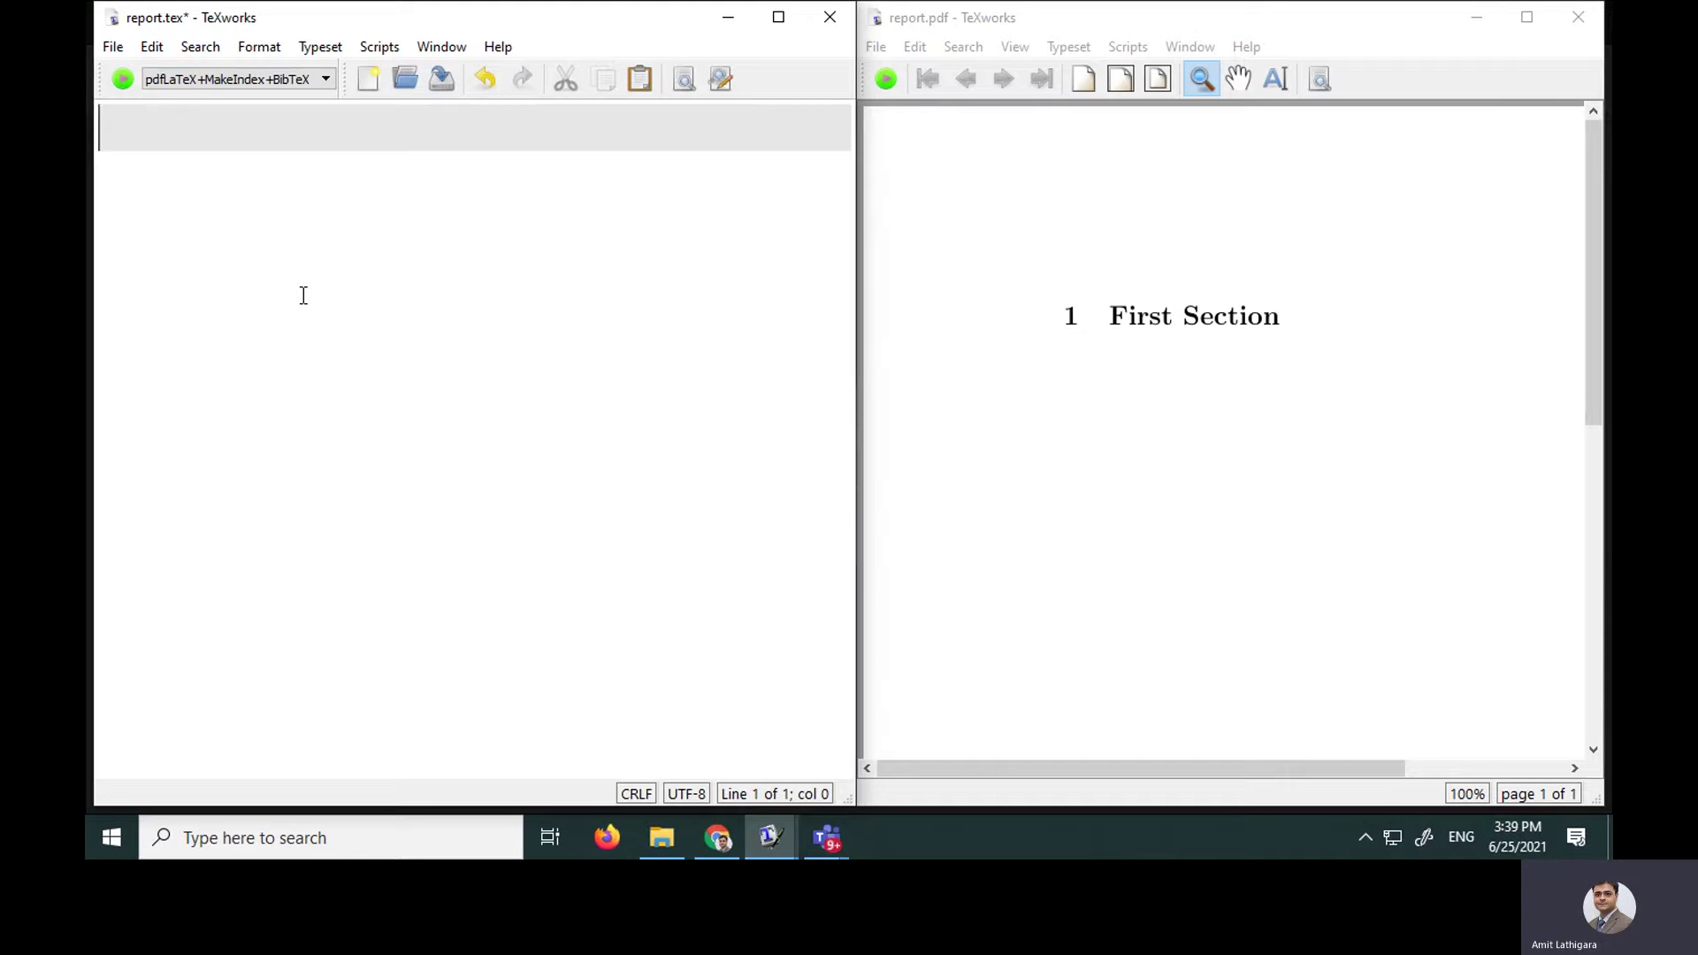
- Begin the empty report.tex with the \documentclass command
{"action": "type", "text": "\\docu"}
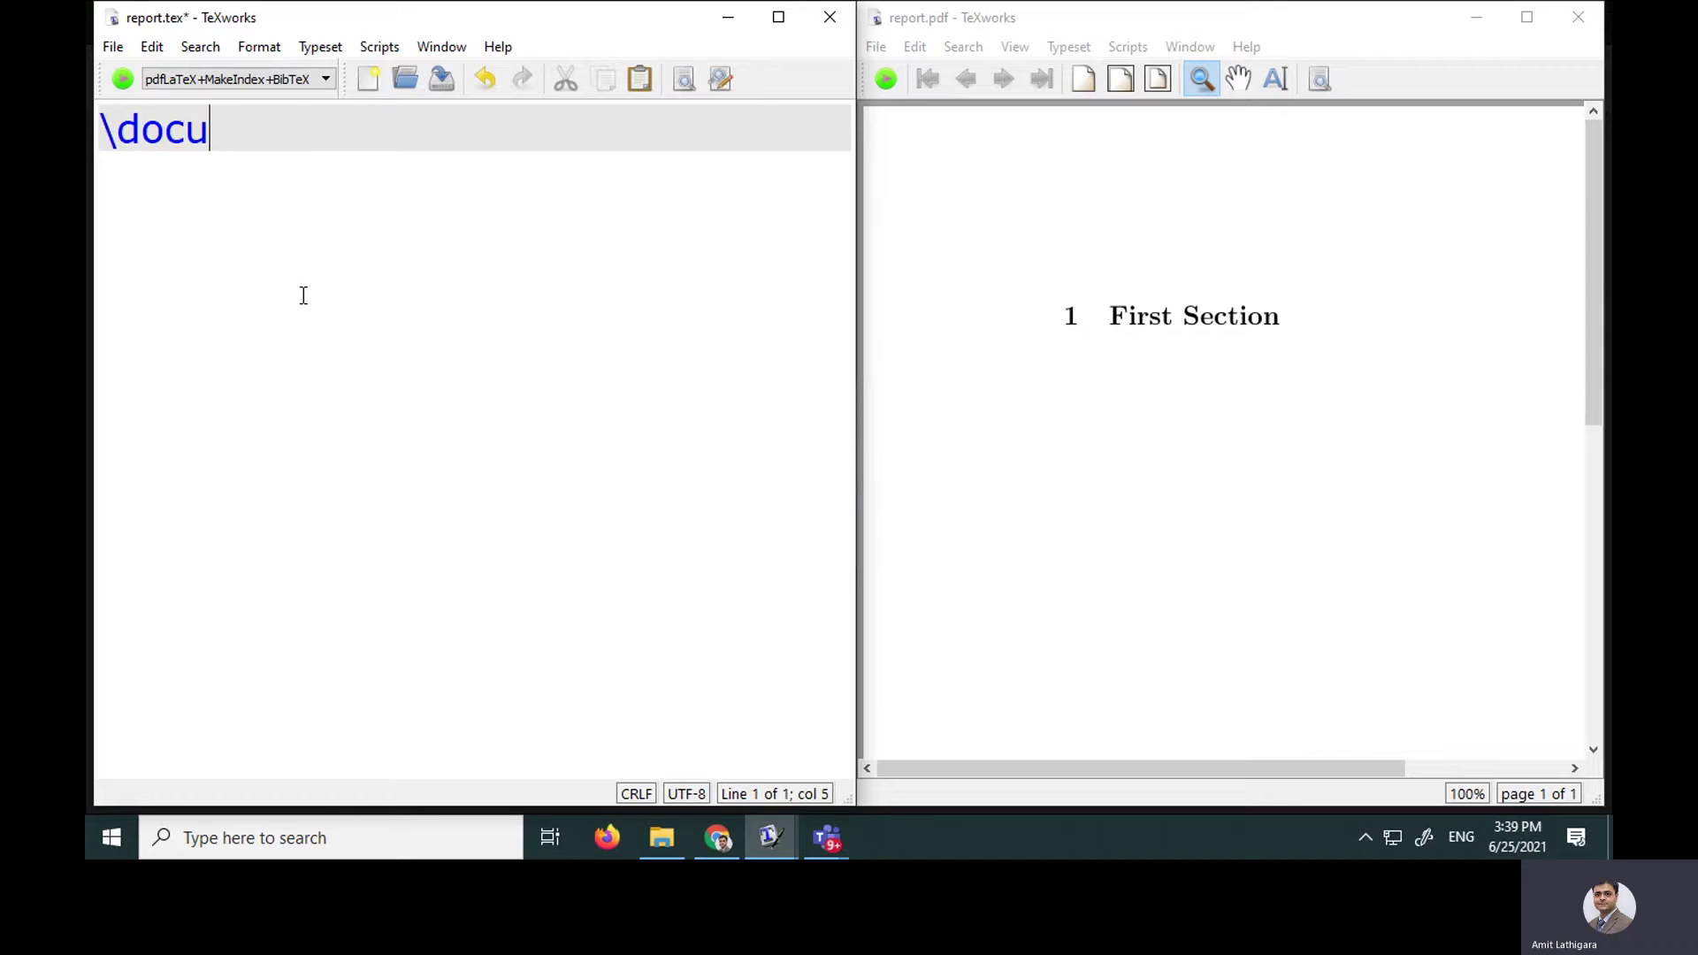
{"action": "type", "text": "mentclass"}
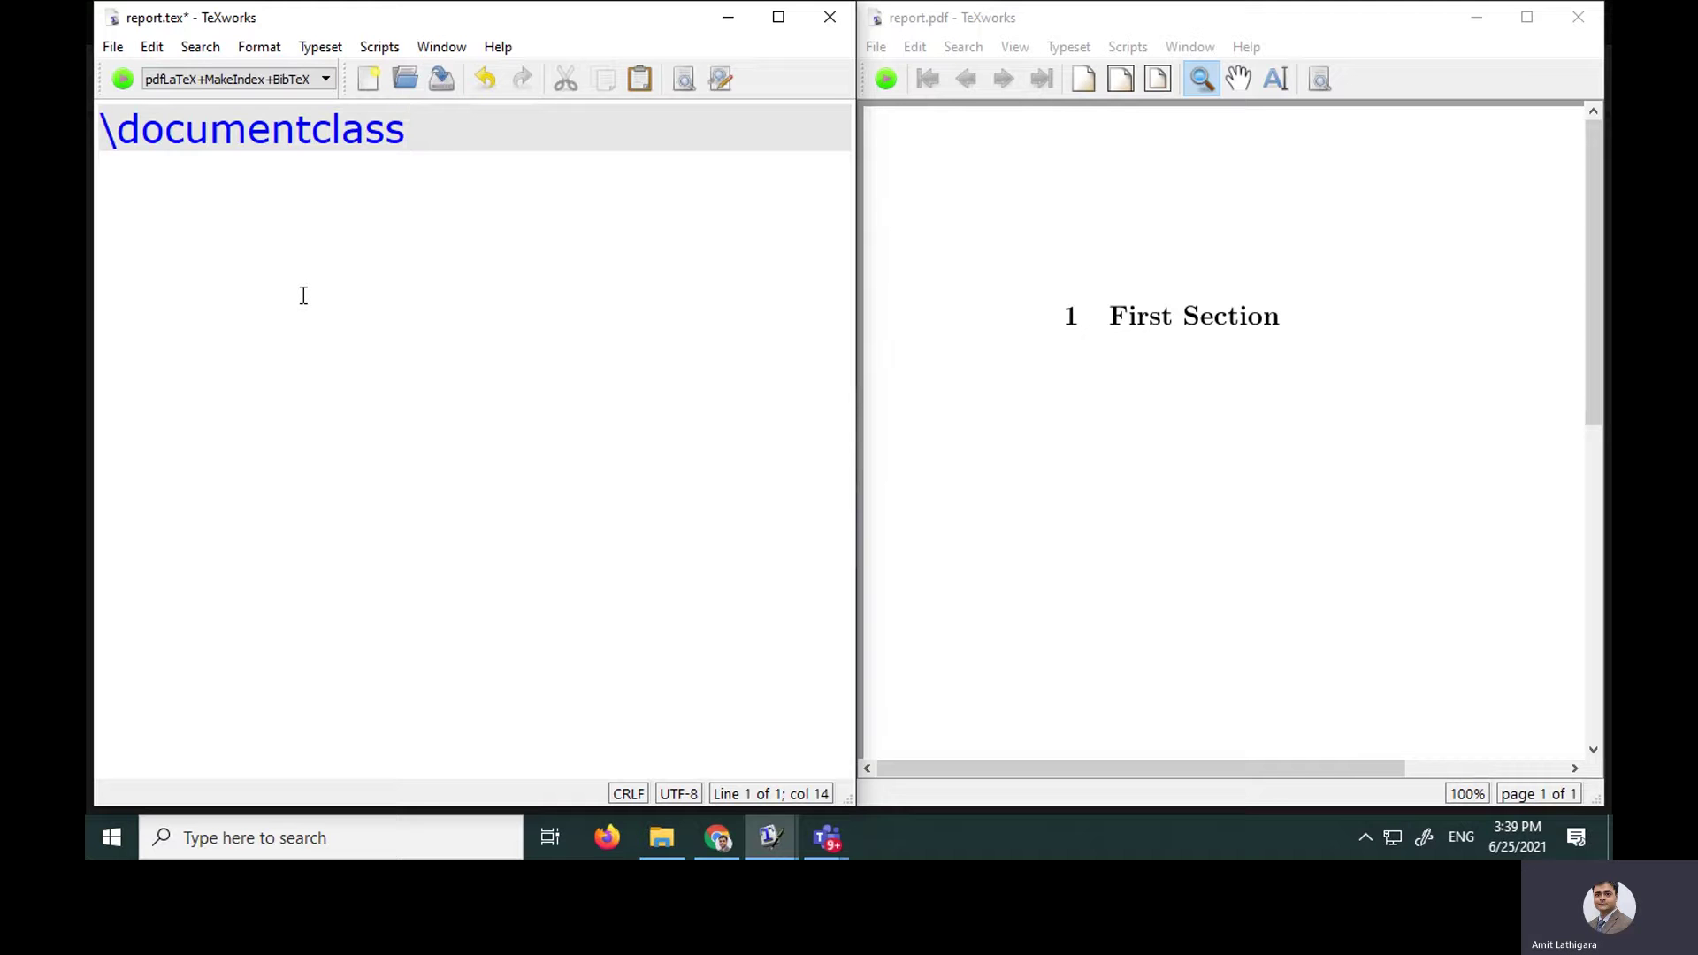
- Complete line 1 as \documentclass[12pt, a4paper]{article}
{"action": "type", "text": "[]"}
{"action": "key", "text": "Left"}
{"action": "type", "text": "12pt"}
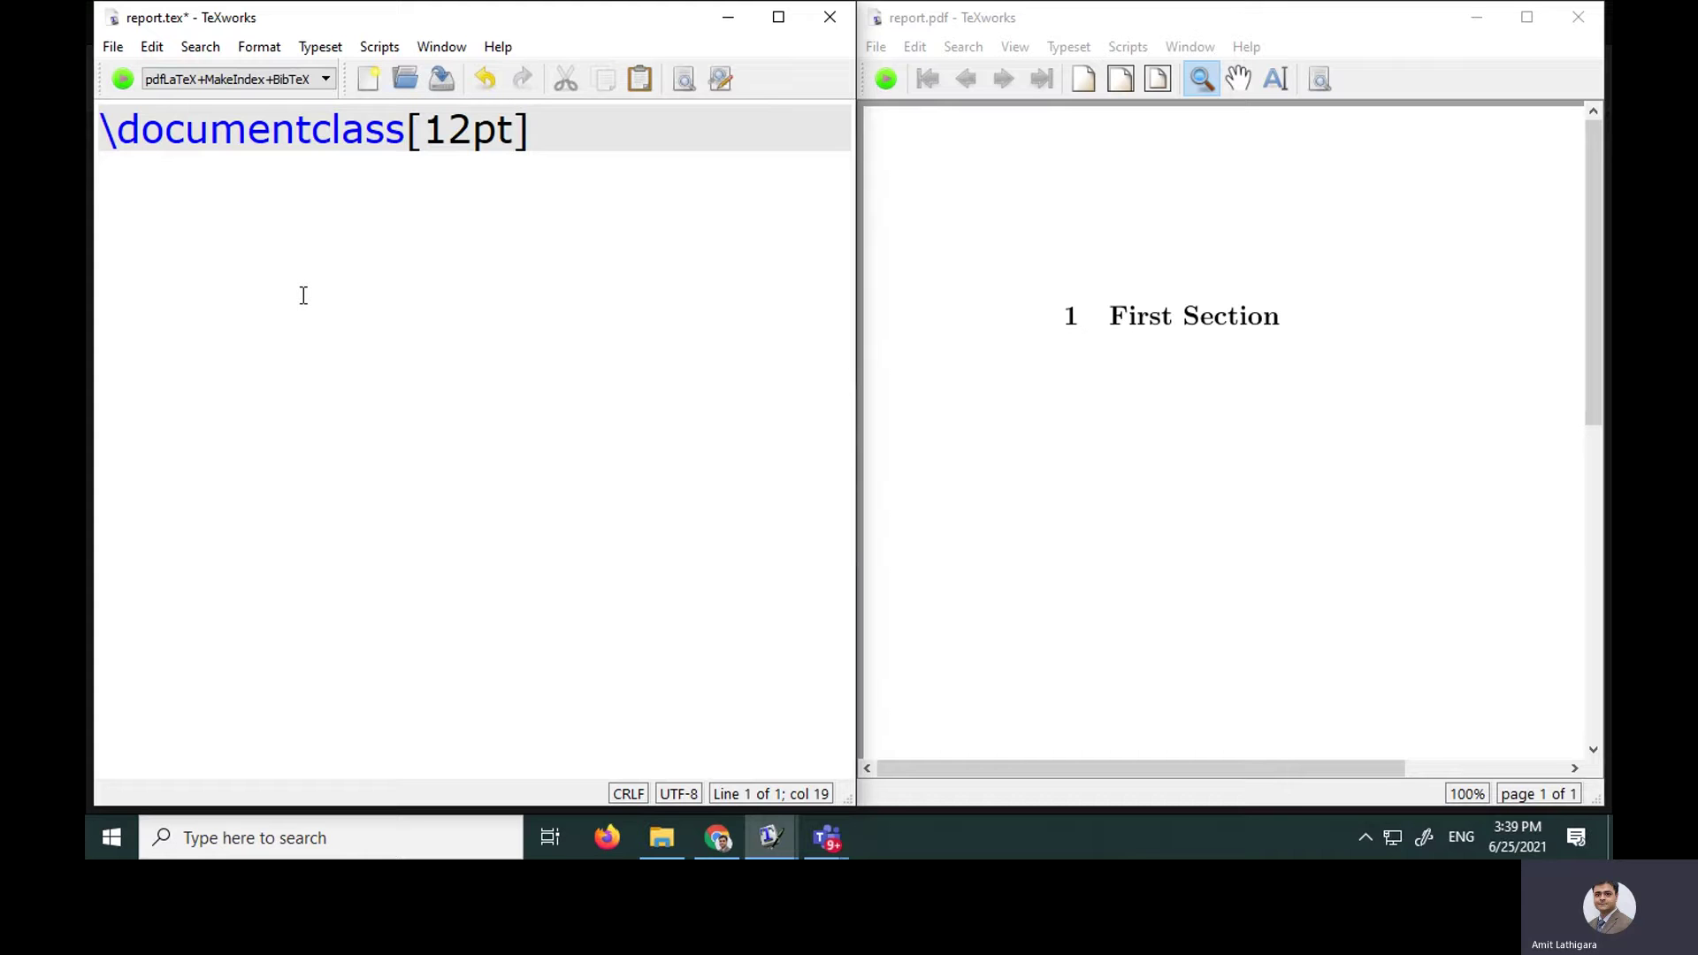
{"action": "type", "text": ", a4paper"}
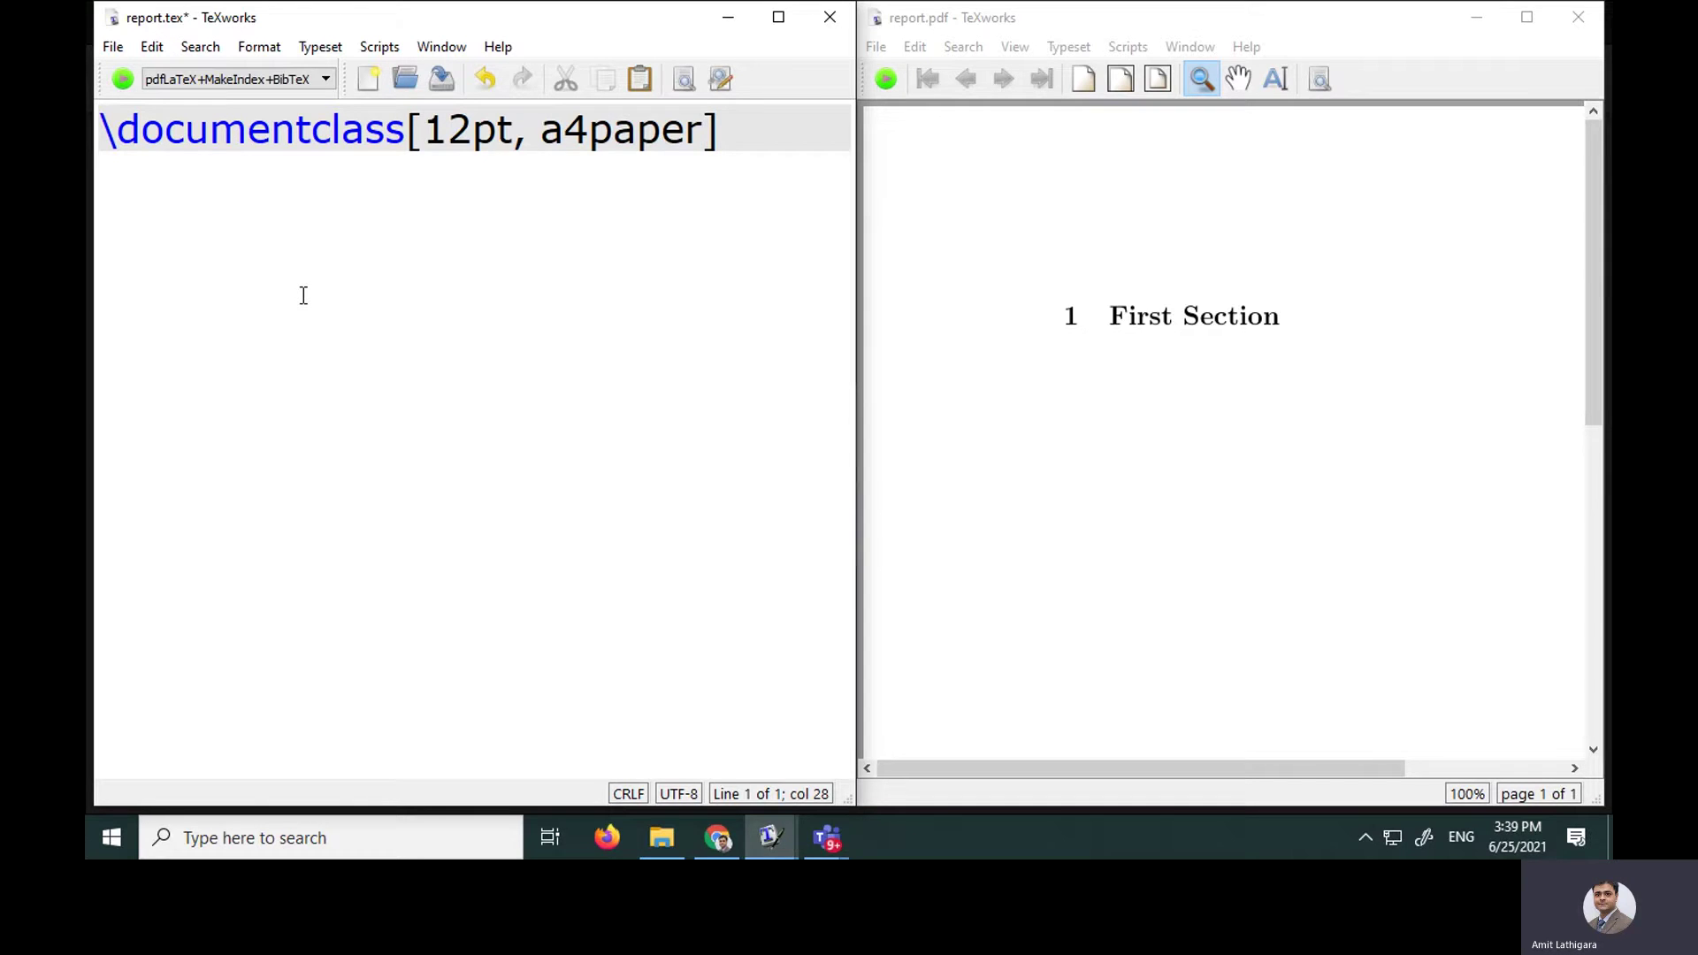
{"action": "key", "text": "End"}
{"action": "type", "text": "{artic"}
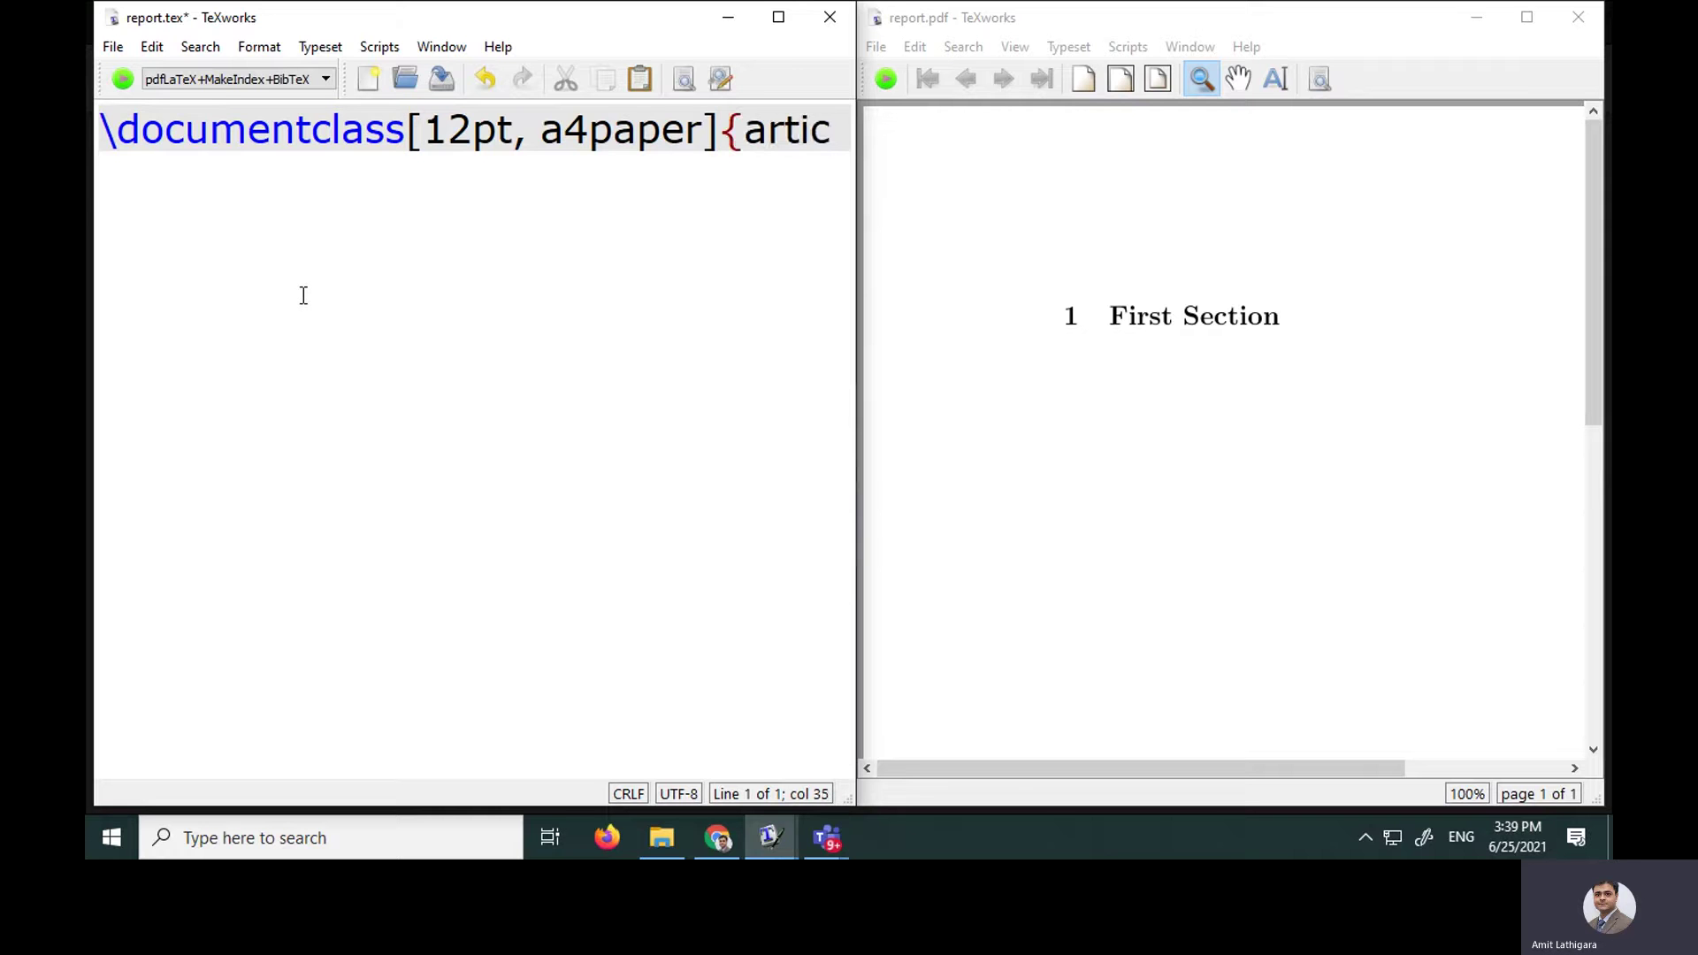
{"action": "type", "text": "le}"}
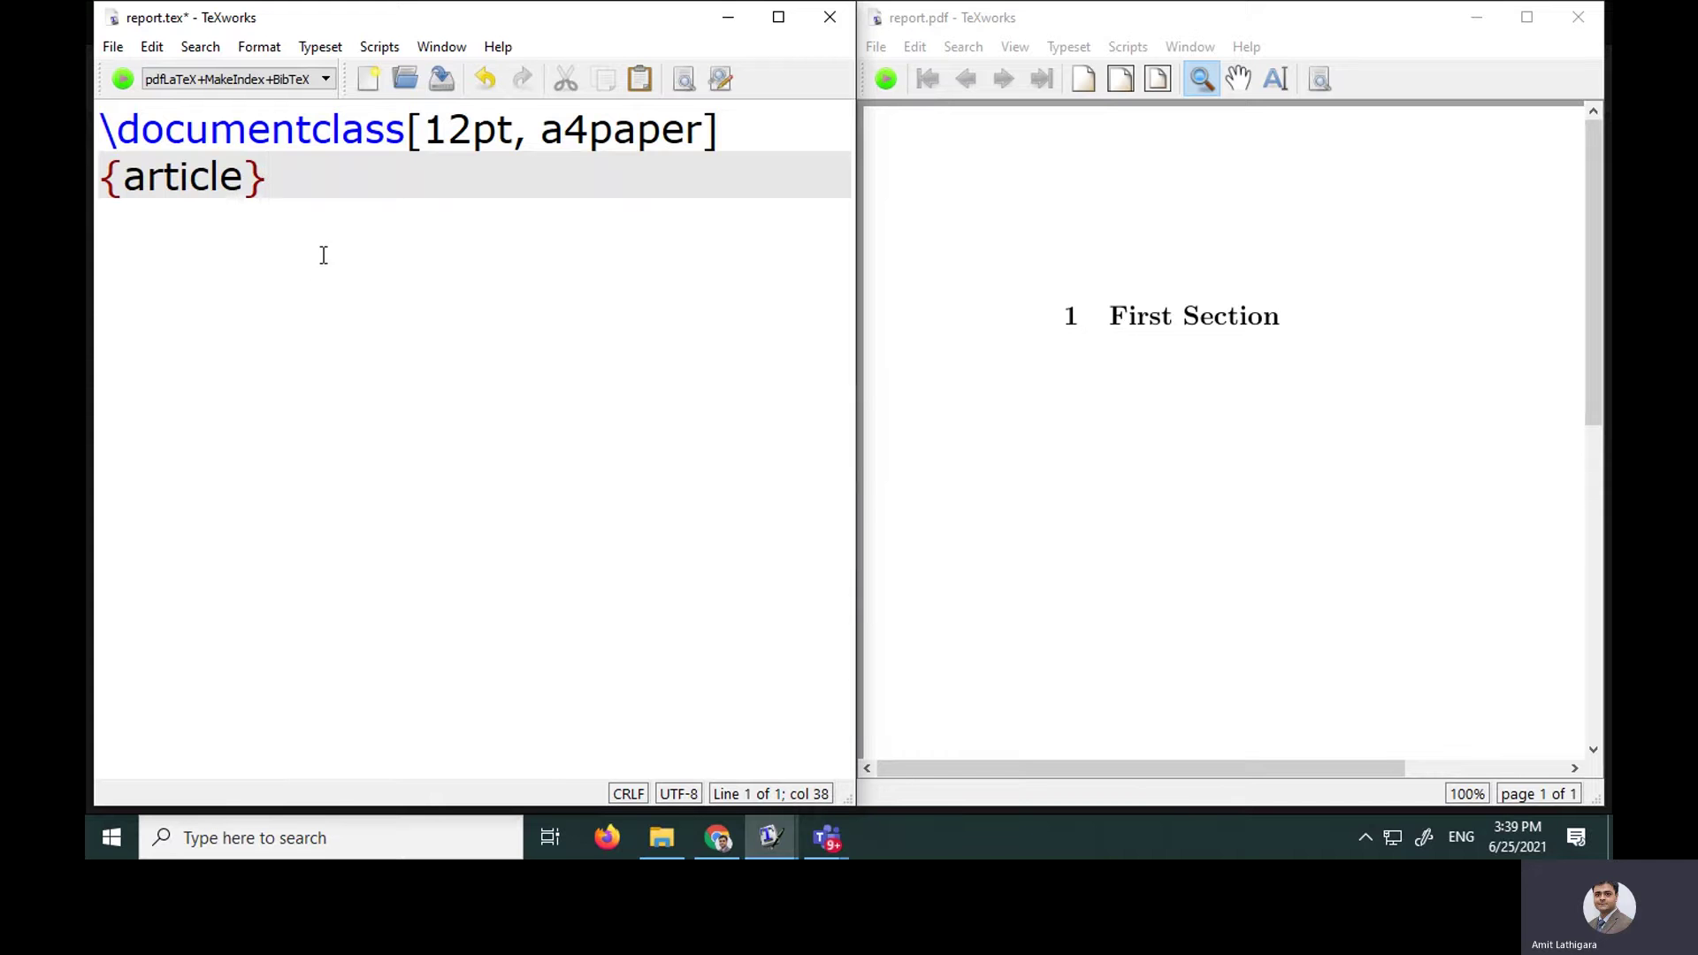
- Check that the option brackets on the class line match
{"action": "left_click", "coordinate": [405, 131]}
{"action": "key", "text": "End"}
{"action": "key", "text": "shift+Left"}
{"action": "double_click", "coordinate": [415, 133]}
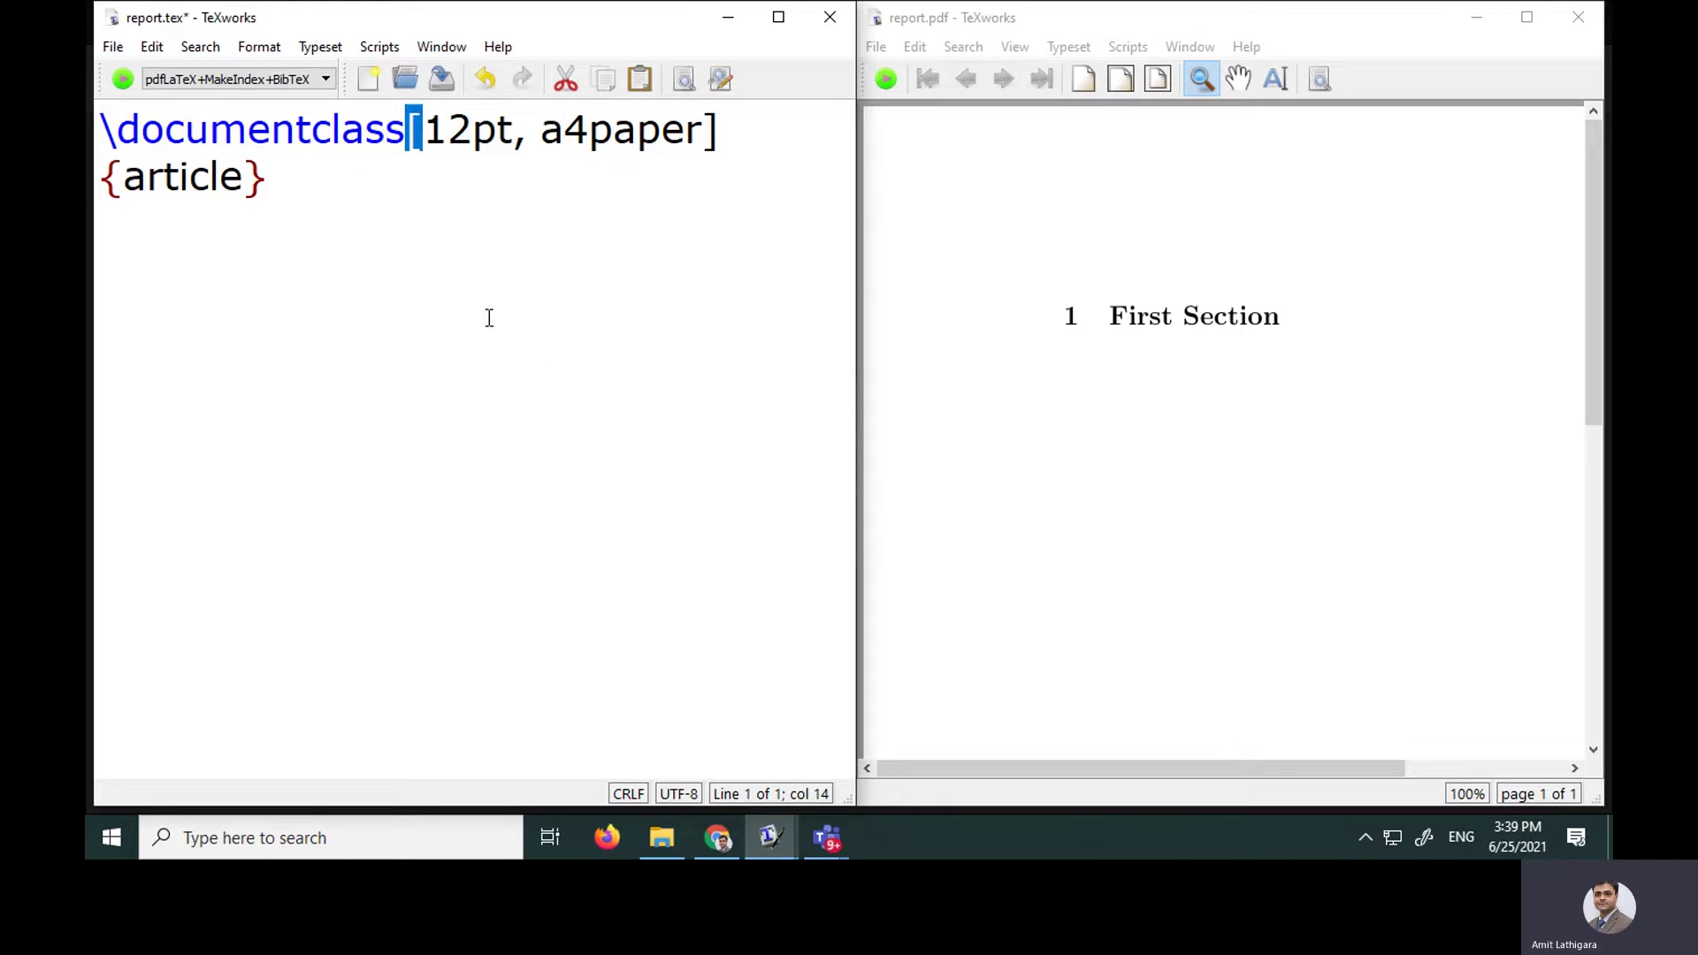
{"action": "left_click", "coordinate": [383, 180]}
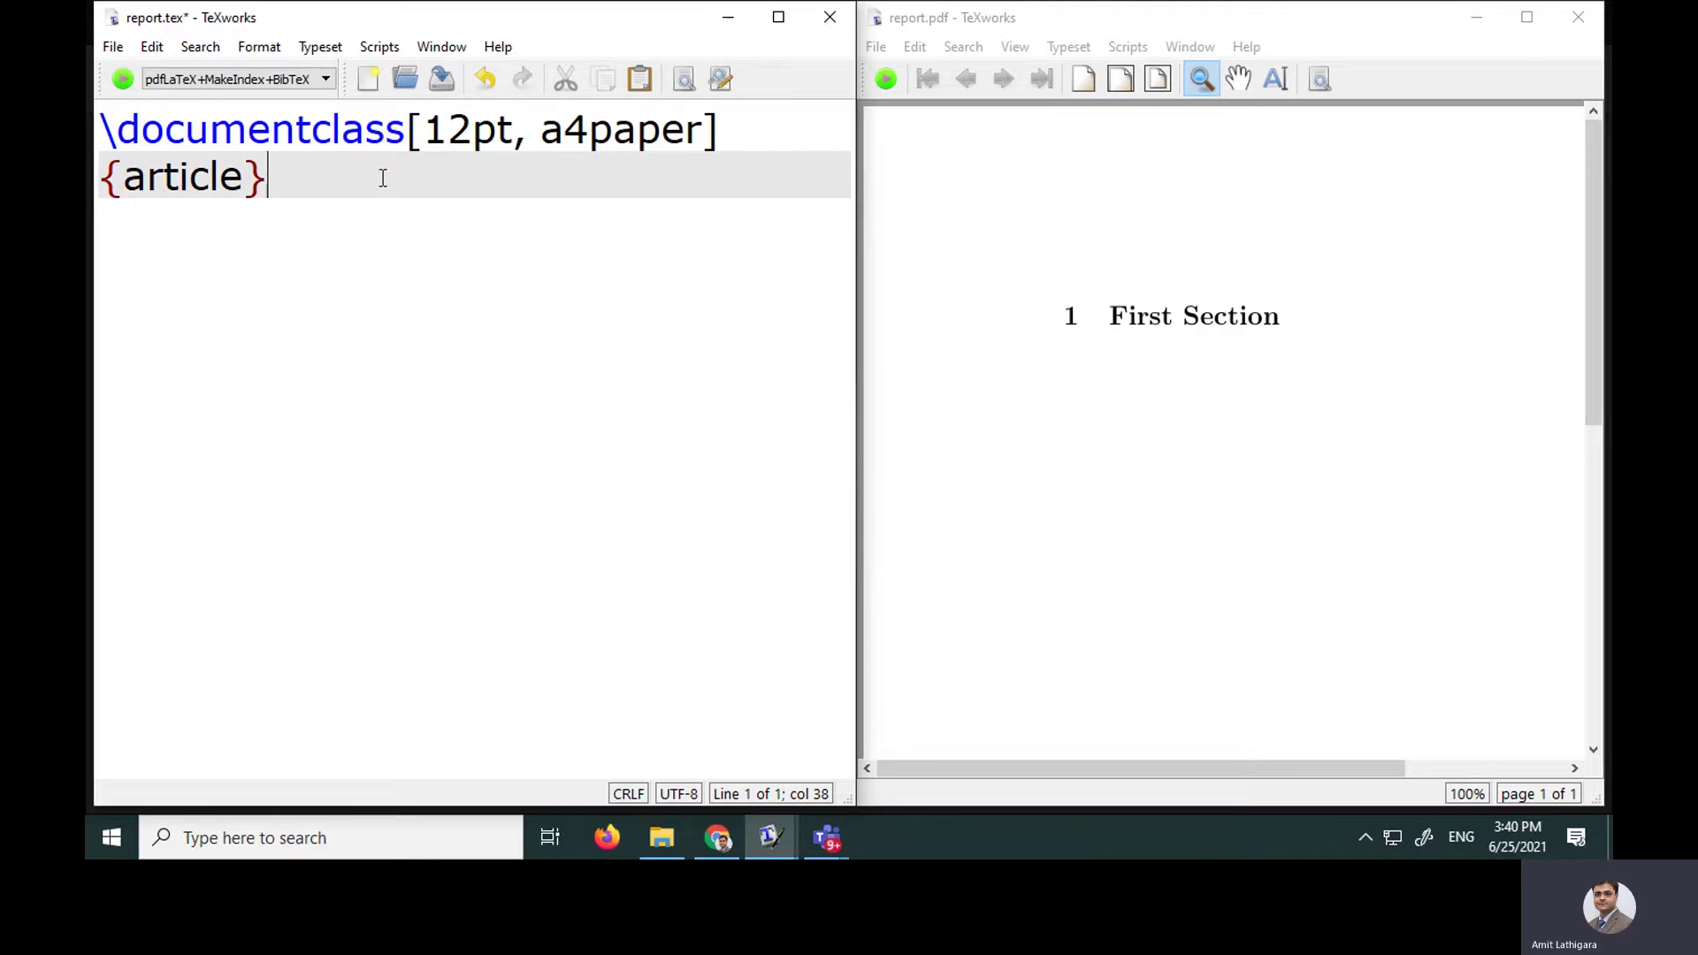
- Add \begin{document} and \end{document}, and start a \section command between them
{"action": "key", "text": "Return"}
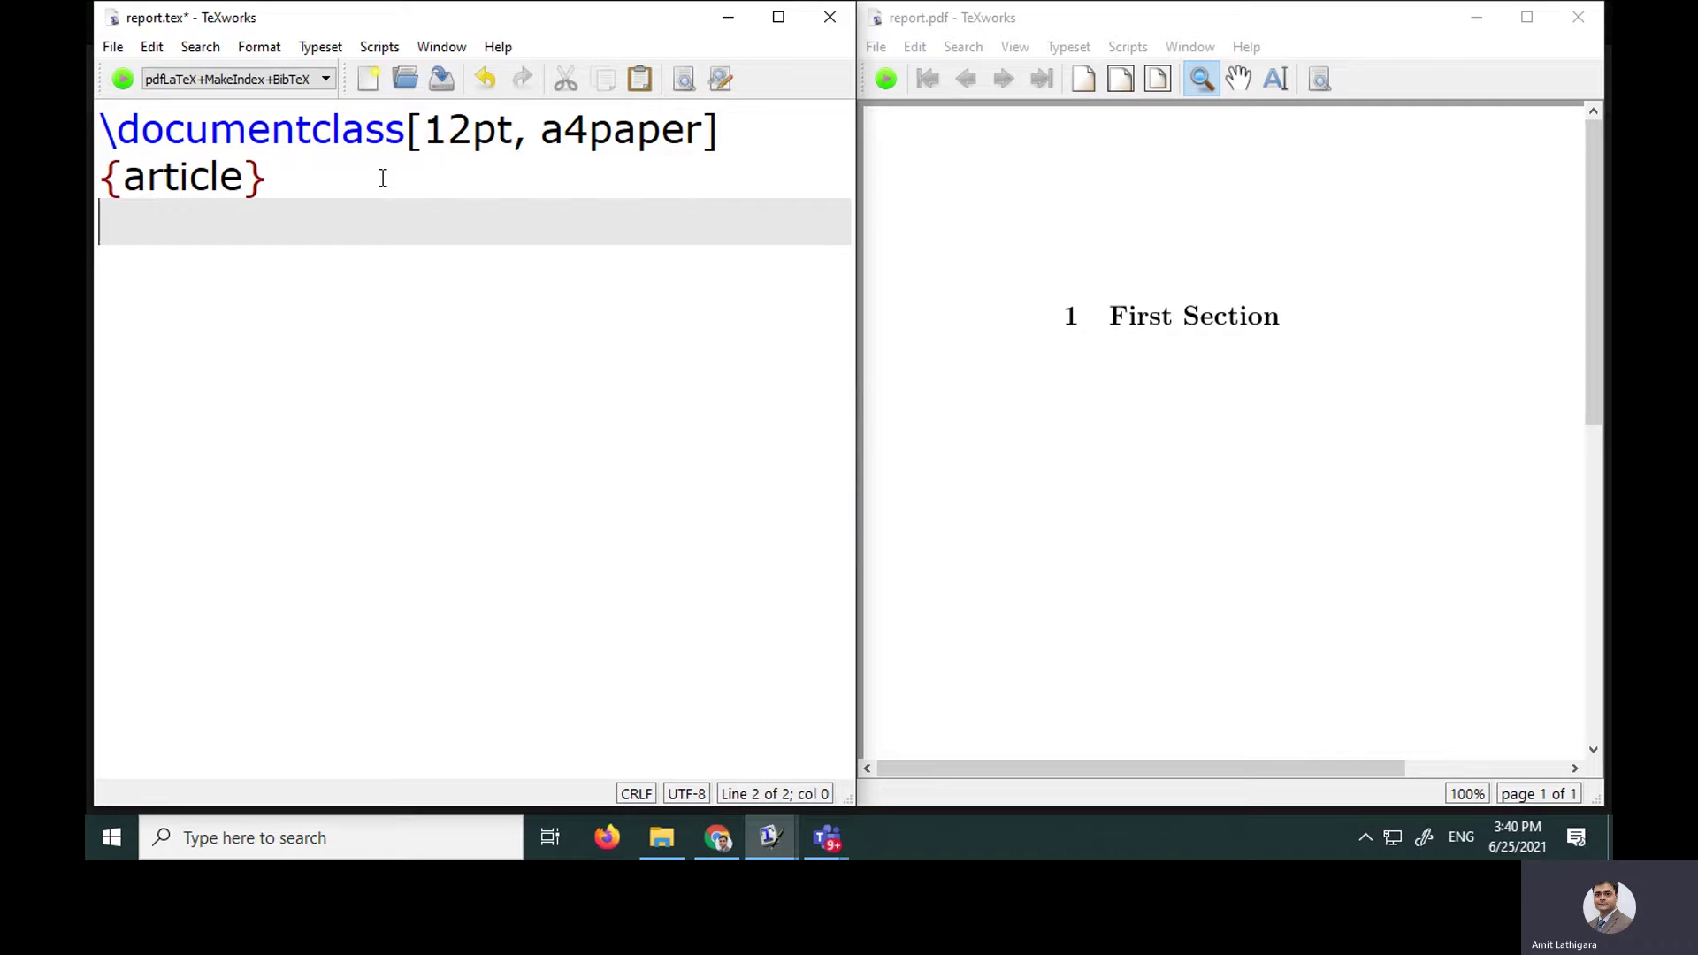
{"action": "type", "text": "\\begin"}
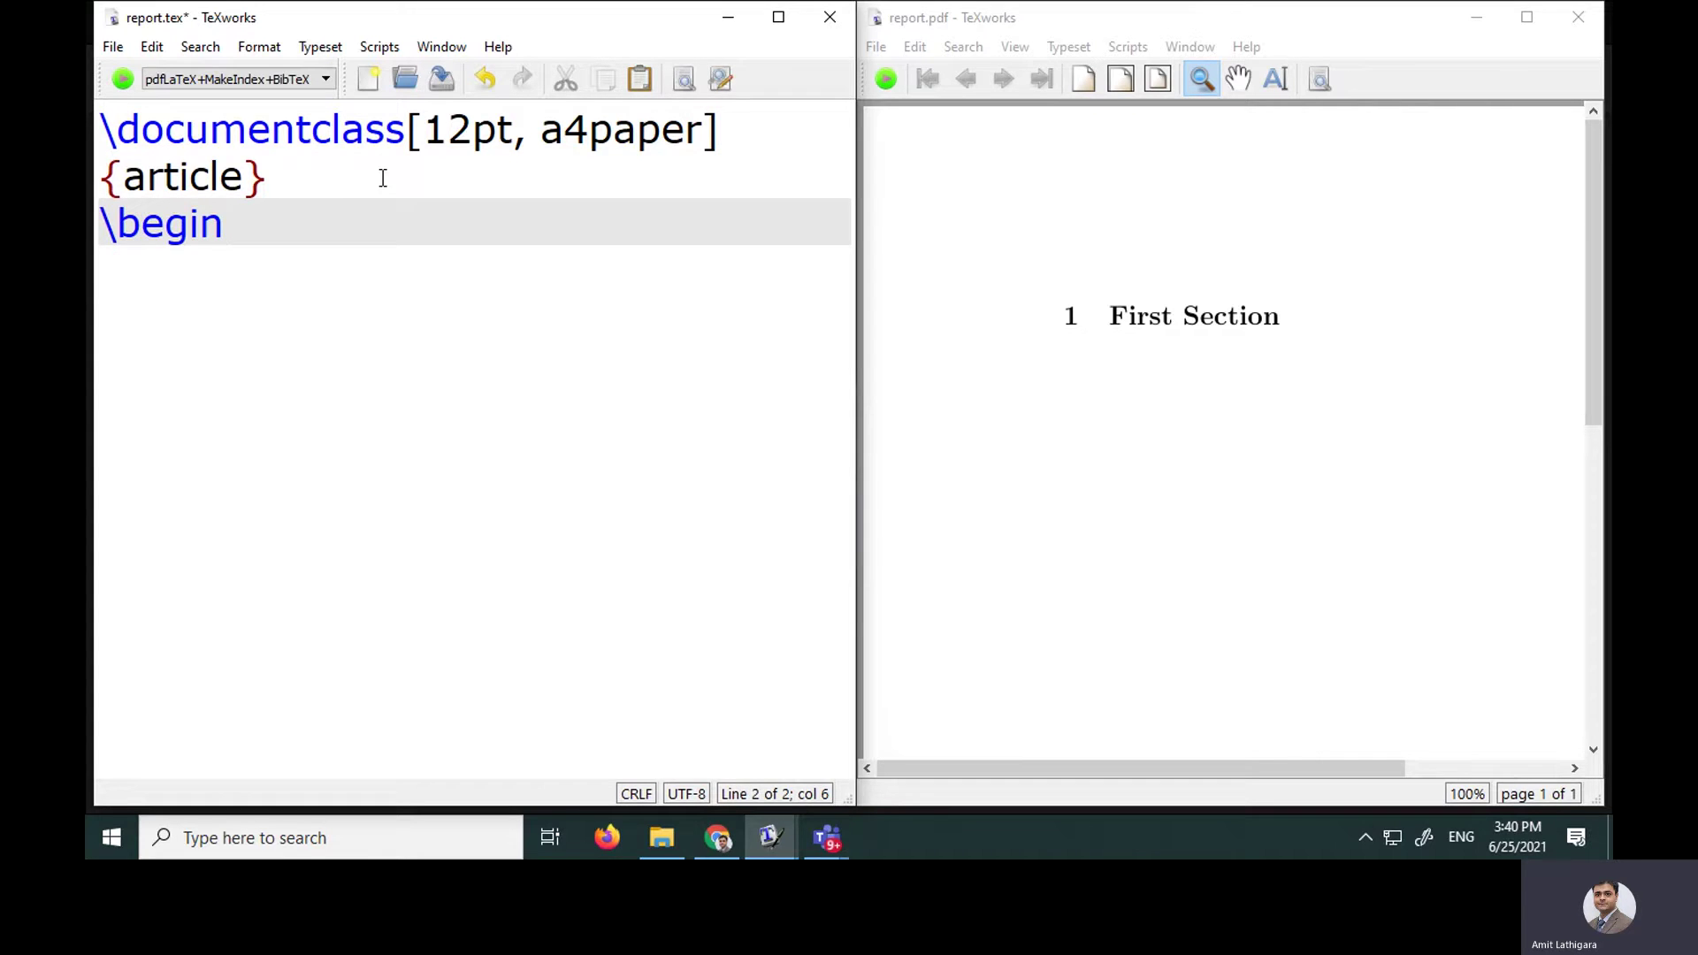
{"action": "type", "text": "{docume"}
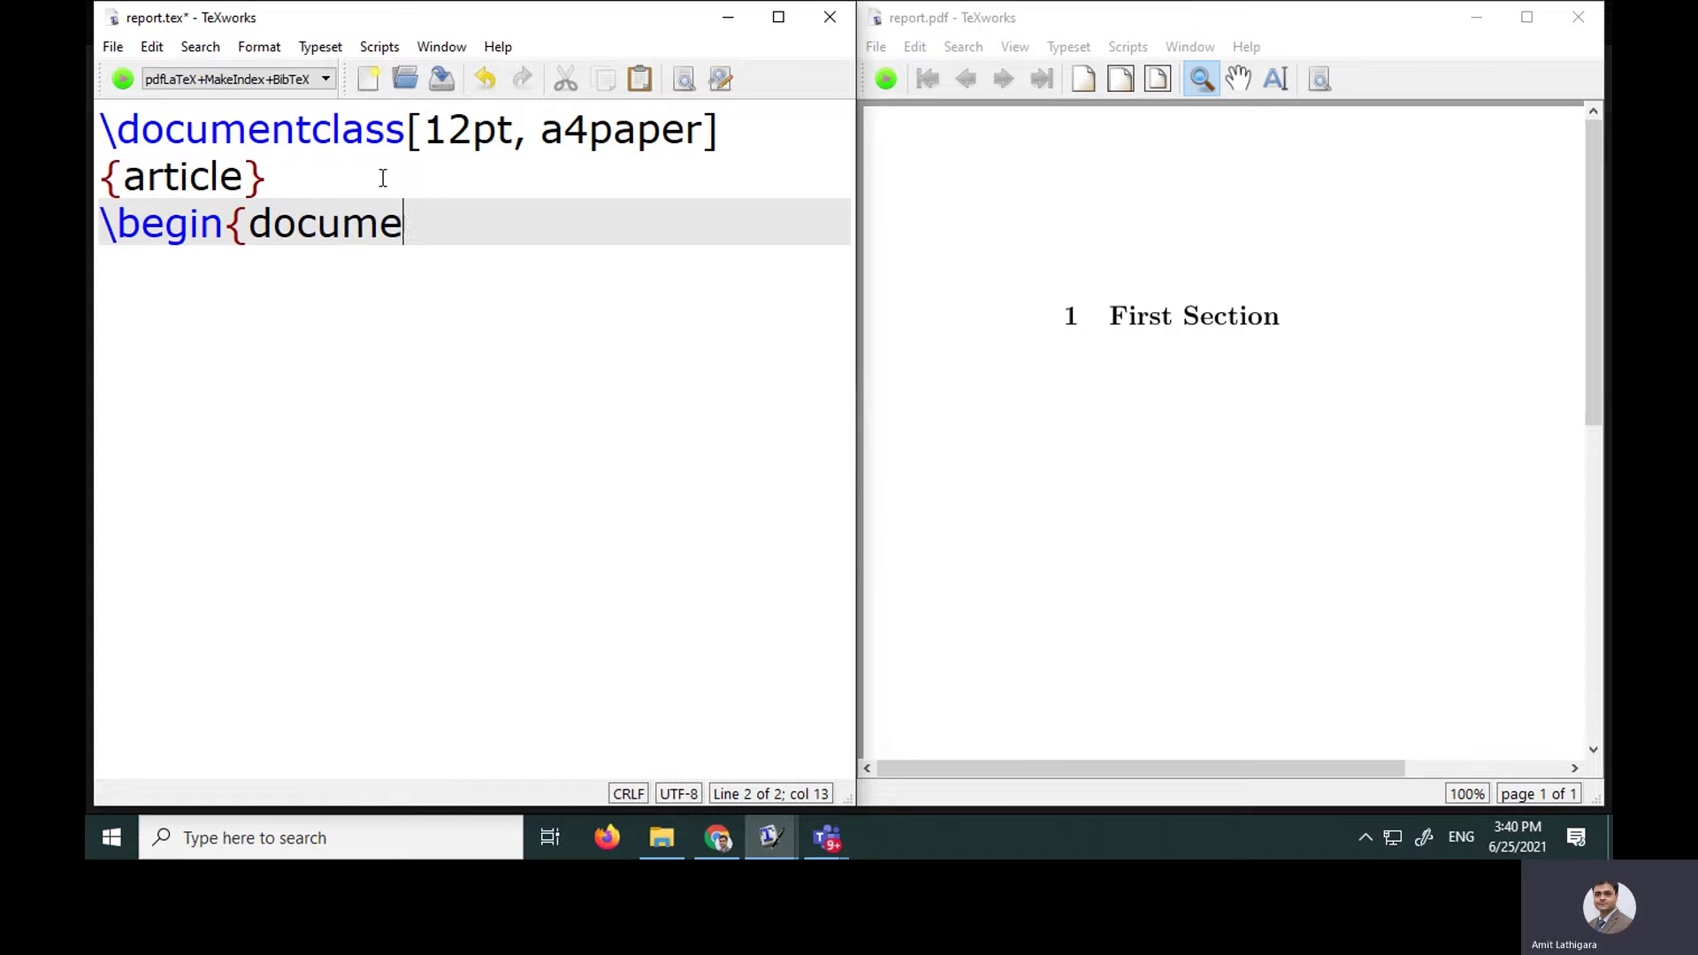
{"action": "type", "text": "nt}"}
{"action": "key", "text": "Return"}
{"action": "key", "text": "Return"}
{"action": "type", "text": "\\end{document}"}
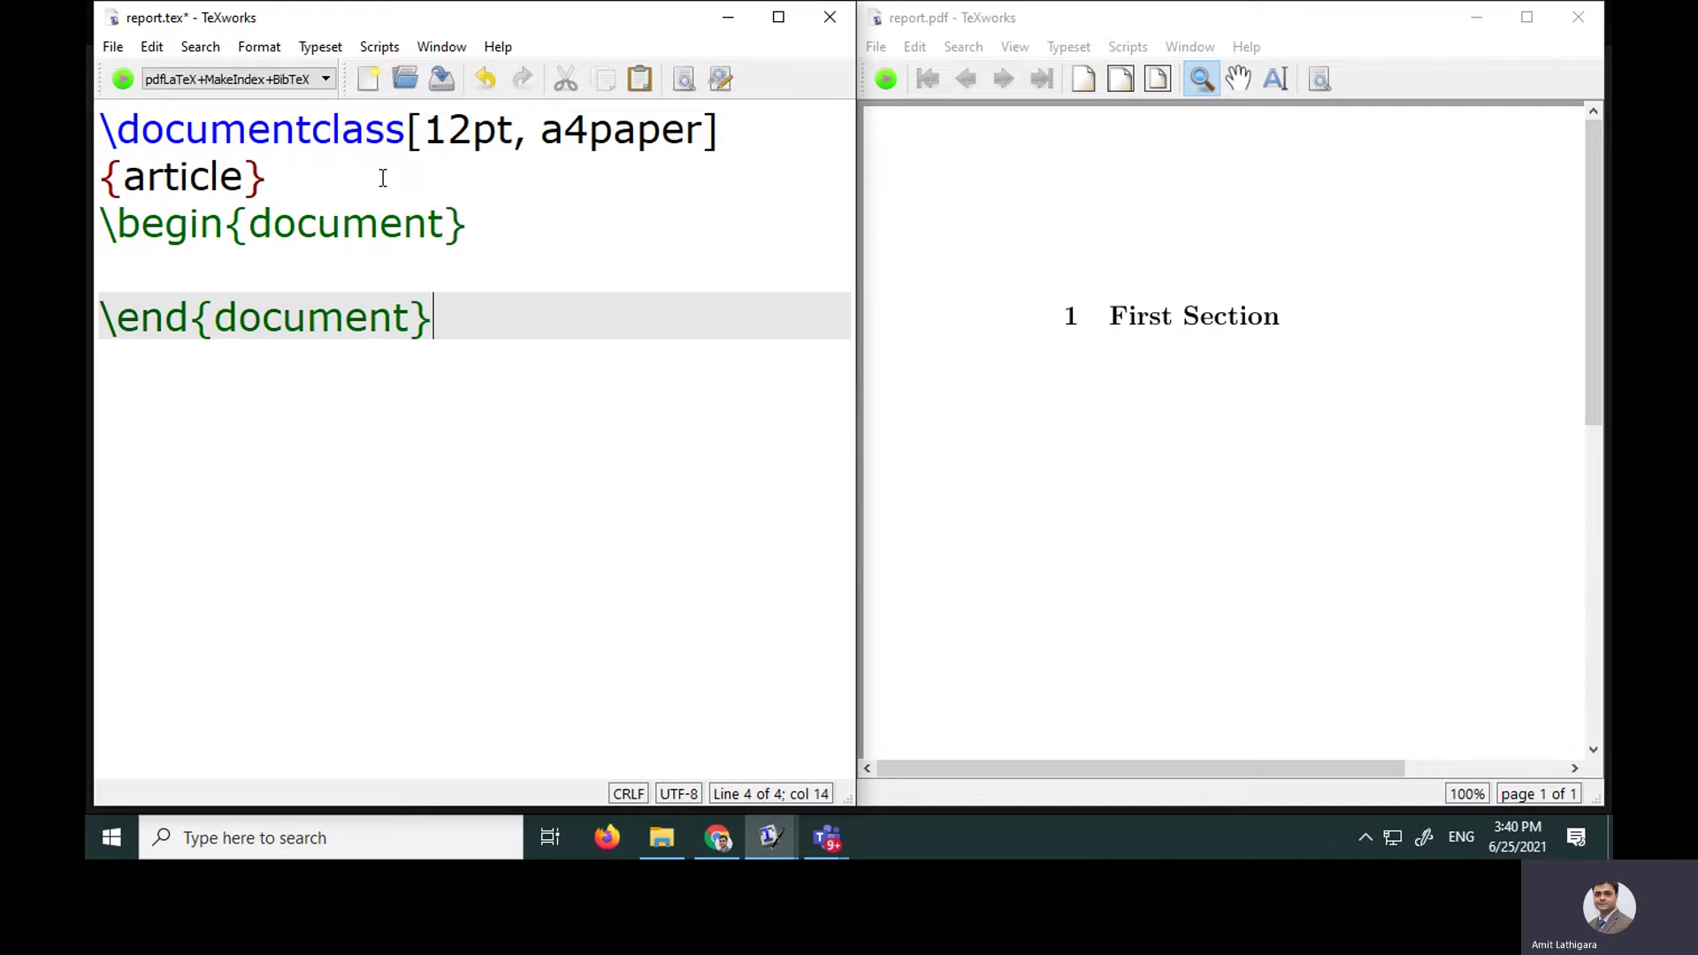
{"action": "key", "text": "Up"}
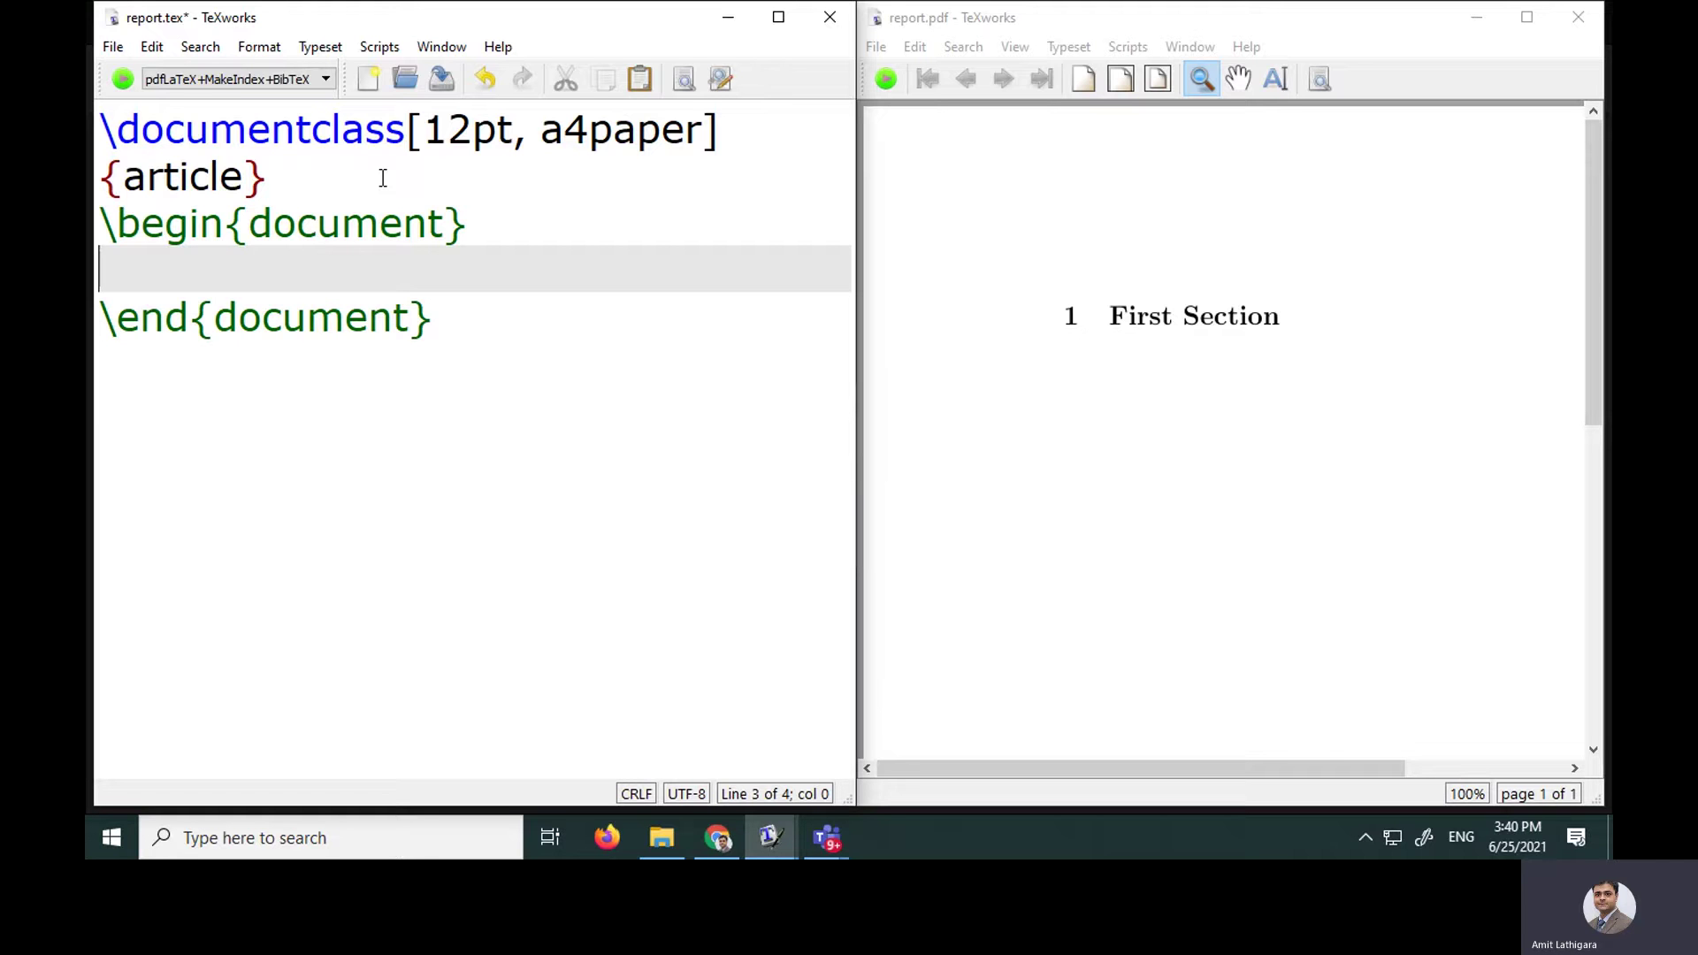
{"action": "type", "text": "\\section"}
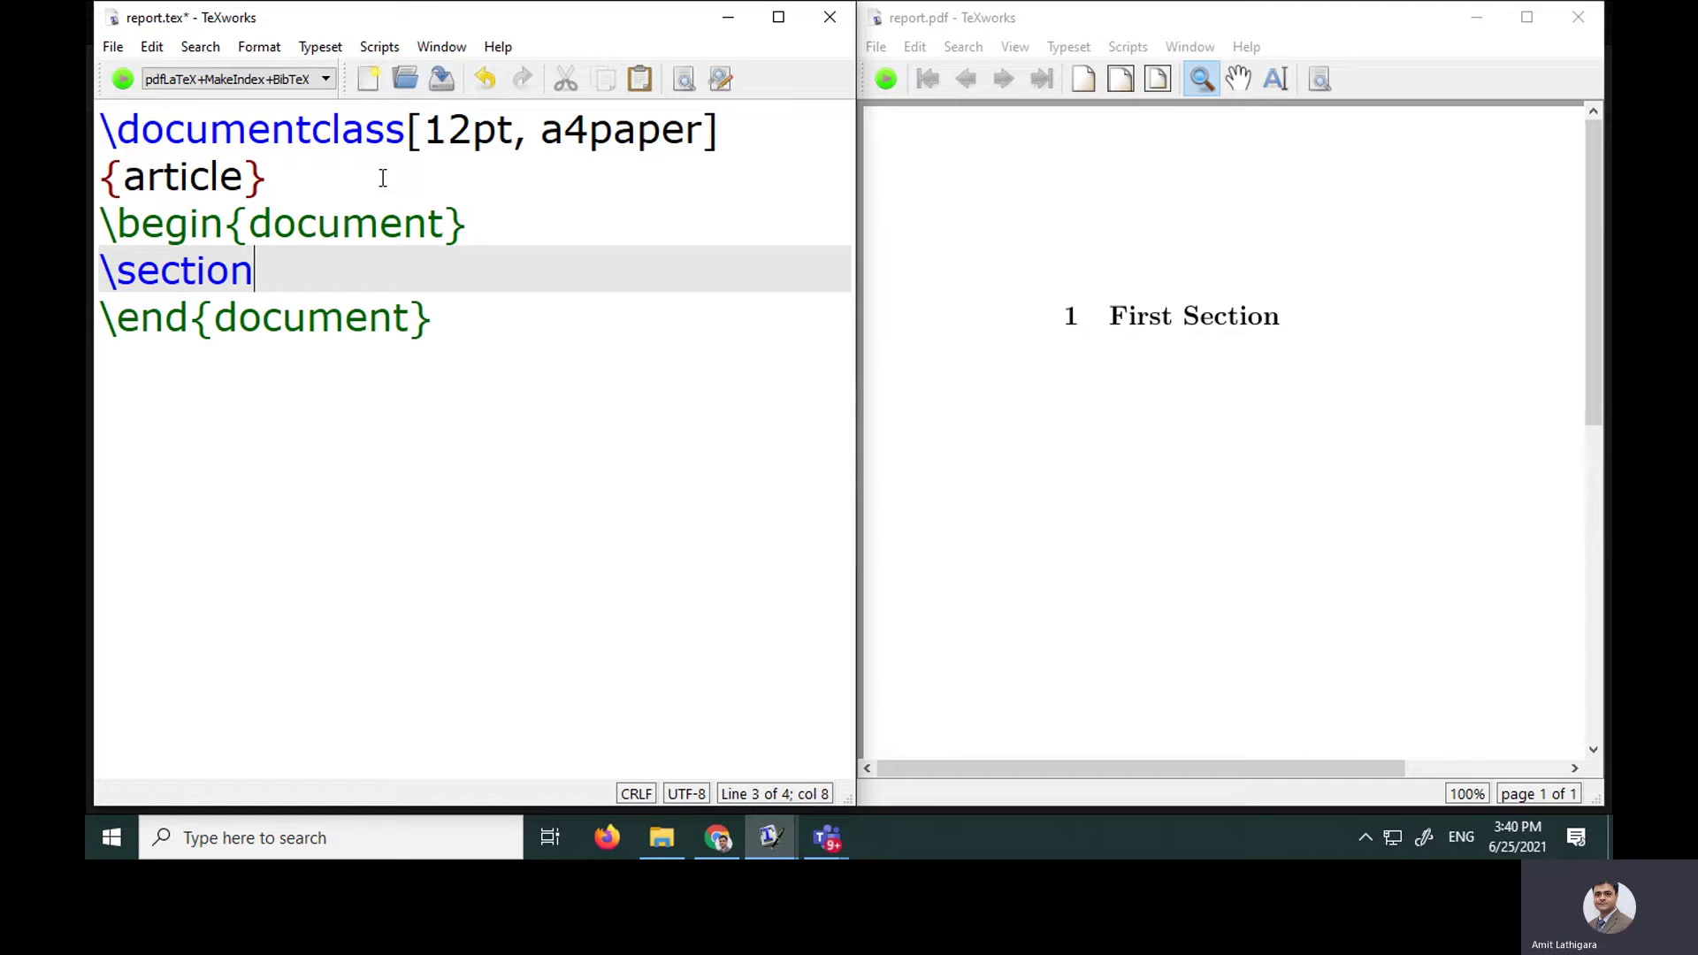
- Title the section {First Section}, typeset the PDF, and add a blank preamble line
{"action": "type", "text": "{First "}
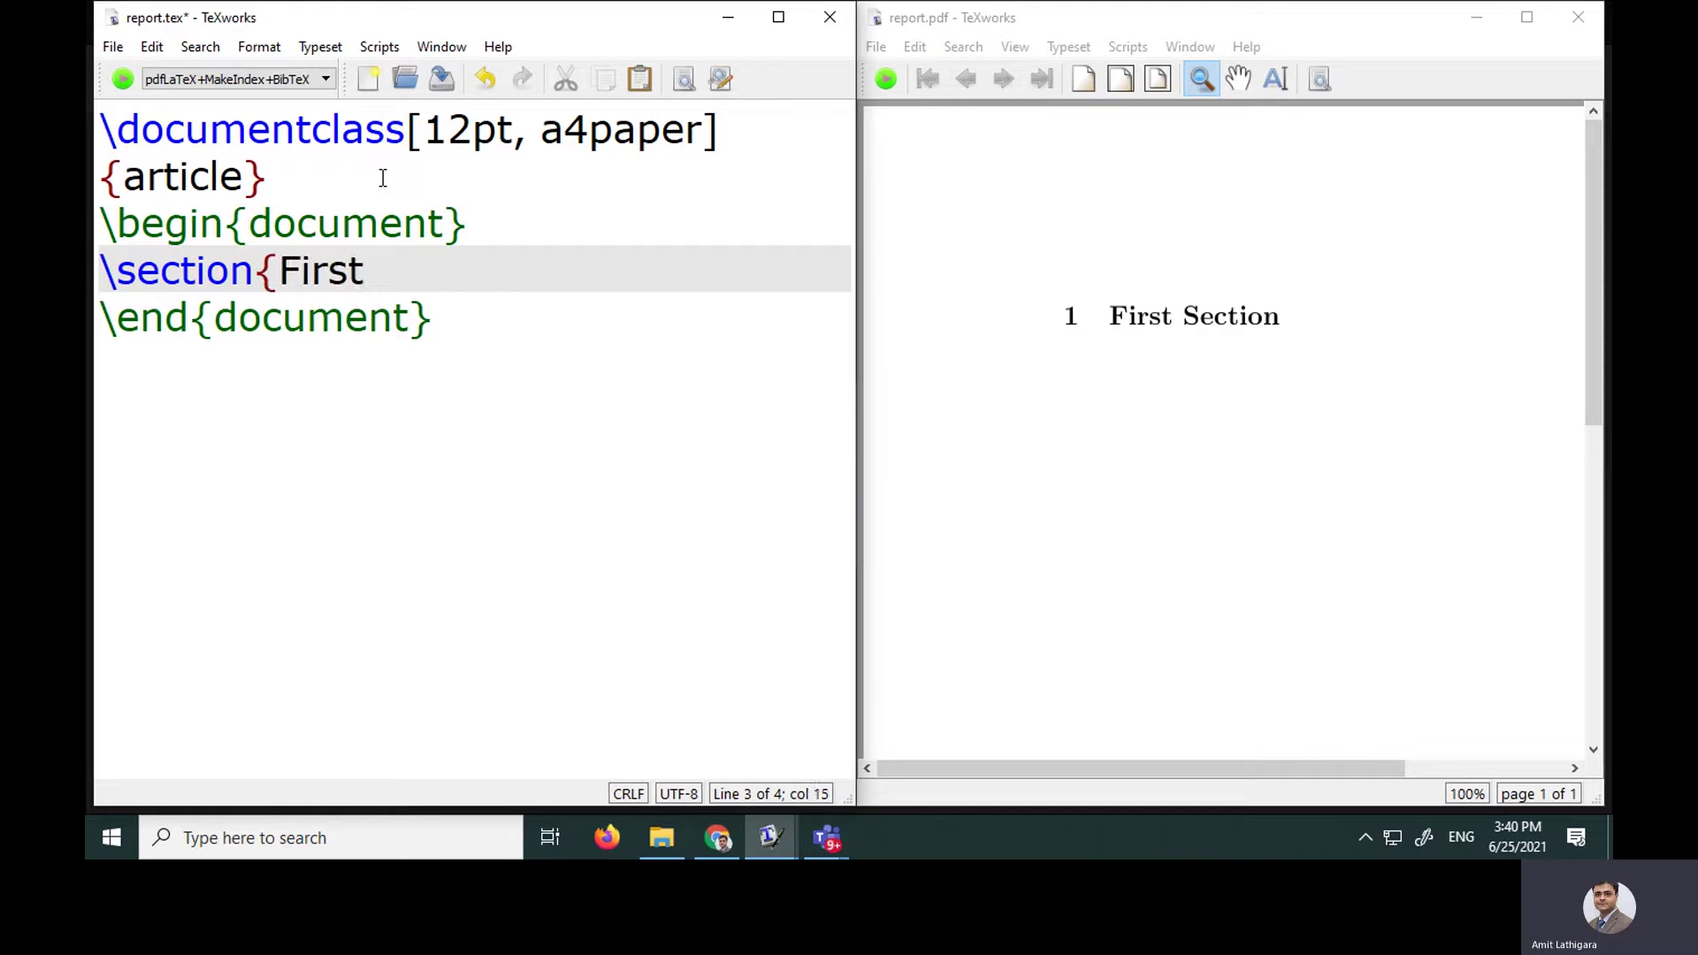
{"action": "type", "text": "Section}"}
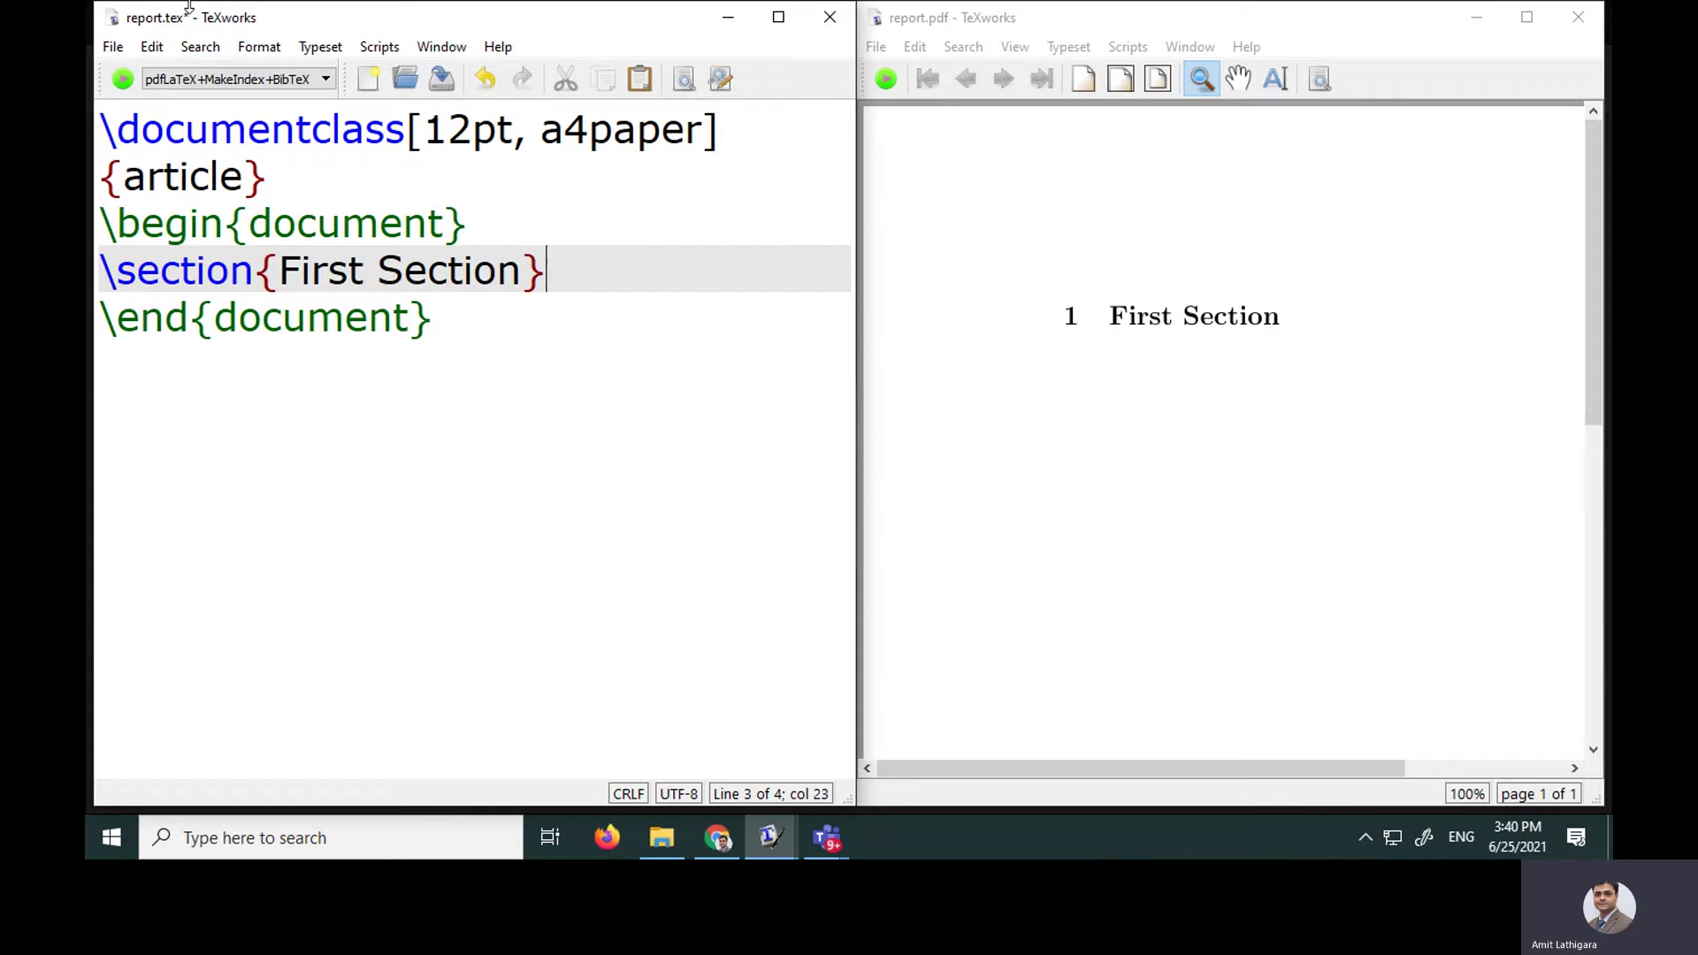
{"action": "left_click", "coordinate": [125, 82]}
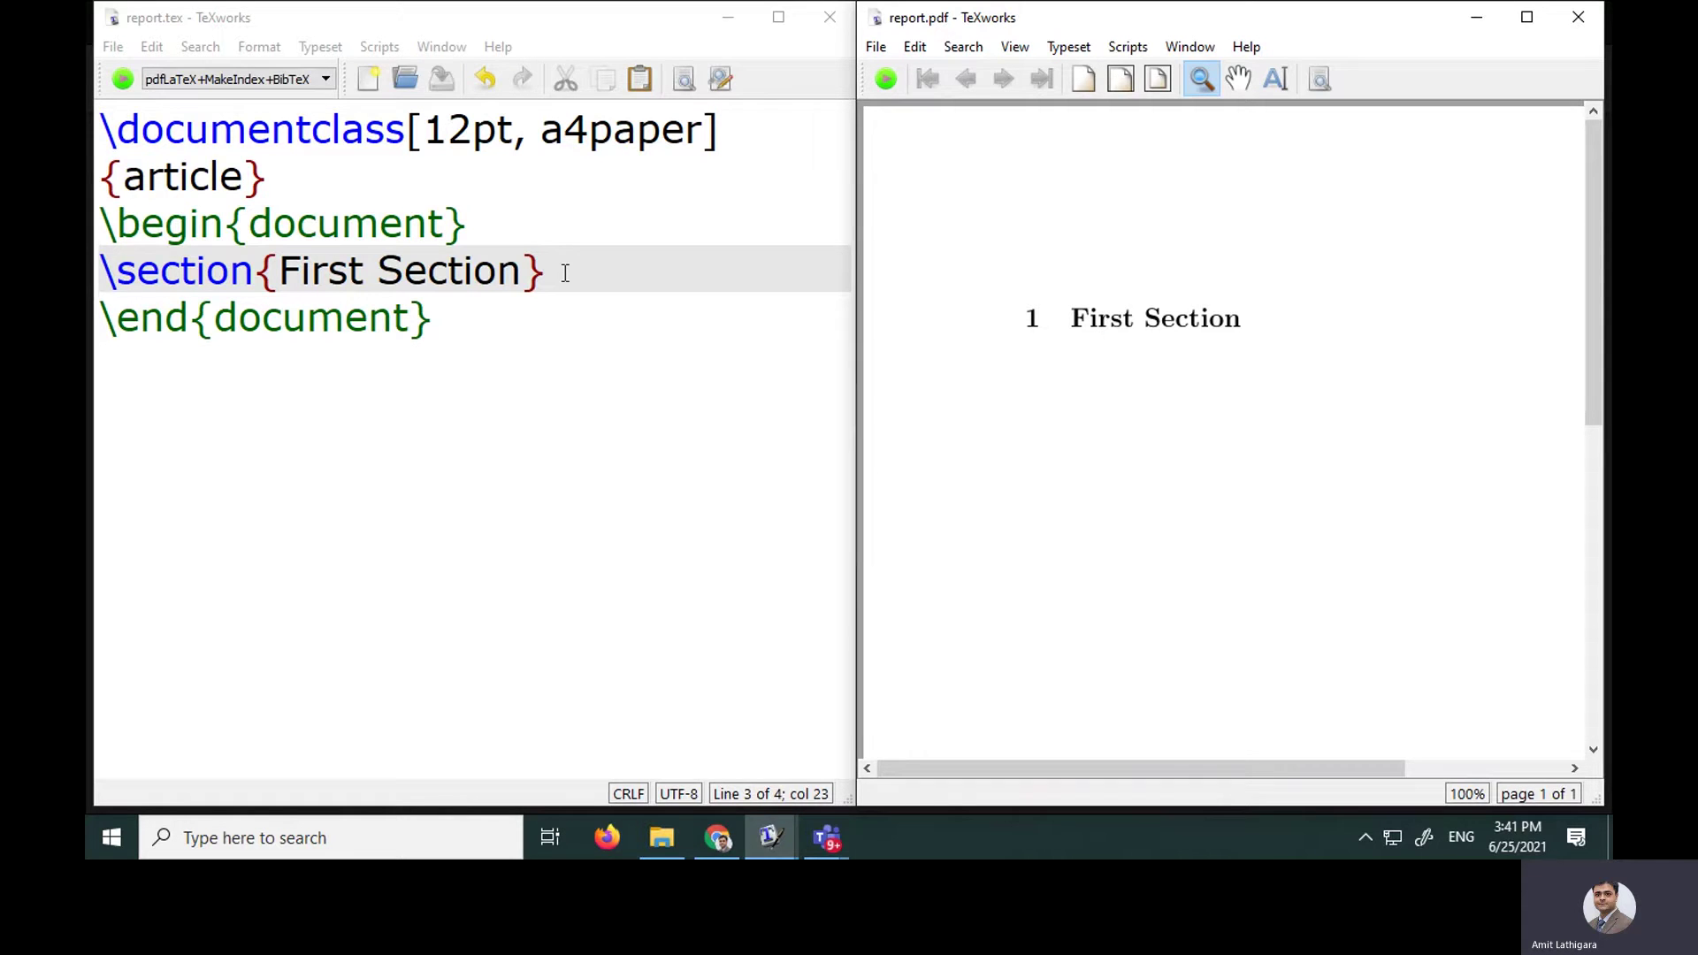
{"action": "left_click", "coordinate": [358, 165]}
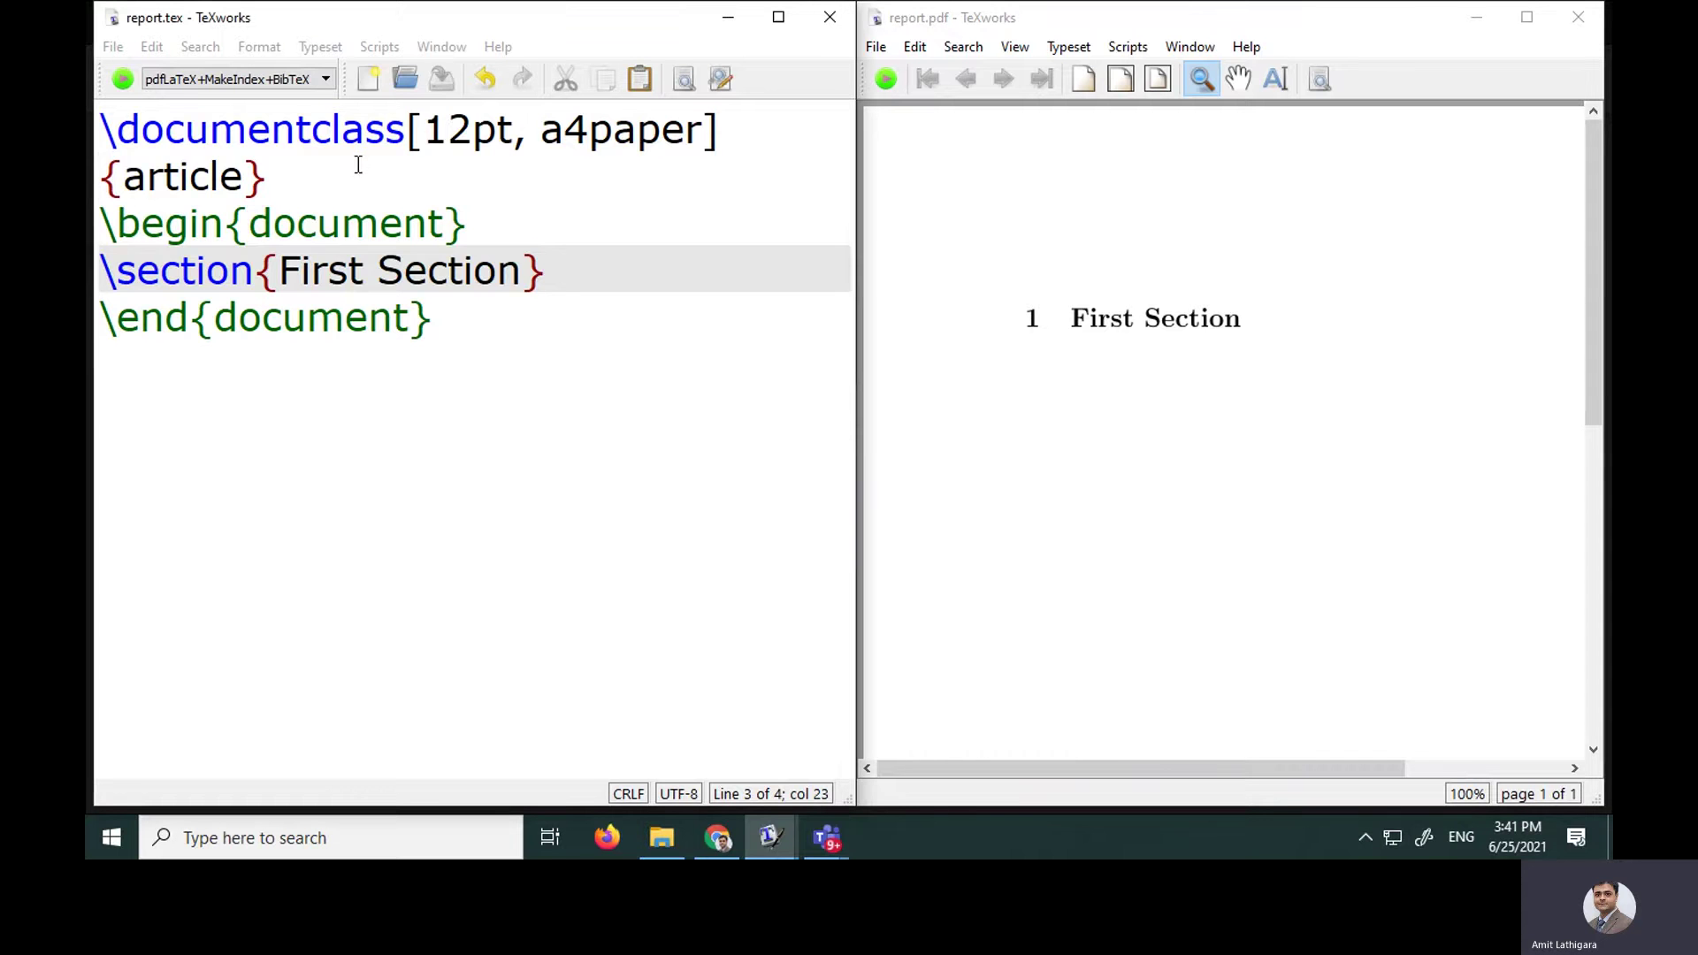
{"action": "key", "text": "Return"}
- Add \usepackage[hmargin=4.5 cm,vmargin=2.5 cm]{geometry} to the preamble and recompile
{"action": "type", "text": "\\"}
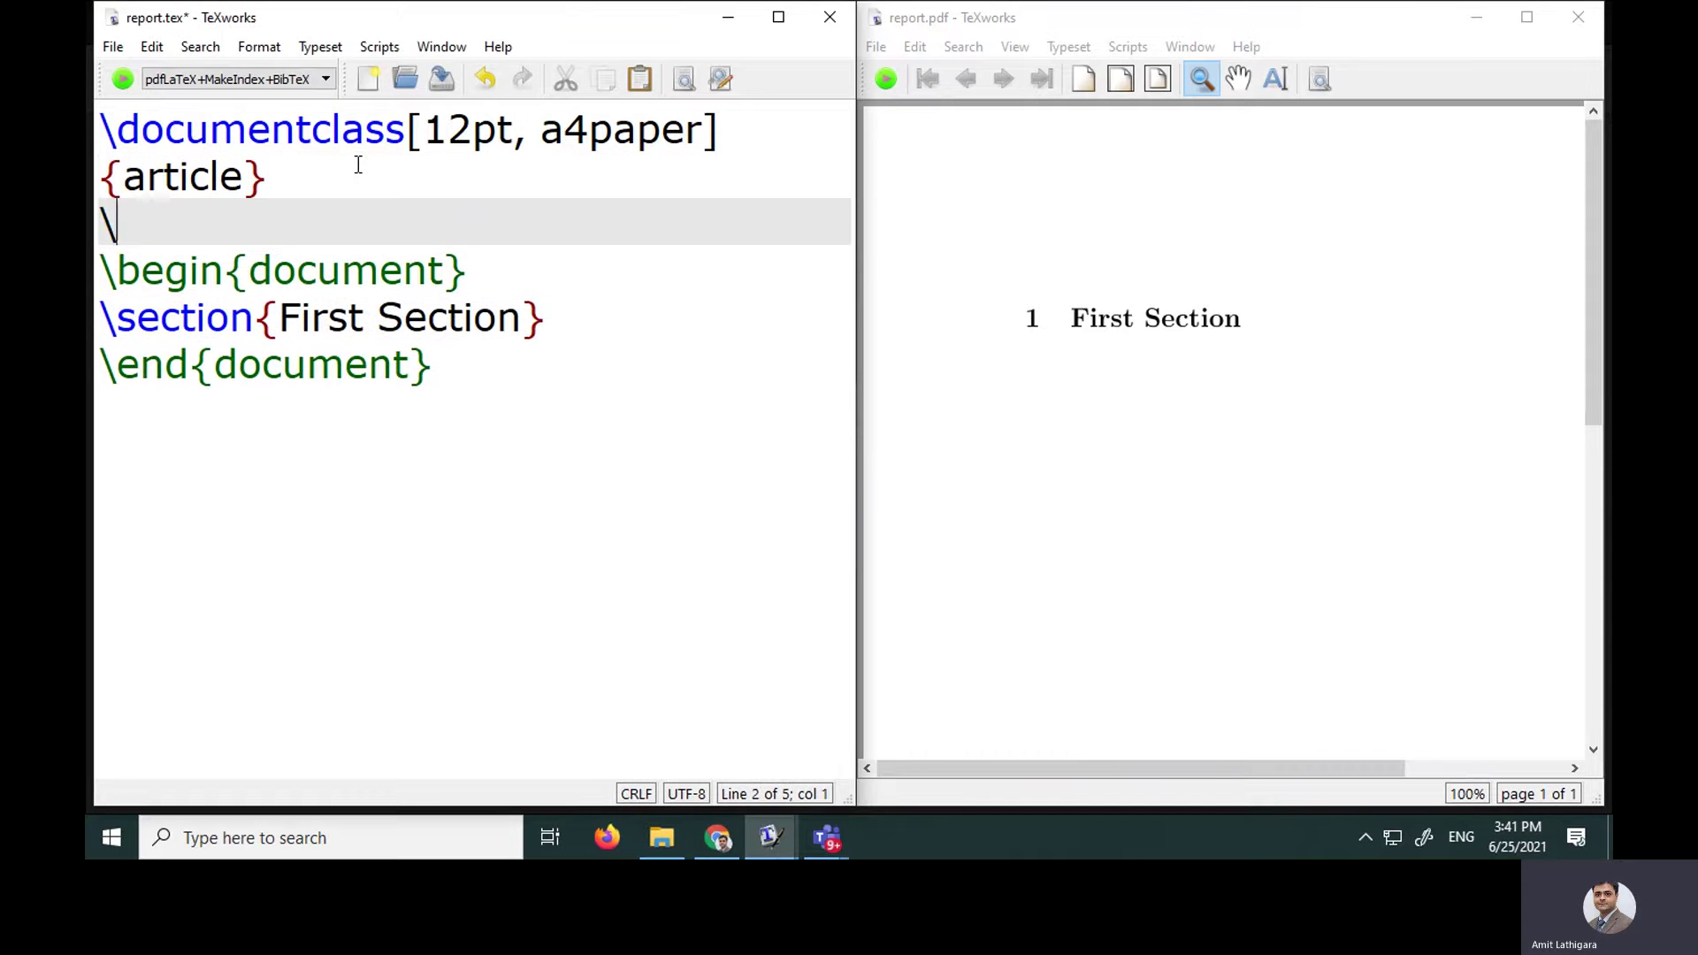
{"action": "type", "text": "usepackage"}
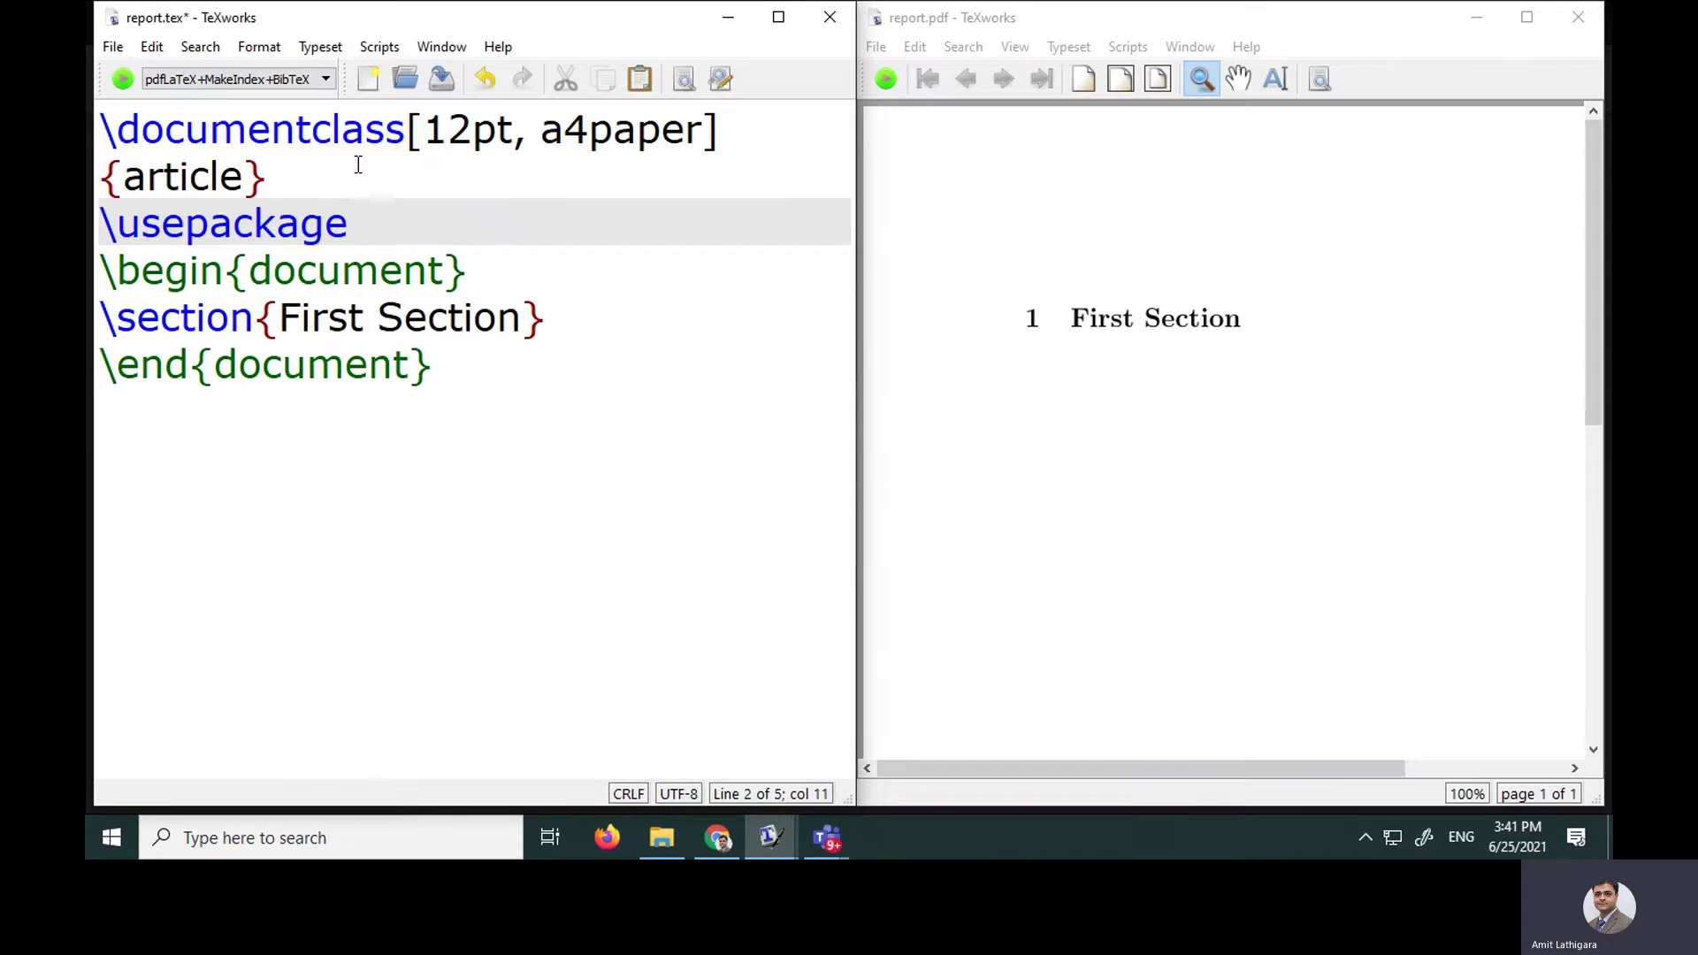
{"action": "type", "text": "[hmargin"}
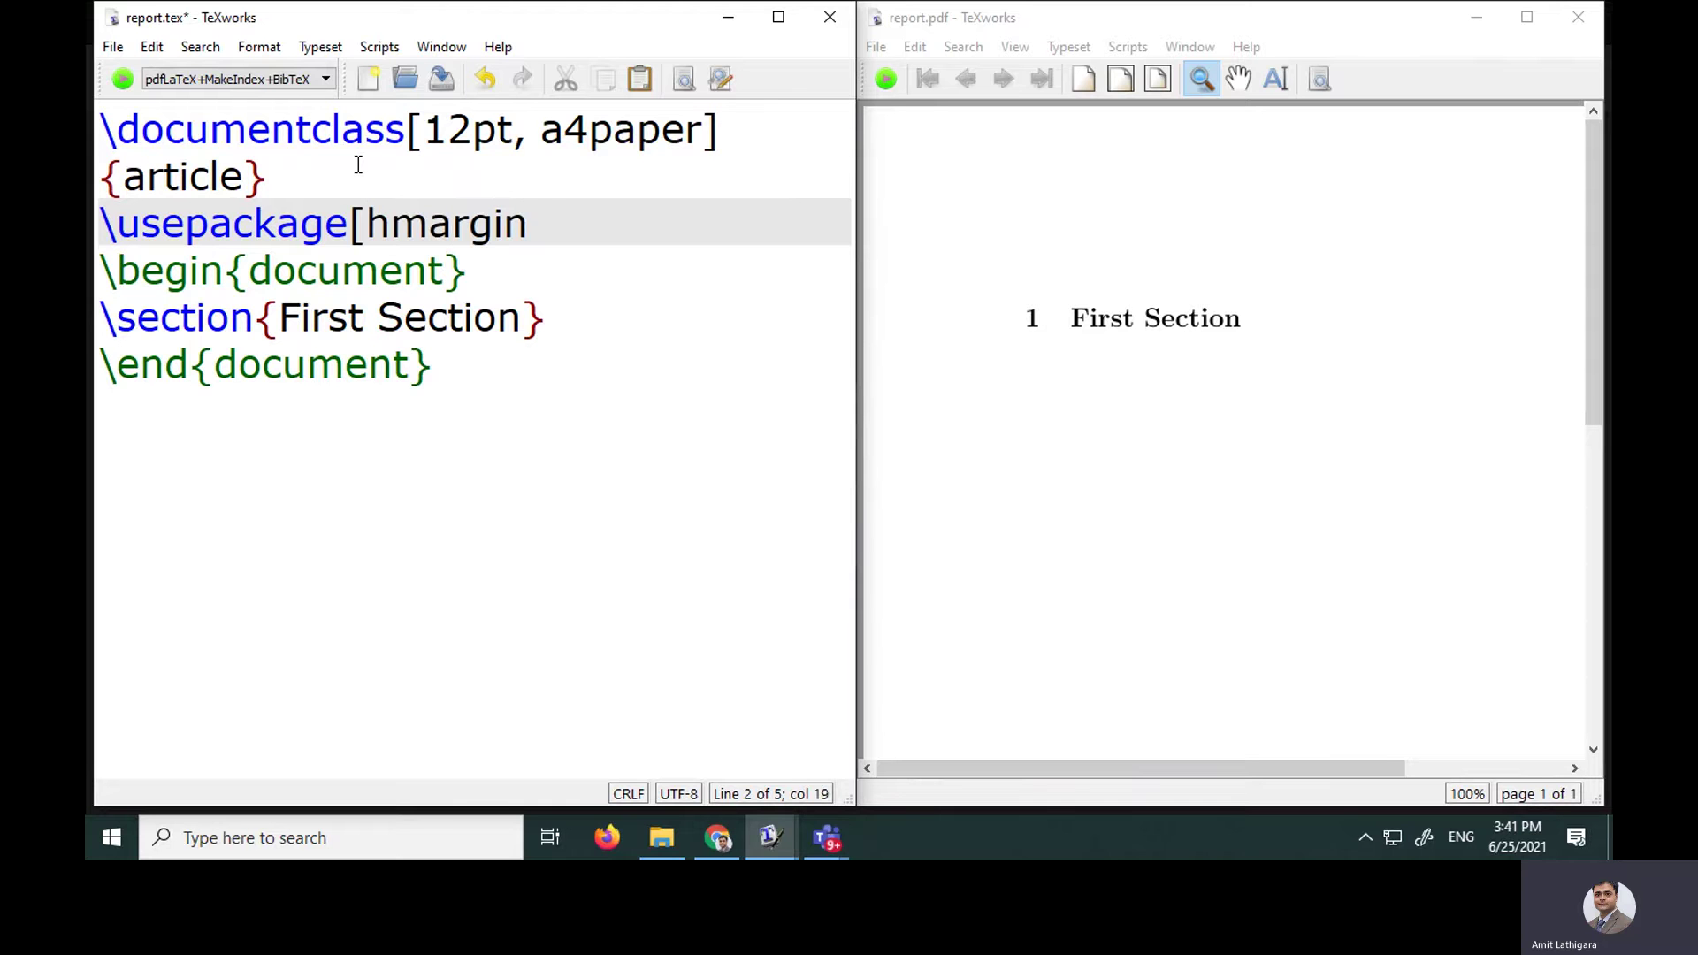
{"action": "type", "text": "=4.5 cm"}
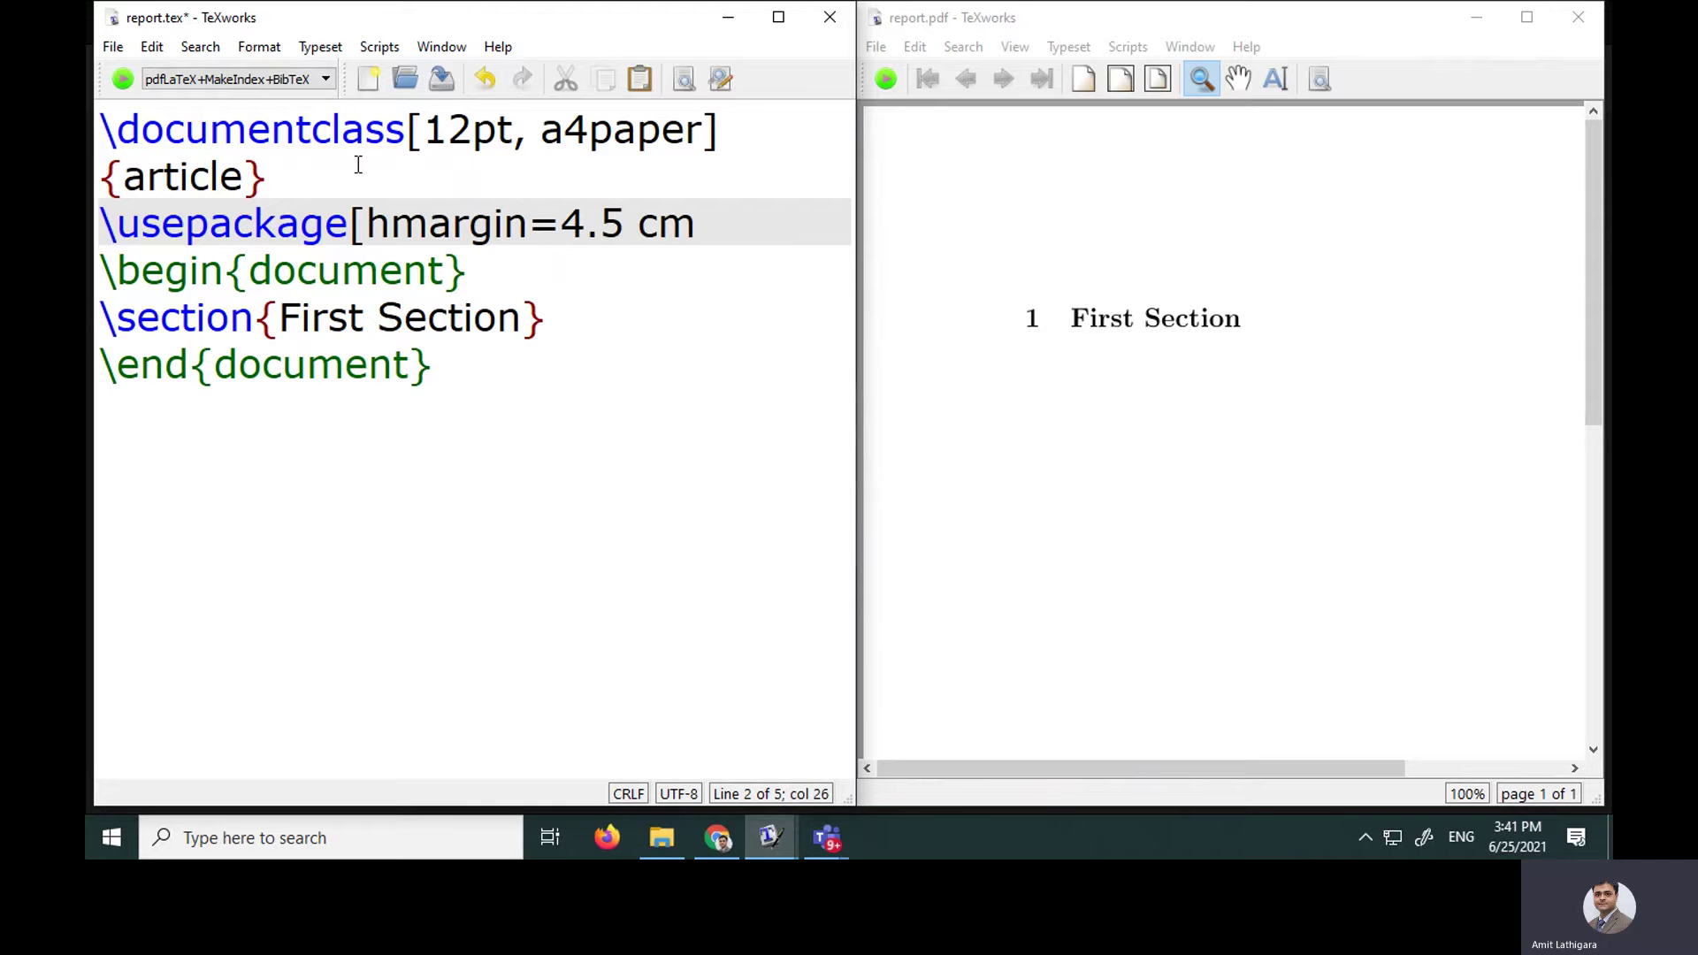
{"action": "type", "text": ",vmargin"}
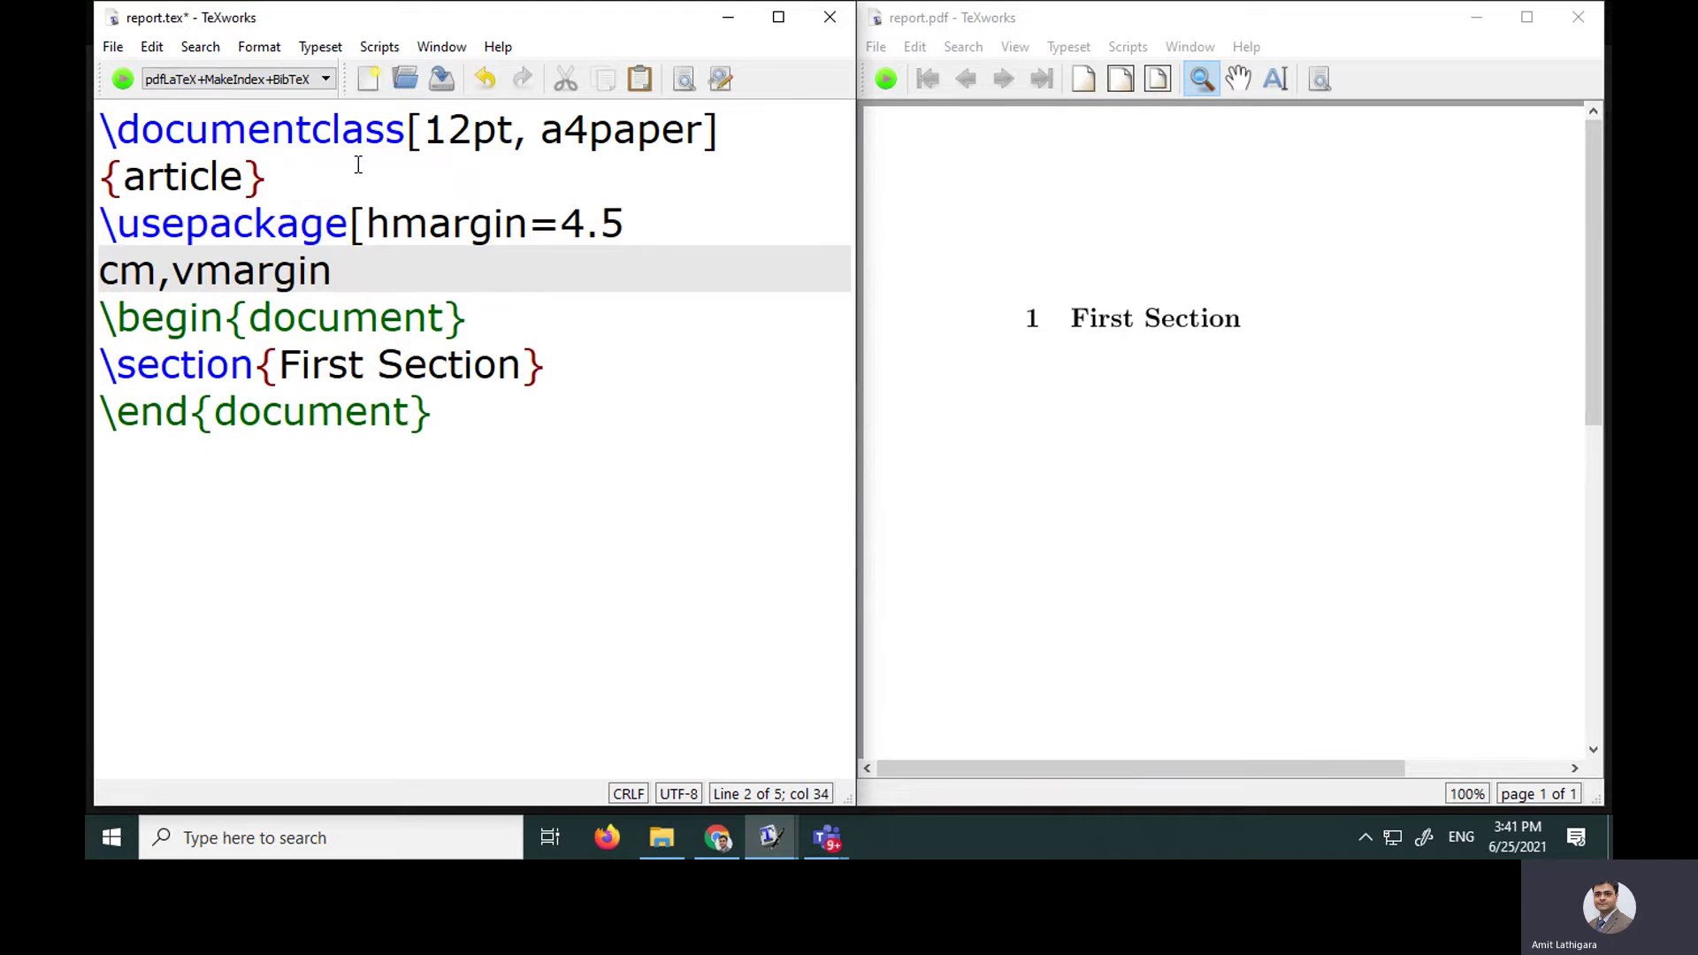
{"action": "type", "text": "=2.5 cm"}
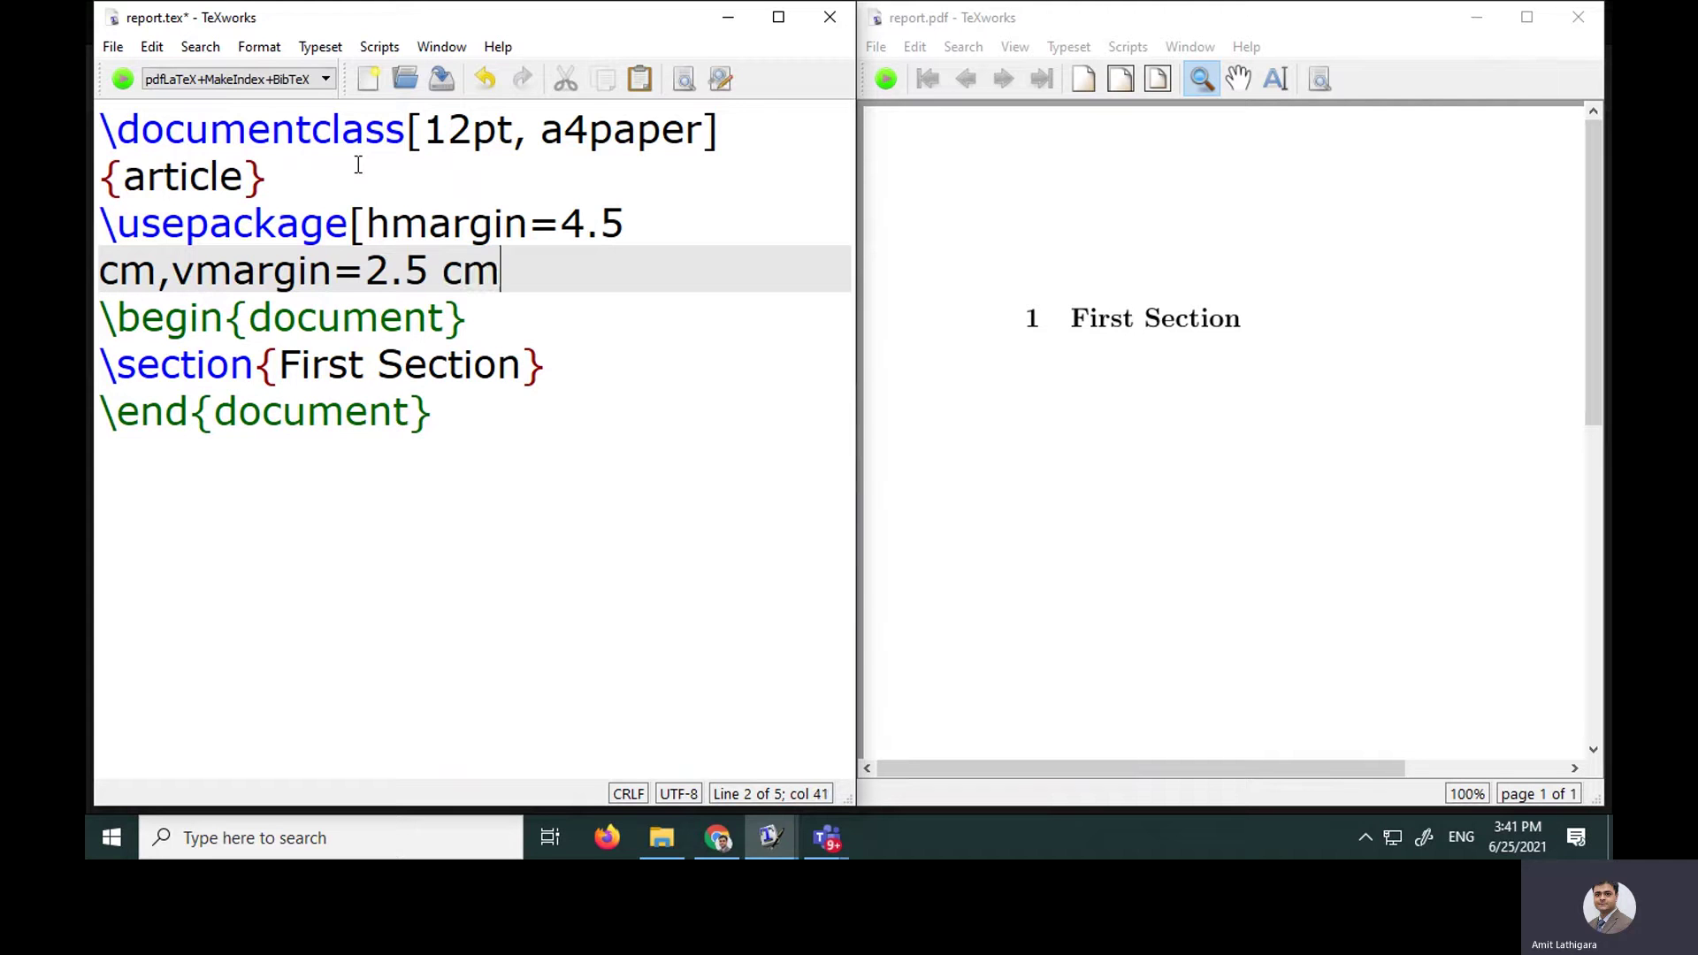
{"action": "type", "text": "]{geo"}
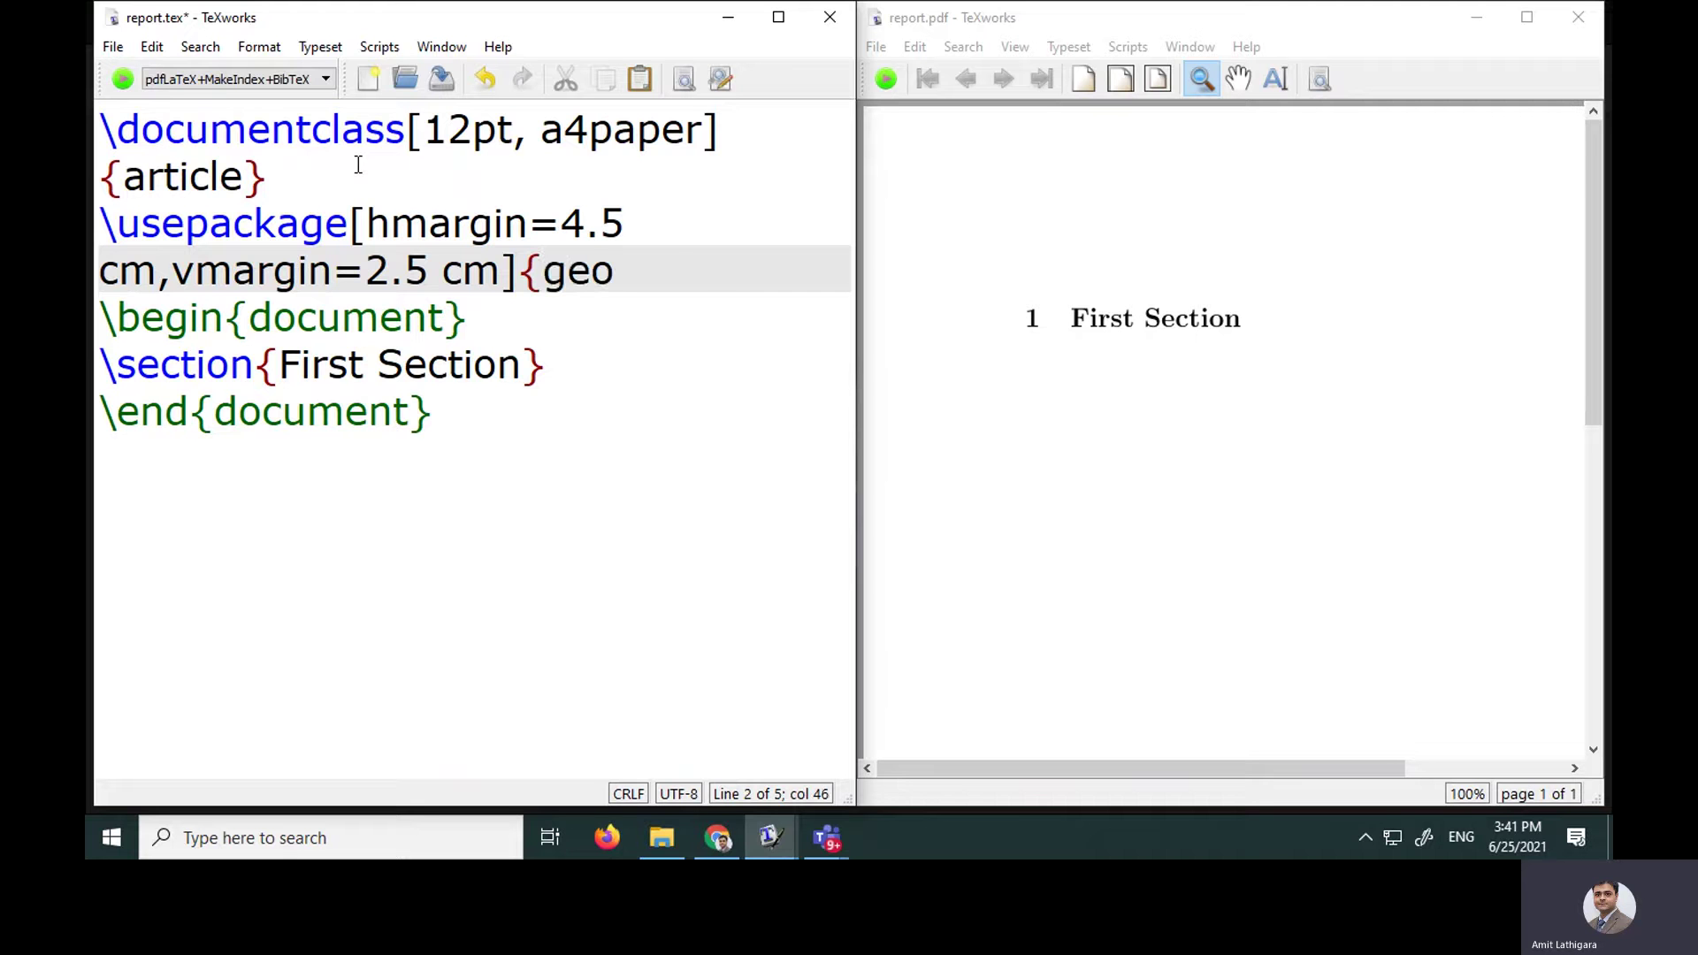
{"action": "type", "text": "metry}"}
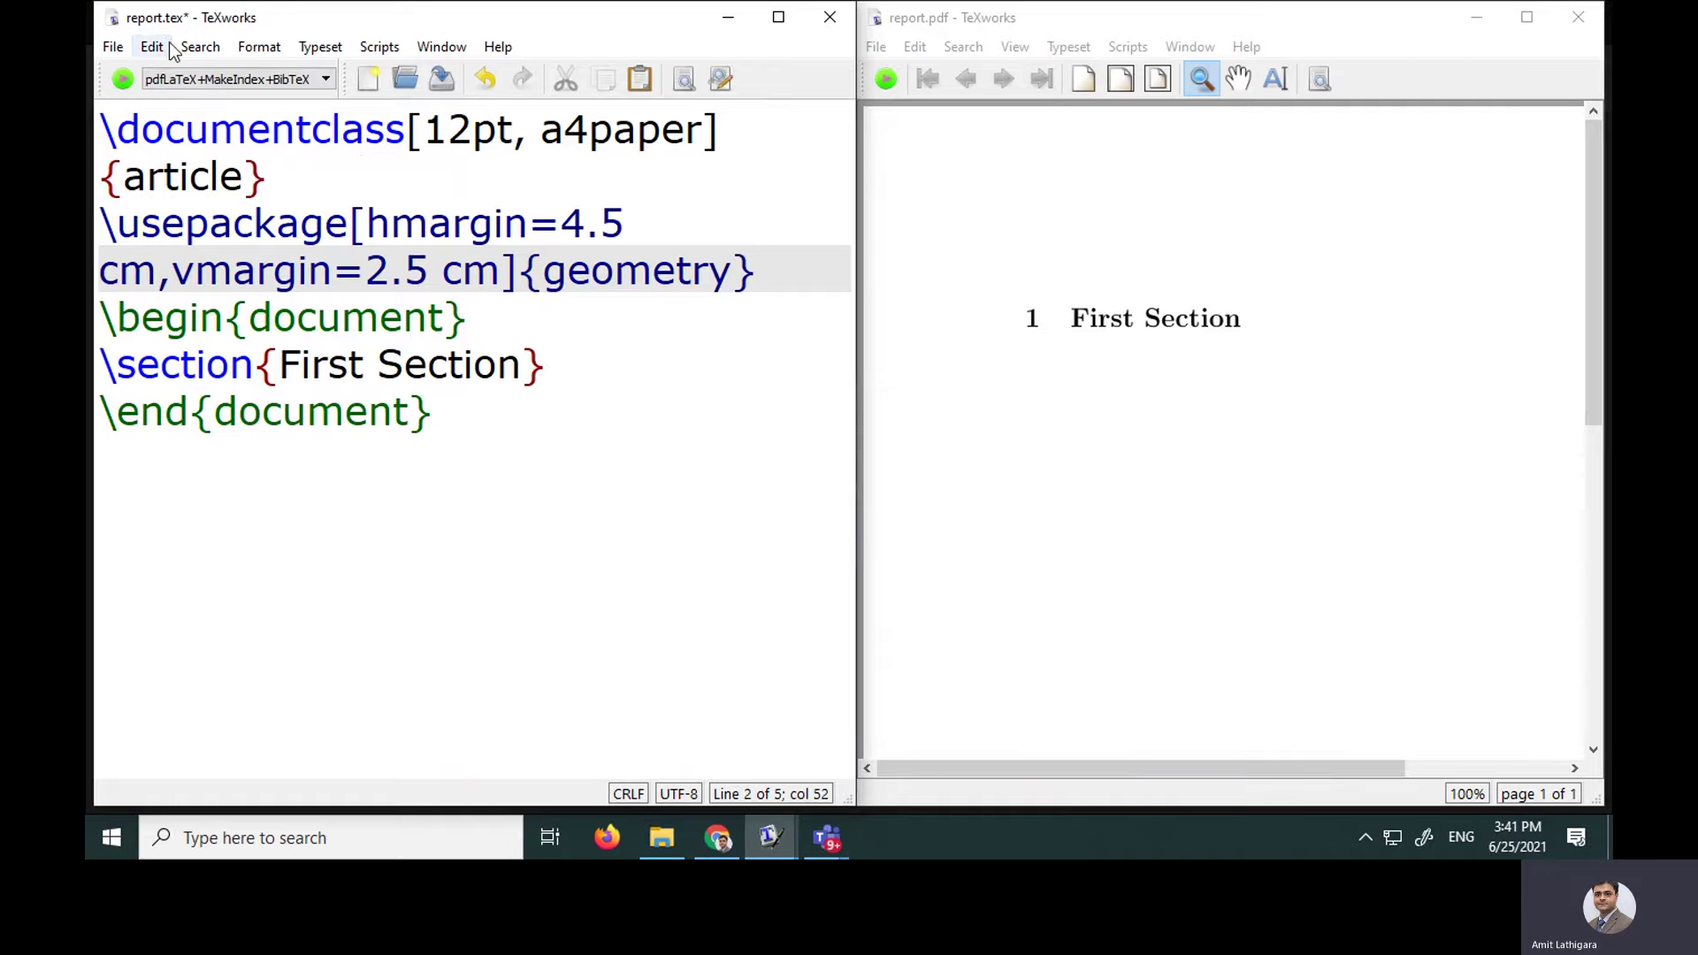
{"action": "left_click", "coordinate": [133, 77]}
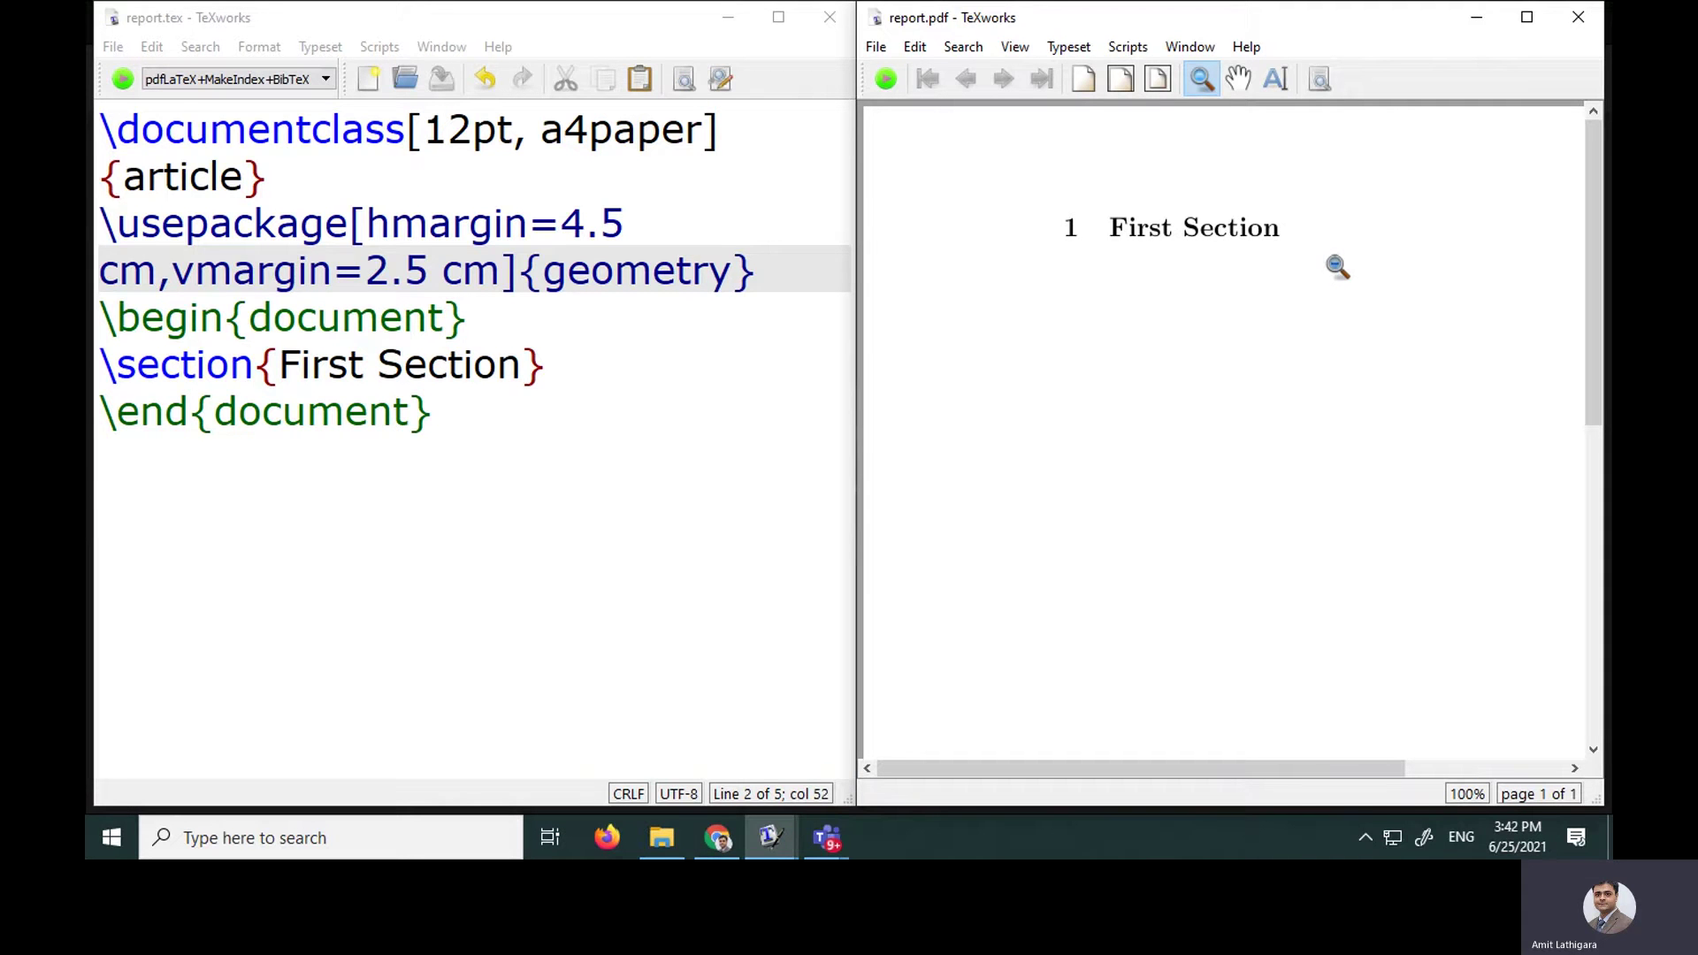
{"action": "left_click", "coordinate": [672, 359]}
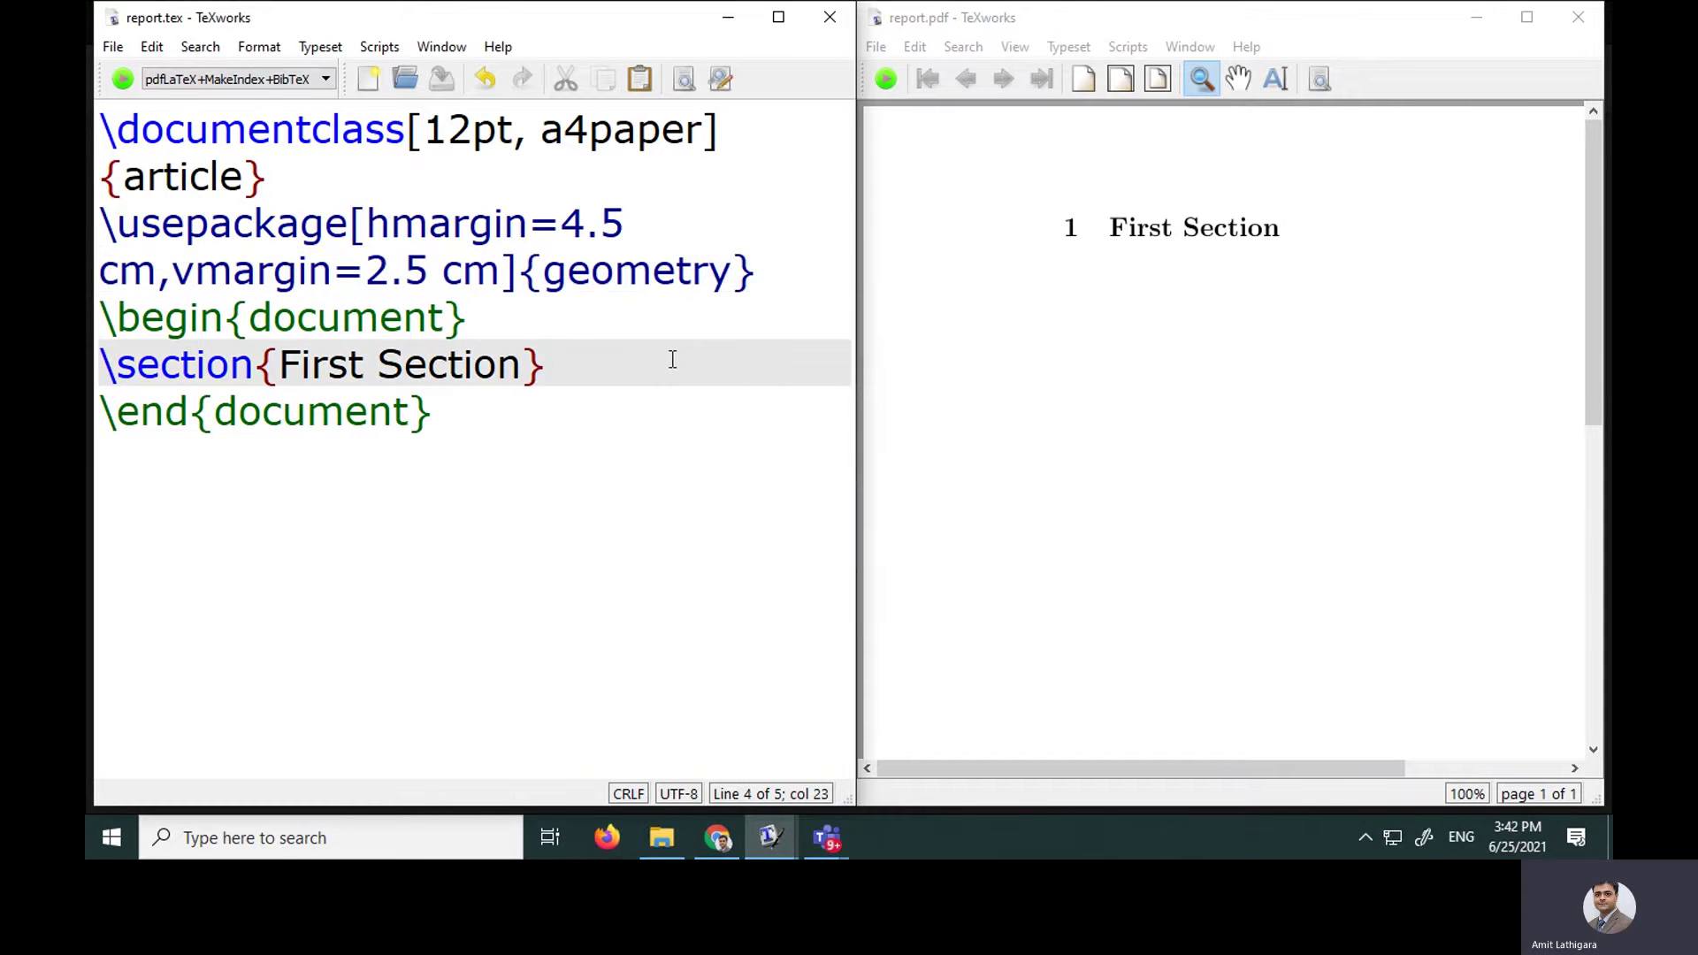
- Add 'This is my First Section, and some introductory text goes here ....' and recompile
{"action": "key", "text": "Return"}
{"action": "type", "text": "This is"}
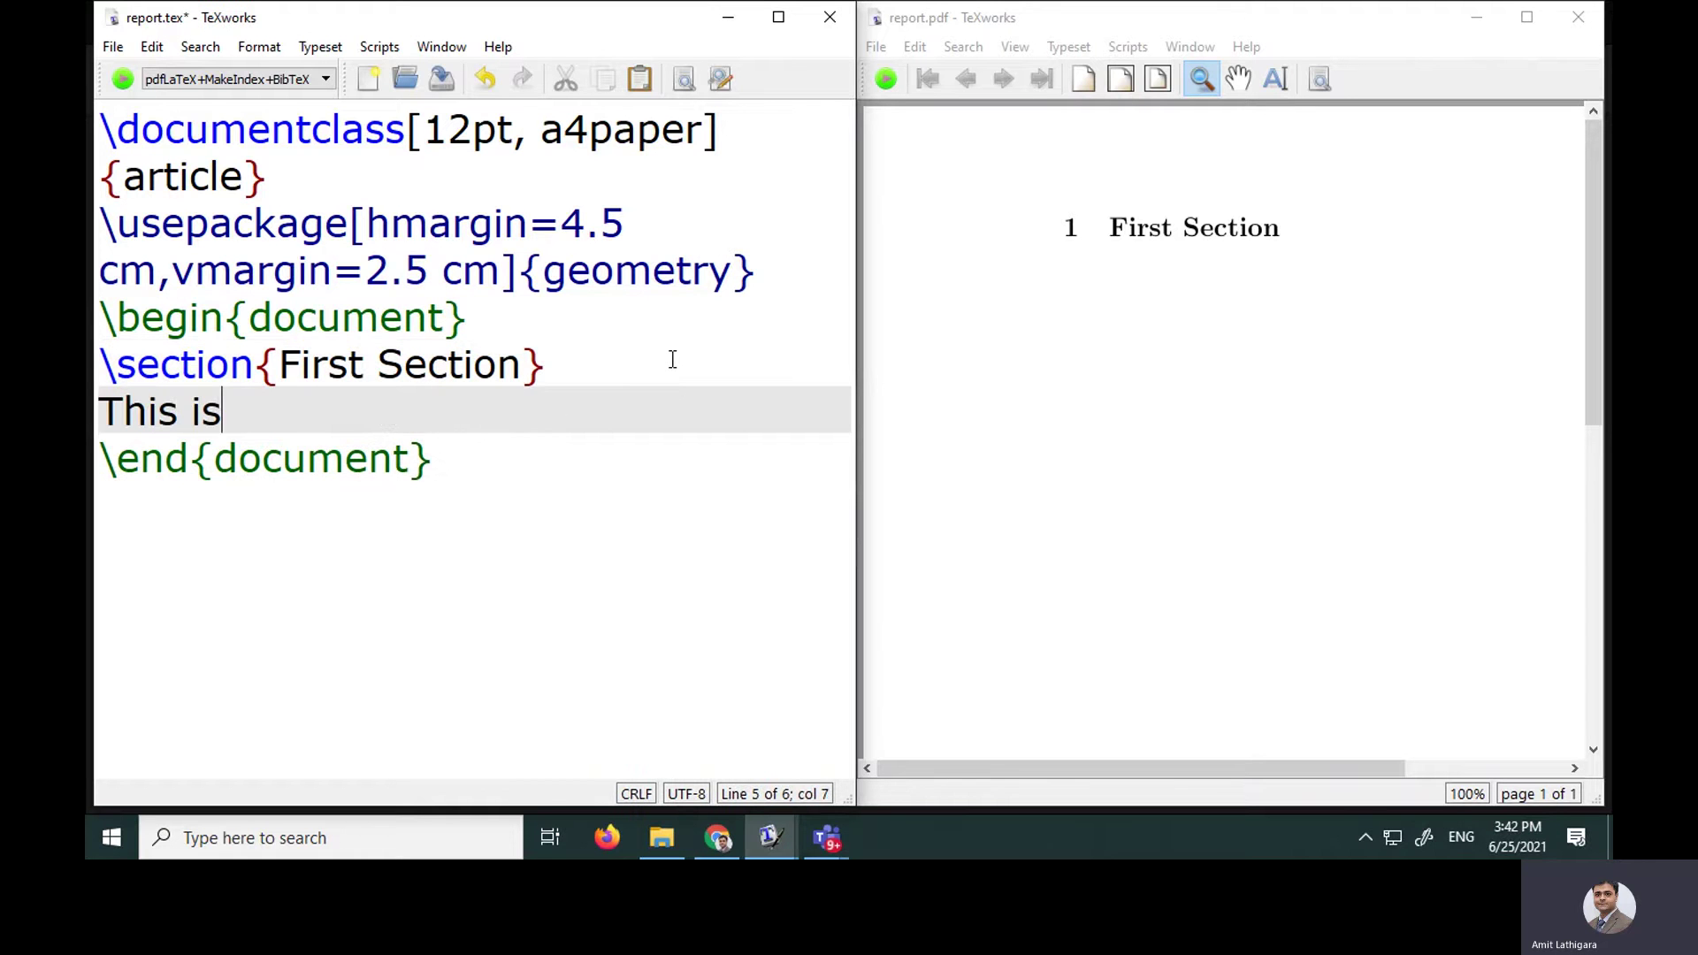
{"action": "type", "text": " my First "}
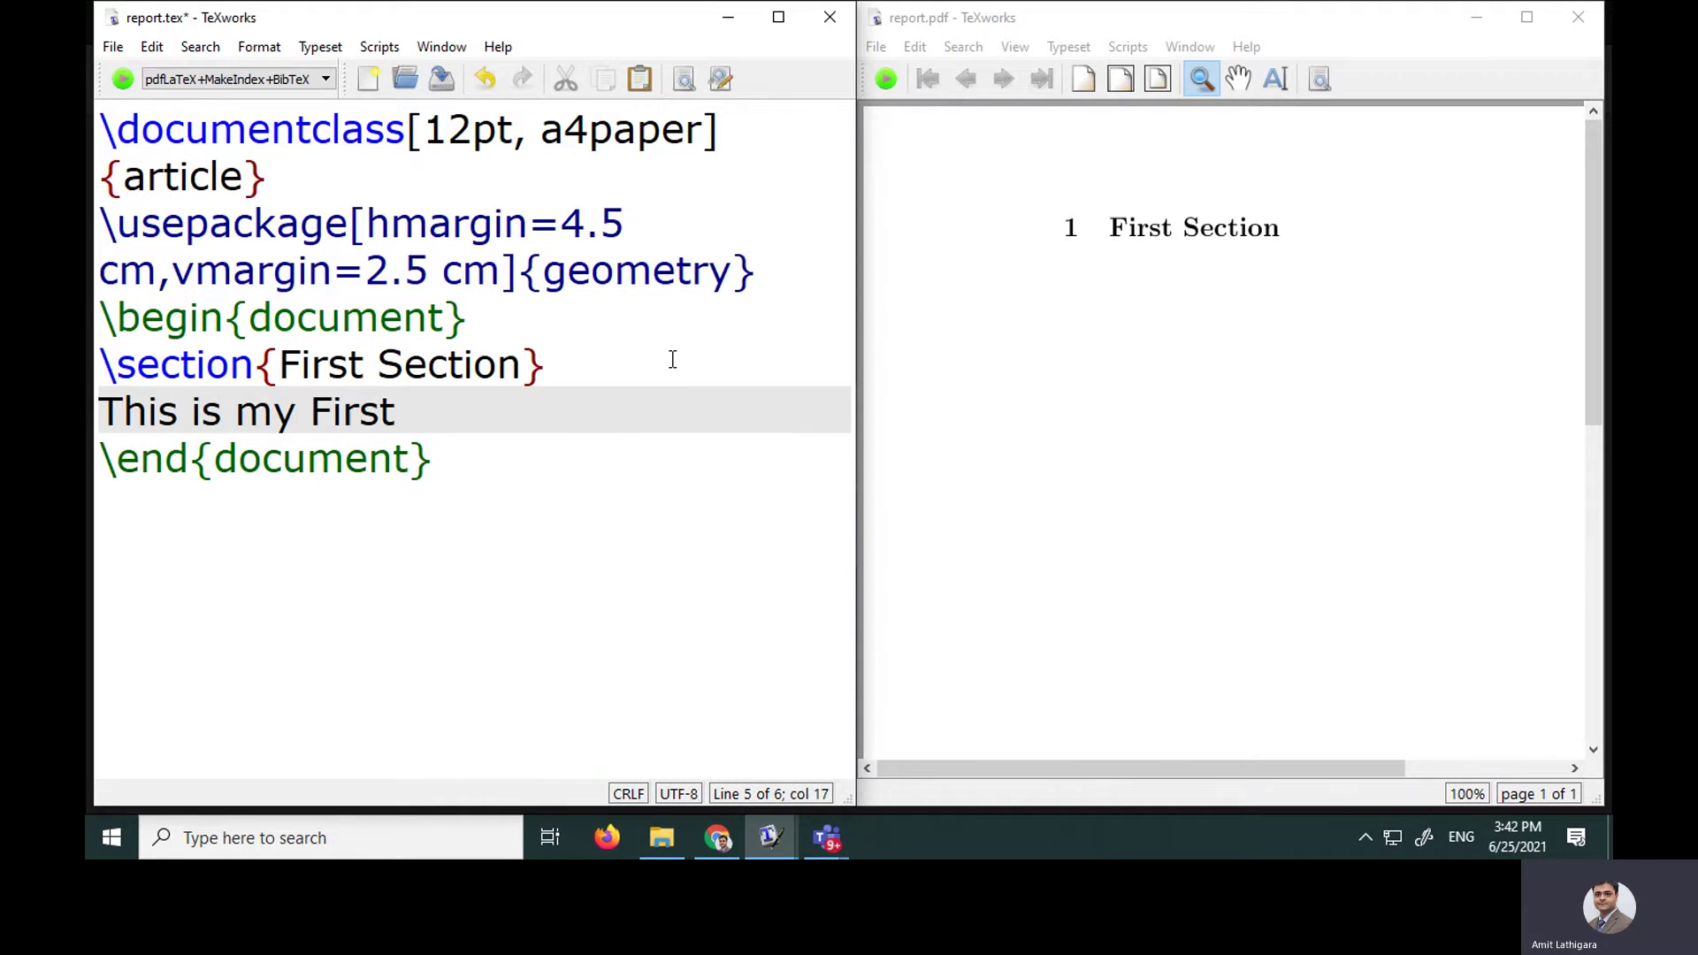
{"action": "type", "text": "Section, and "}
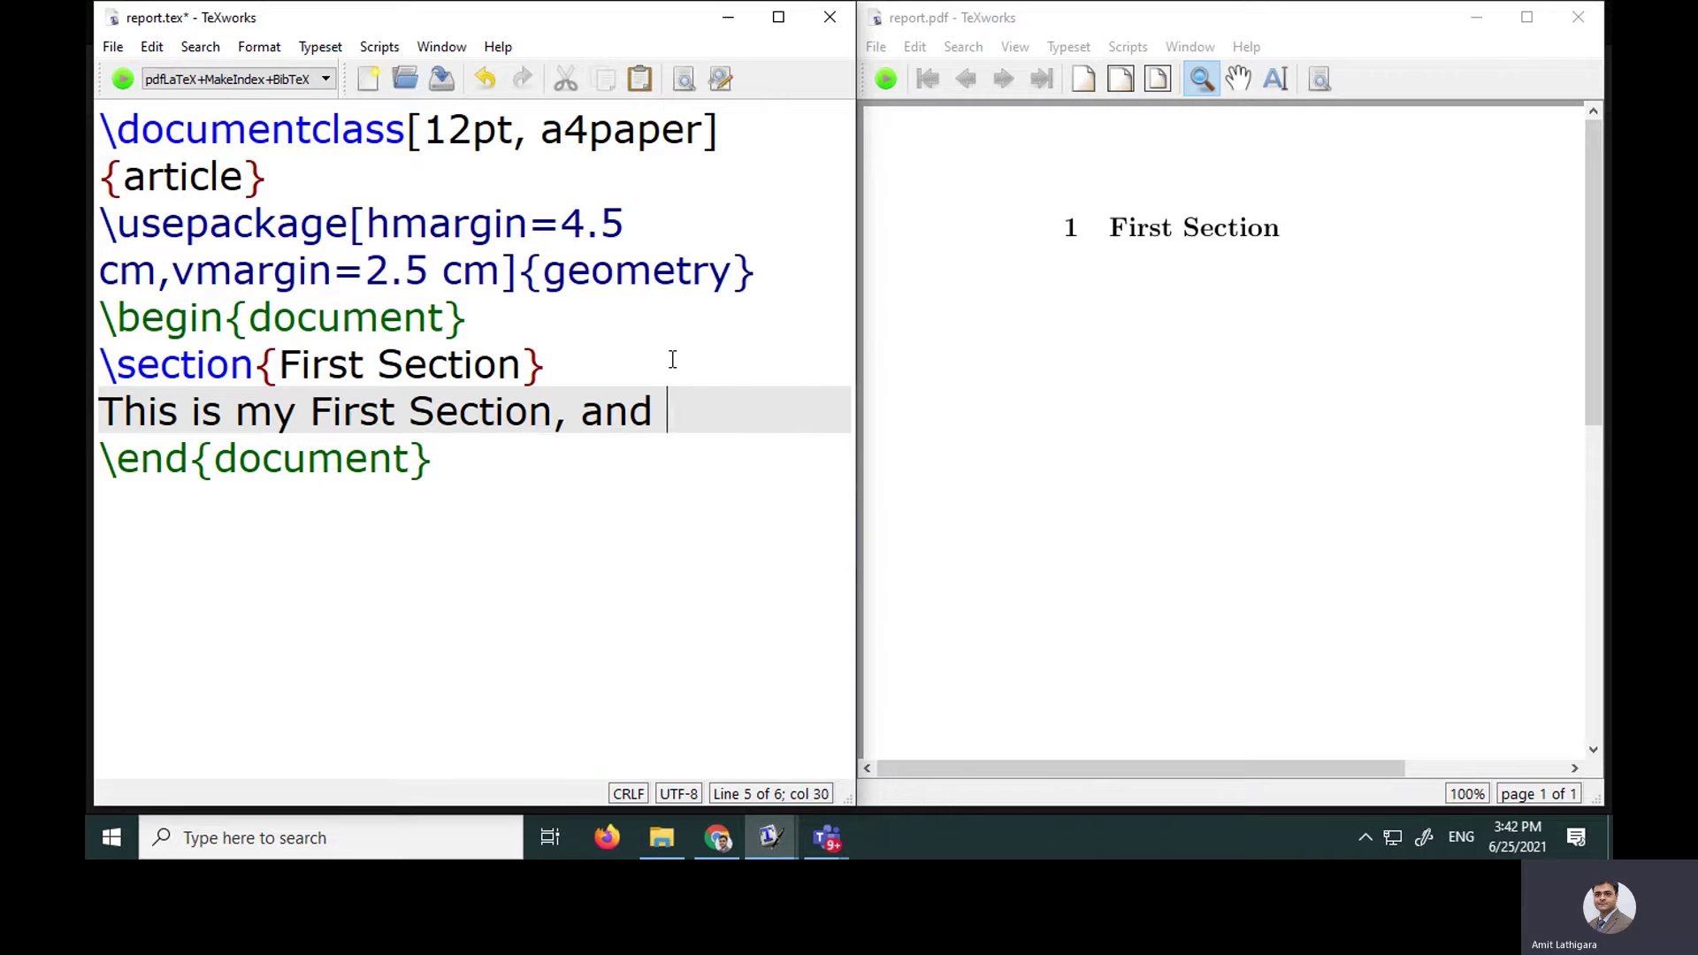
{"action": "type", "text": "some intro"}
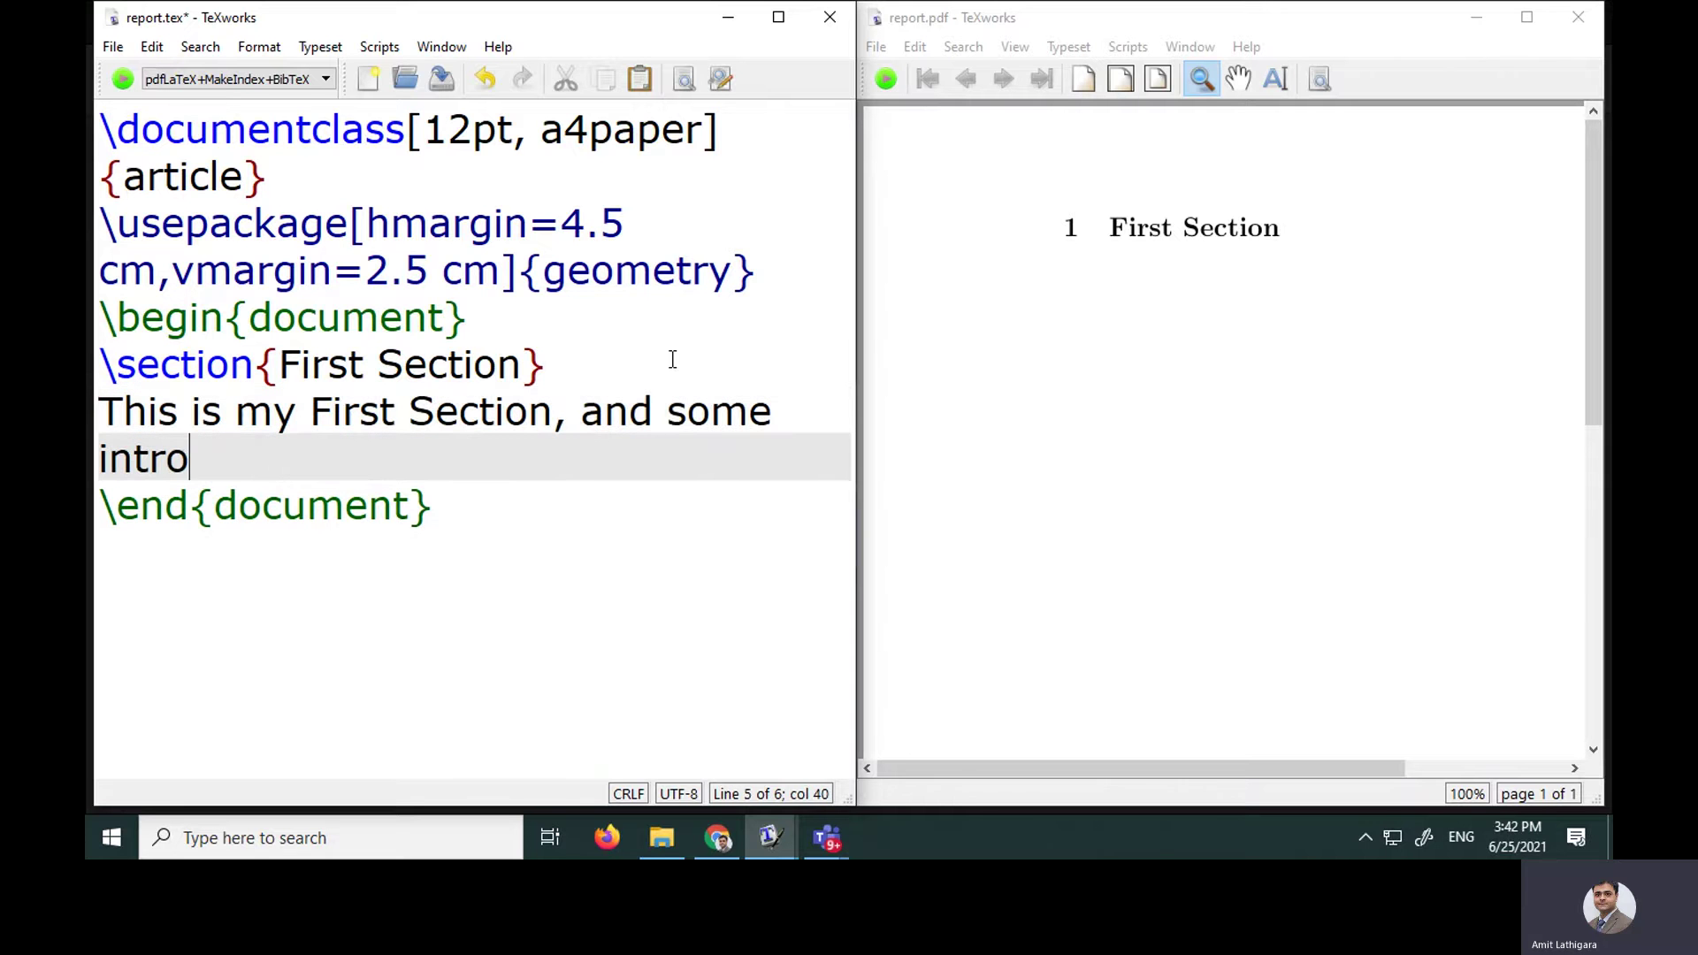
{"action": "type", "text": "ductory text "}
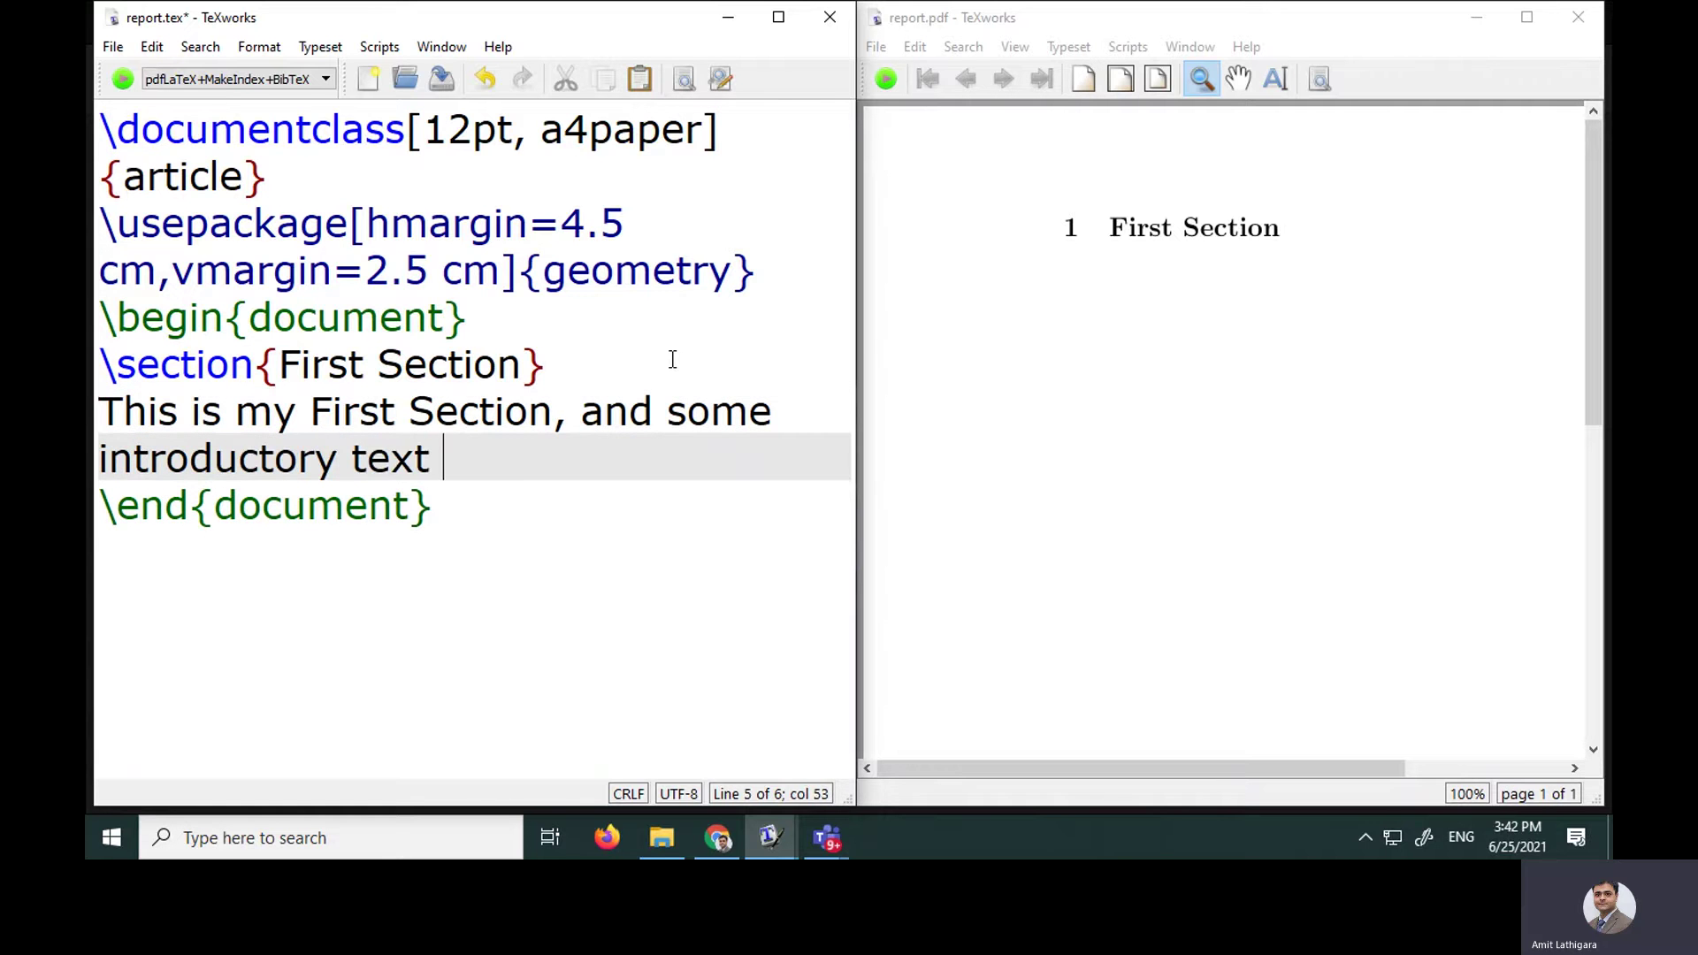
{"action": "type", "text": "goes h"}
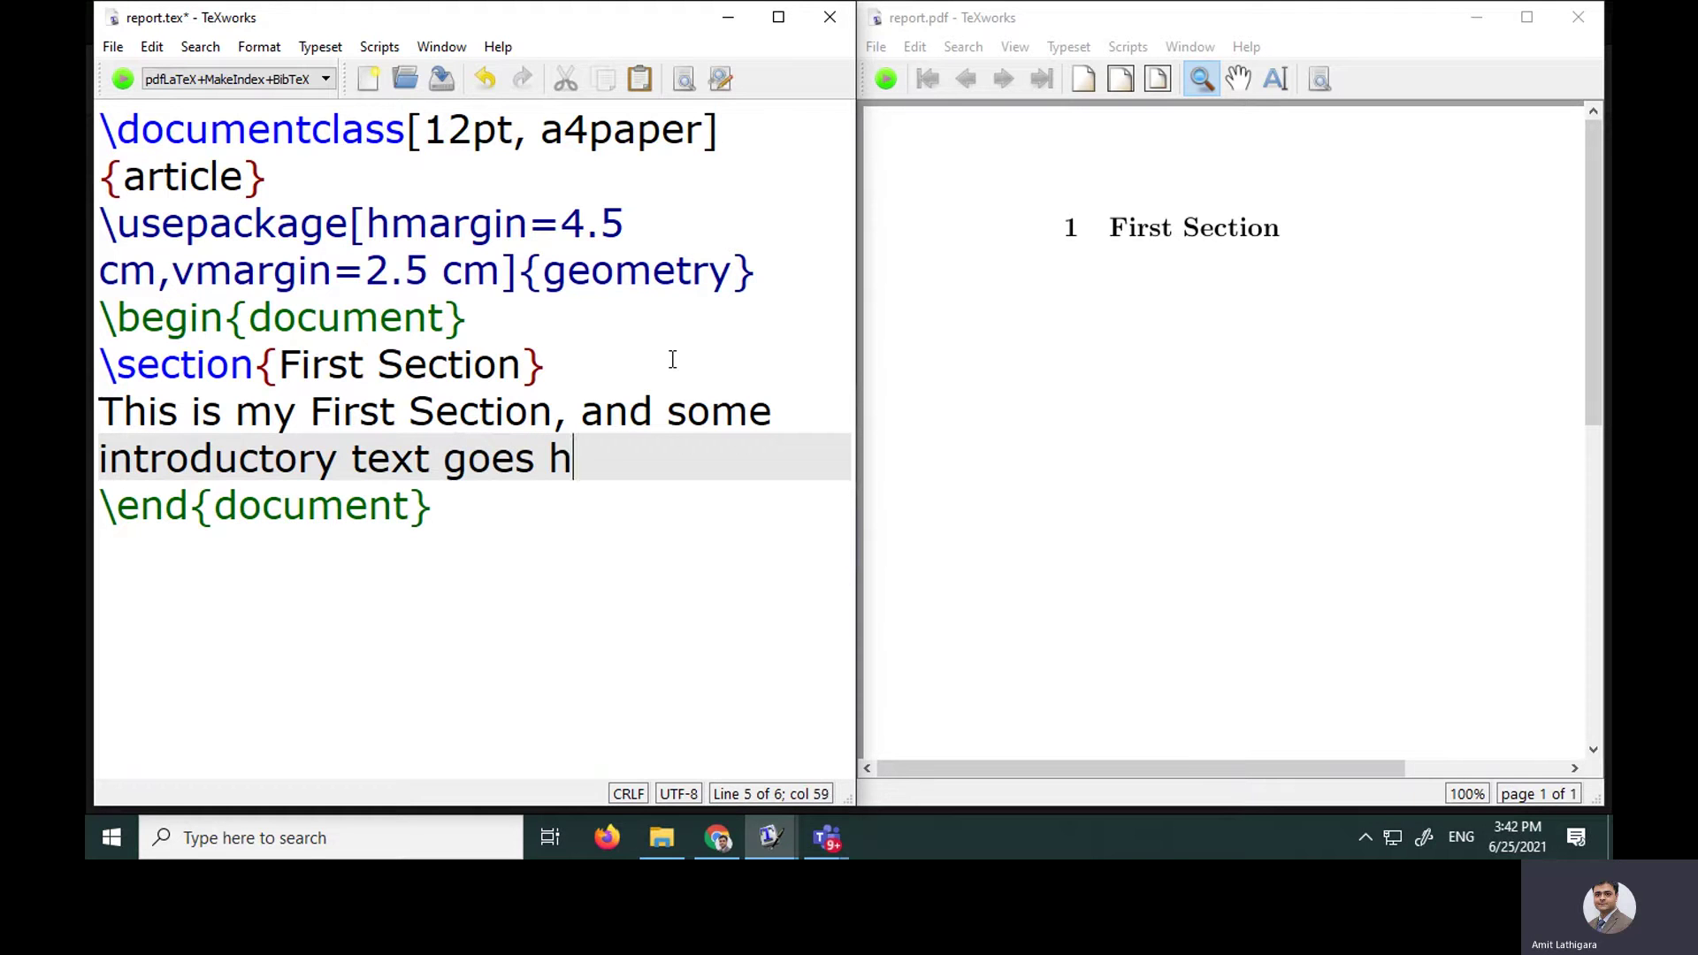
{"action": "type", "text": "ere ...."}
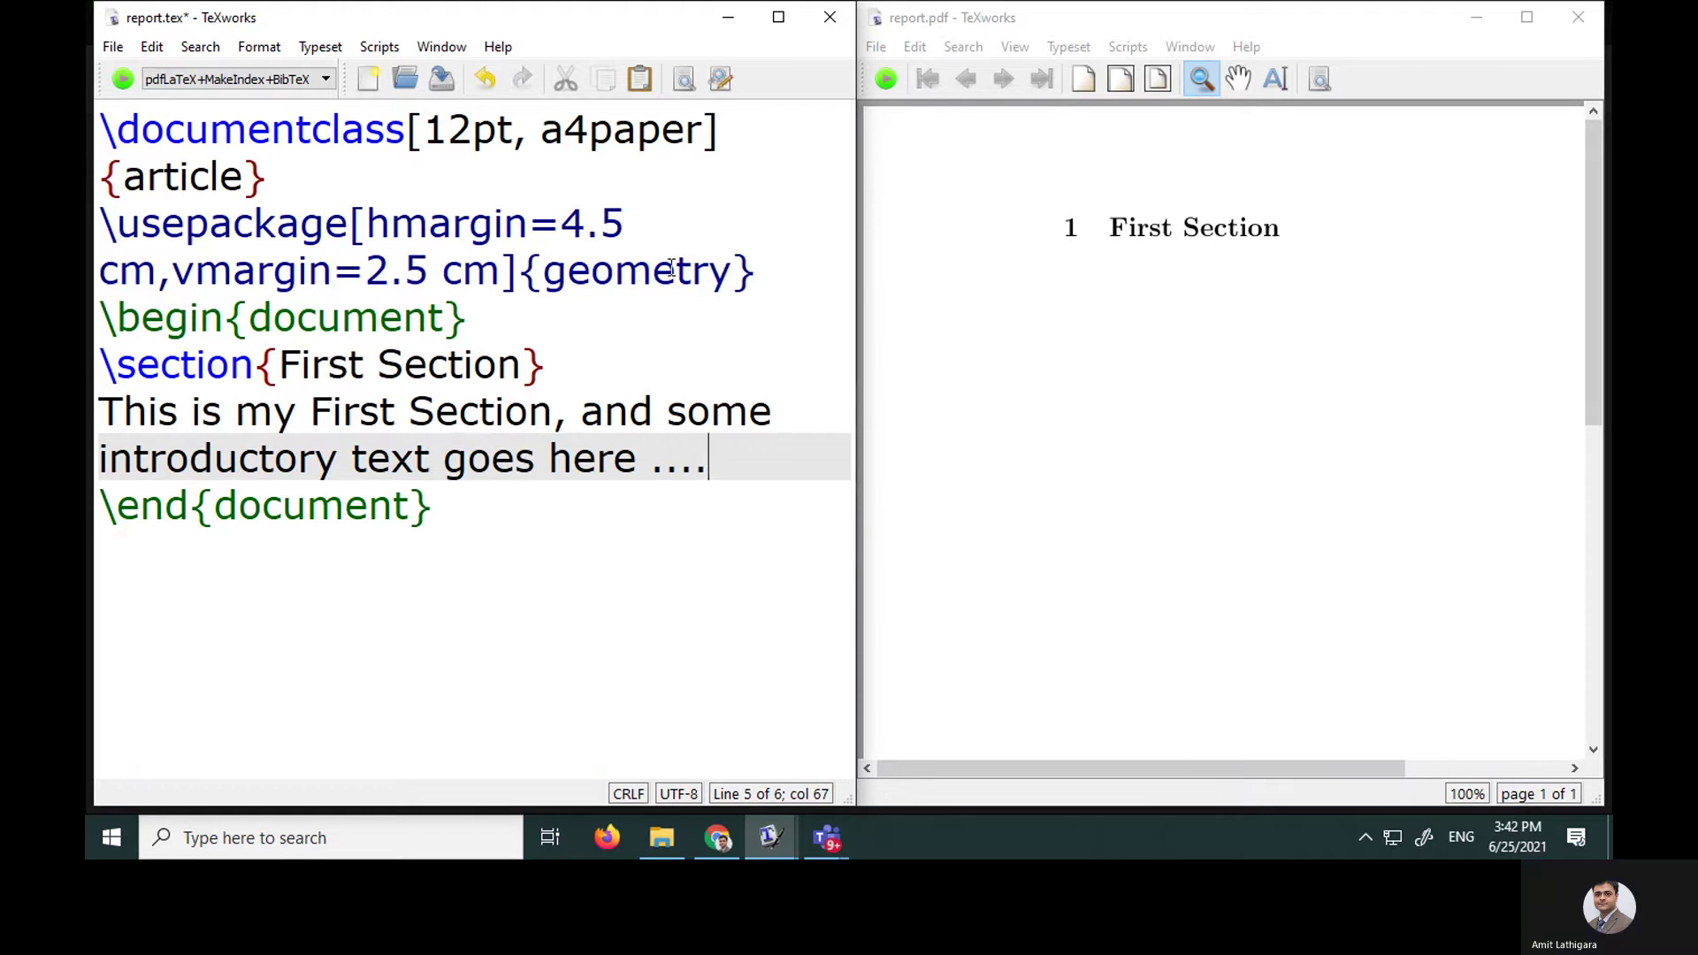
{"action": "left_click", "coordinate": [132, 90]}
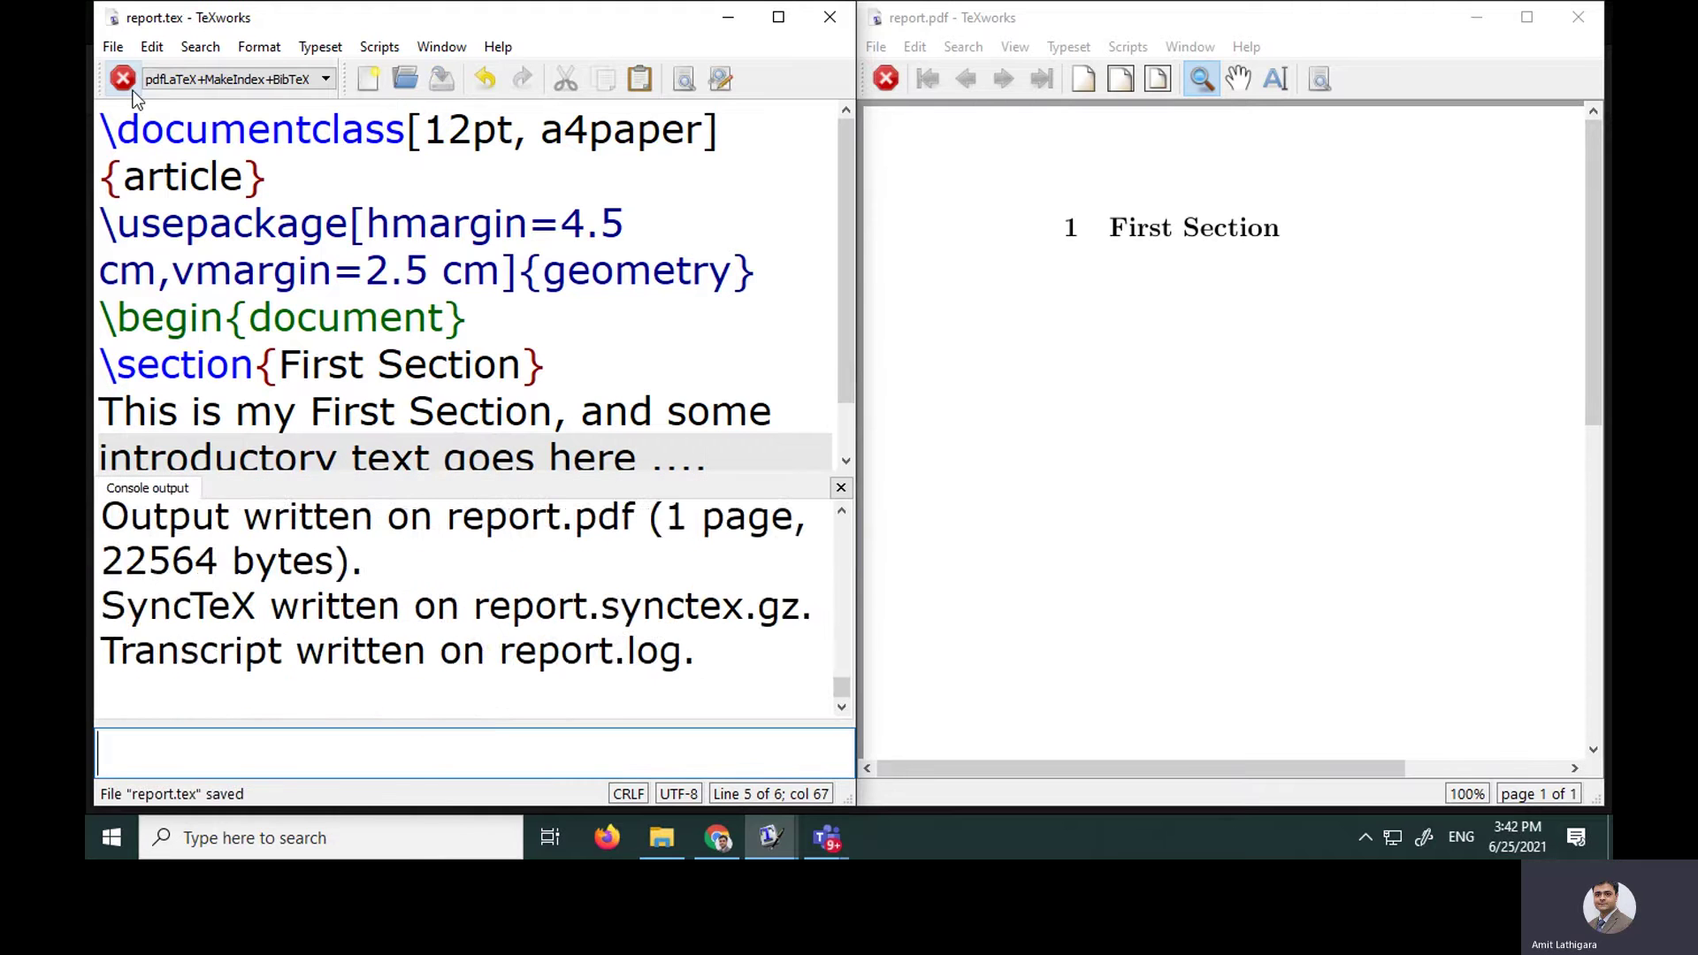
{"action": "left_click_drag", "start_coordinate": [1223, 769], "coordinate": [1127, 793]}
{"action": "key", "text": "ctrl+apostrophe"}
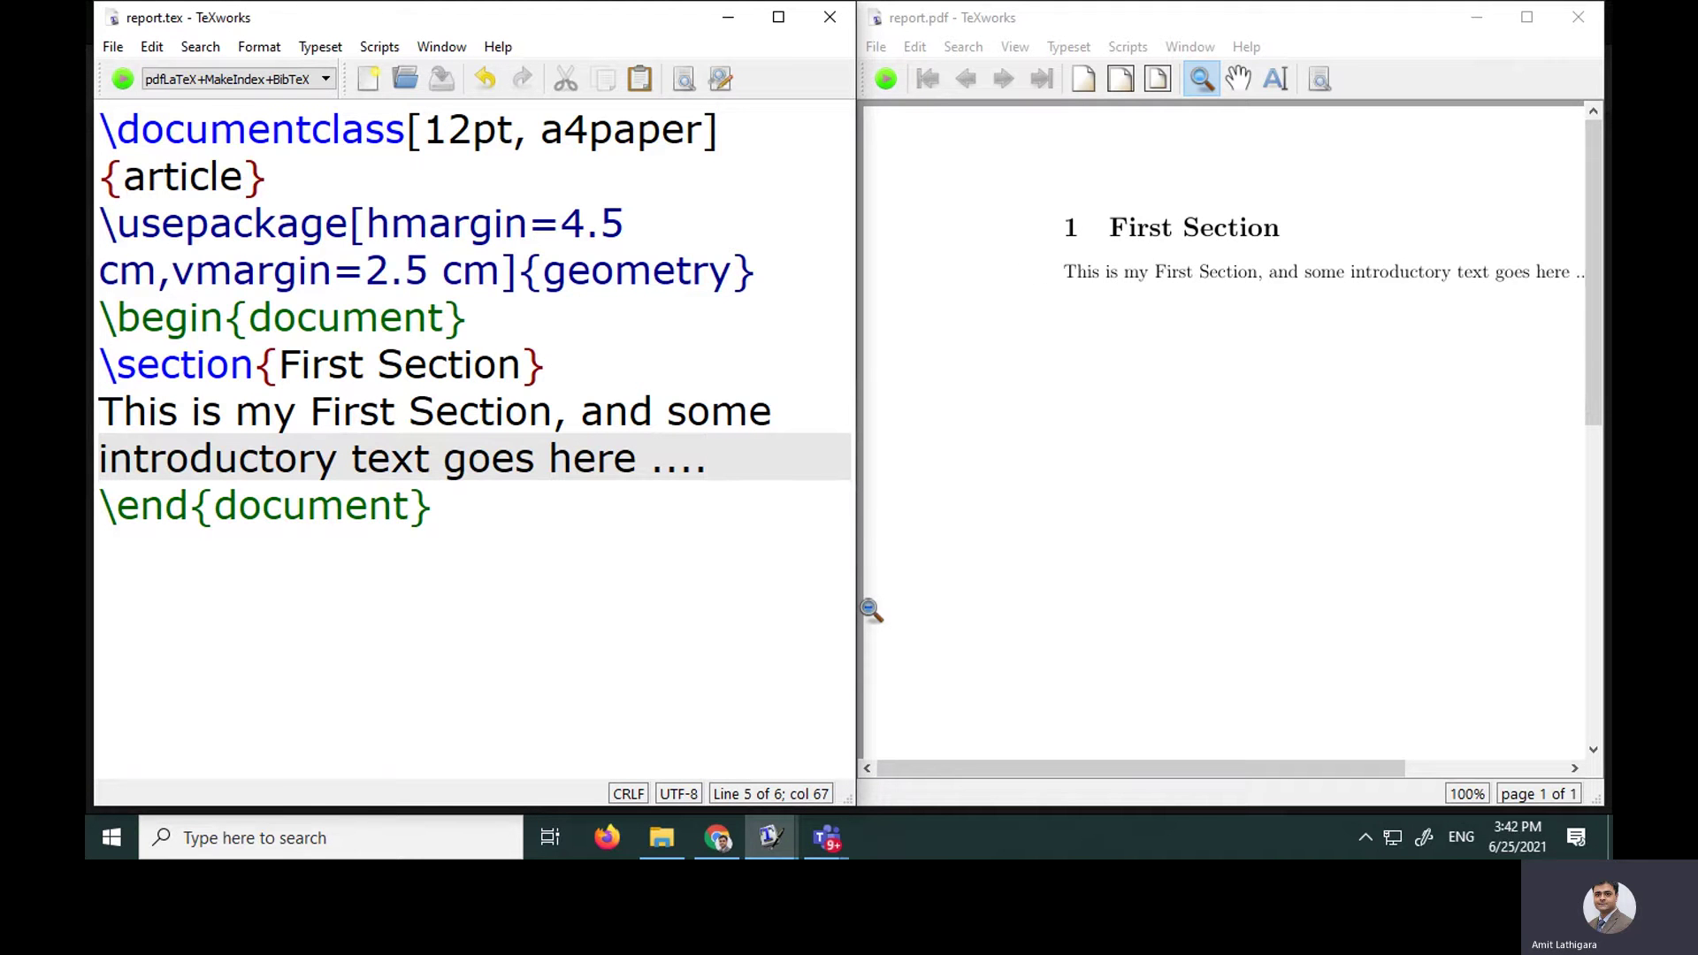
- Add line breaks plus 'Some more text goes here ...' and 'Final text goes here ...', then recompile
{"action": "type", "text": "\\\\"}
{"action": "key", "text": "Return"}
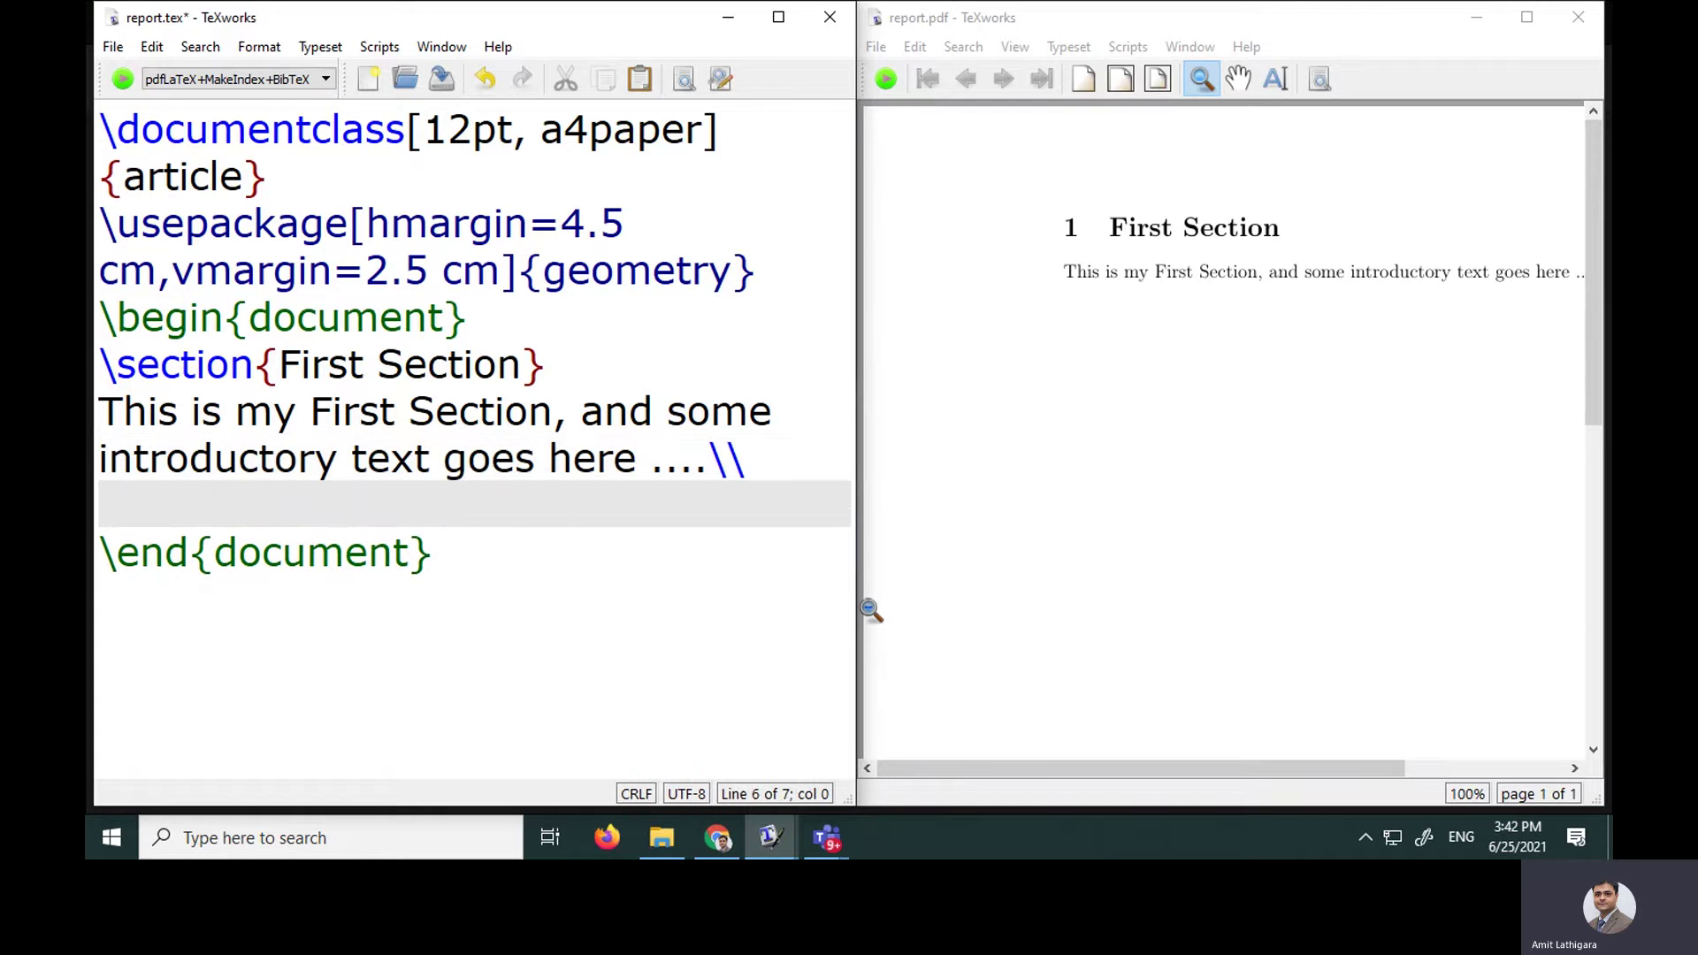
{"action": "type", "text": "Soe"}
{"action": "key", "text": "BackSpace"}
{"action": "type", "text": "me more text "}
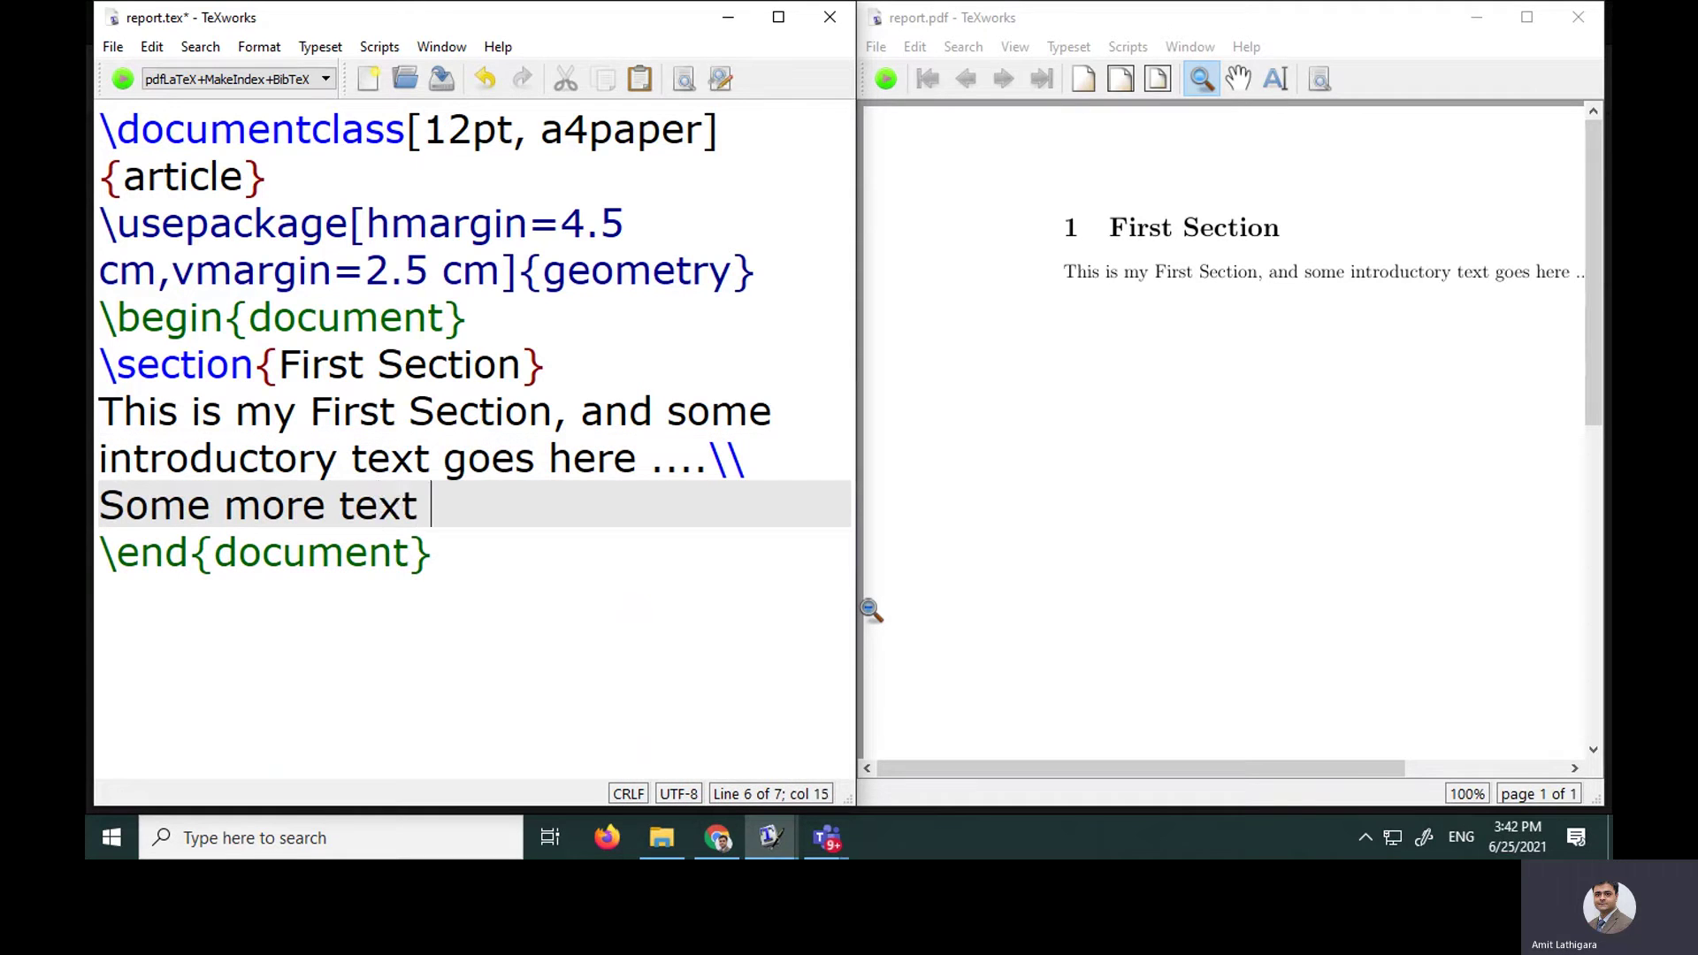
{"action": "type", "text": "goes here ... \\\\"}
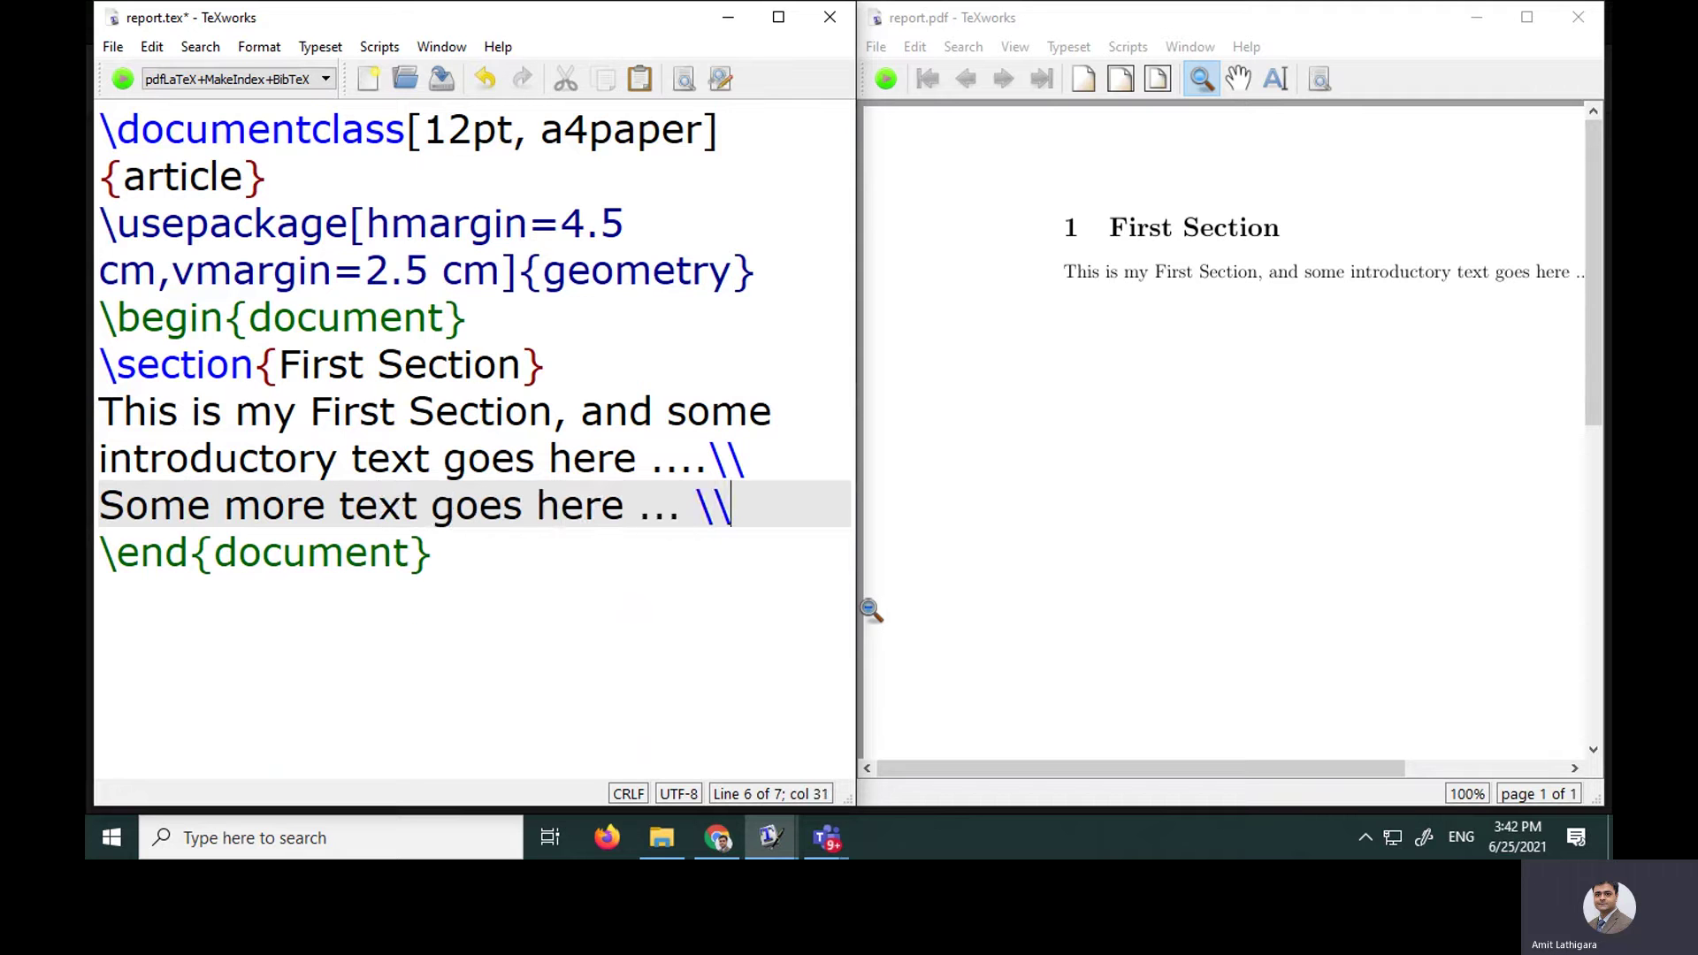
{"action": "key", "text": "Return"}
{"action": "type", "text": "Final "}
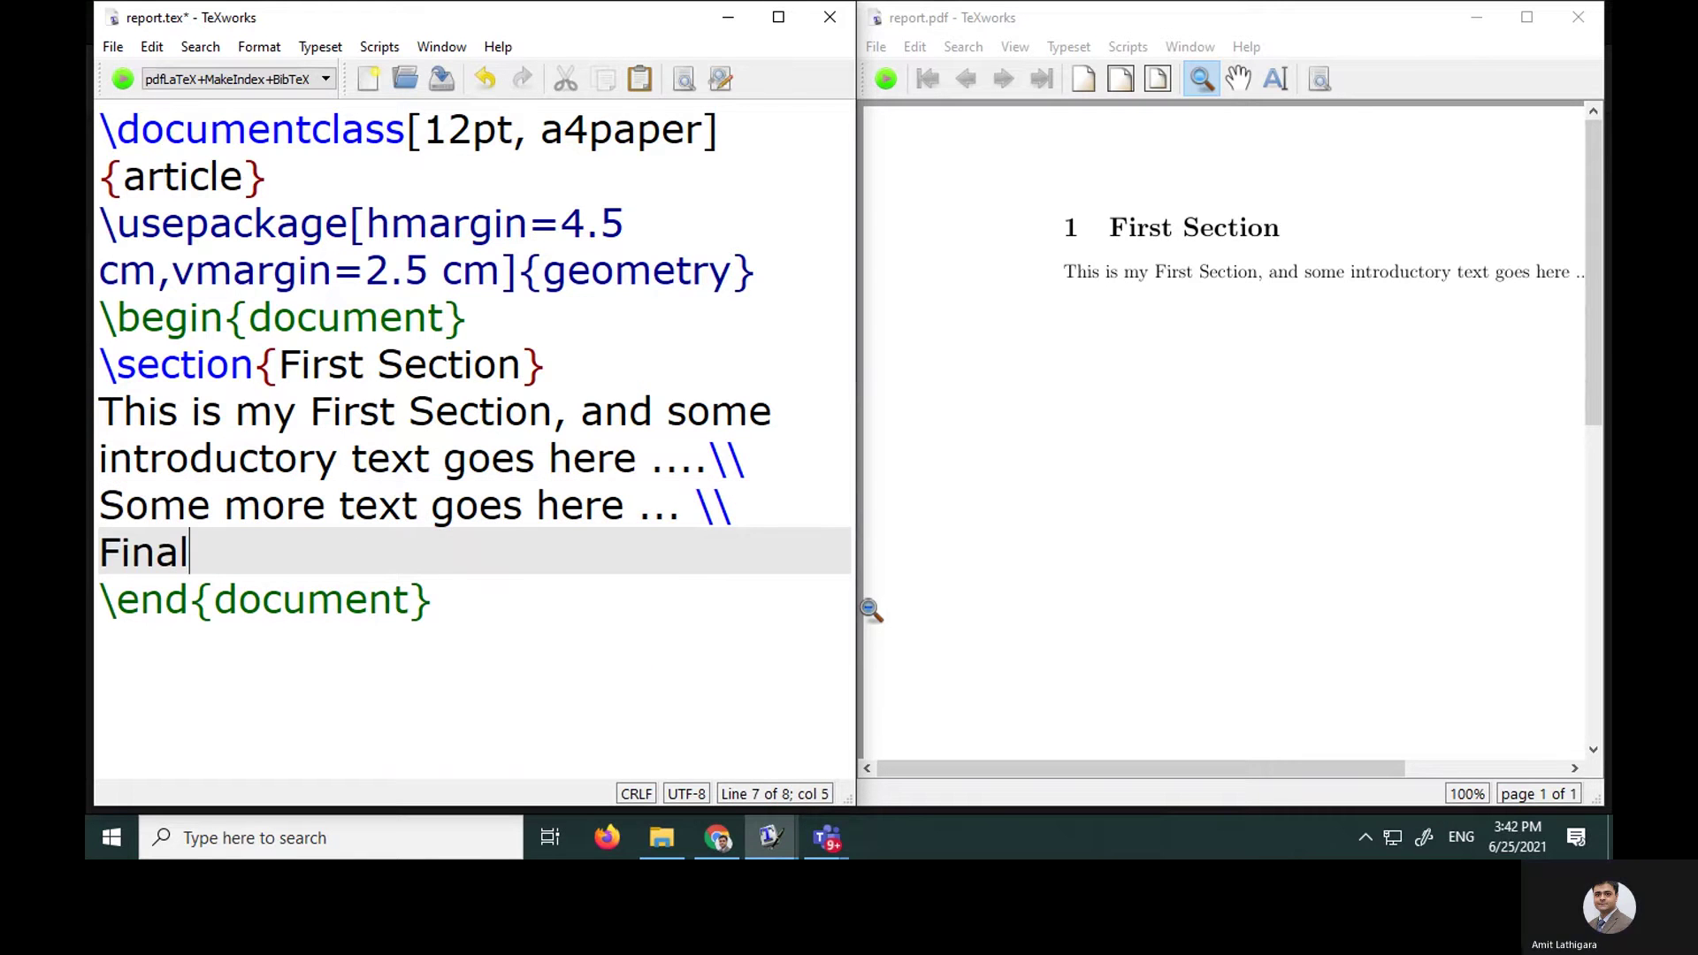
{"action": "type", "text": "text"}
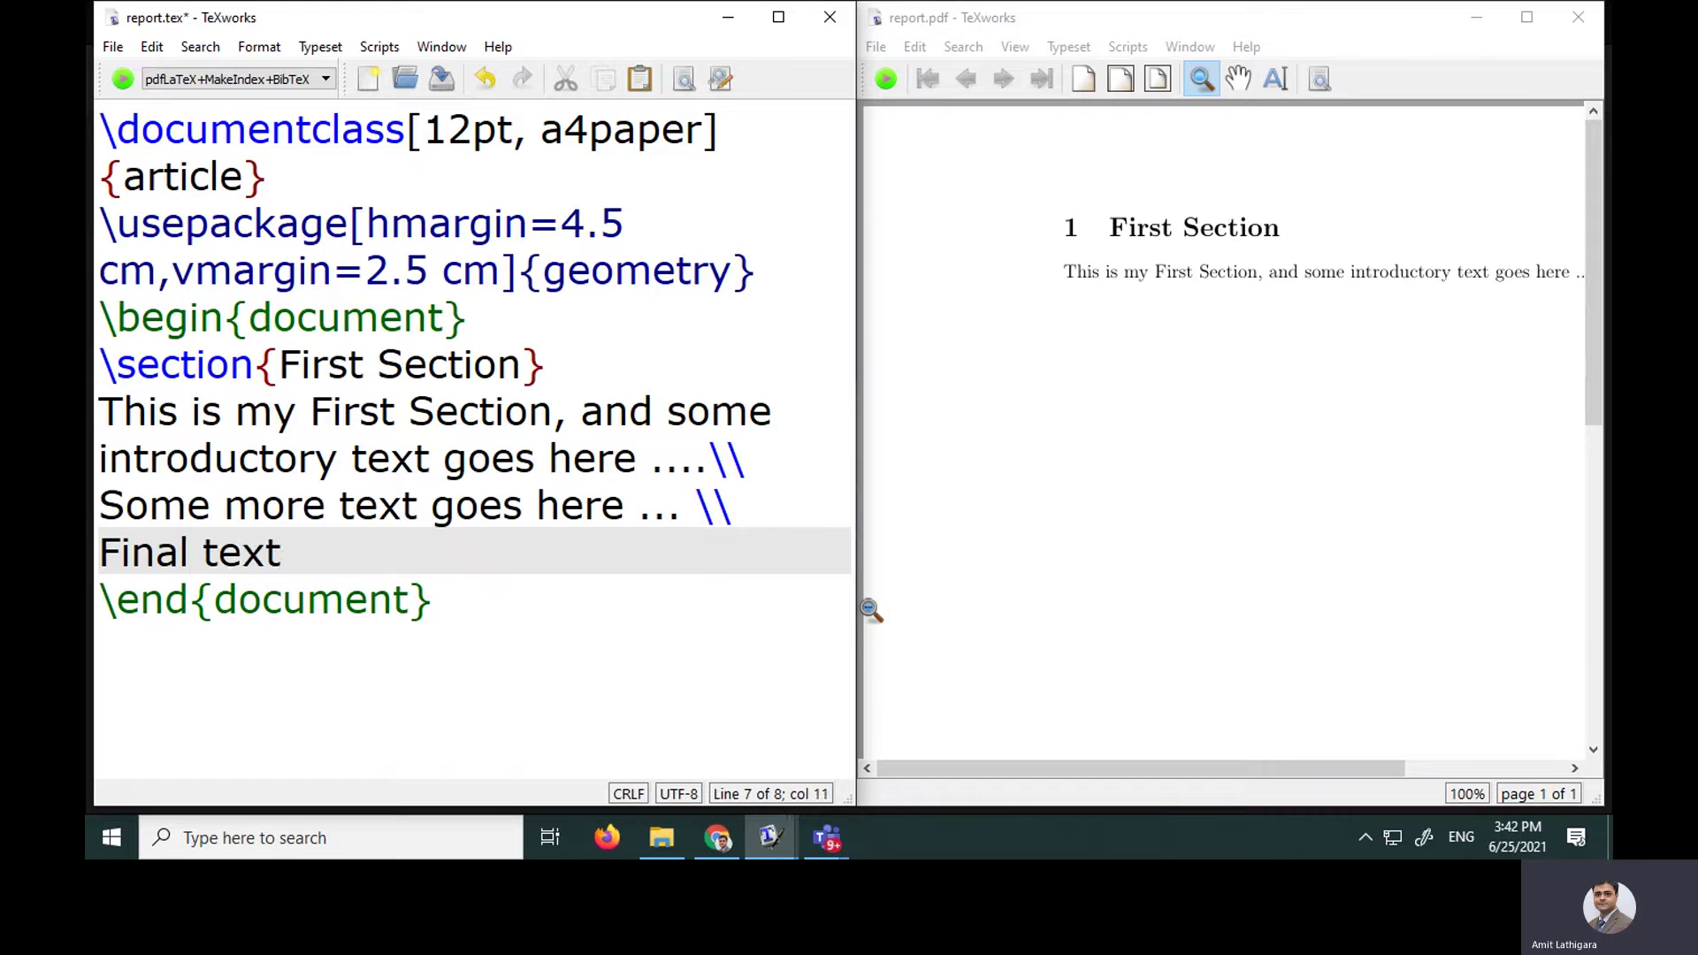
{"action": "type", "text": " goes here /"}
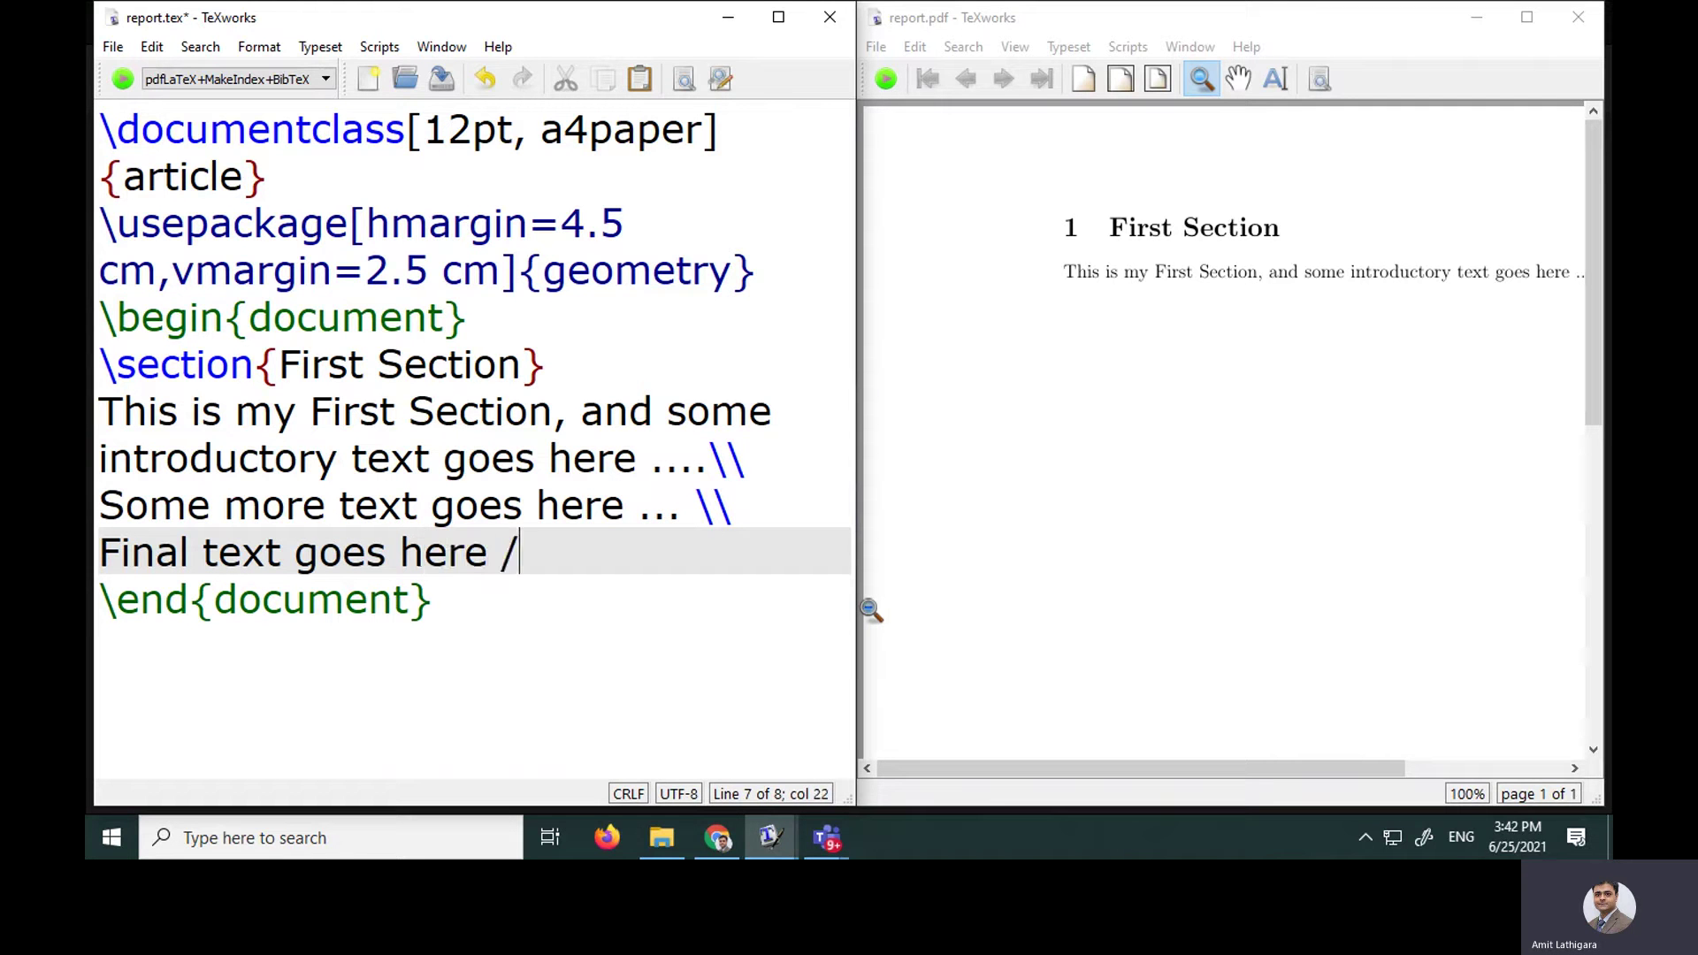
{"action": "key", "text": "BackSpace"}
{"action": "type", "text": "..."}
{"action": "left_click", "coordinate": [130, 87]}
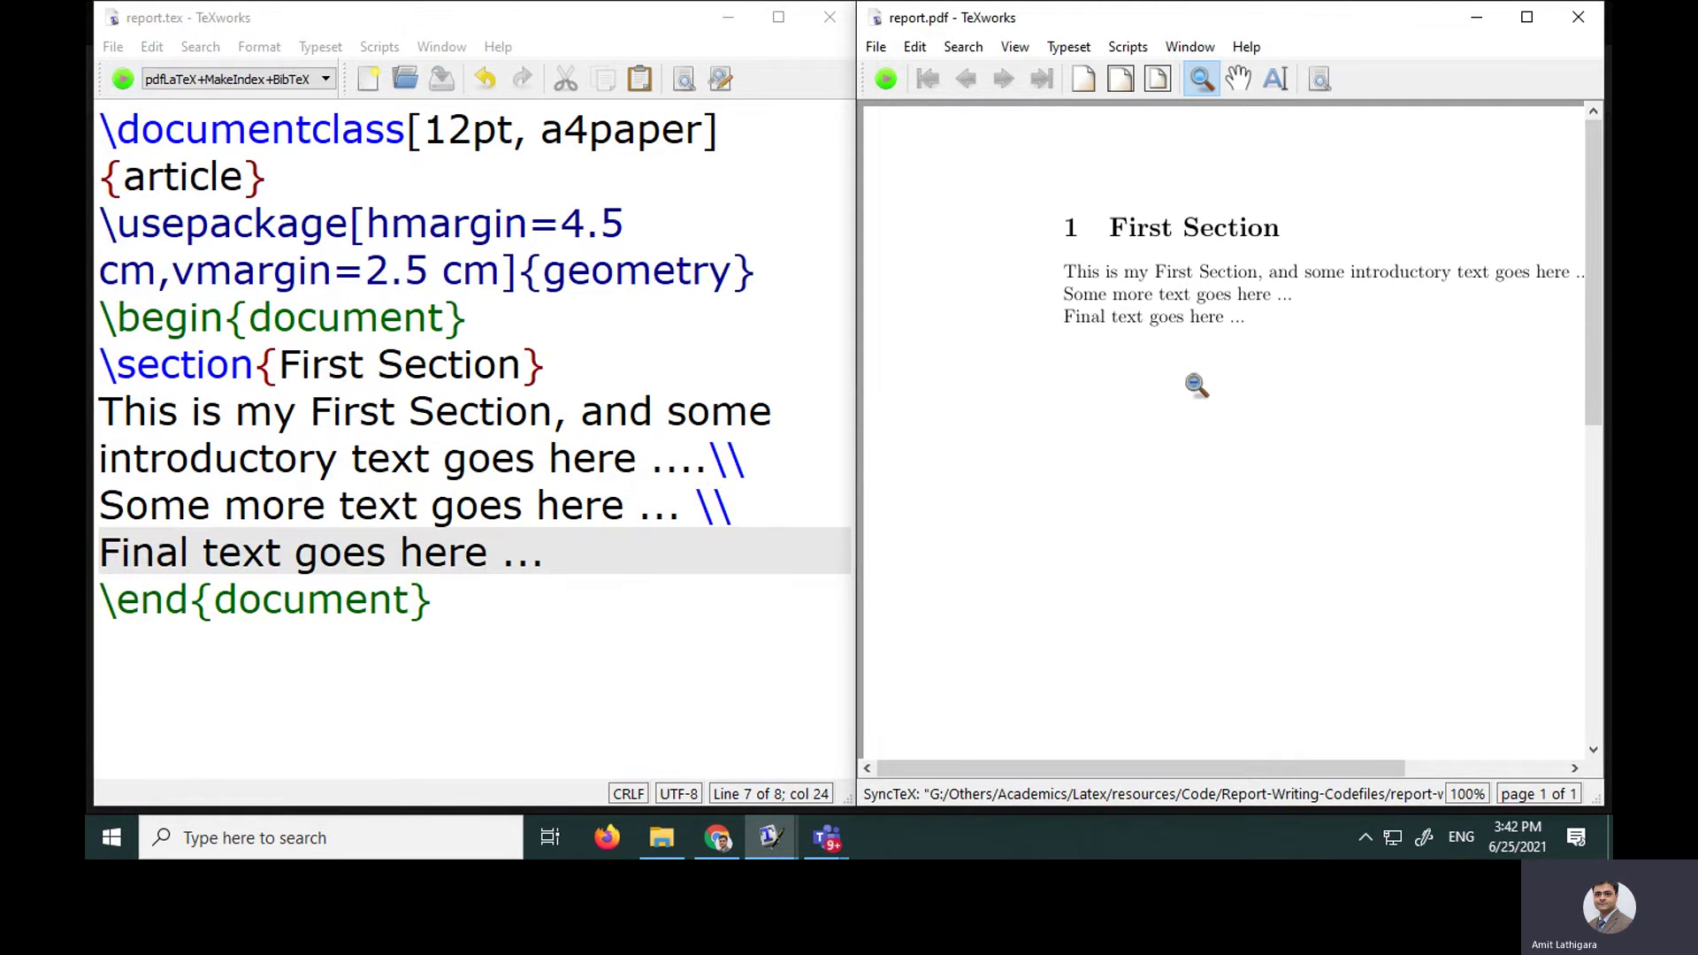
{"action": "left_click", "coordinate": [599, 567]}
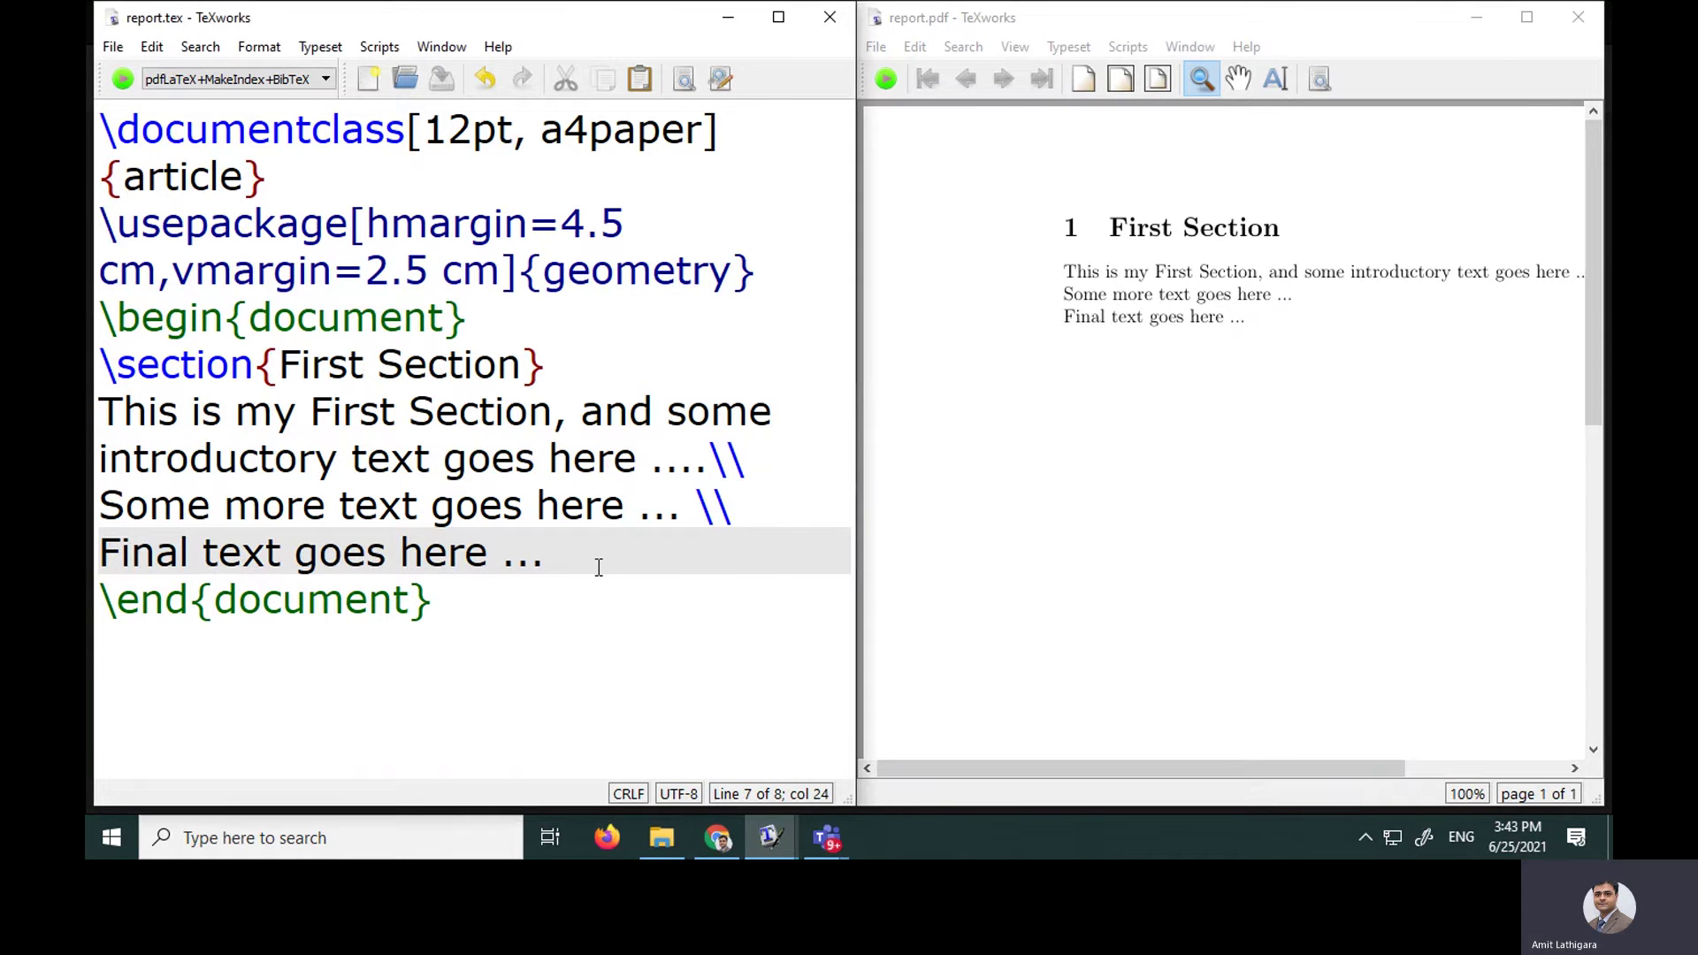
{"action": "key", "text": "Return"}
- Add \subsection{First Sub Section of First Section} containing 'Hello World!' and recompile
{"action": "type", "text": "\\"}
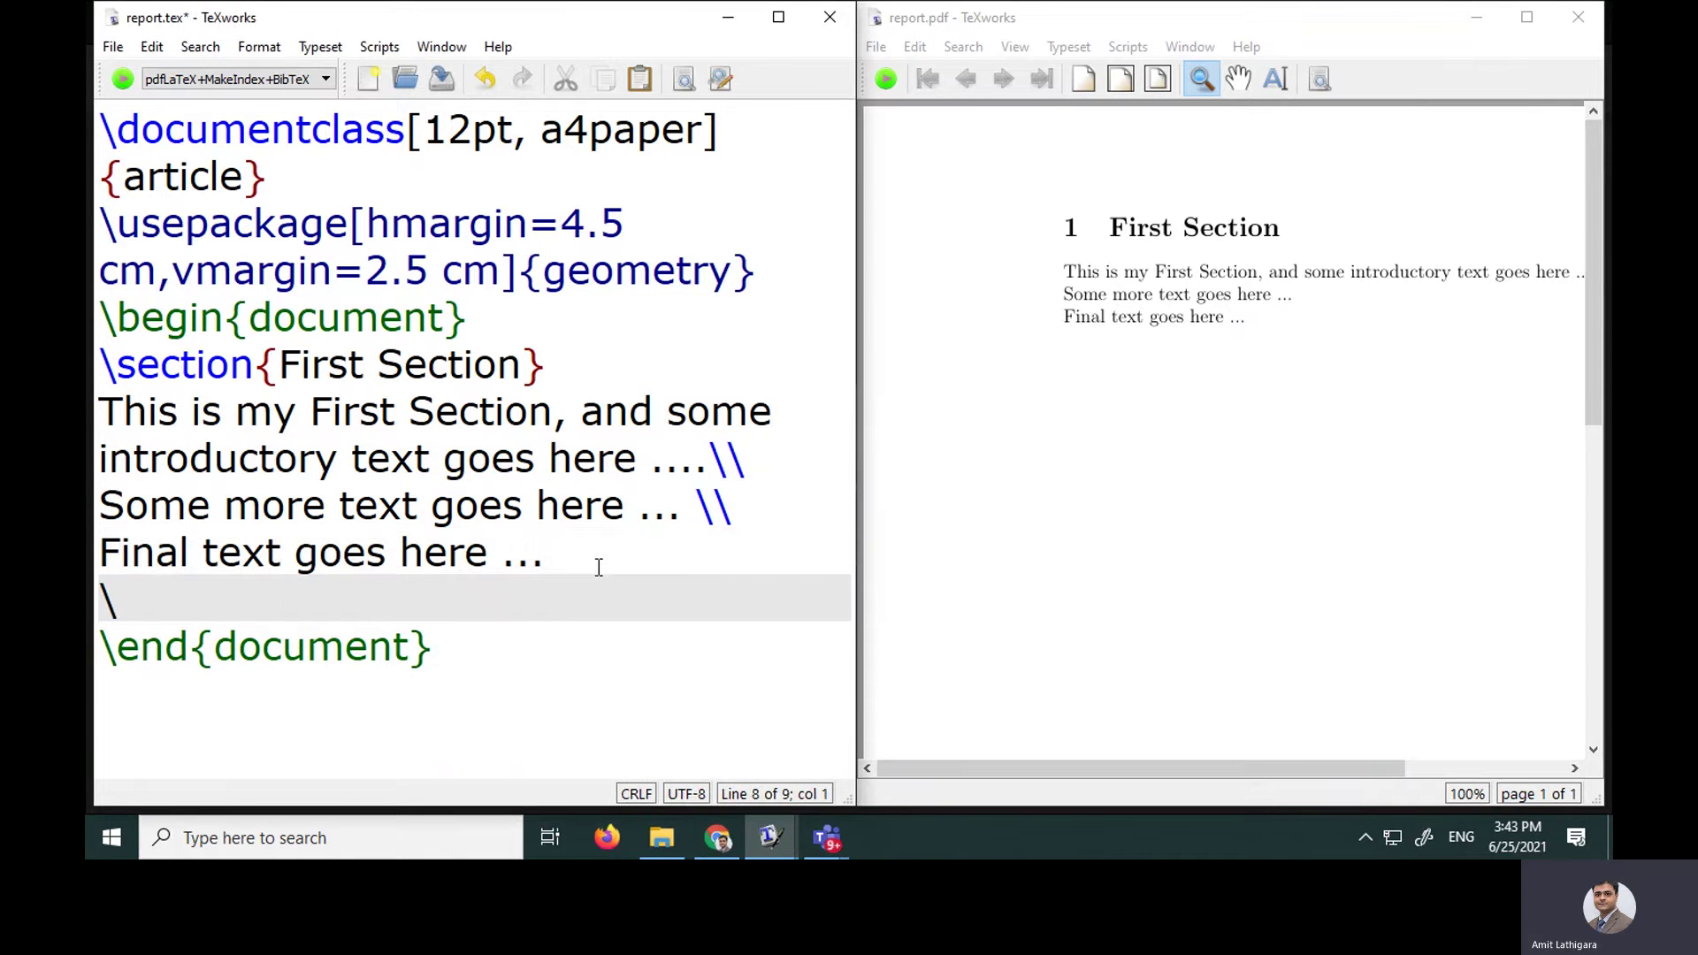
{"action": "type", "text": "subsection"}
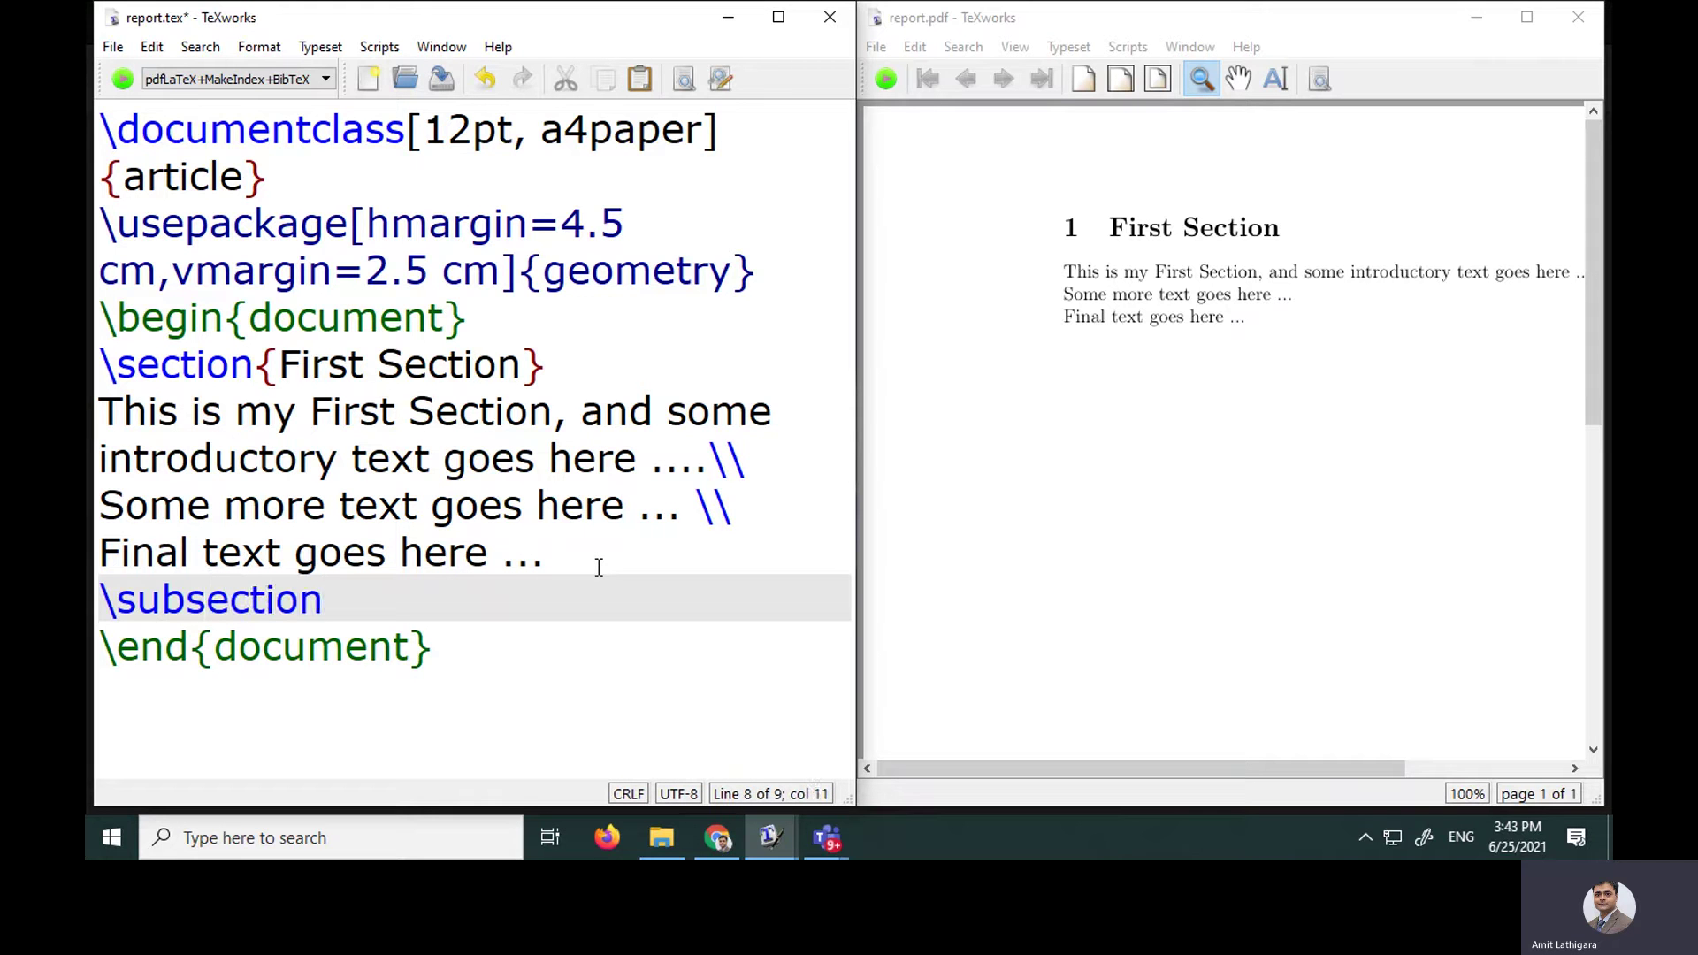
{"action": "type", "text": "{First S"}
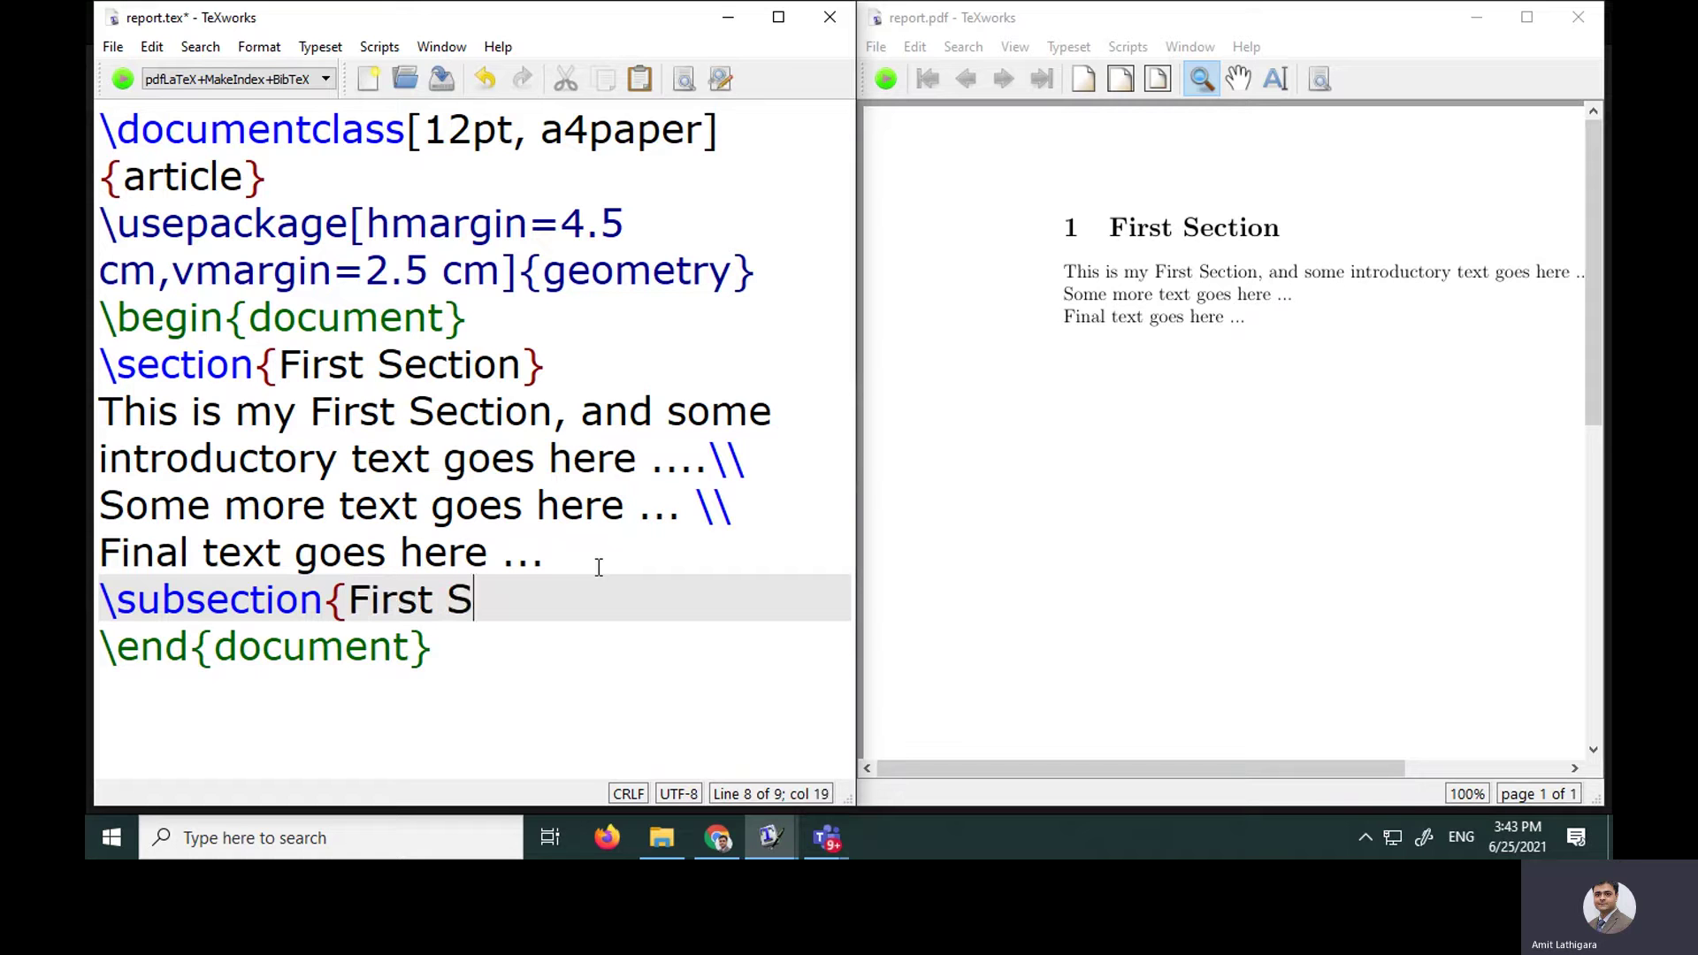
{"action": "type", "text": "ub Section of First Sect"}
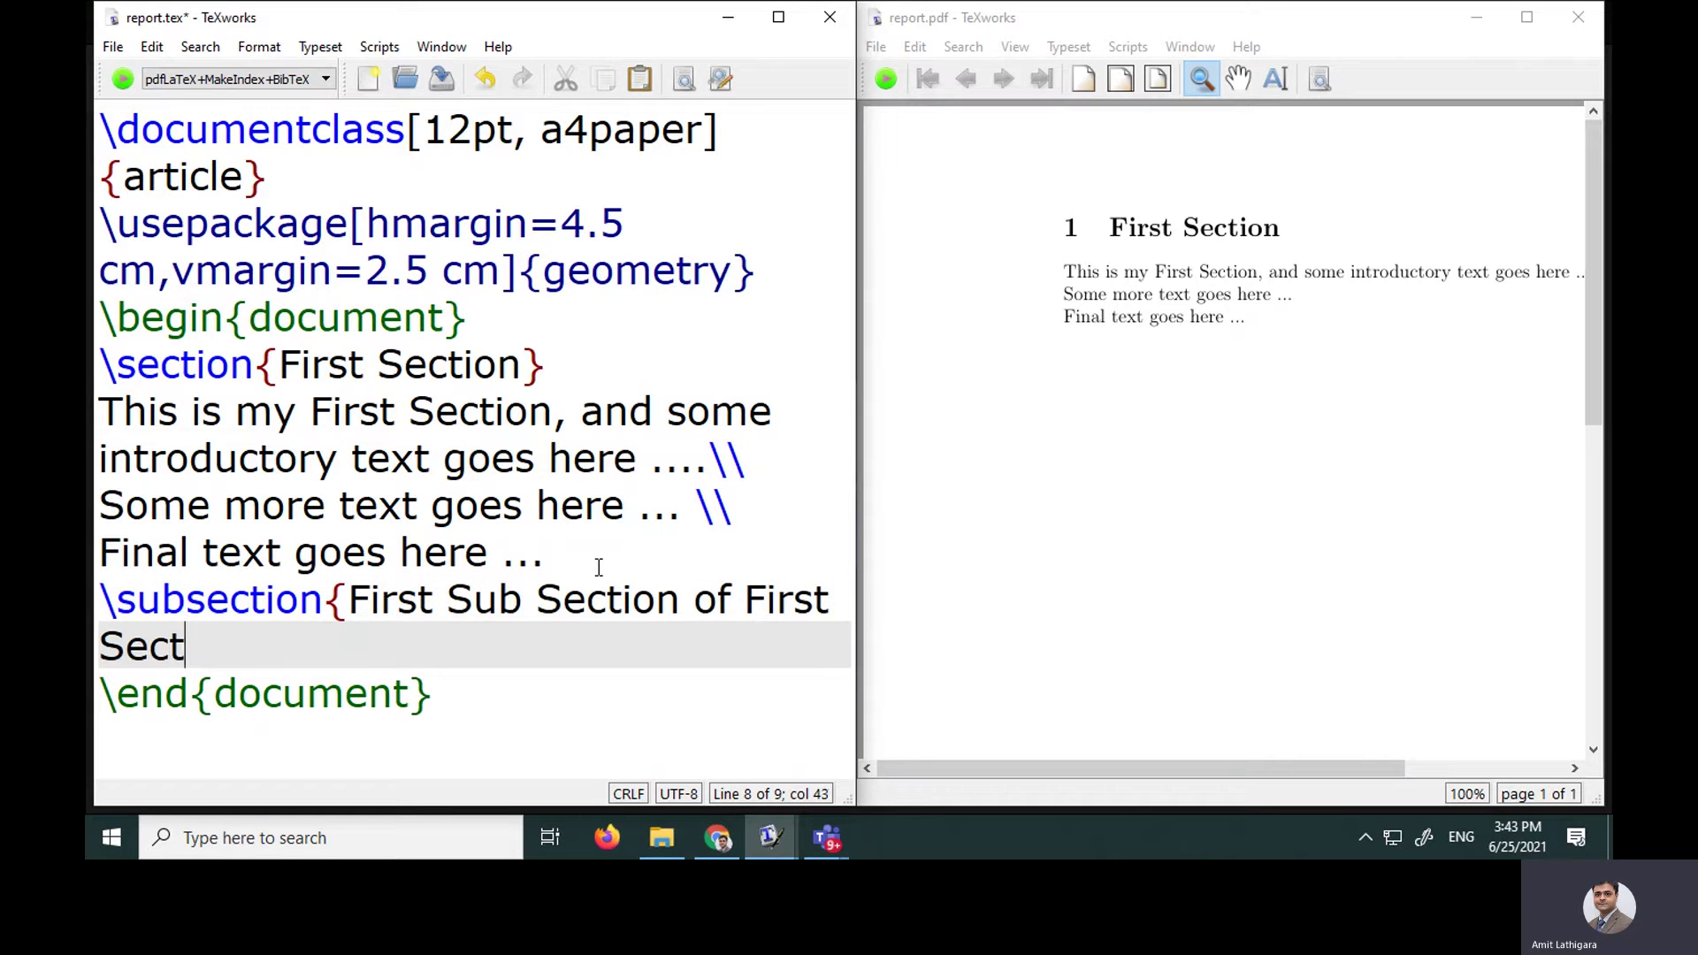
{"action": "type", "text": "ion}"}
{"action": "key", "text": "Return"}
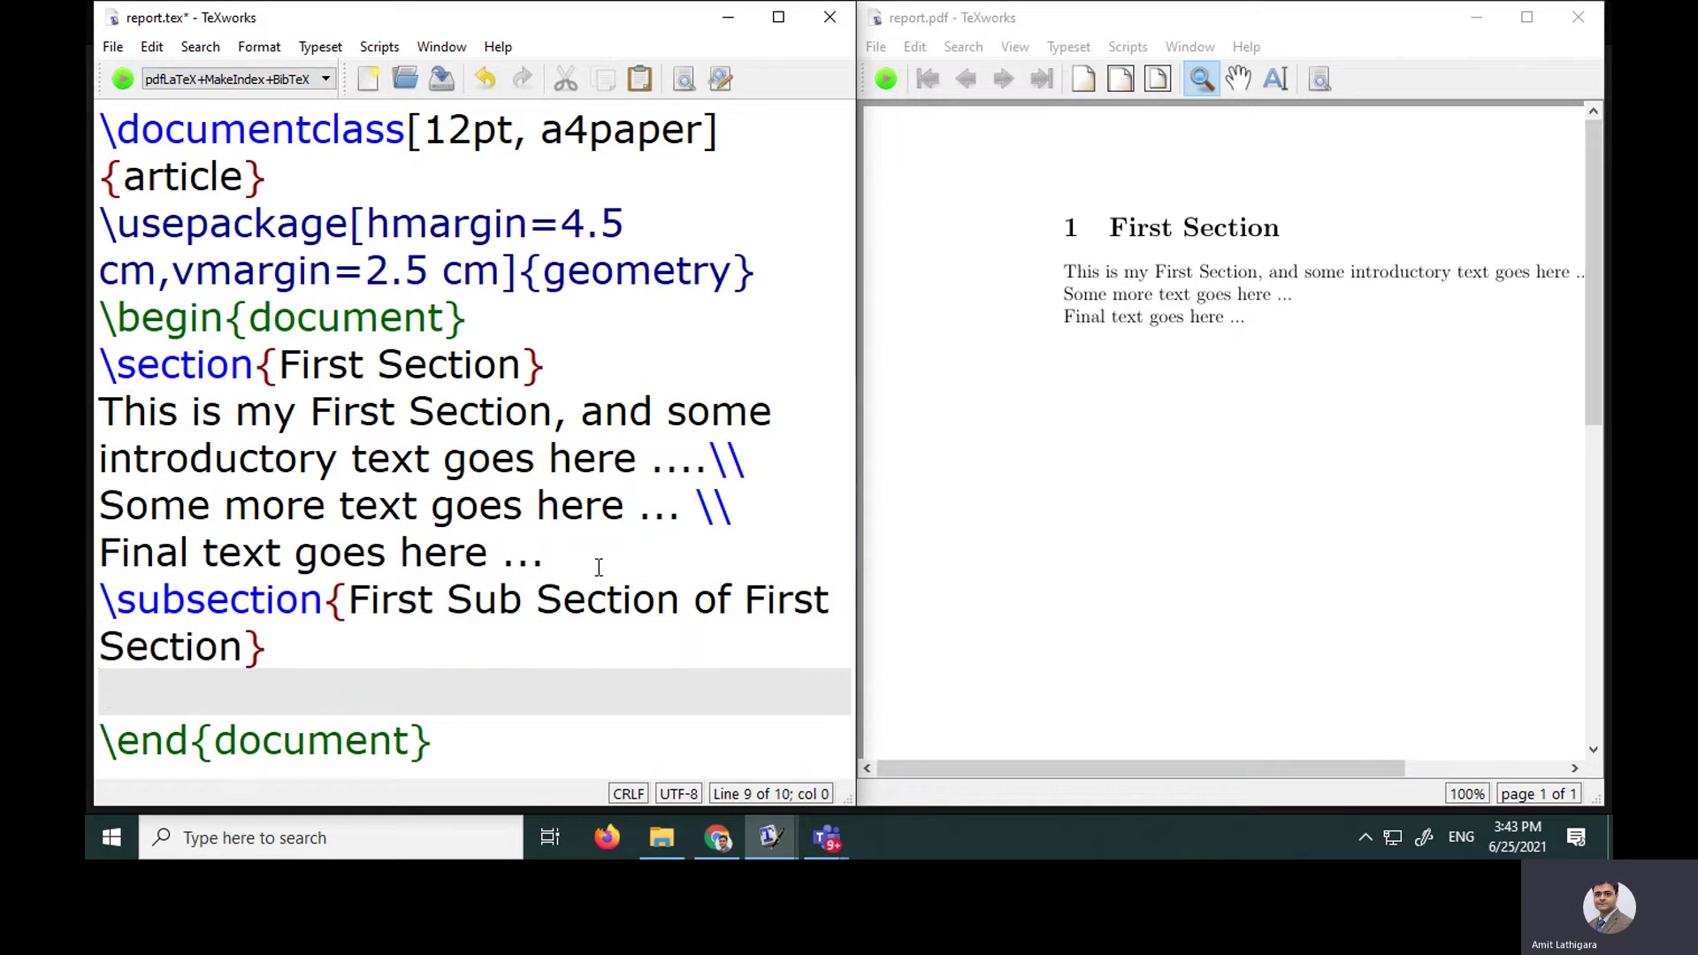
{"action": "type", "text": "Hello World!"}
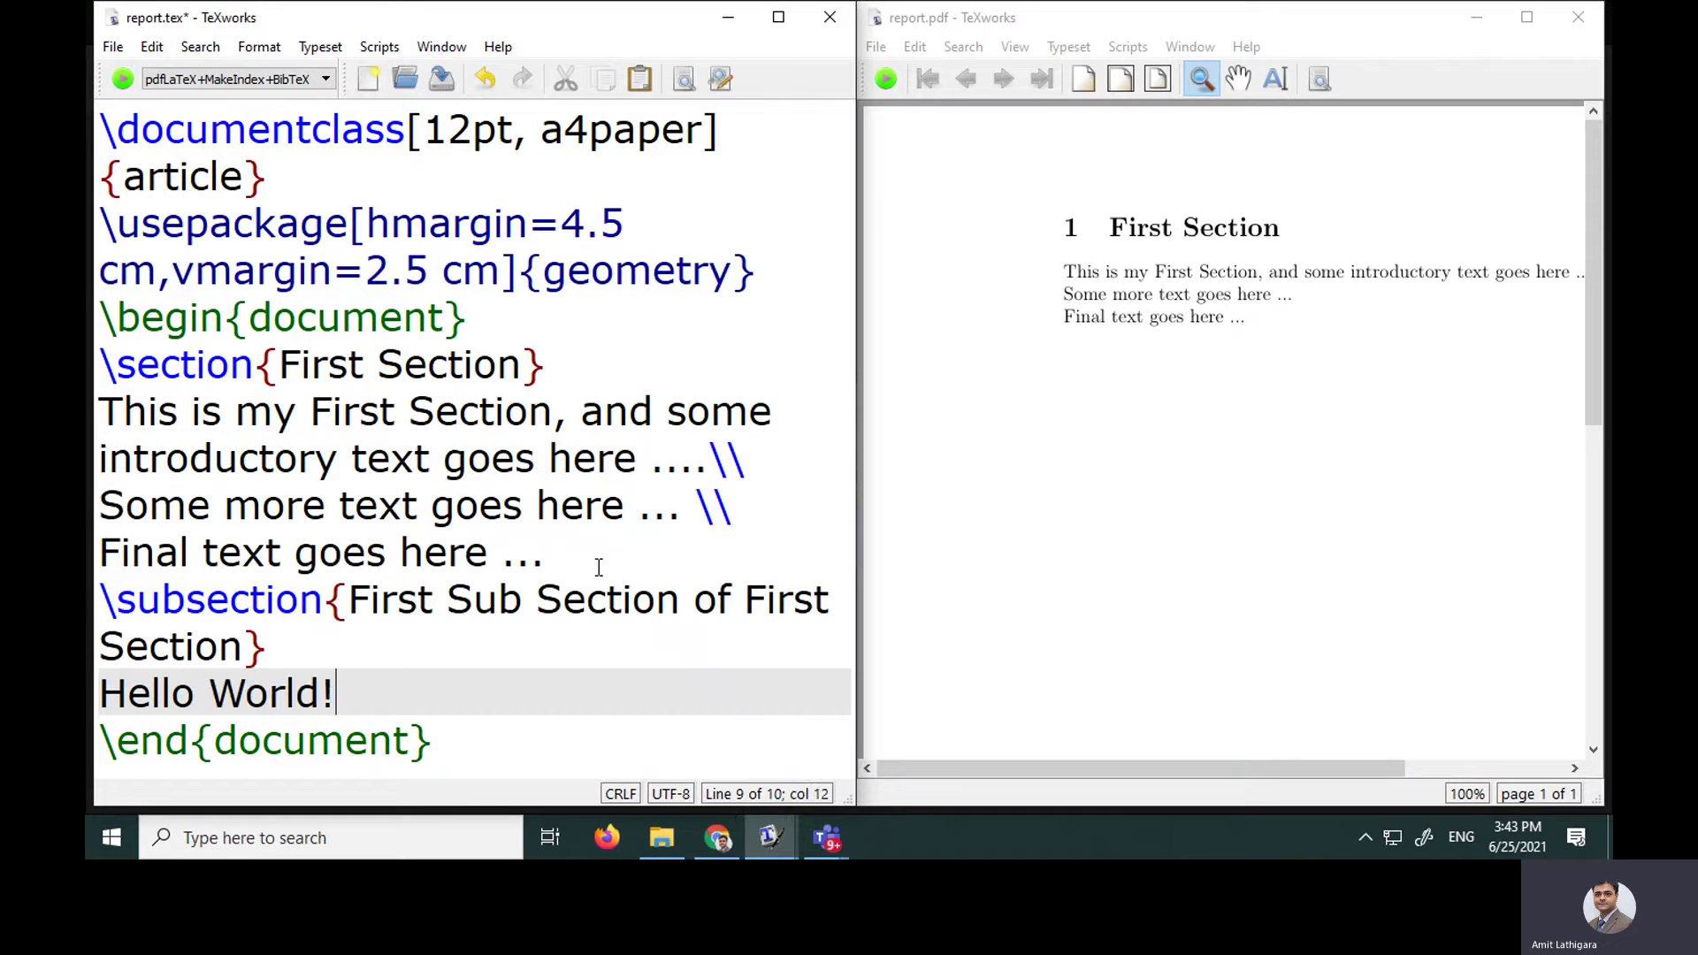
{"action": "left_click", "coordinate": [123, 79]}
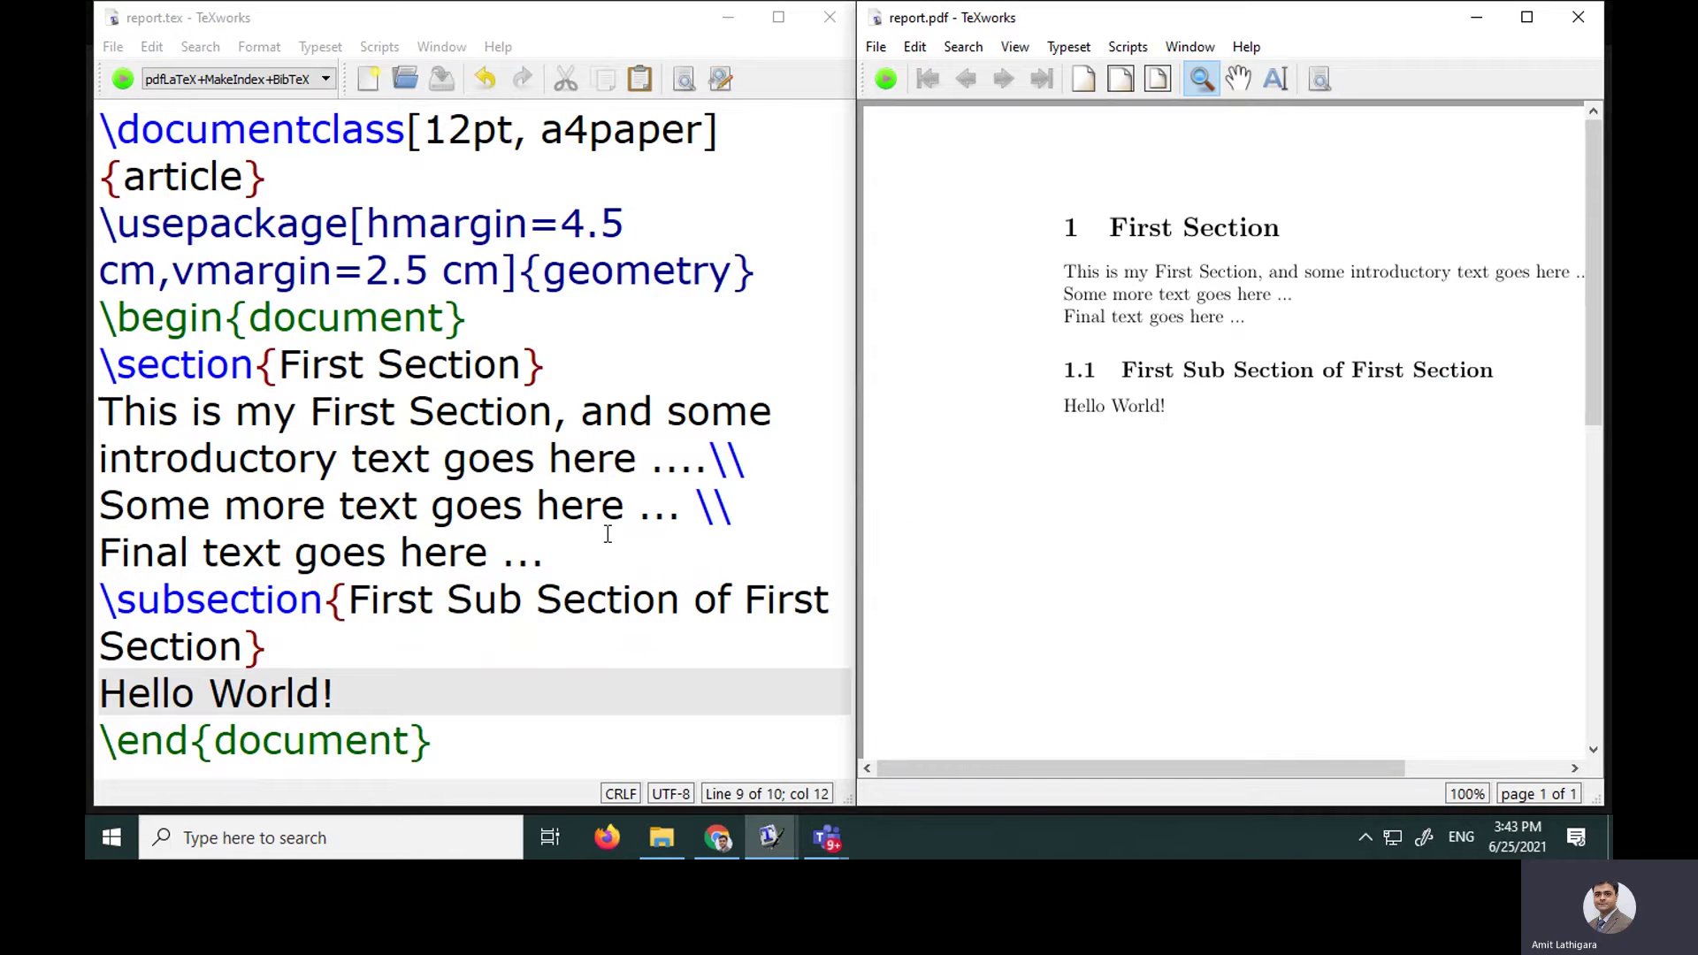
{"action": "left_click", "coordinate": [439, 691]}
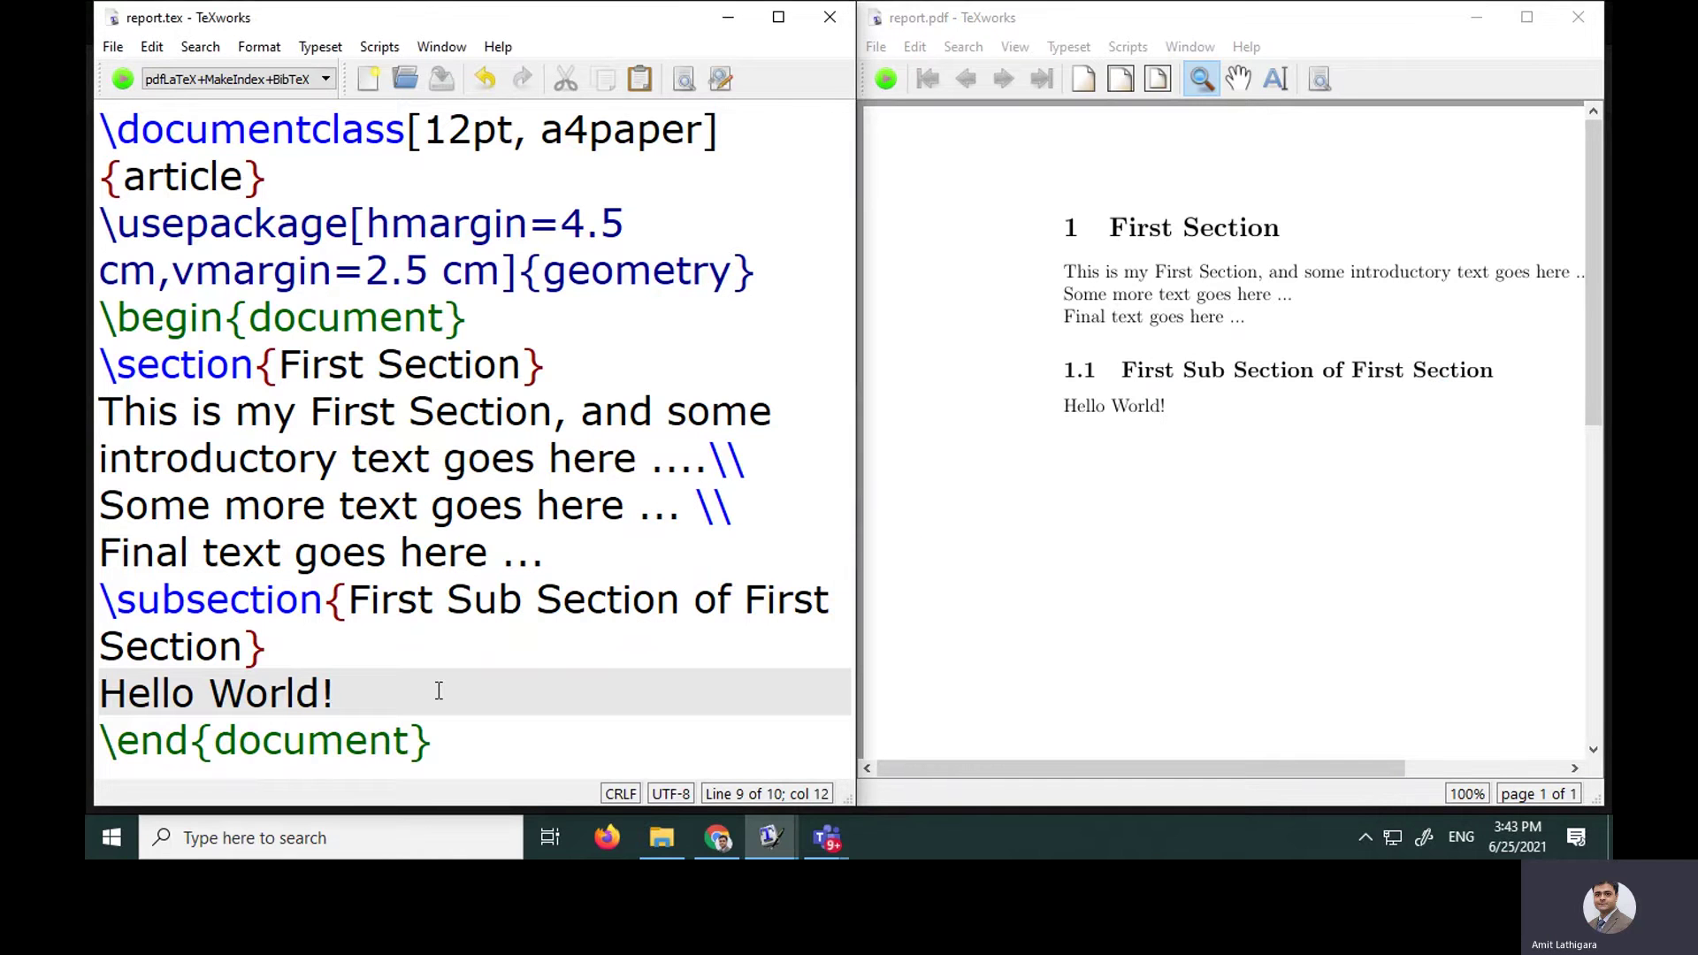
- Add \subsubsection{First Sub Sub Section Text} with a sentence about low level section text, then recompile
{"action": "key", "text": "Return"}
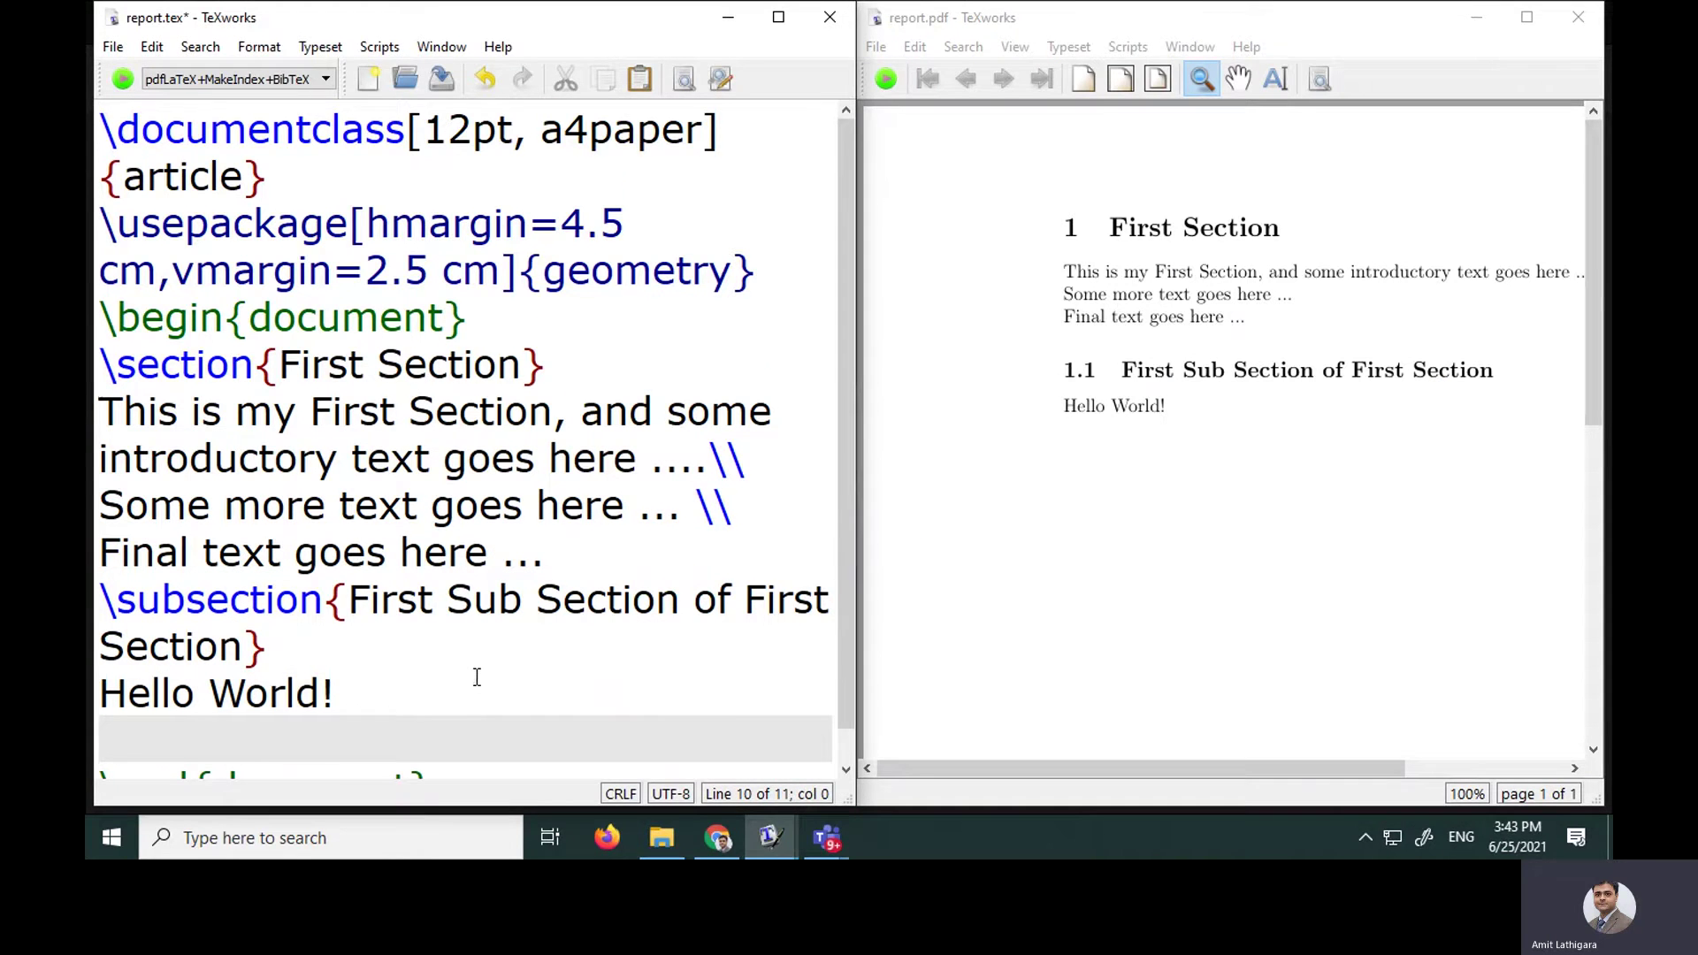
{"action": "type", "text": "\\subsubsection"}
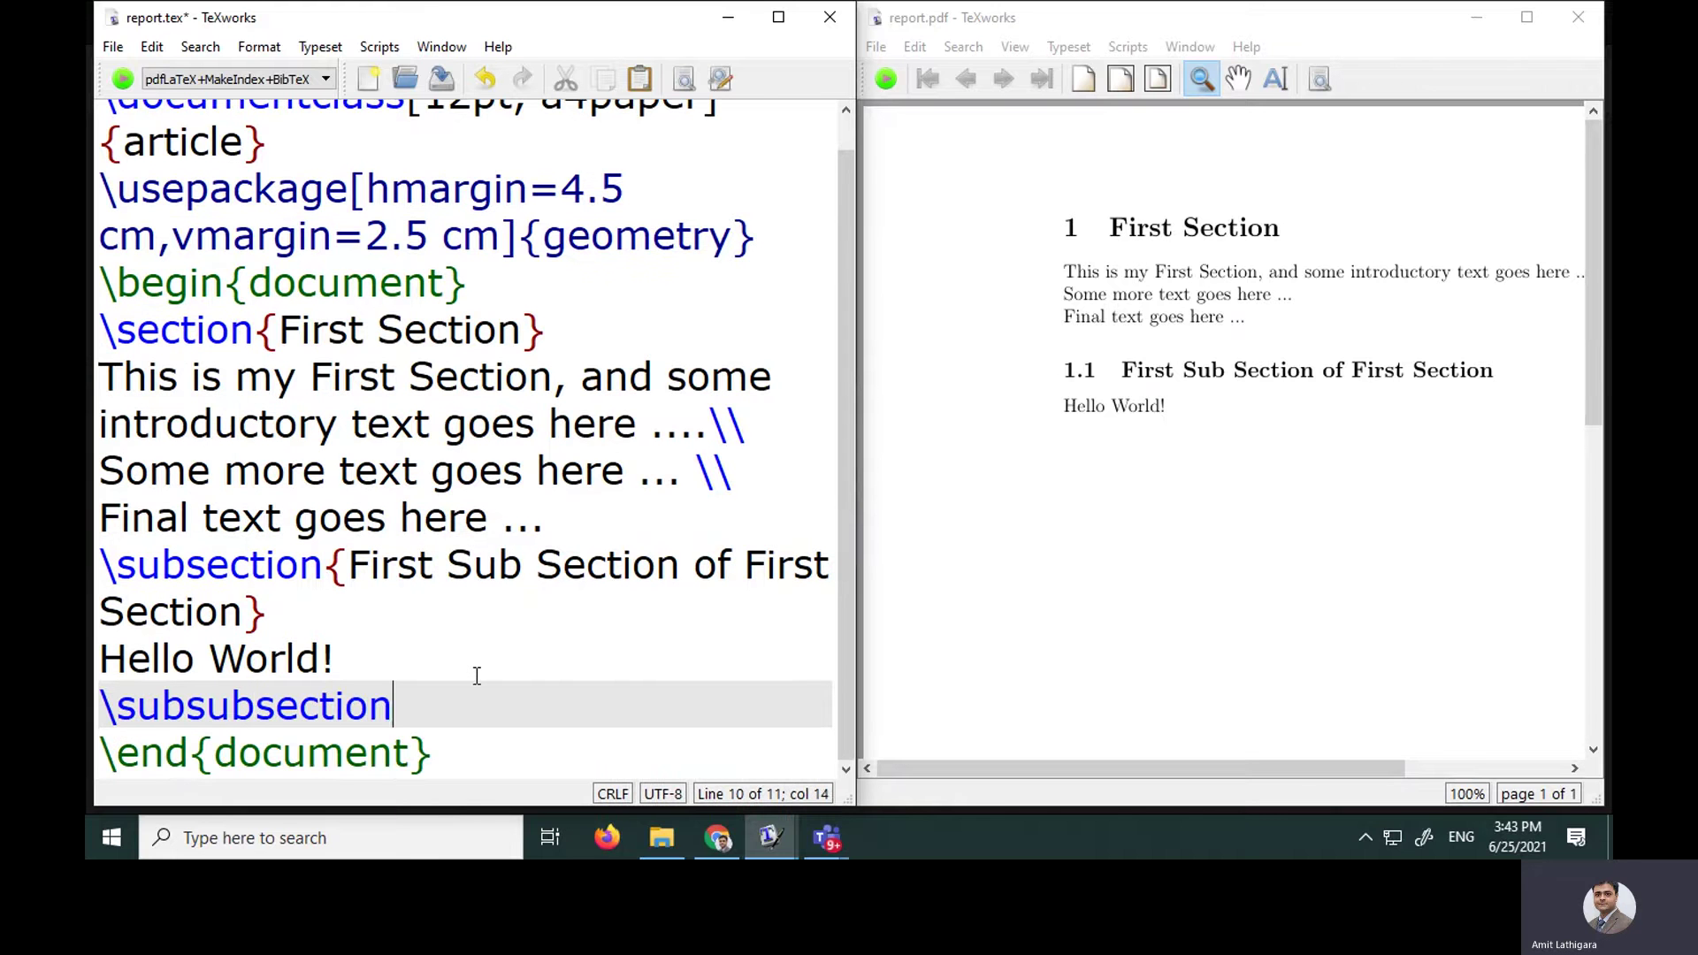
{"action": "type", "text": "{First "}
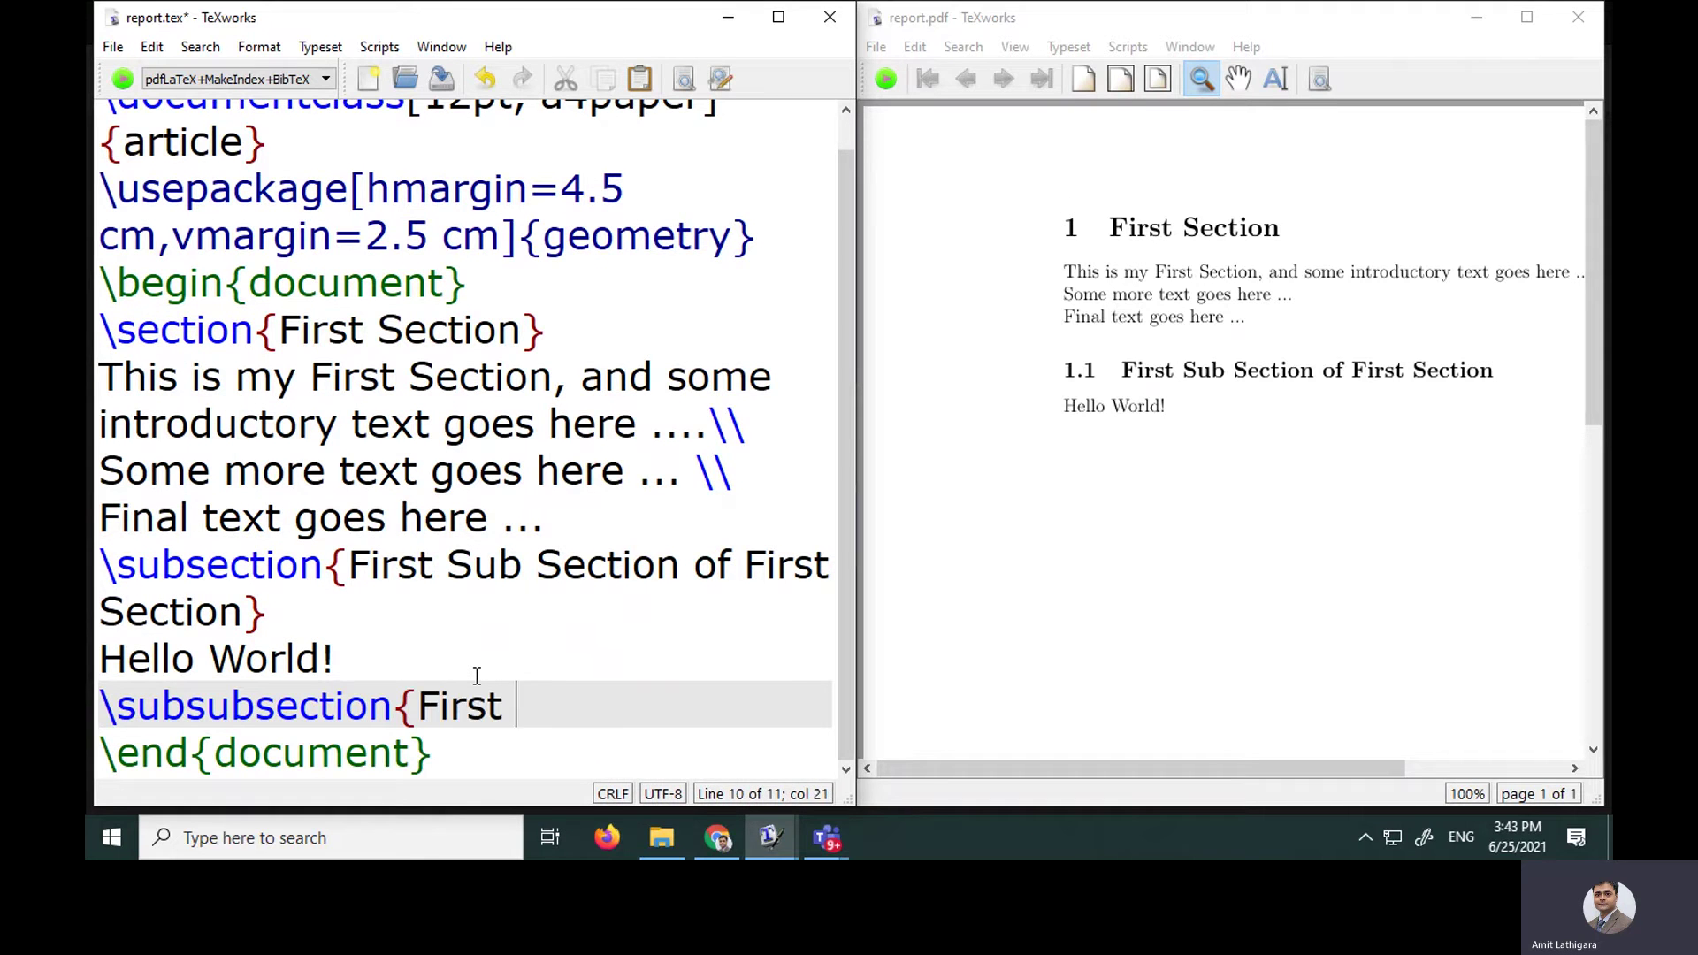
{"action": "type", "text": "Sub Su"}
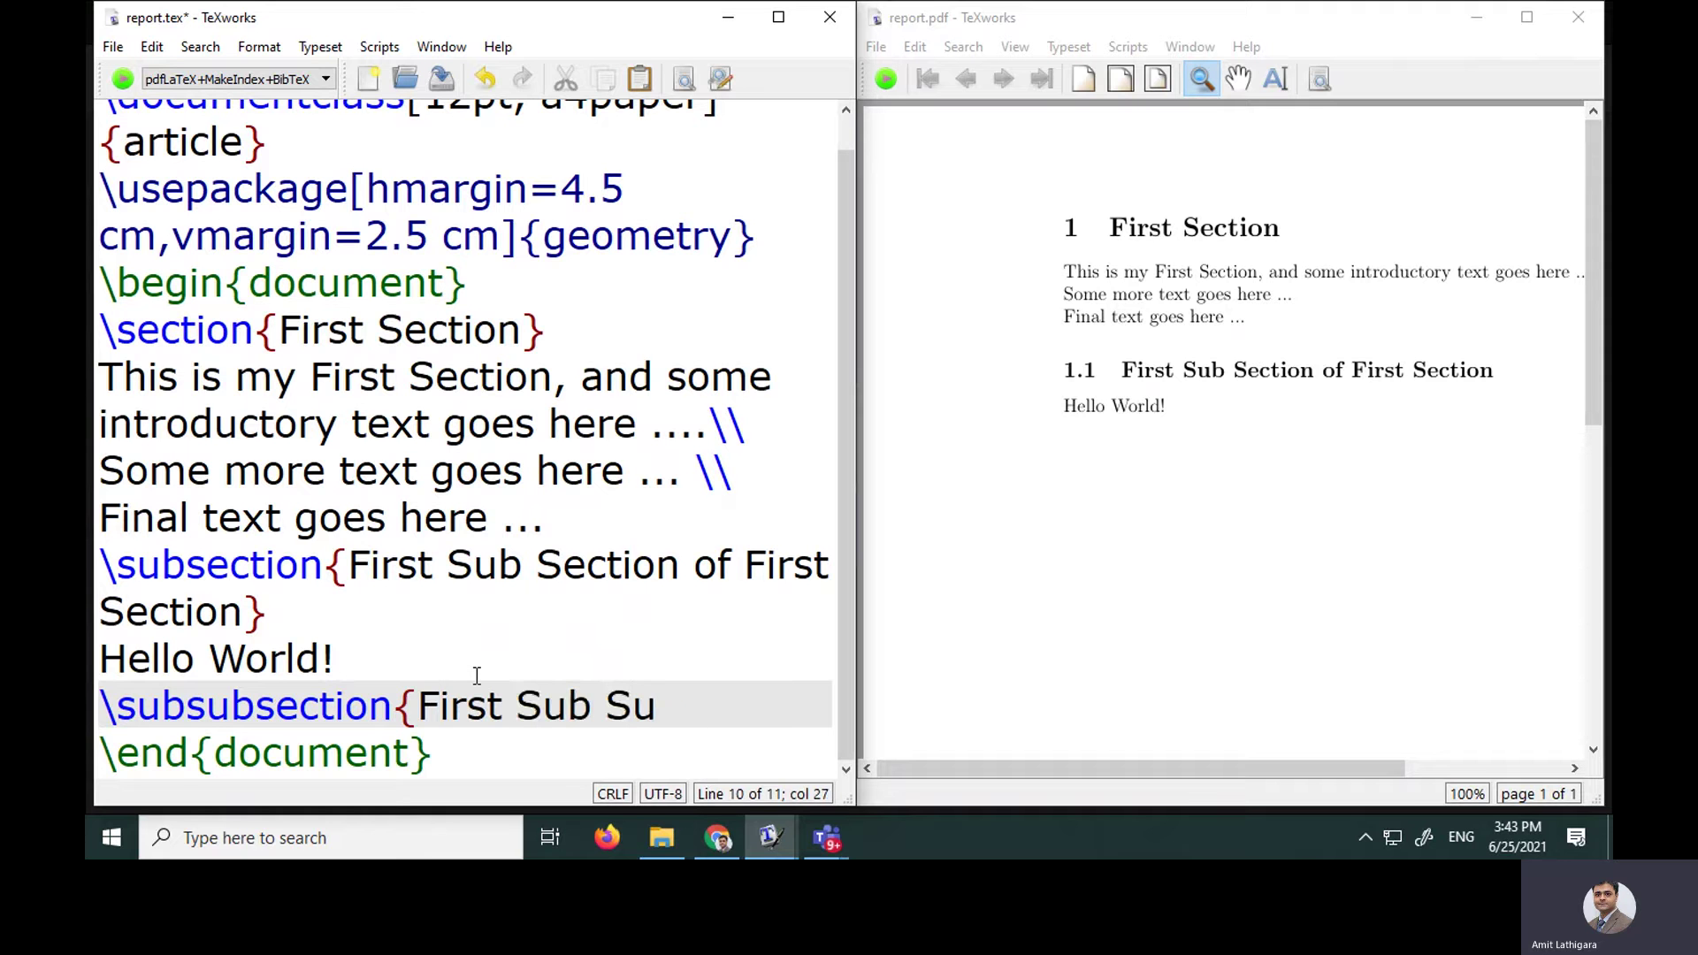
{"action": "type", "text": "b Section "}
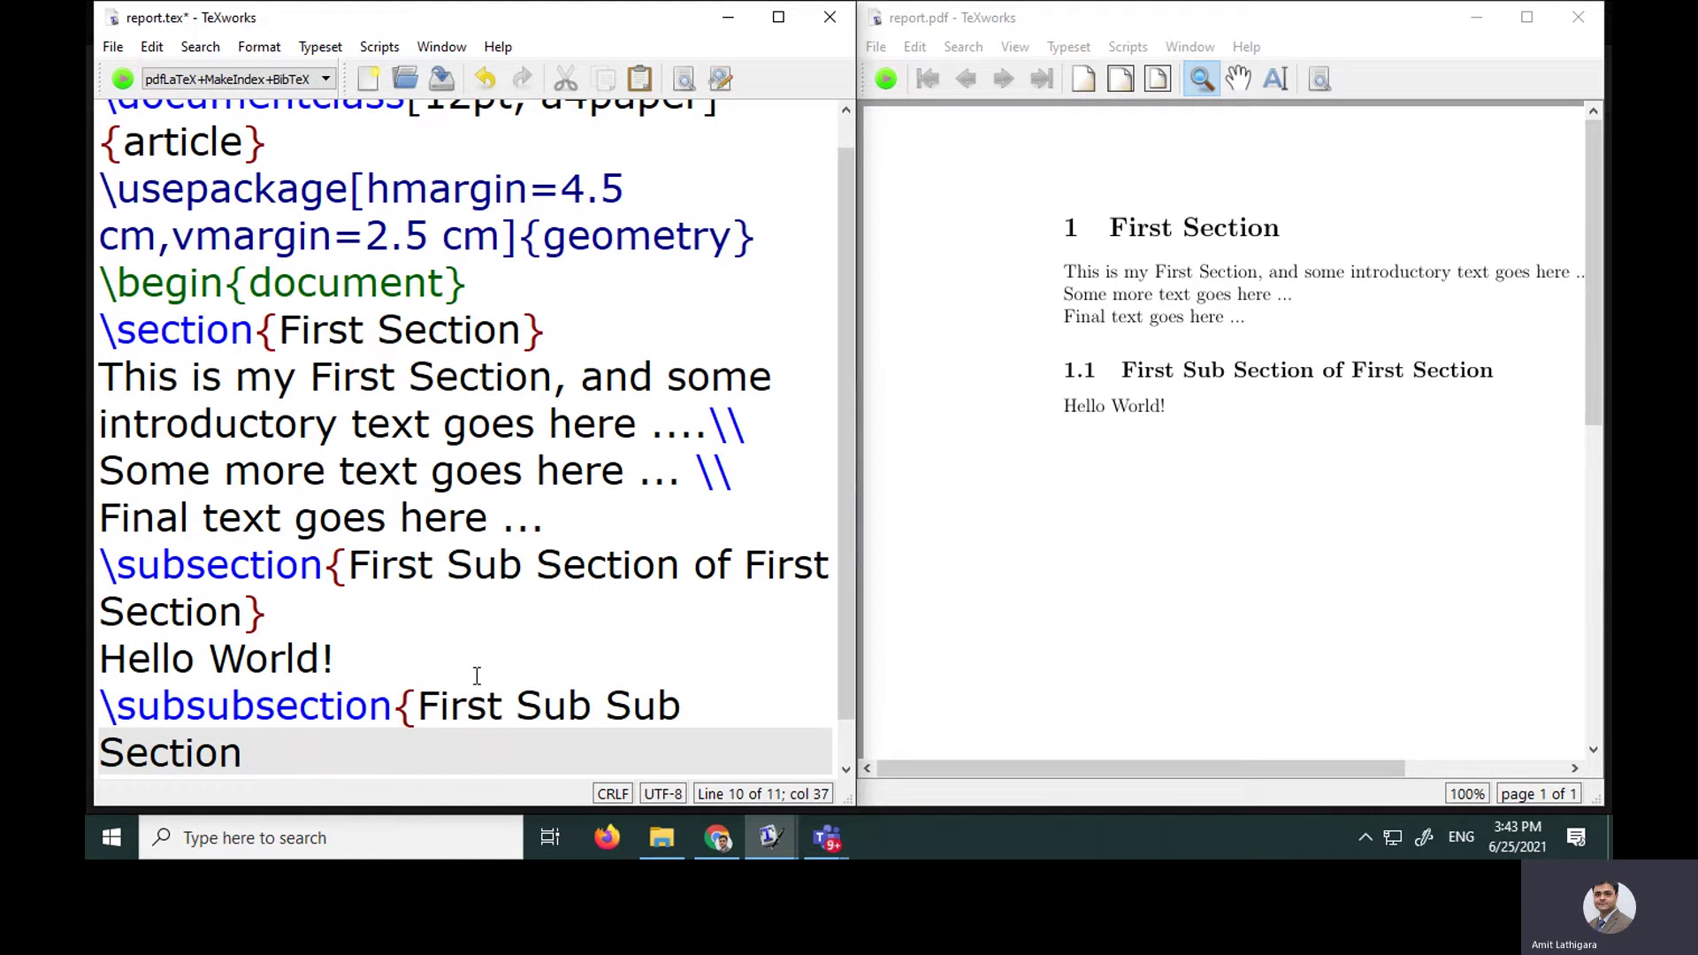
{"action": "type", "text": "Text}"}
{"action": "key", "text": "Return"}
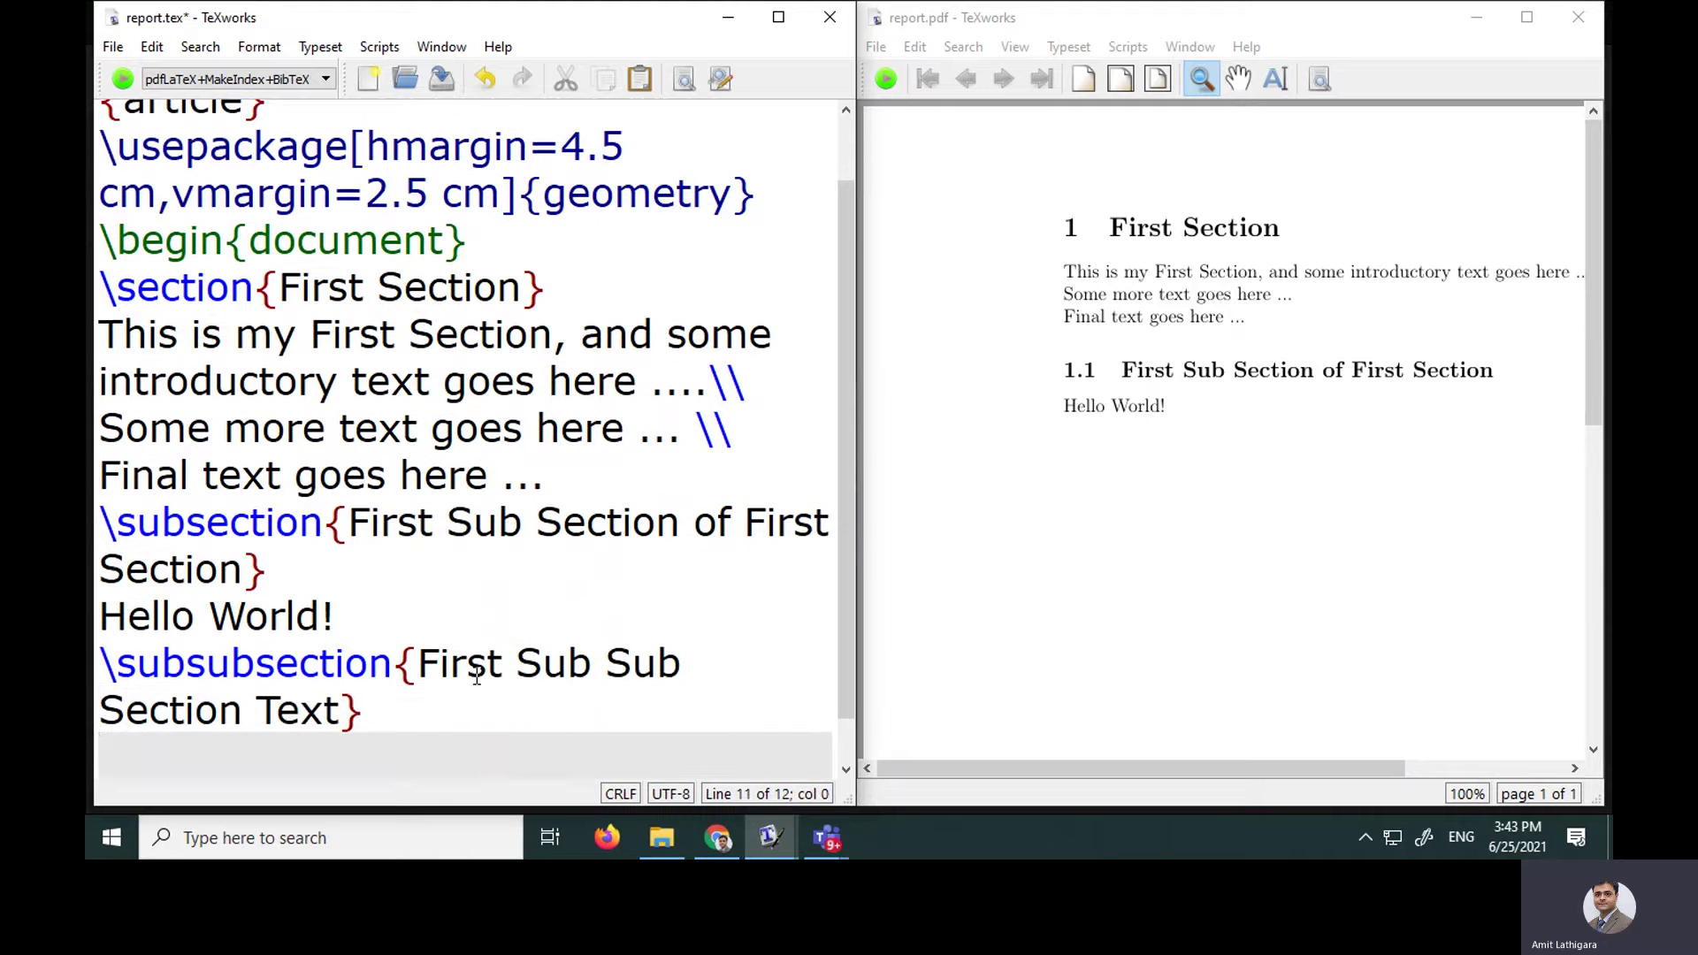
{"action": "type", "text": "Some textgorw"}
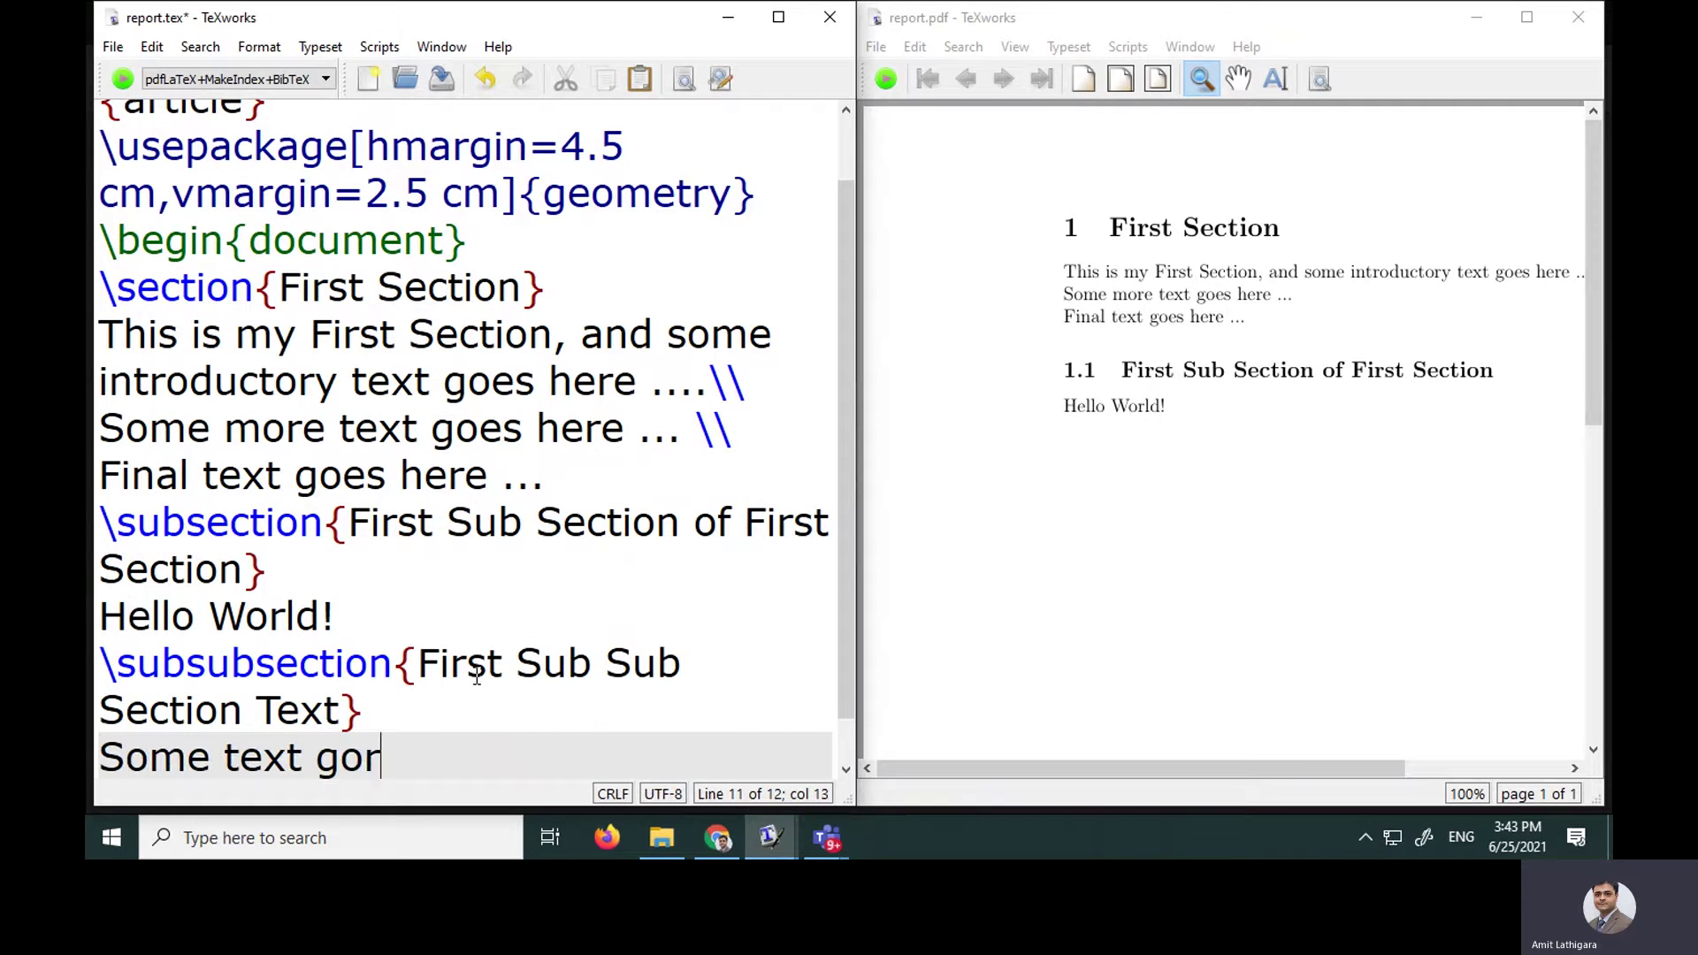
{"action": "key", "text": "BackSpace"}
{"action": "key", "text": "BackSpace"}
{"action": "type", "text": "es he"}
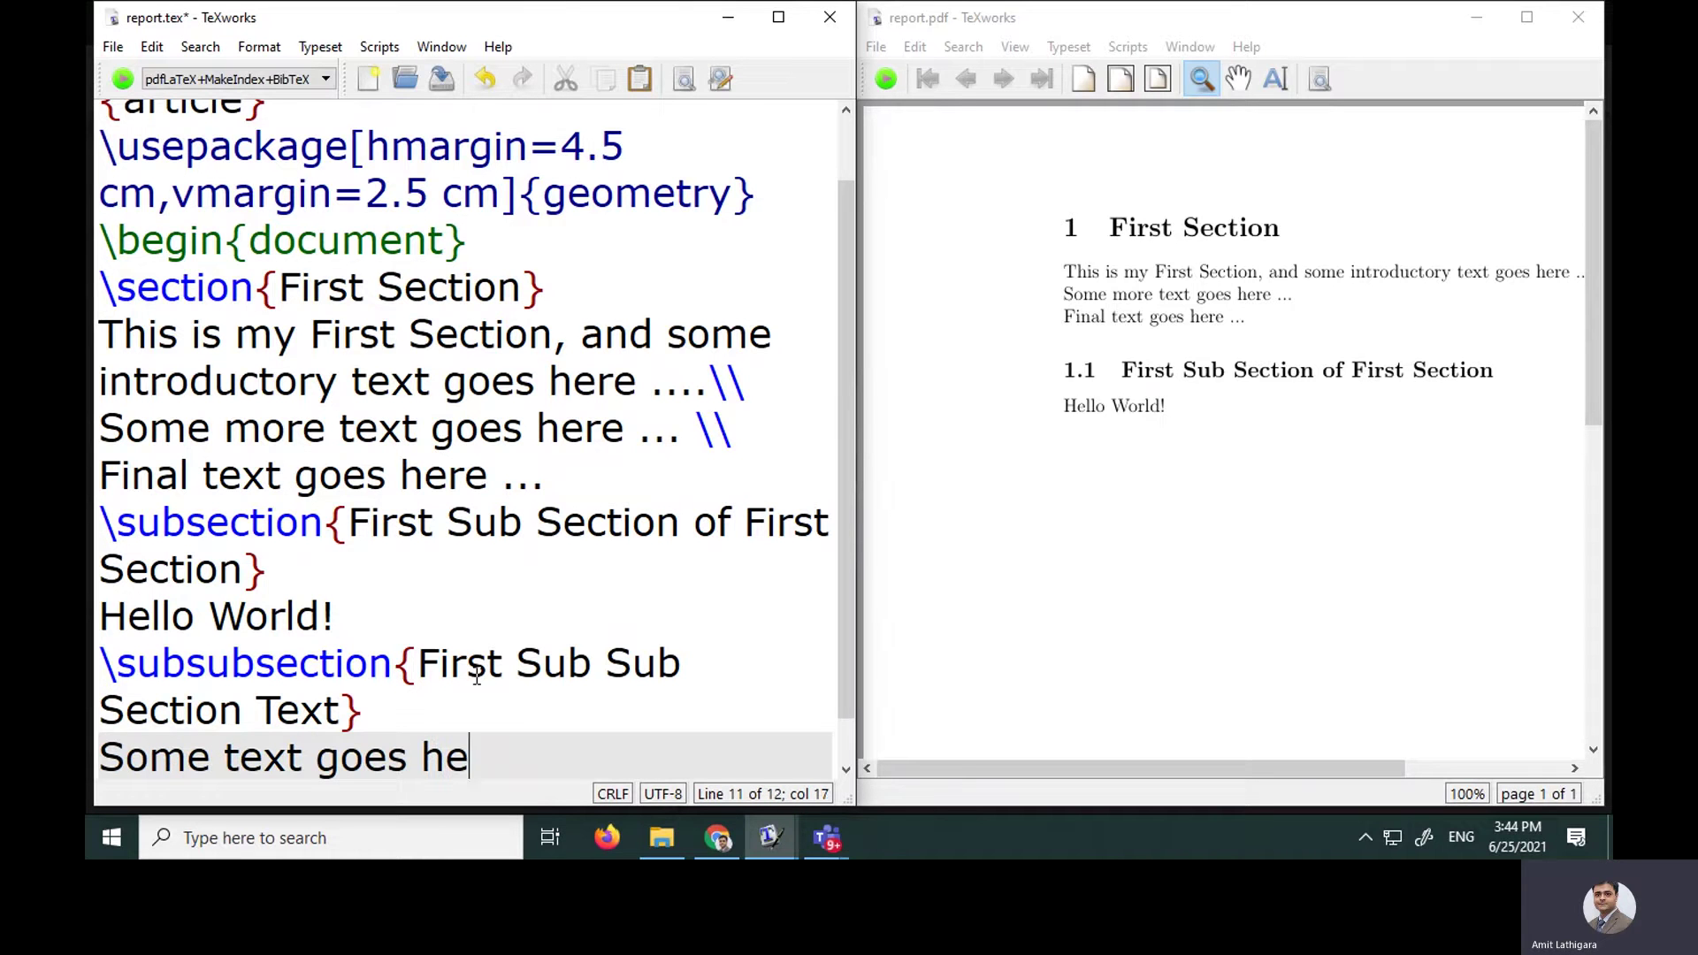
{"action": "type", "text": "re related "}
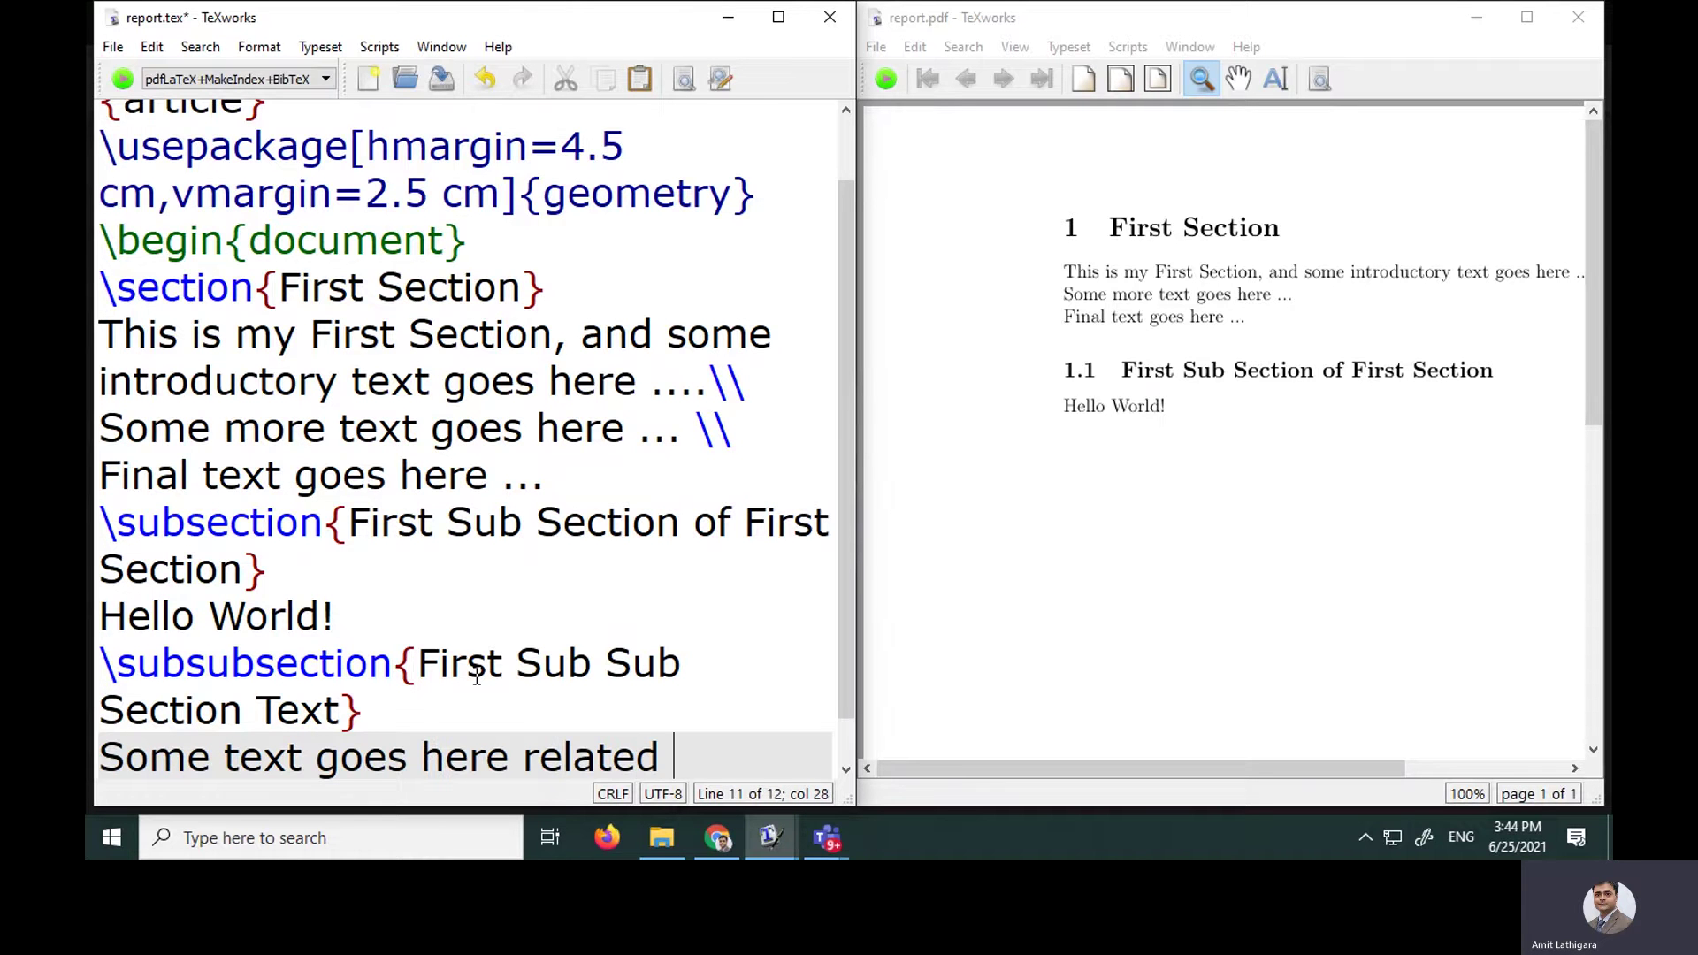
{"action": "type", "text": "to first s"}
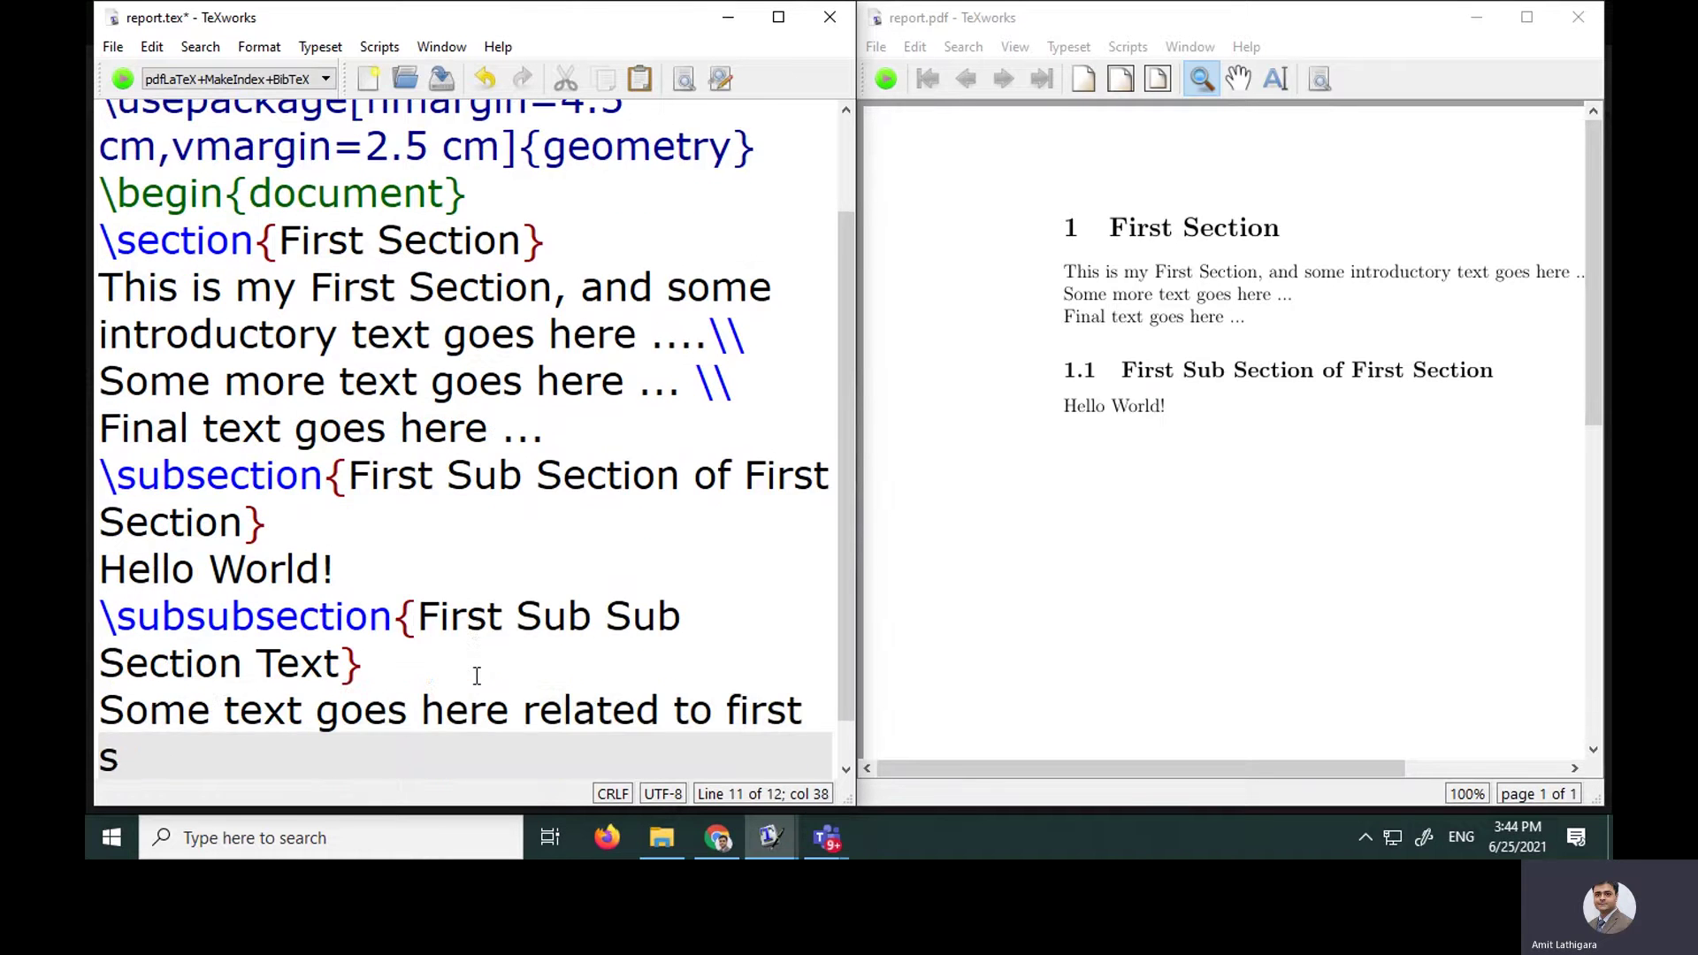
{"action": "type", "text": "ub sub se"}
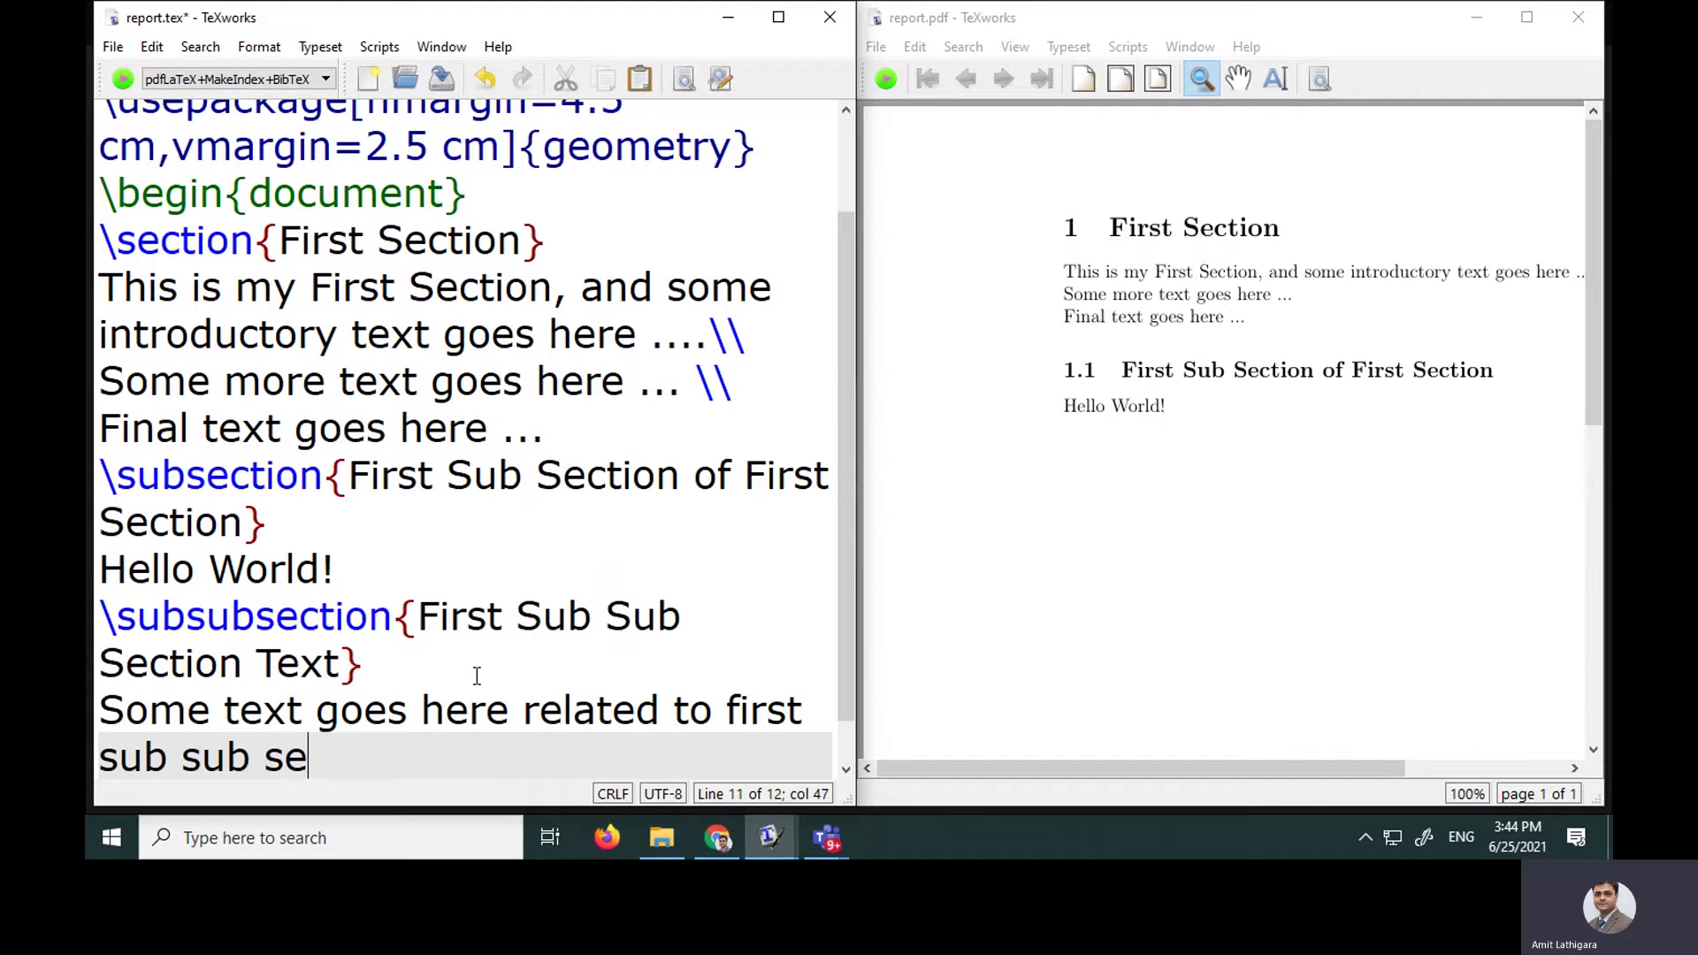
{"action": "type", "text": "ction, like low"}
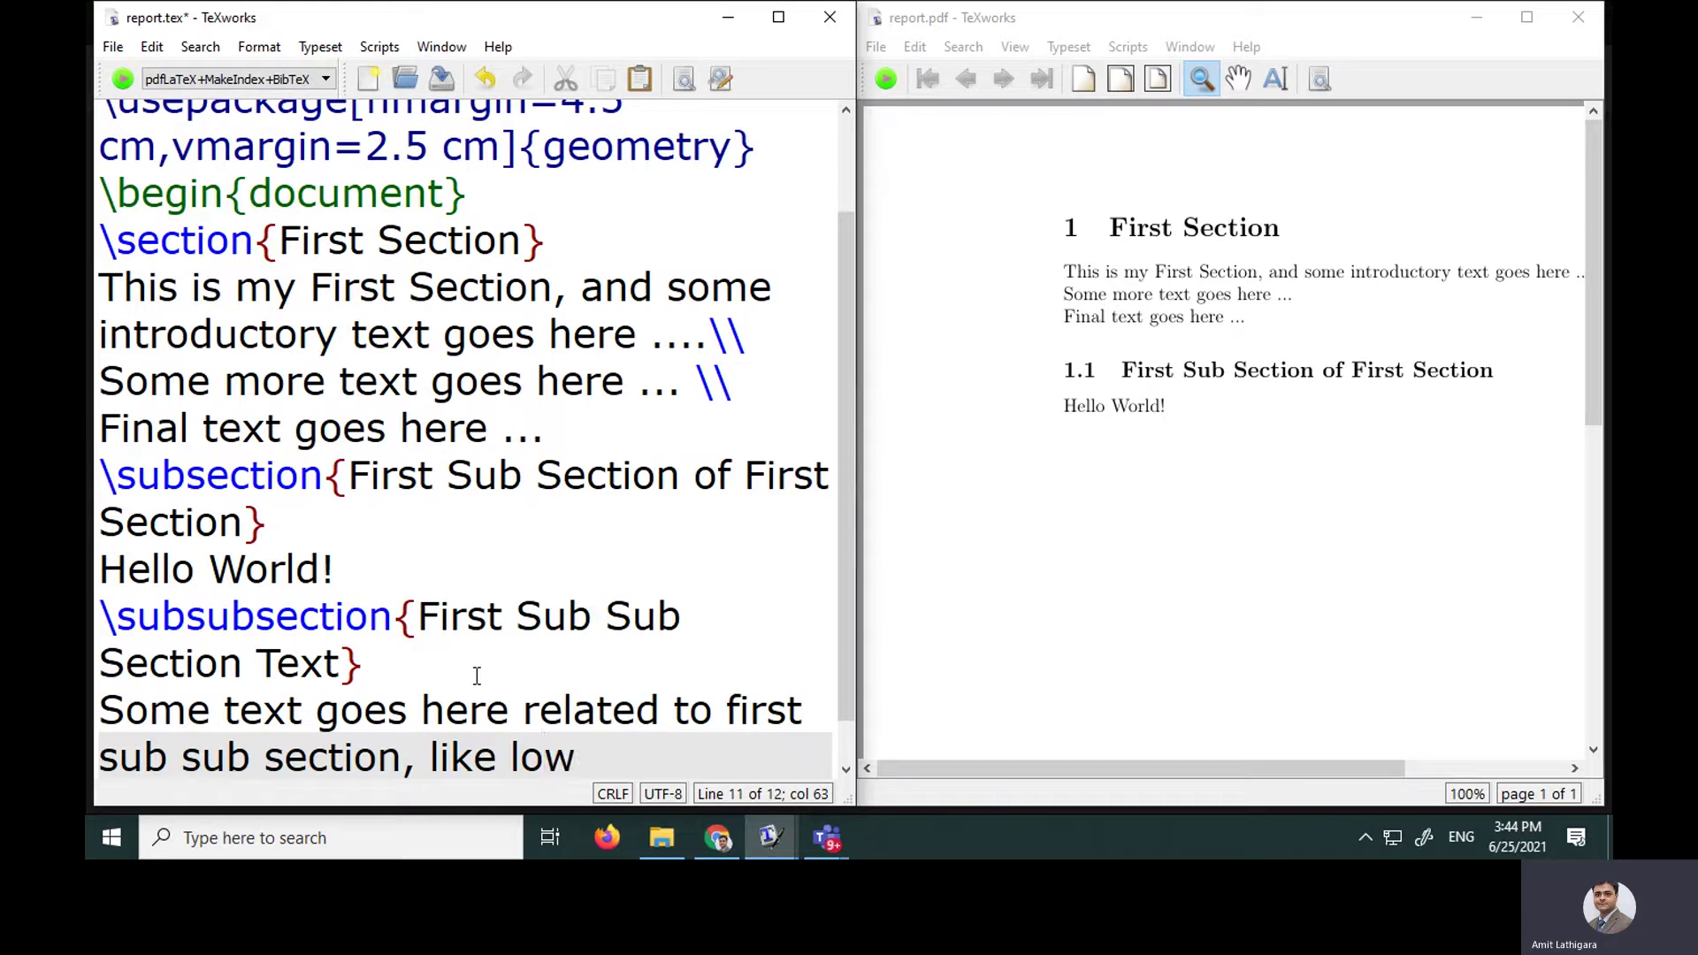
{"action": "type", "text": "level s"}
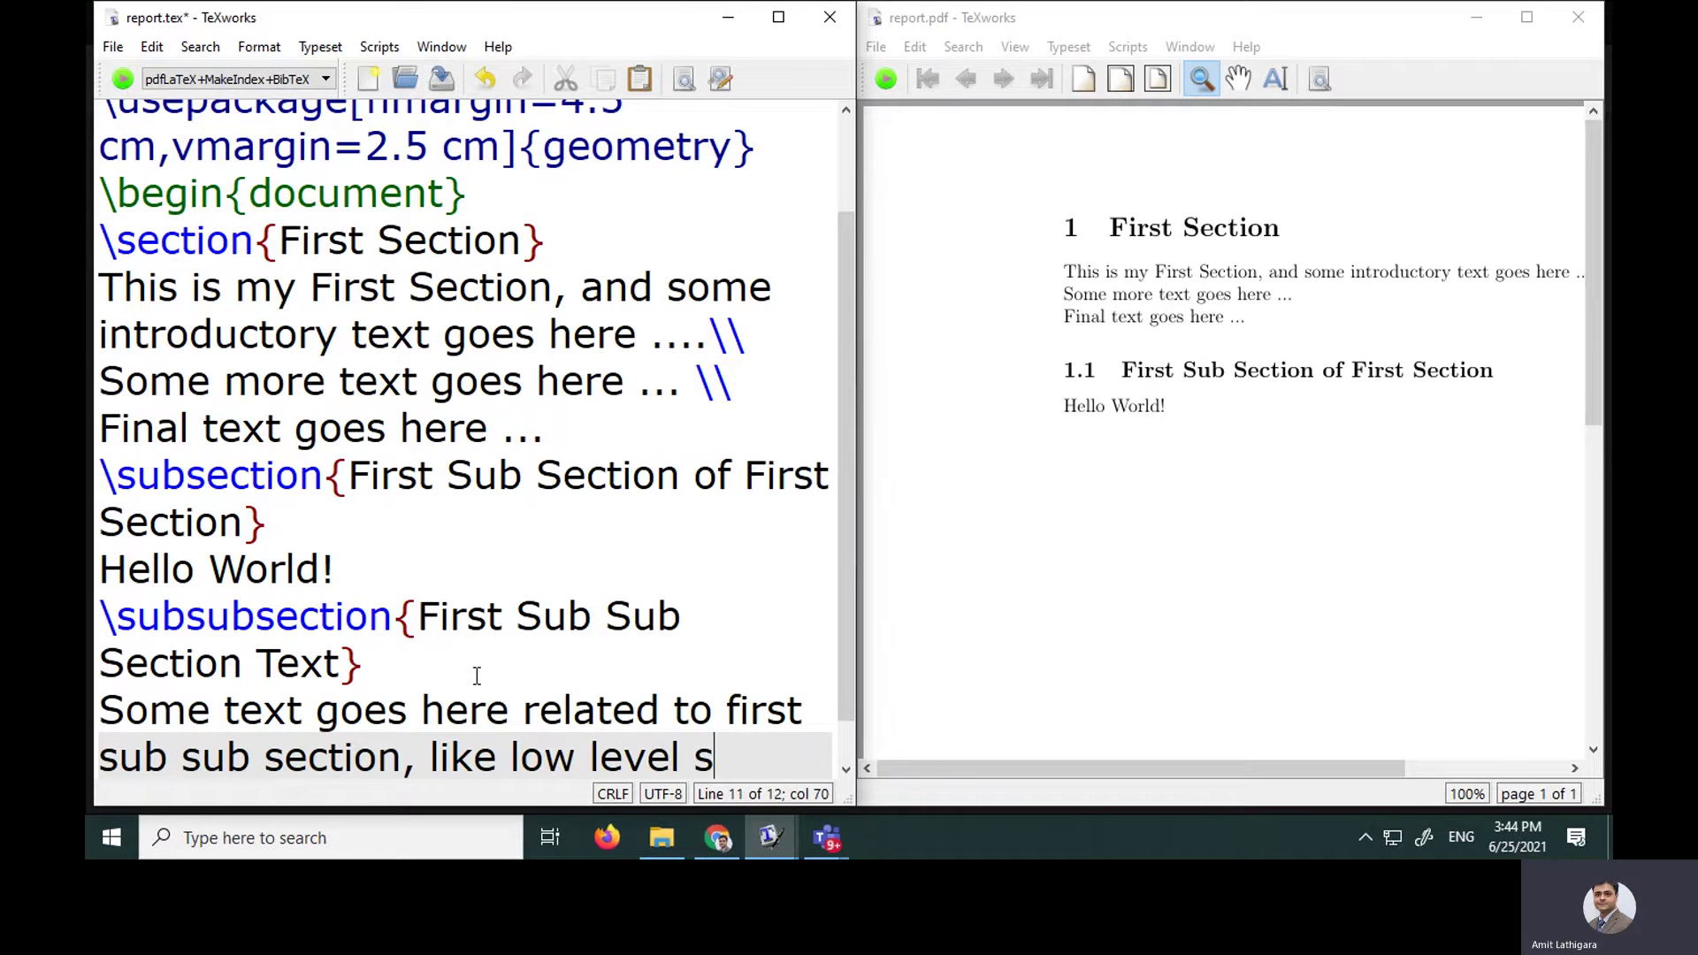
{"action": "type", "text": "ection text ...."}
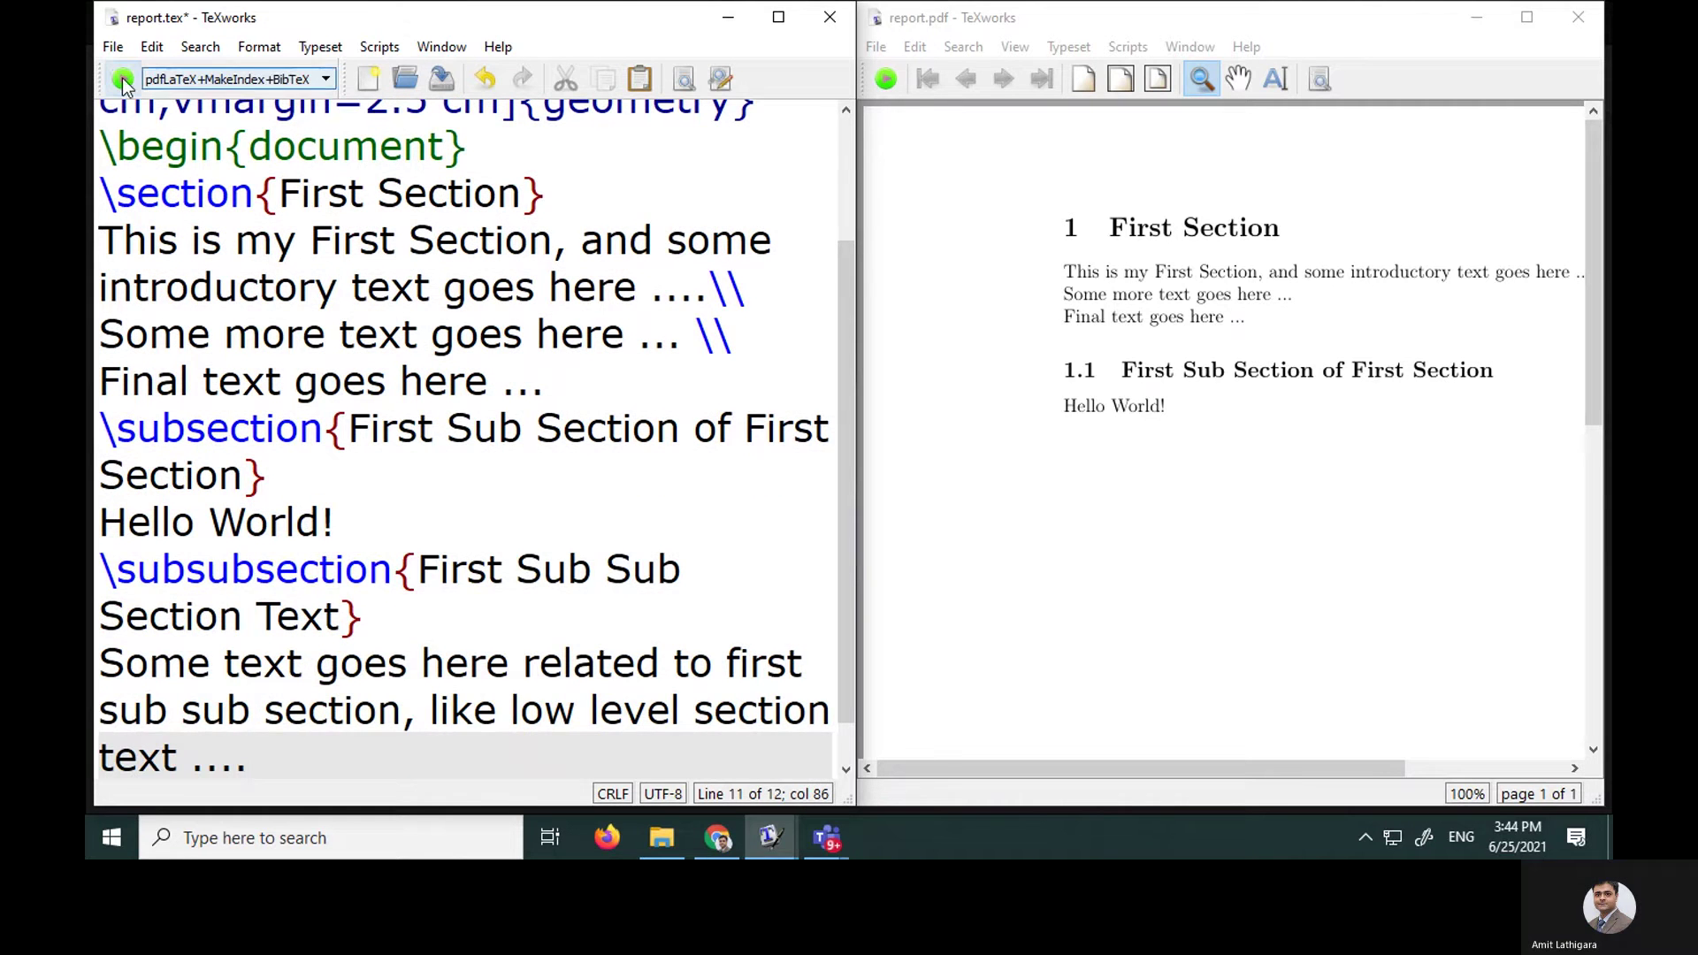
{"action": "left_click", "coordinate": [122, 77]}
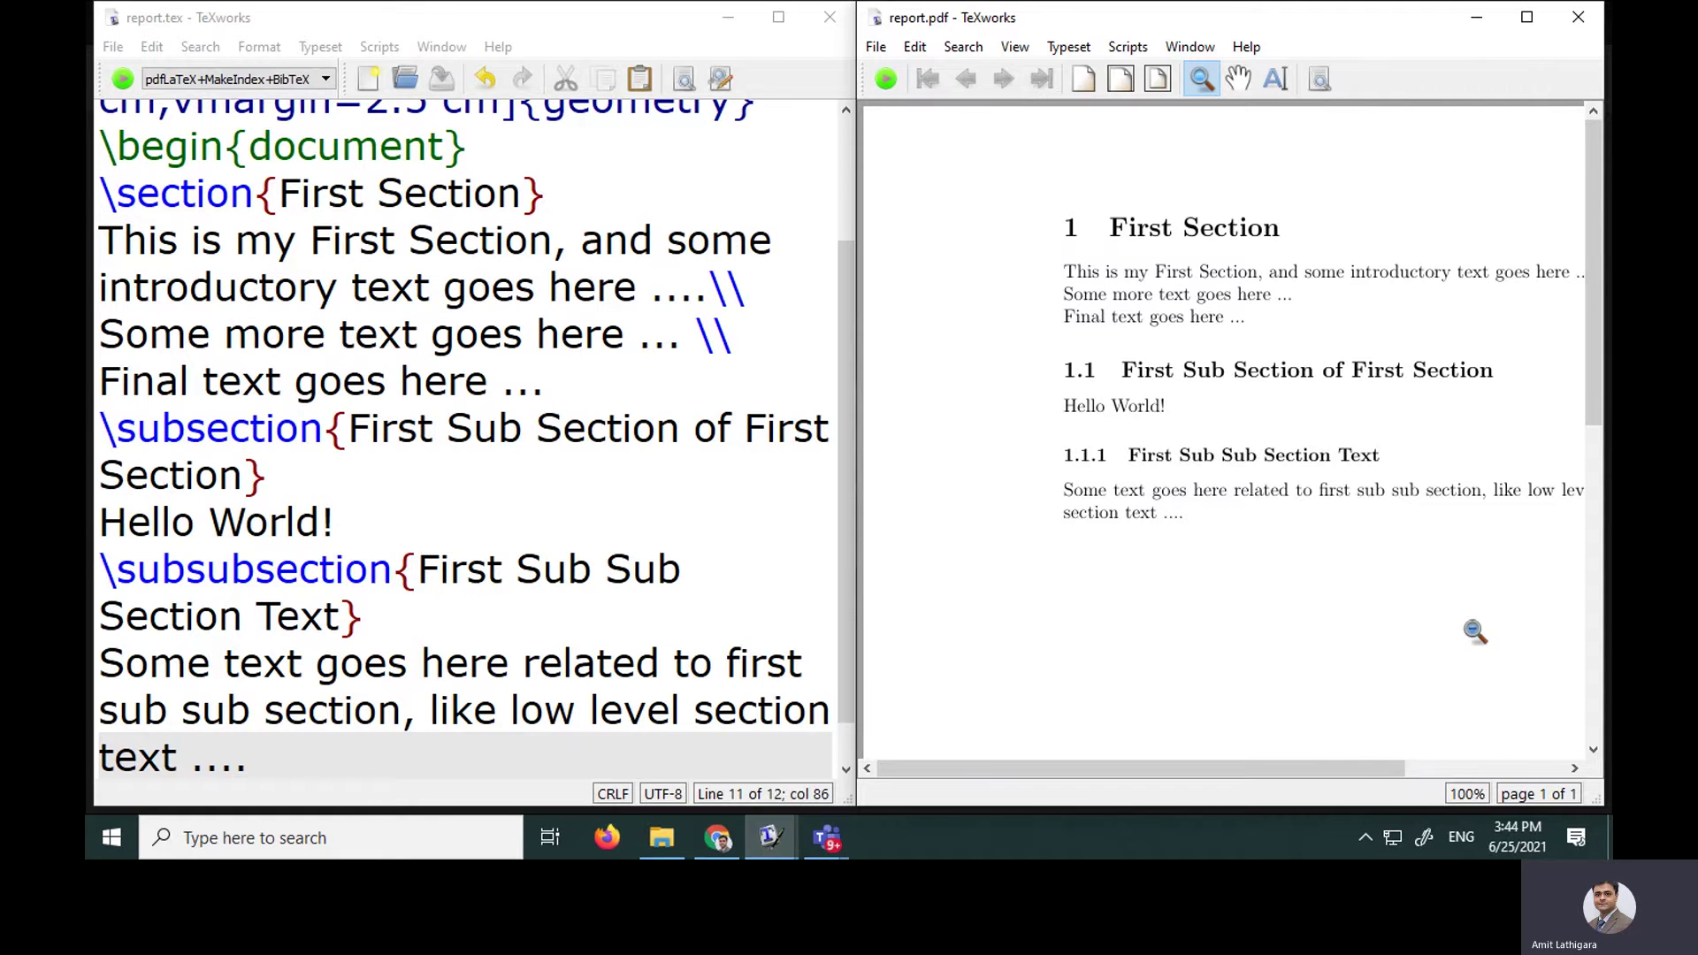
{"action": "scroll", "coordinate": [466, 549], "scroll_direction": "up", "scroll_amount": 2}
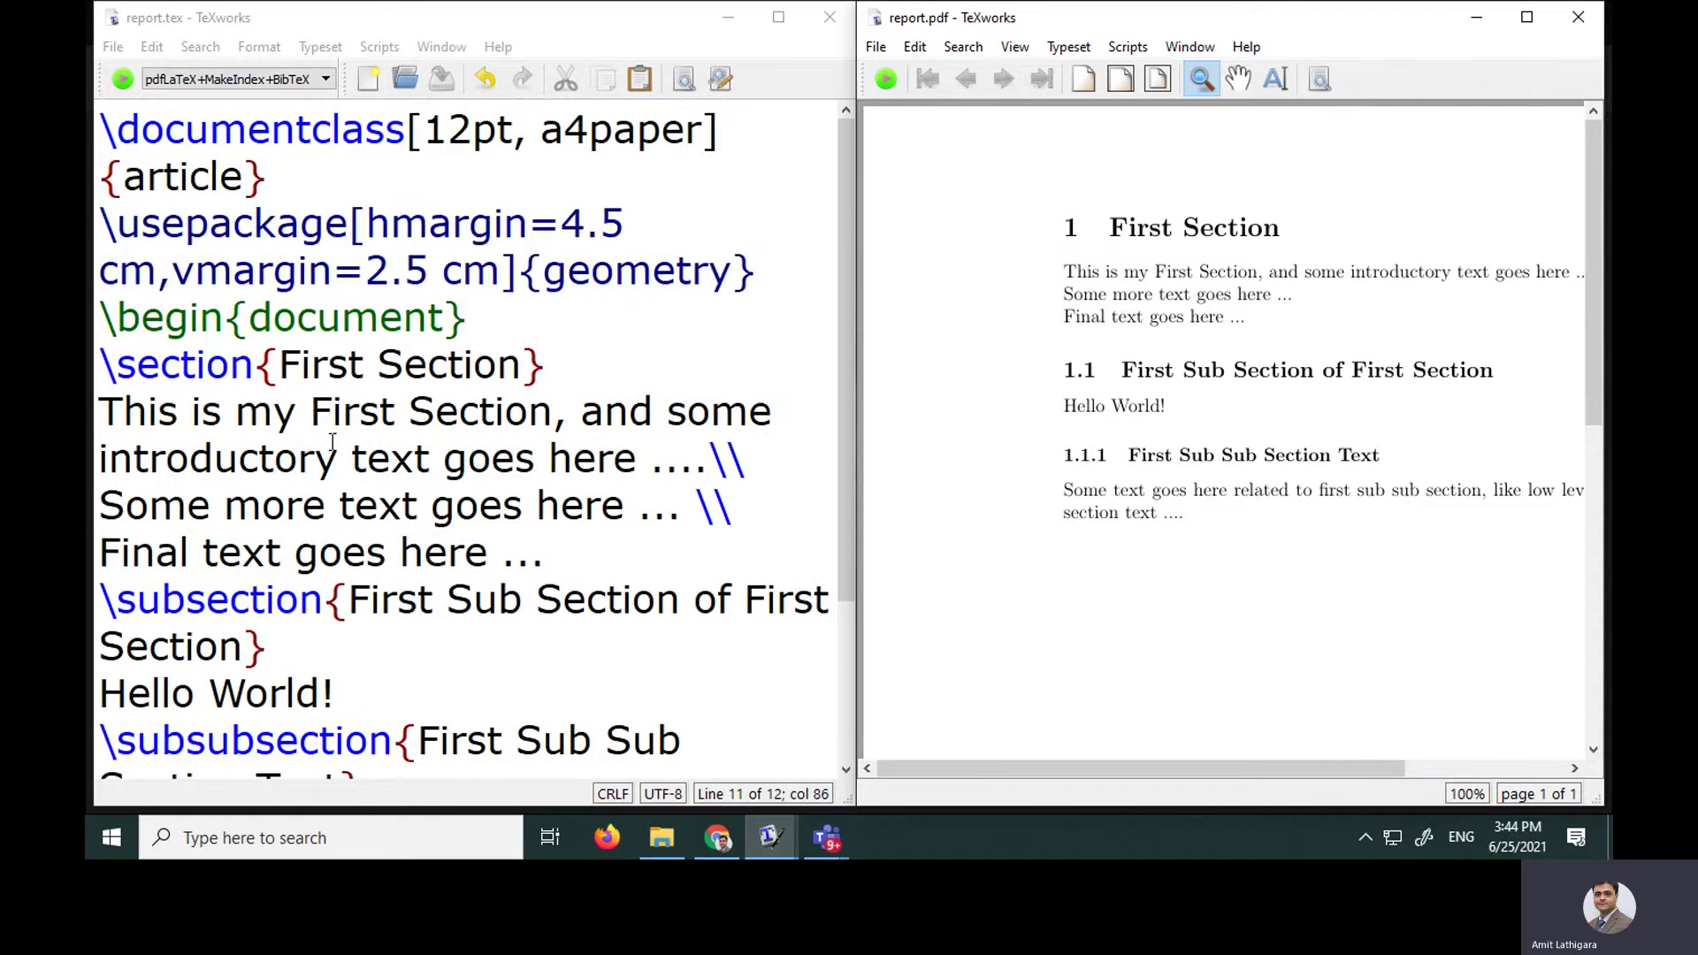
- Duplicate the whole First Section block below the original
{"action": "triple_click", "coordinate": [609, 376]}
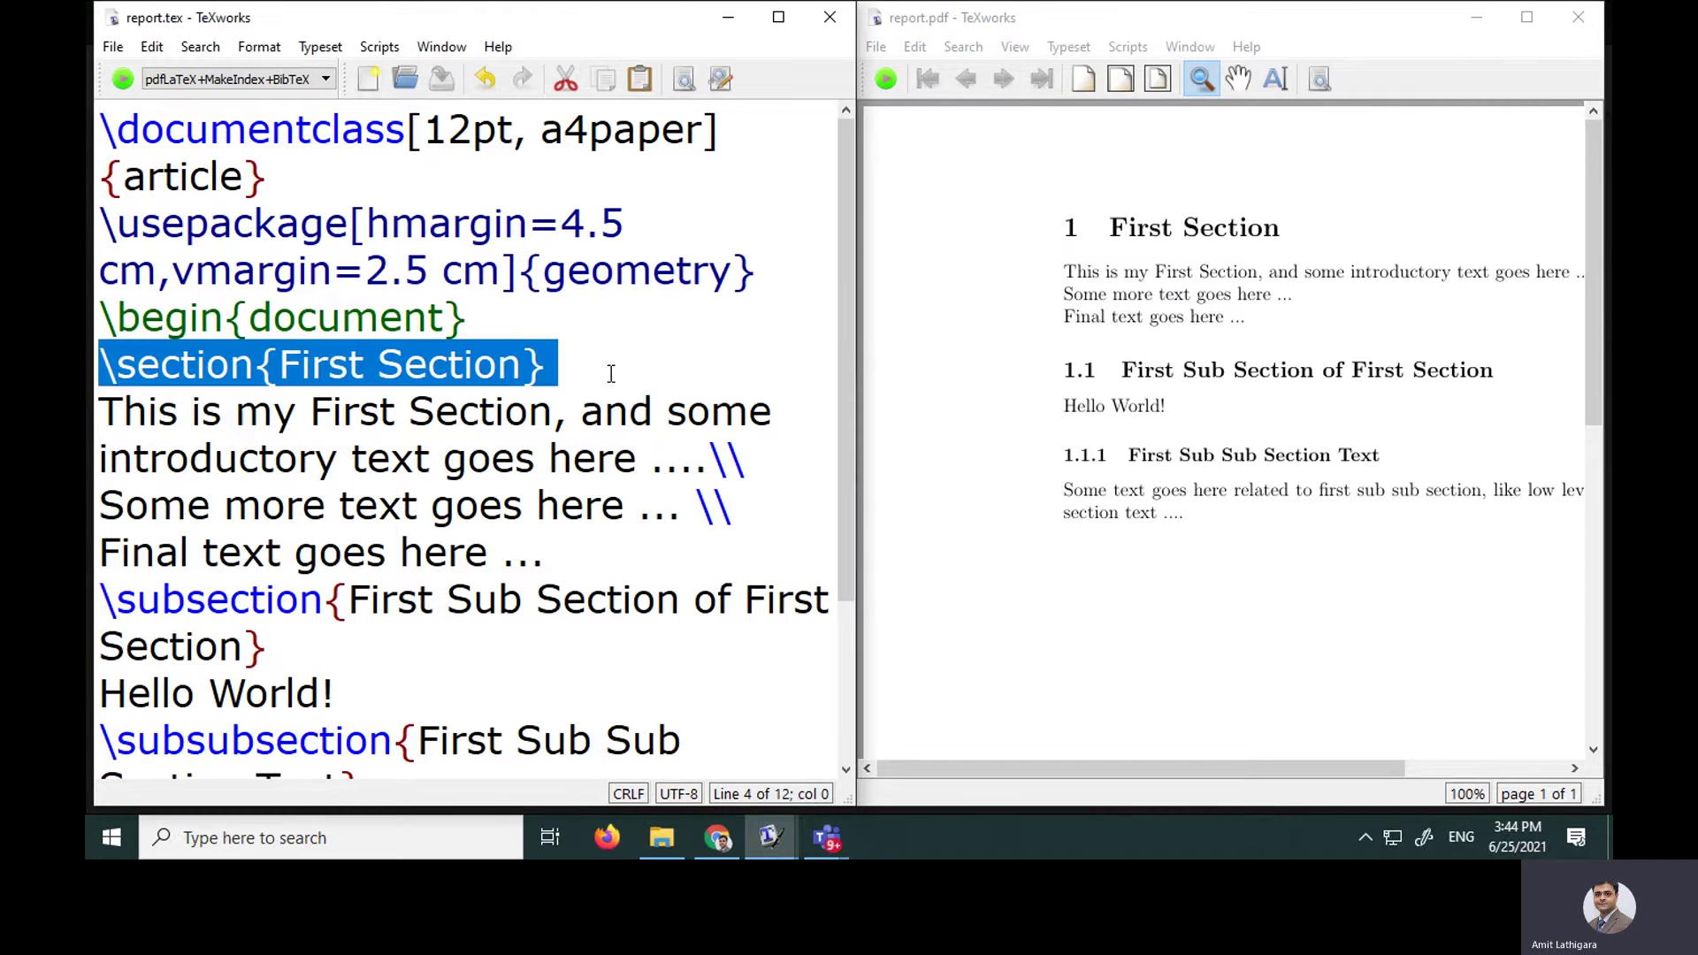
{"action": "key", "text": "shift+Down"}
{"action": "key", "text": "shift+Down"}
{"action": "key", "text": "shift+Down"}
{"action": "key", "text": "shift+Down"}
{"action": "key", "text": "shift+Down"}
{"action": "key", "text": "shift+Down"}
{"action": "key", "text": "shift+Down"}
{"action": "key", "text": "shift+Down"}
{"action": "key", "text": "shift+Down"}
{"action": "key", "text": "shift+Down"}
{"action": "key", "text": "shift+Down"}
{"action": "key", "text": "shift+Down"}
{"action": "key", "text": "shift+Down"}
{"action": "key", "text": "shift+Down"}
{"action": "key", "text": "shift+Up"}
{"action": "key", "text": "ctrl+c"}
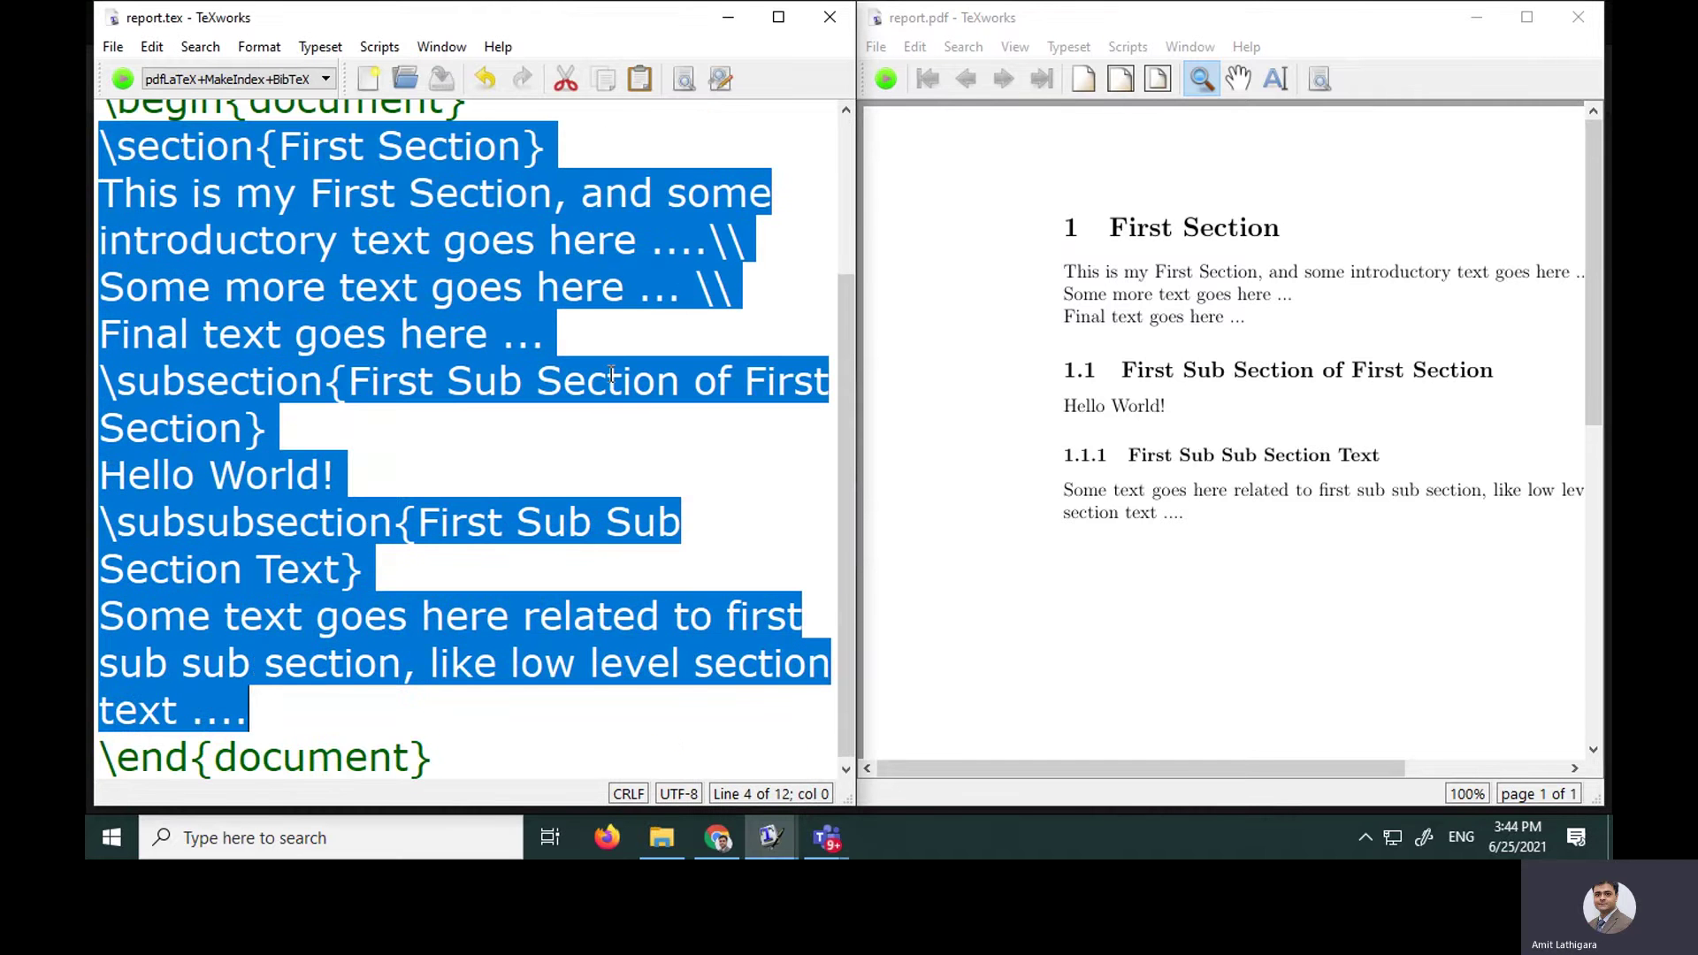
{"action": "key", "text": "Right"}
{"action": "key", "text": "Return"}
{"action": "key", "text": "Return"}
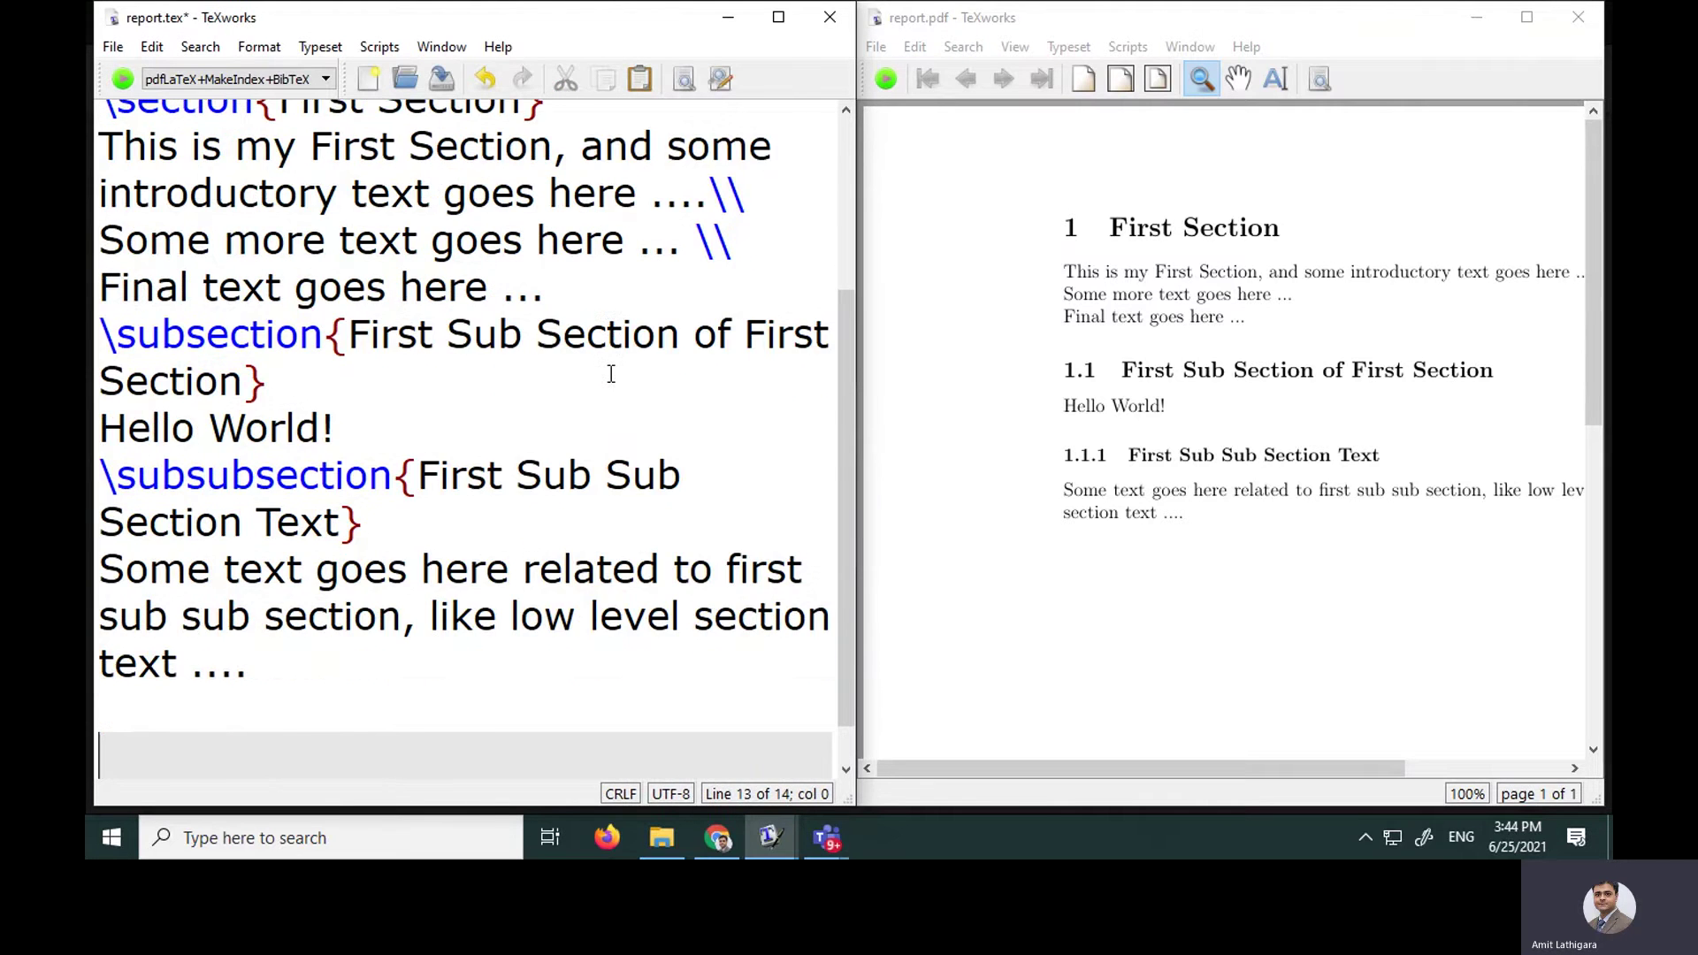
{"action": "key", "text": "ctrl+v"}
- Change First to Second in the copied section heading and intro sentence
{"action": "scroll", "coordinate": [624, 161], "scroll_direction": "up", "scroll_amount": 1}
{"action": "left_click", "coordinate": [386, 268]}
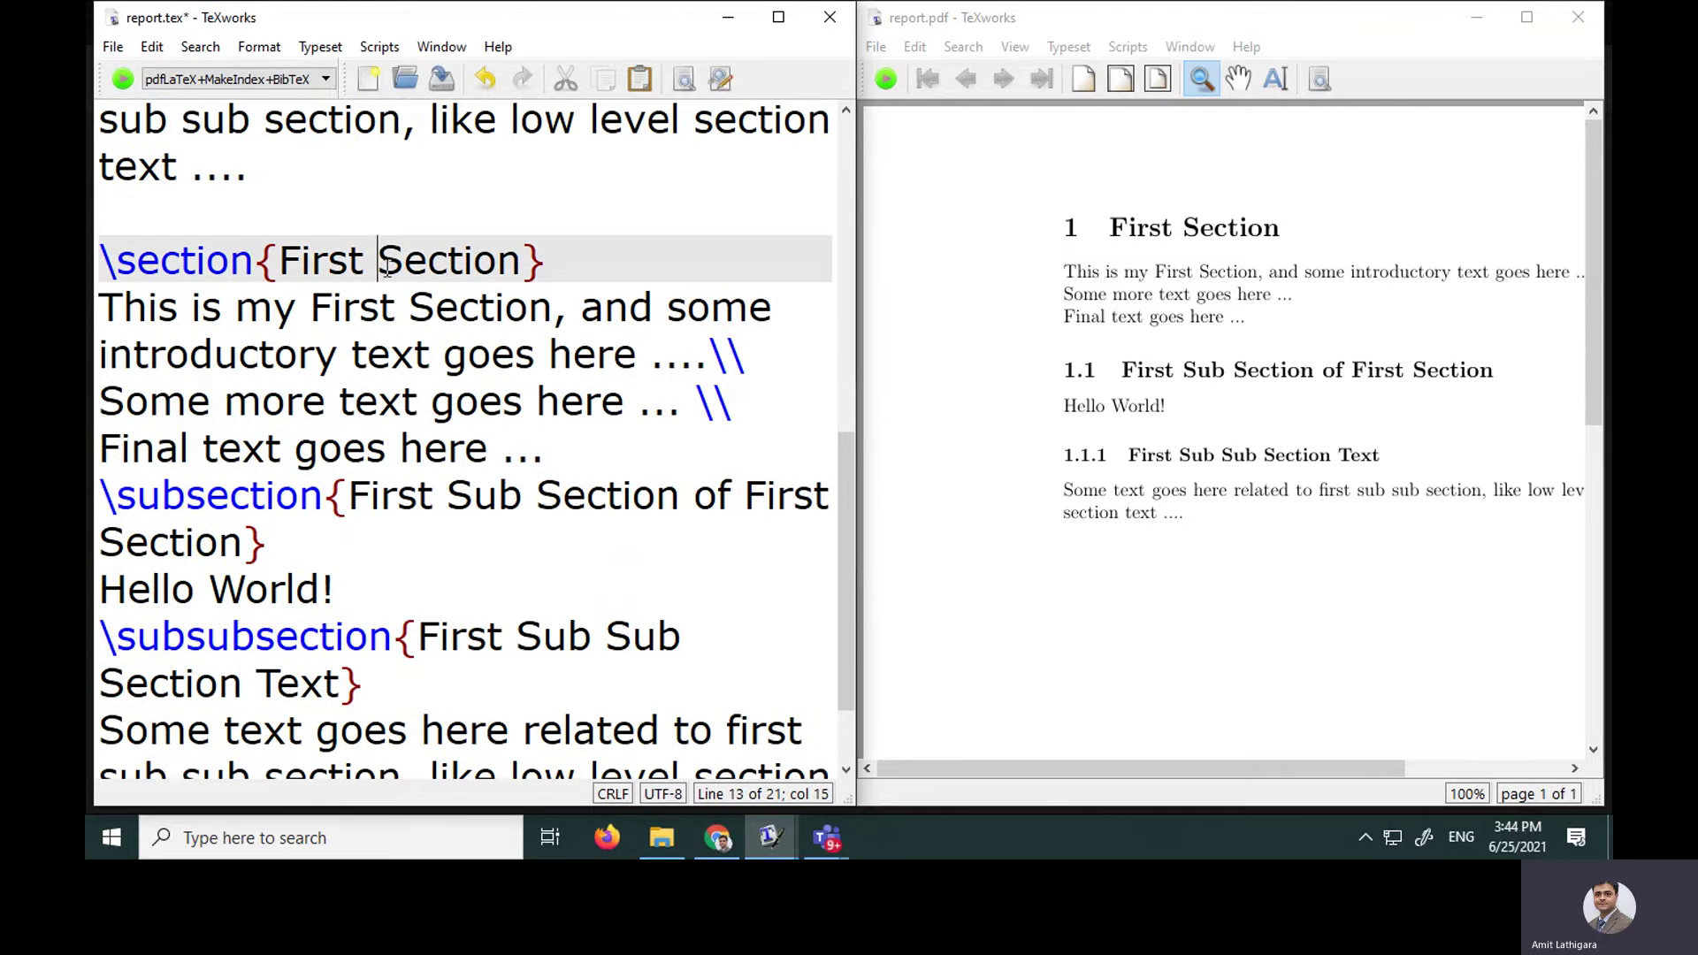
{"action": "key", "text": "Left"}
{"action": "key", "text": "shift+Left"}
{"action": "key", "text": "shift+Left"}
{"action": "key", "text": "shift+Left"}
{"action": "key", "text": "shift+Left"}
{"action": "key", "text": "shift+Left"}
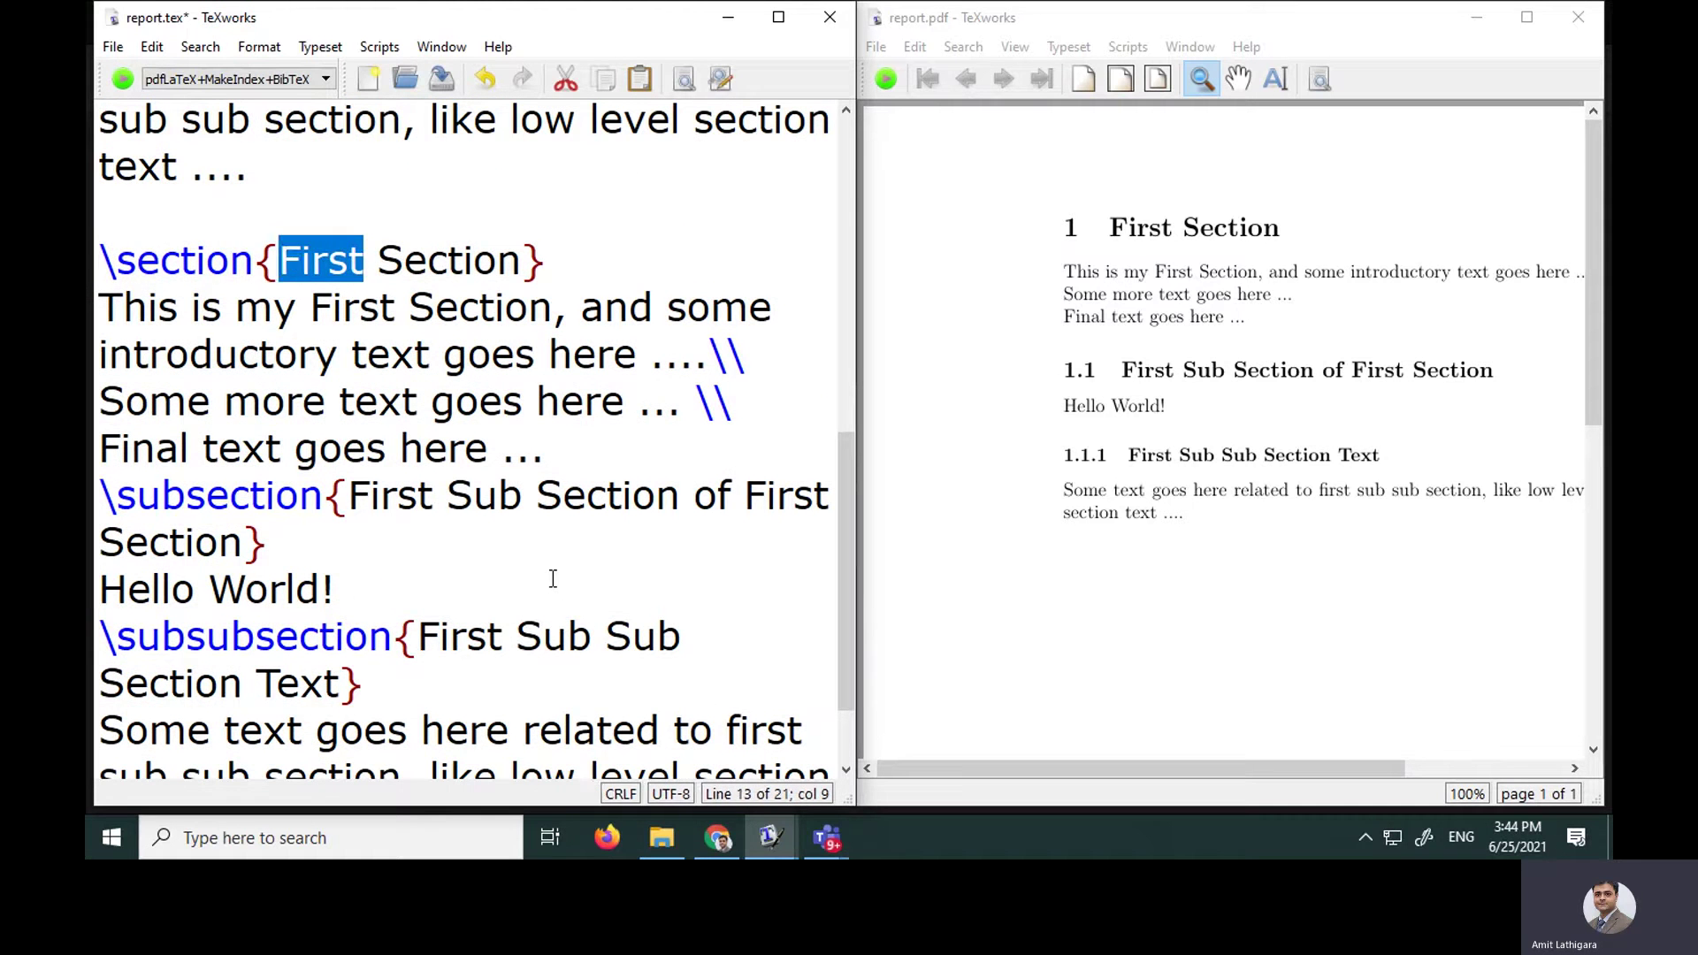
{"action": "type", "text": "Second"}
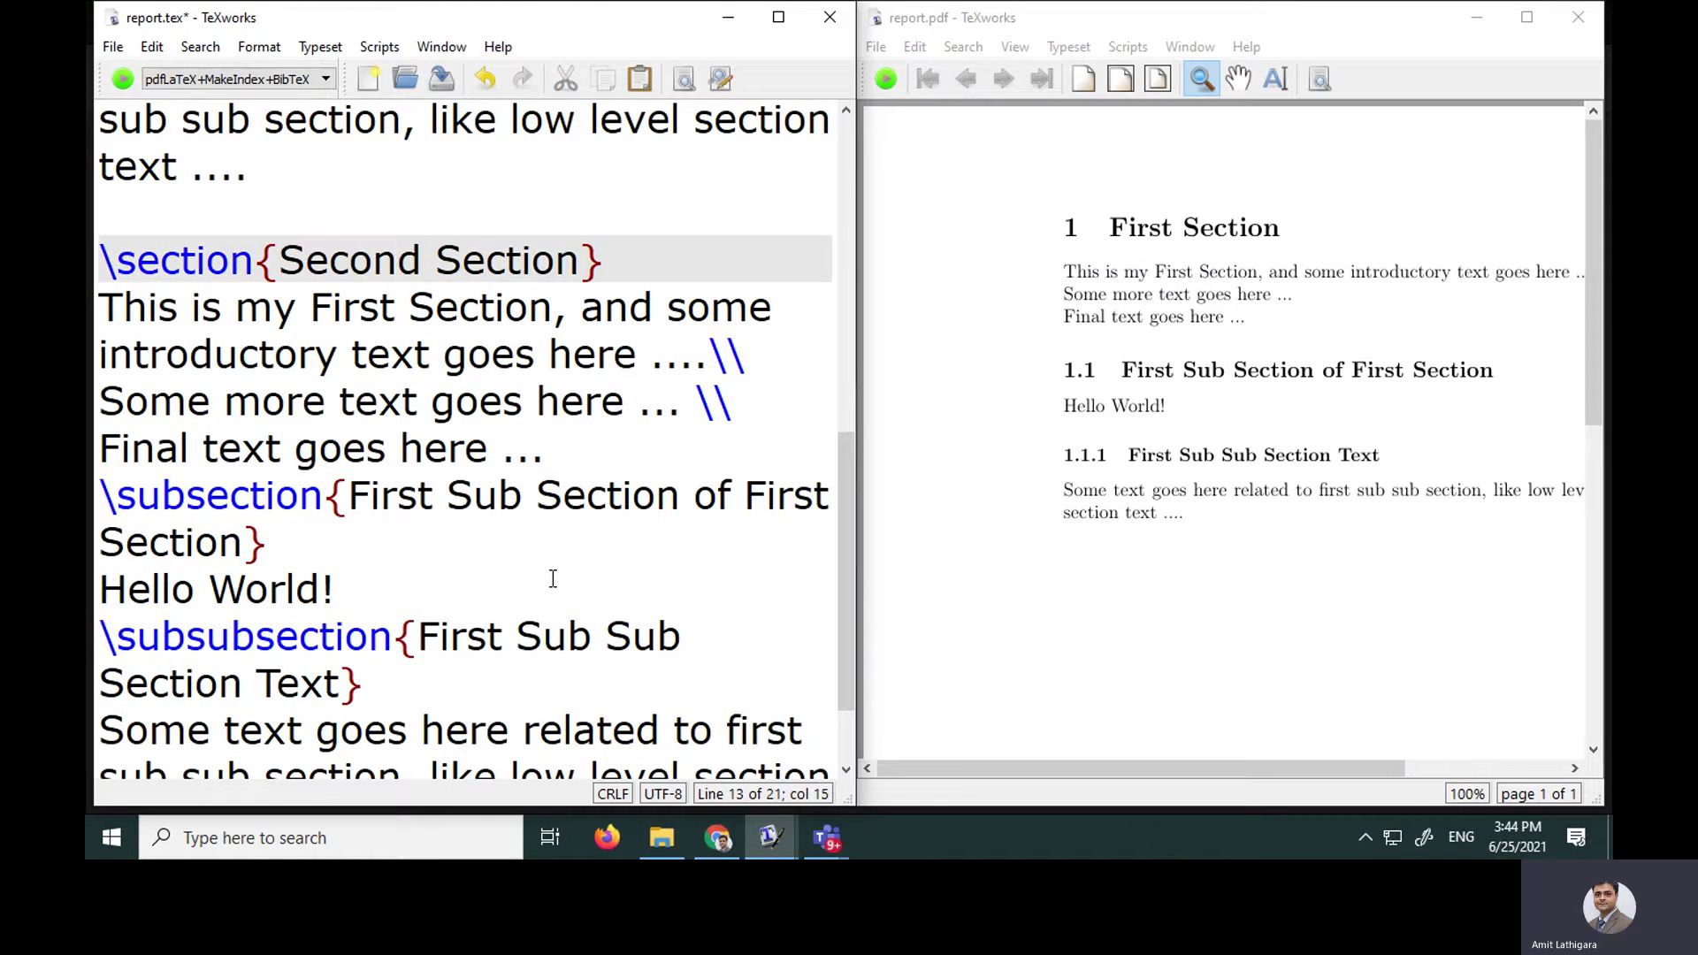
{"action": "key", "text": "Down"}
{"action": "key", "text": "ctrl+shift+Left"}
{"action": "type", "text": "Second"}
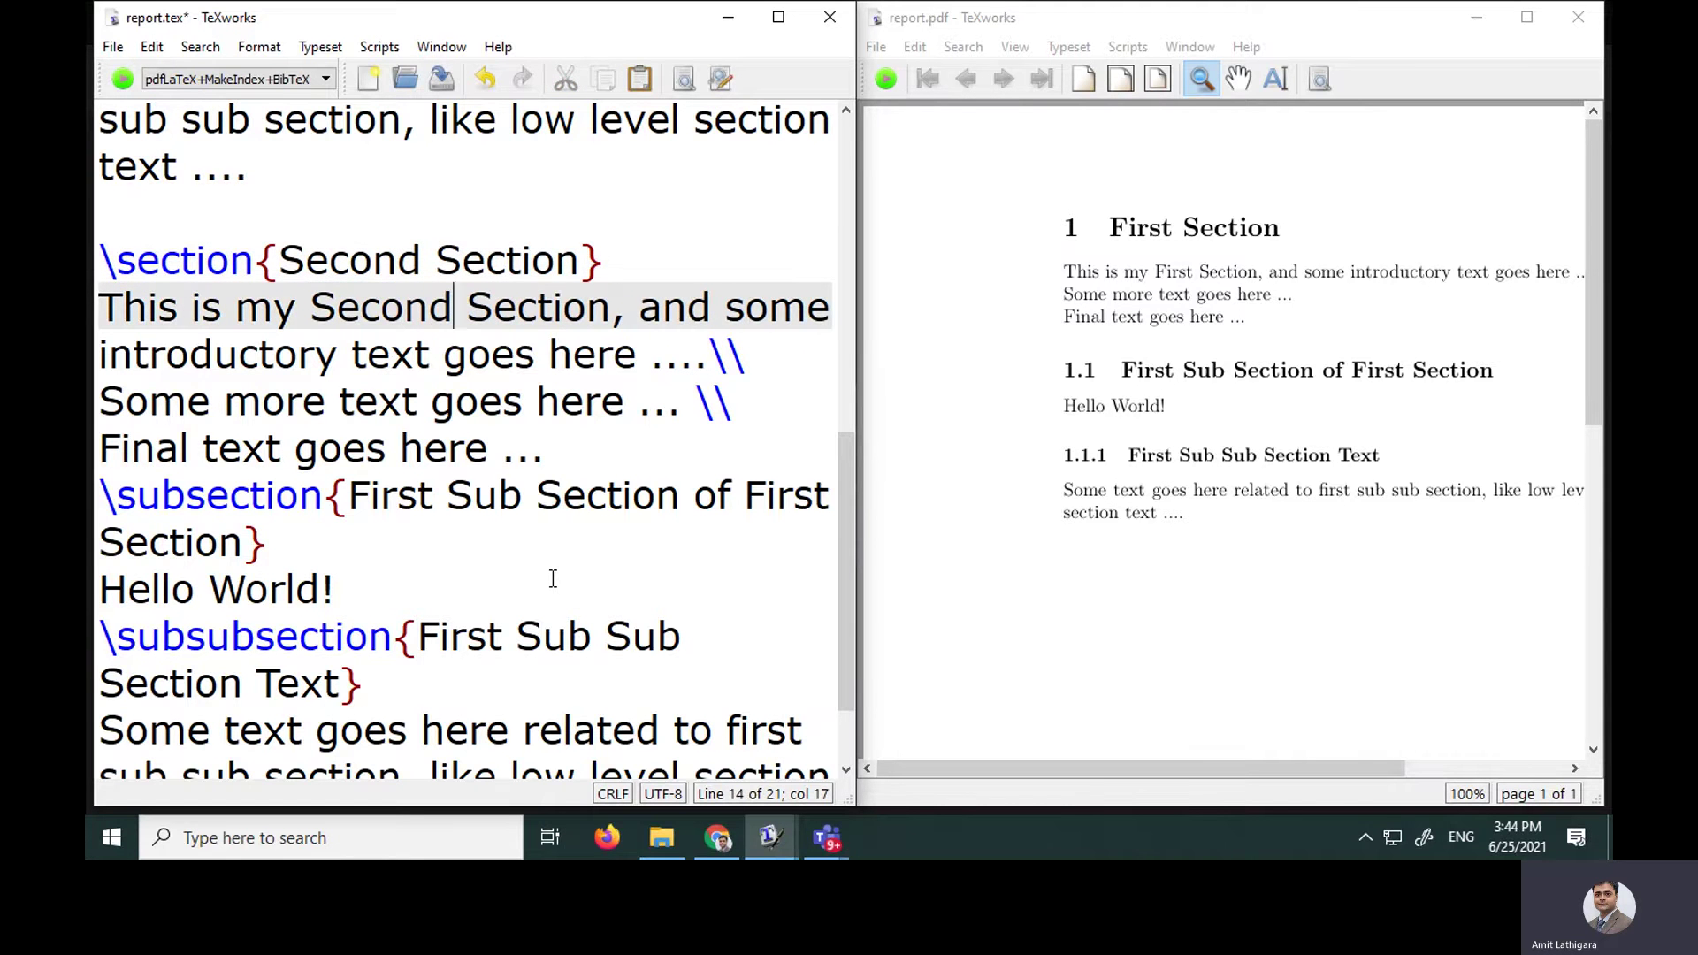
- Rename the copied subsection 'First Sub Section of Second Section' and typeset
{"action": "key", "text": "Down"}
{"action": "key", "text": "Down"}
{"action": "key", "text": "Down"}
{"action": "key", "text": "Left"}
{"action": "key", "text": "ctrl+shift+Left"}
{"action": "key", "text": "Left"}
{"action": "key", "text": "Right"}
{"action": "key", "text": "Right"}
{"action": "key", "text": "Right"}
{"action": "key", "text": "Right"}
{"action": "key", "text": "Right"}
{"action": "key", "text": "Right"}
{"action": "key", "text": "Right"}
{"action": "key", "text": "Right"}
{"action": "key", "text": "Right"}
{"action": "key", "text": "Right"}
{"action": "key", "text": "Right"}
{"action": "key", "text": "Right"}
{"action": "key", "text": "Right"}
{"action": "key", "text": "Right"}
{"action": "key", "text": "Right"}
{"action": "key", "text": "Right"}
{"action": "key", "text": "Right"}
{"action": "key", "text": "Right"}
{"action": "key", "text": "ctrl+shift+Right"}
{"action": "type", "text": "Second"}
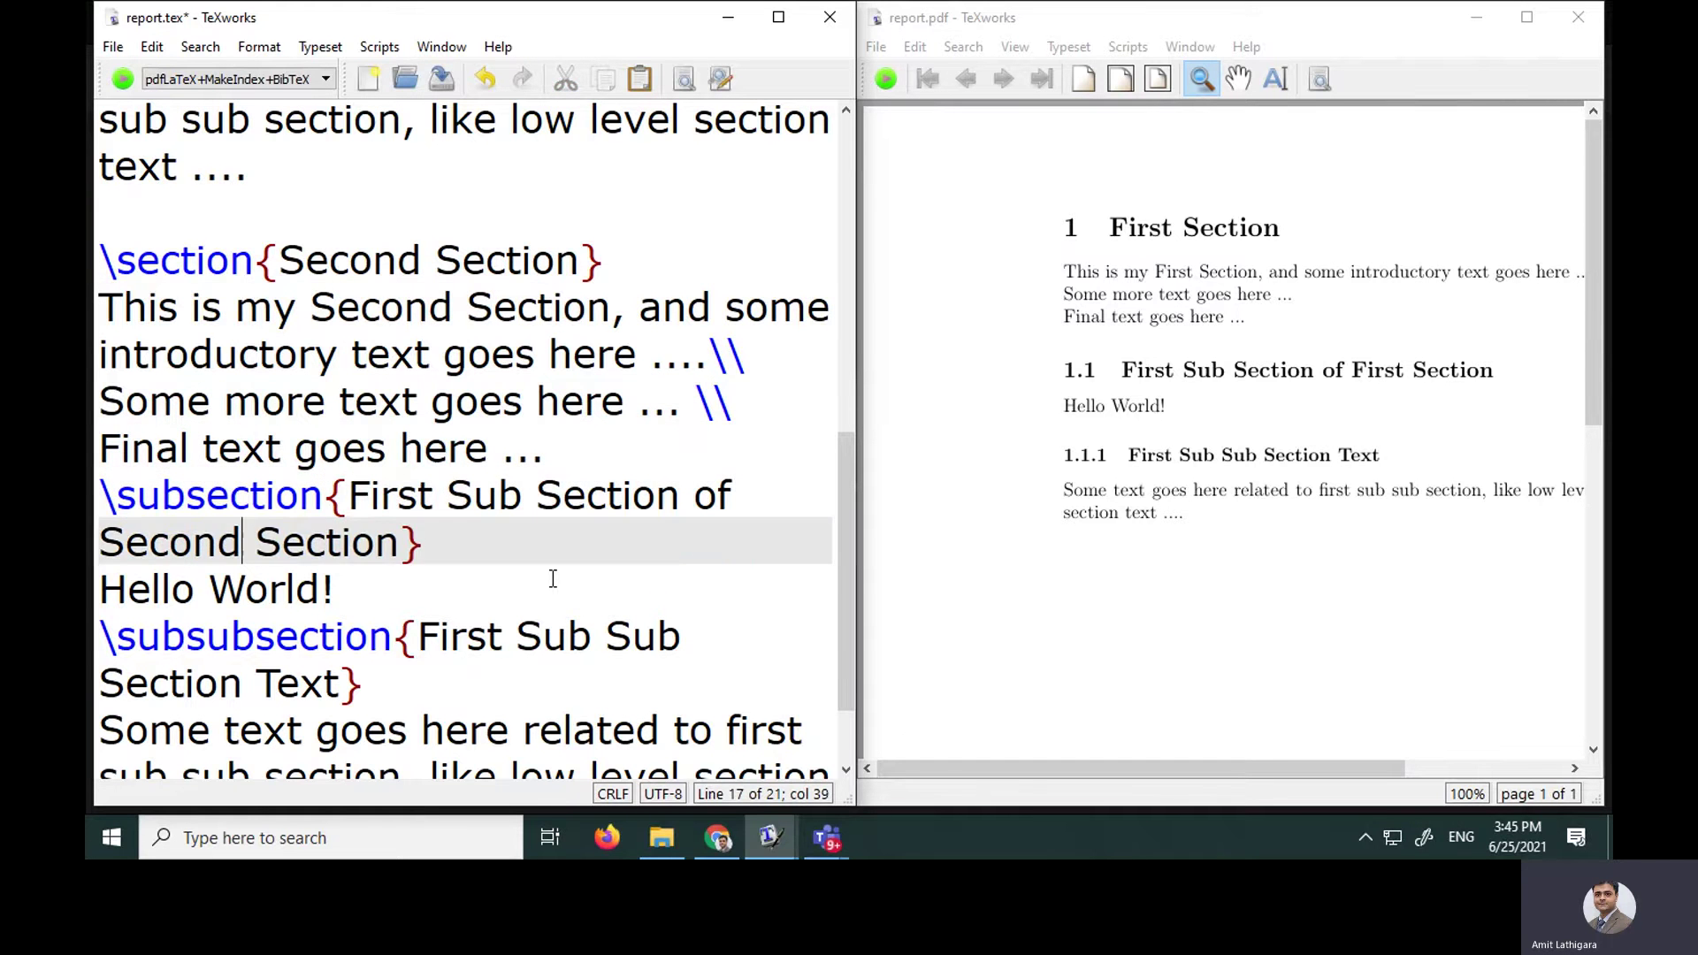
{"action": "key", "text": "Down"}
{"action": "key", "text": "Down"}
{"action": "key", "text": "Down"}
{"action": "key", "text": "ctrl+Right"}
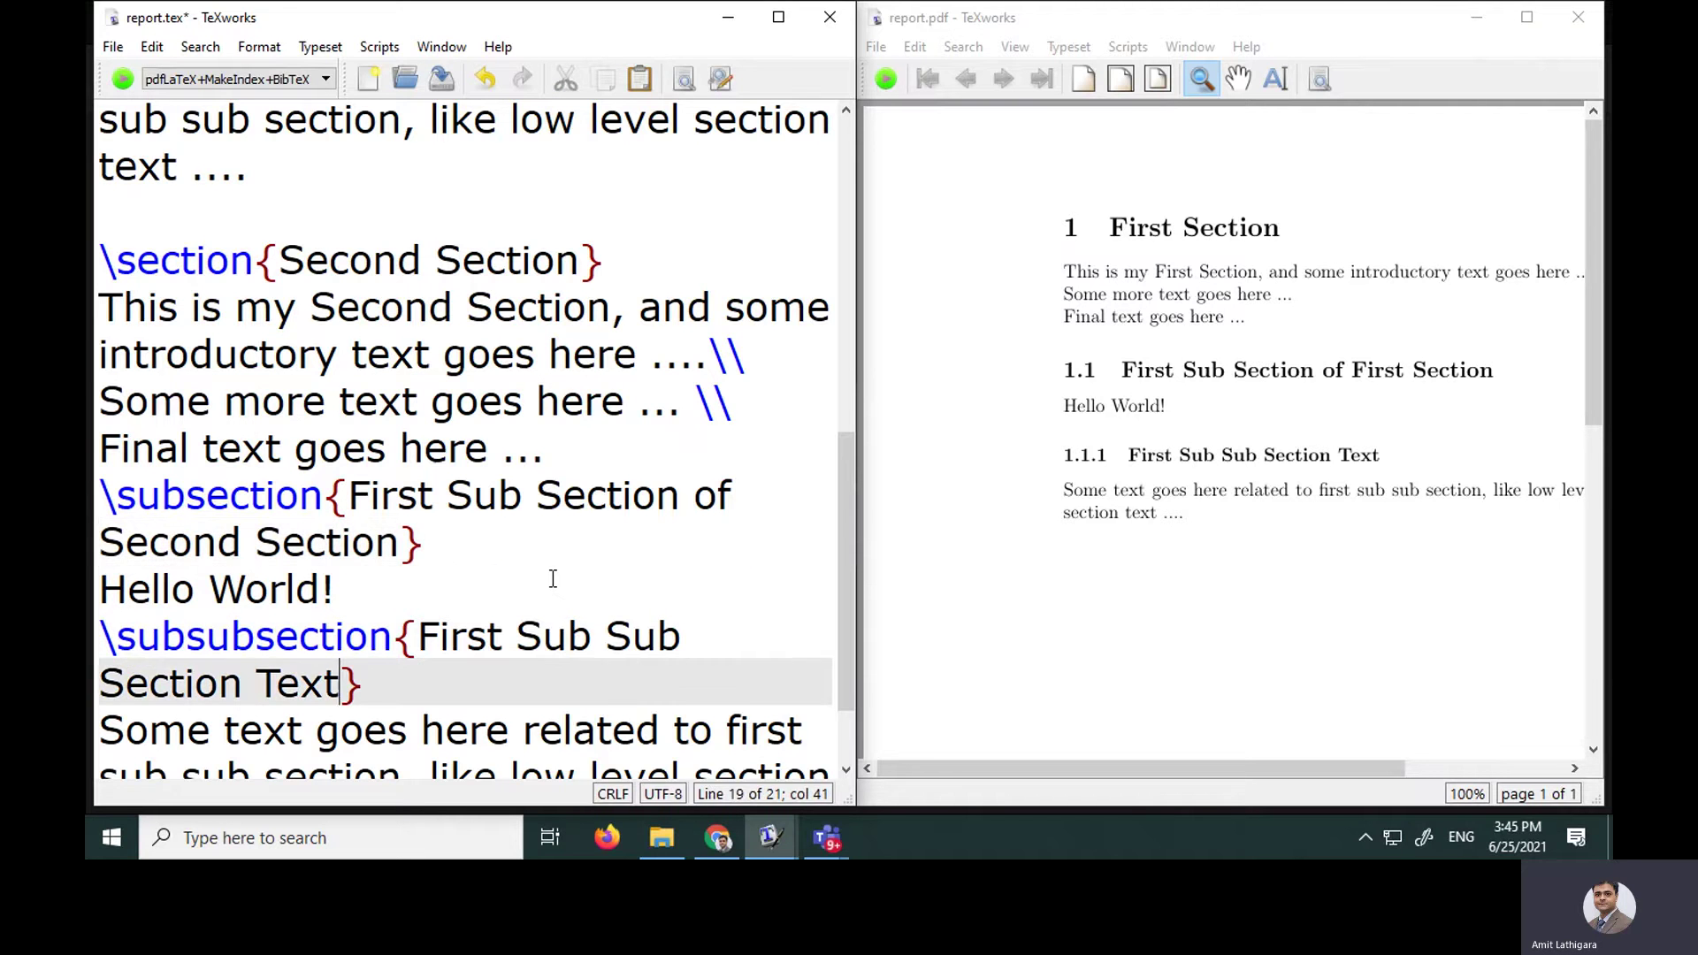
{"action": "key", "text": "Down"}
{"action": "key", "text": "Down"}
{"action": "key", "text": "Down"}
{"action": "key", "text": "Down"}
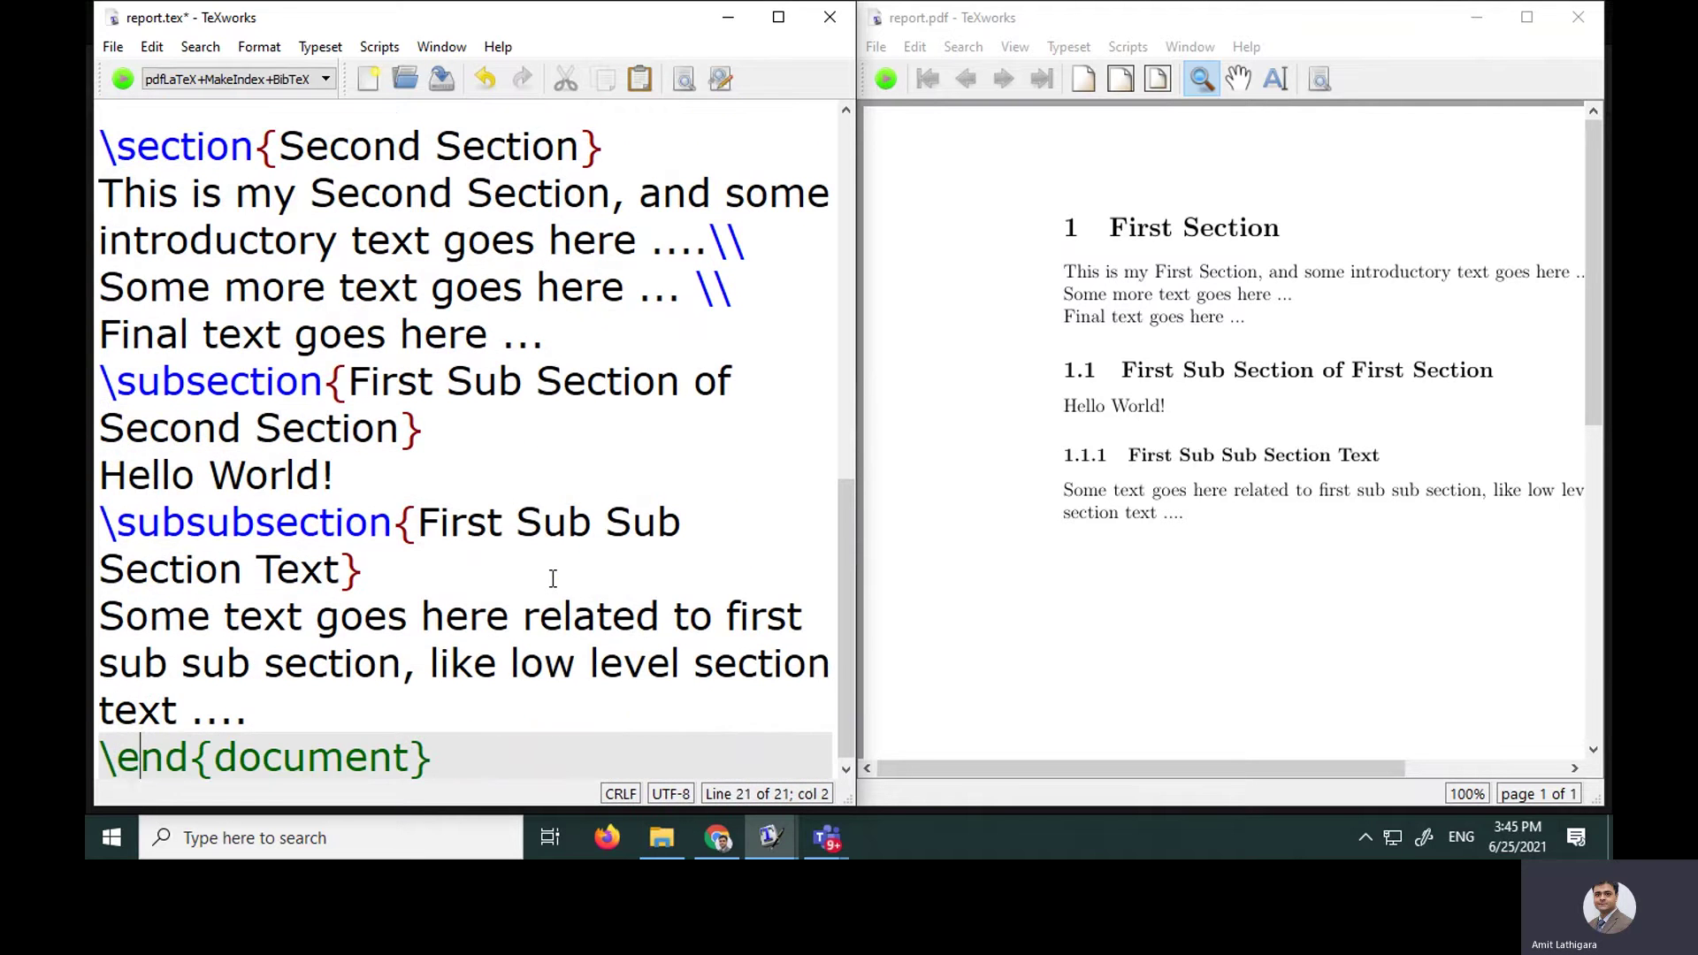
{"action": "key", "text": "ctrl+t"}
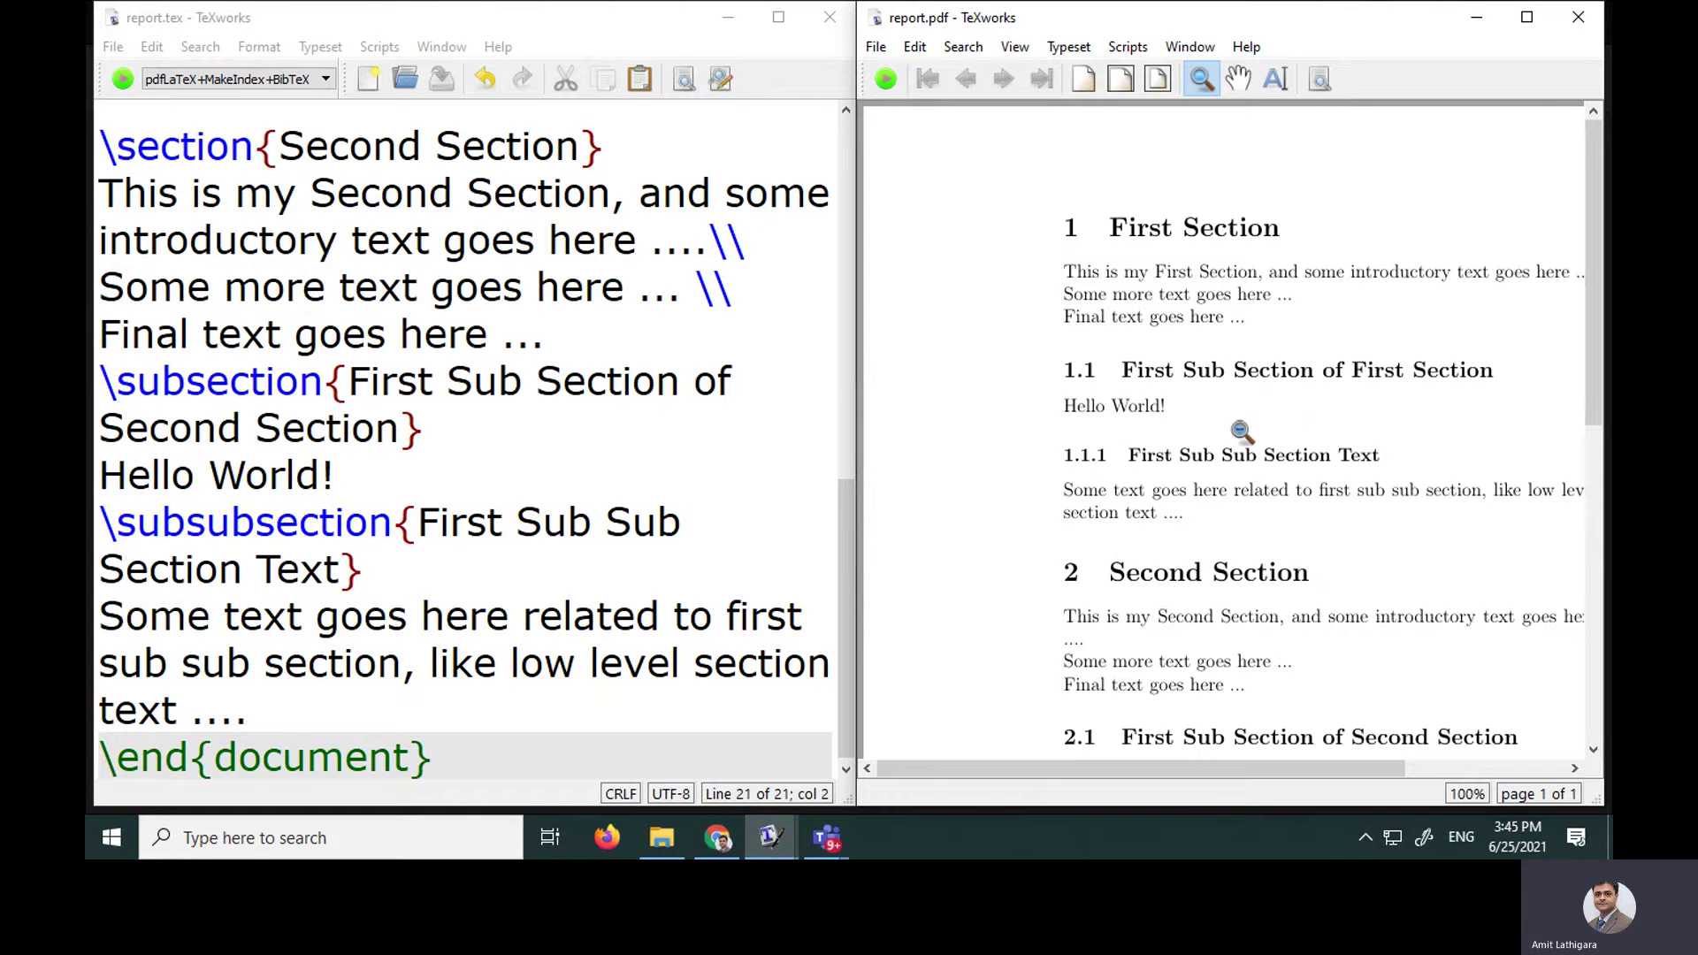
{"action": "scroll", "coordinate": [803, 428], "scroll_direction": "up", "scroll_amount": 5}
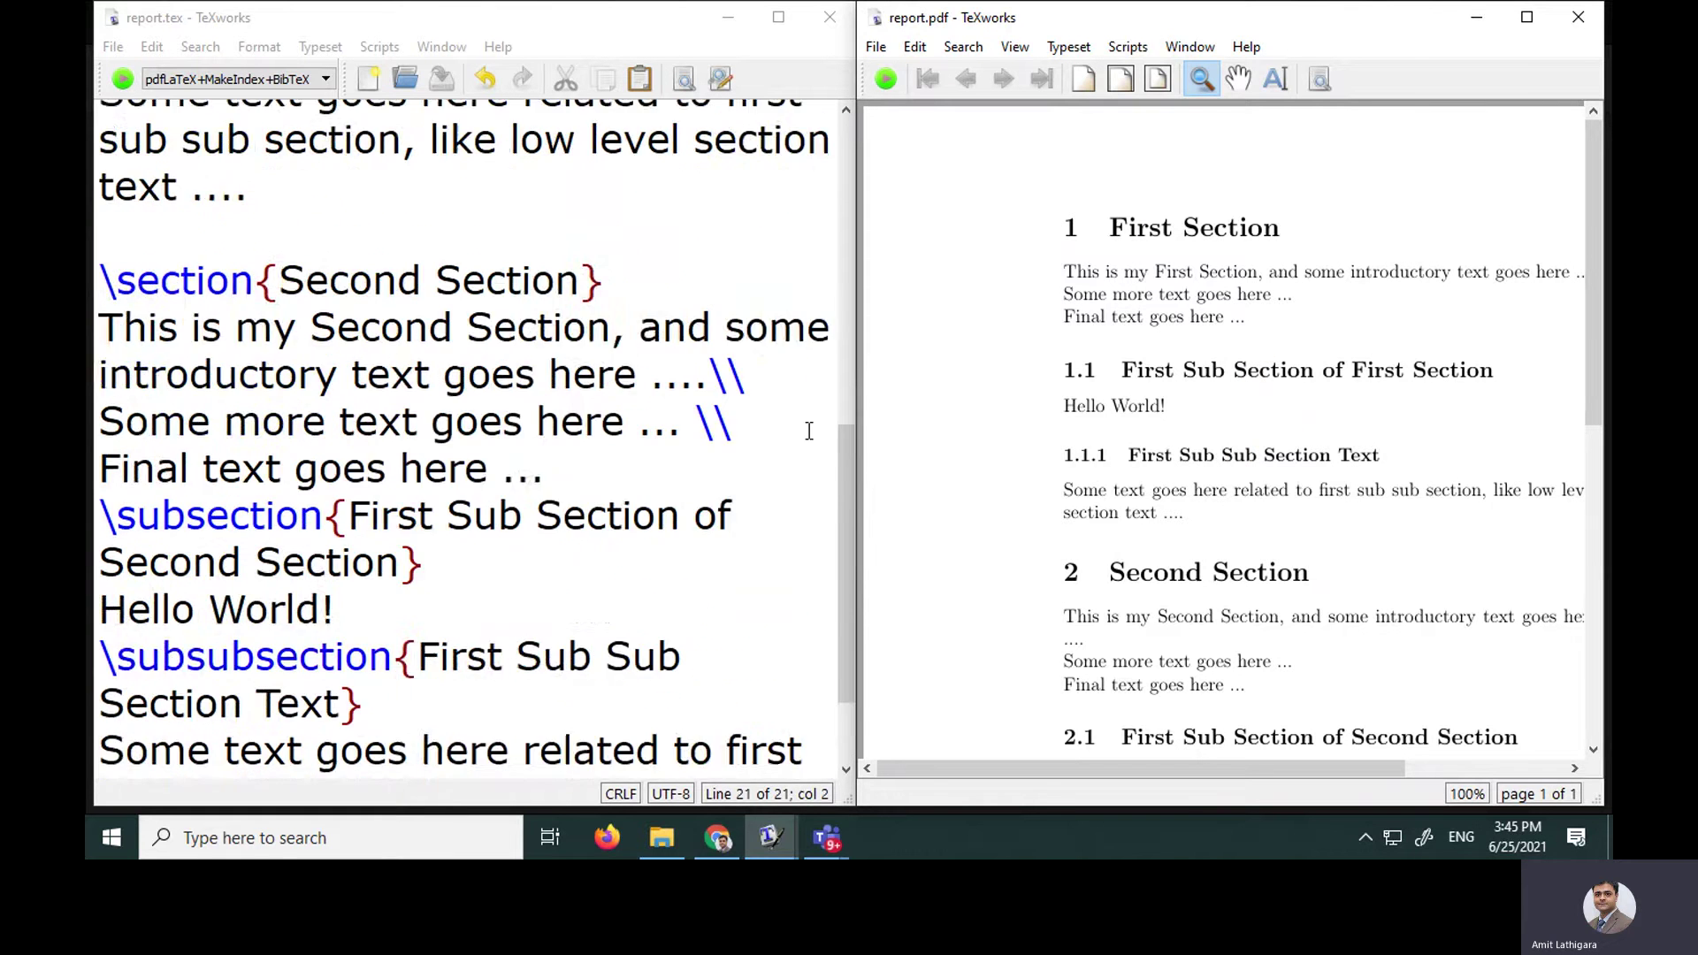
{"action": "scroll", "coordinate": [495, 433], "scroll_direction": "up", "scroll_amount": 1}
- Change the document class from article to report and recompile the PDF
{"action": "left_click_drag", "start_coordinate": [130, 179], "coordinate": [239, 181]}
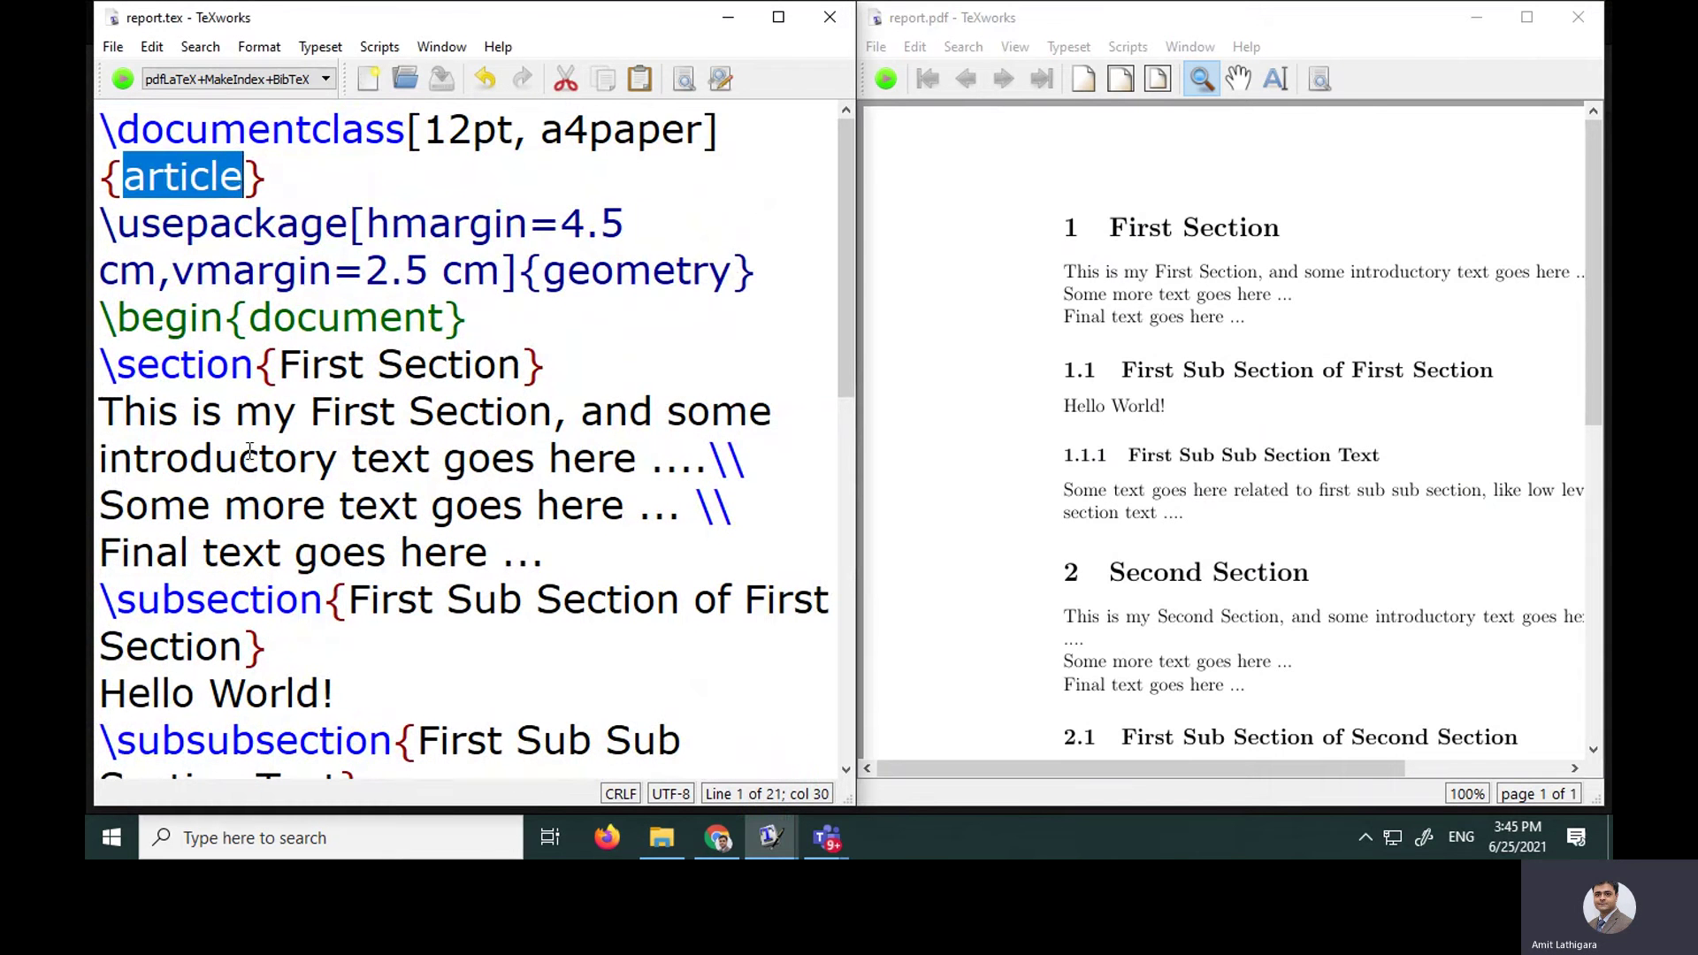
{"action": "type", "text": "report"}
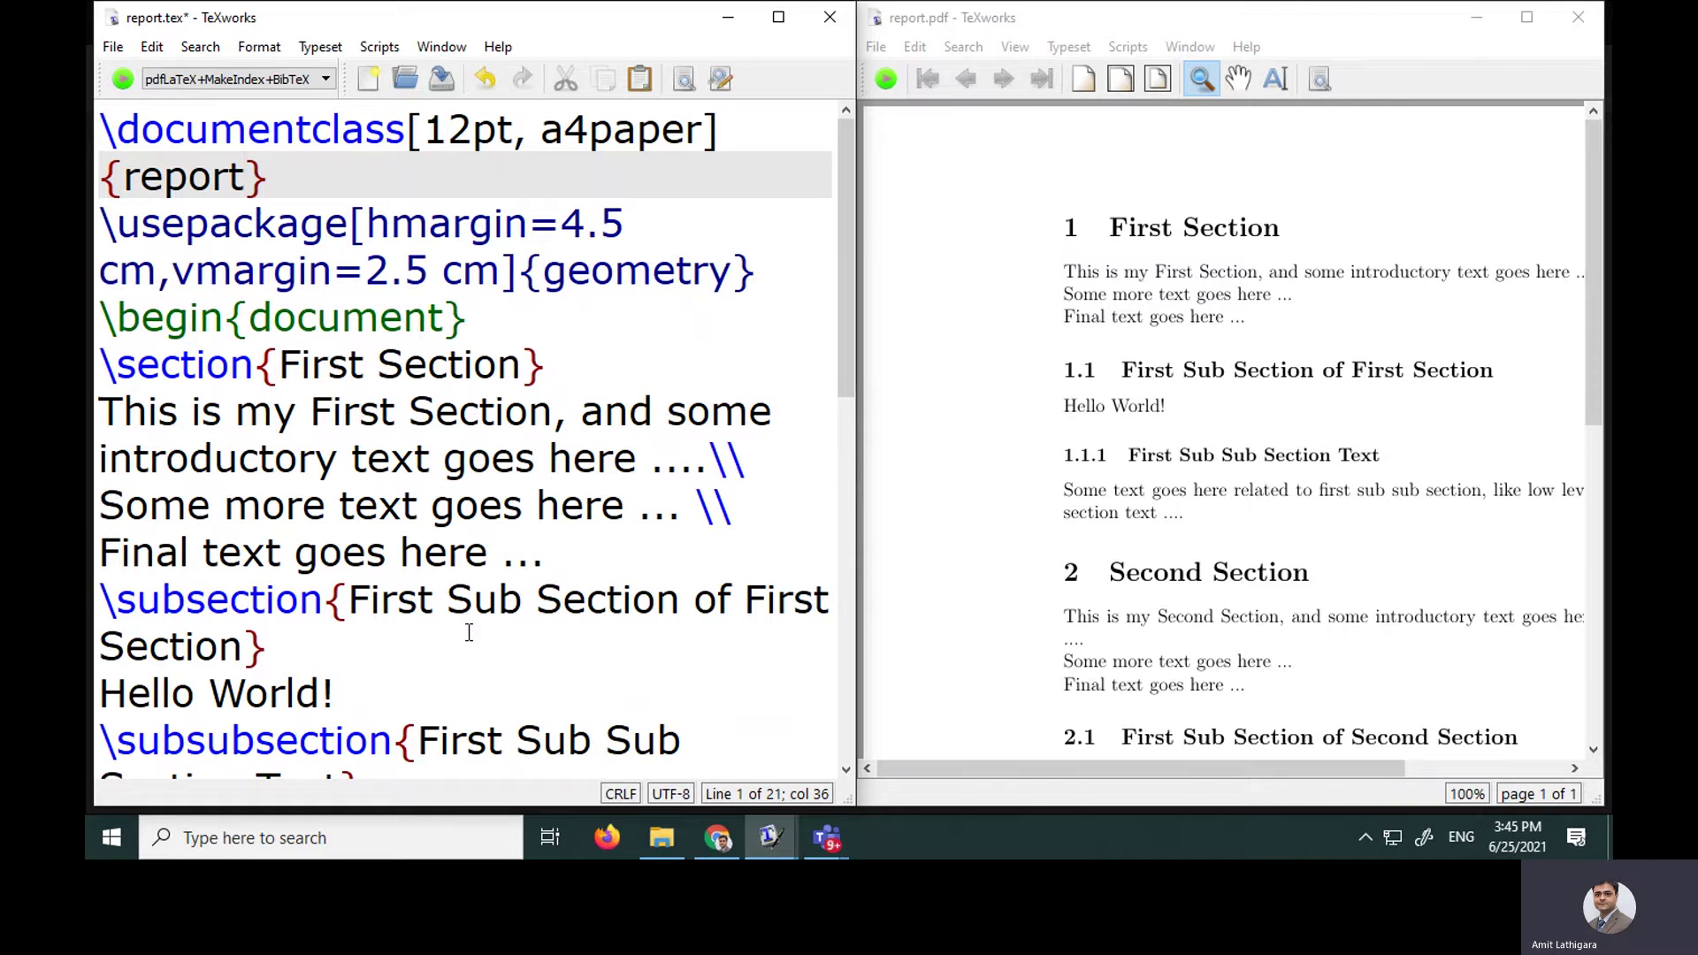
{"action": "left_click", "coordinate": [122, 80]}
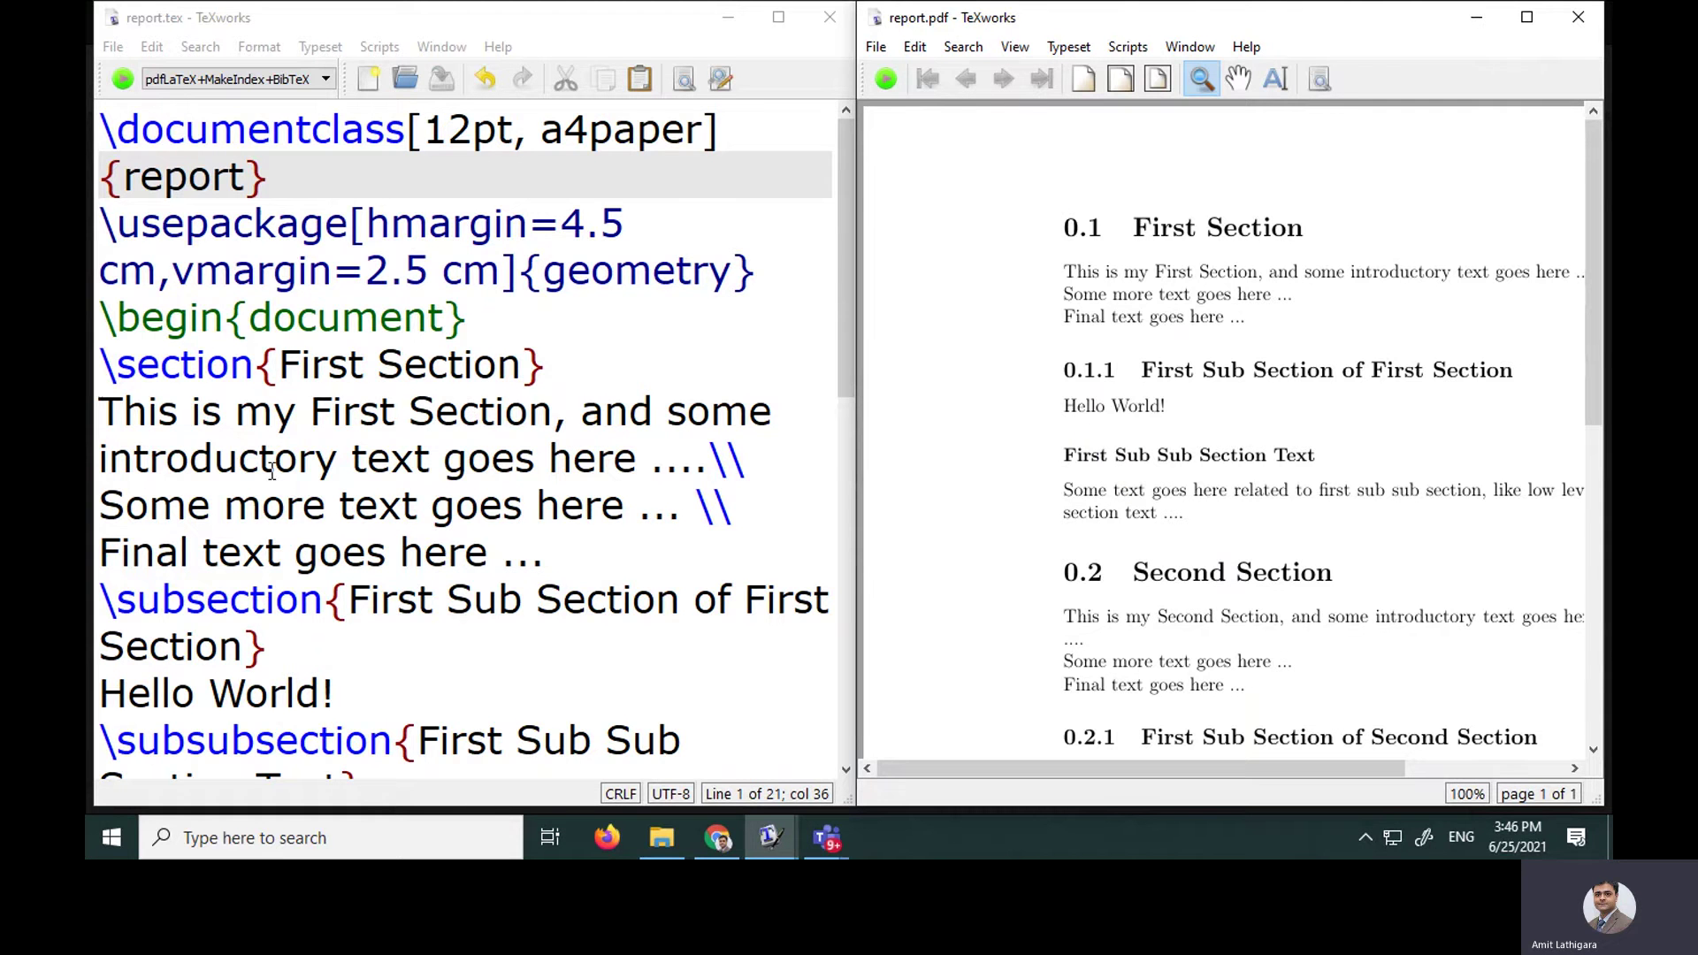
{"action": "scroll", "coordinate": [271, 472], "scroll_direction": "down", "scroll_amount": 4}
{"action": "scroll", "coordinate": [353, 526], "scroll_direction": "up", "scroll_amount": 3}
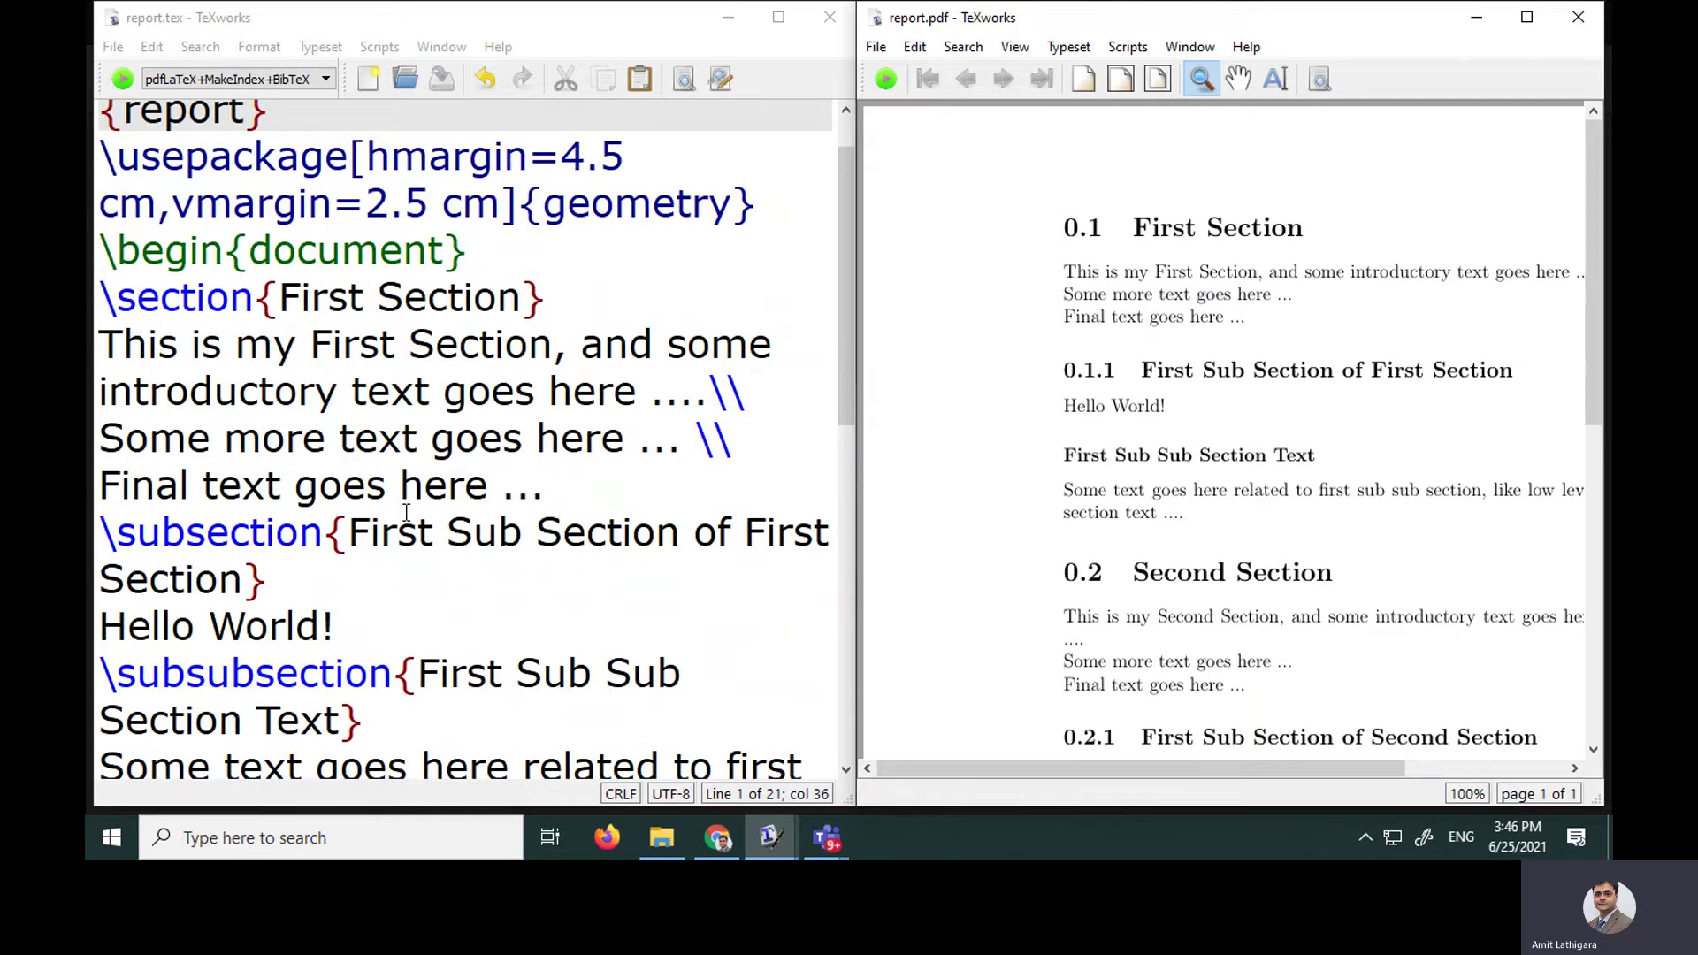
{"action": "scroll", "coordinate": [351, 605], "scroll_direction": "up", "scroll_amount": 1}
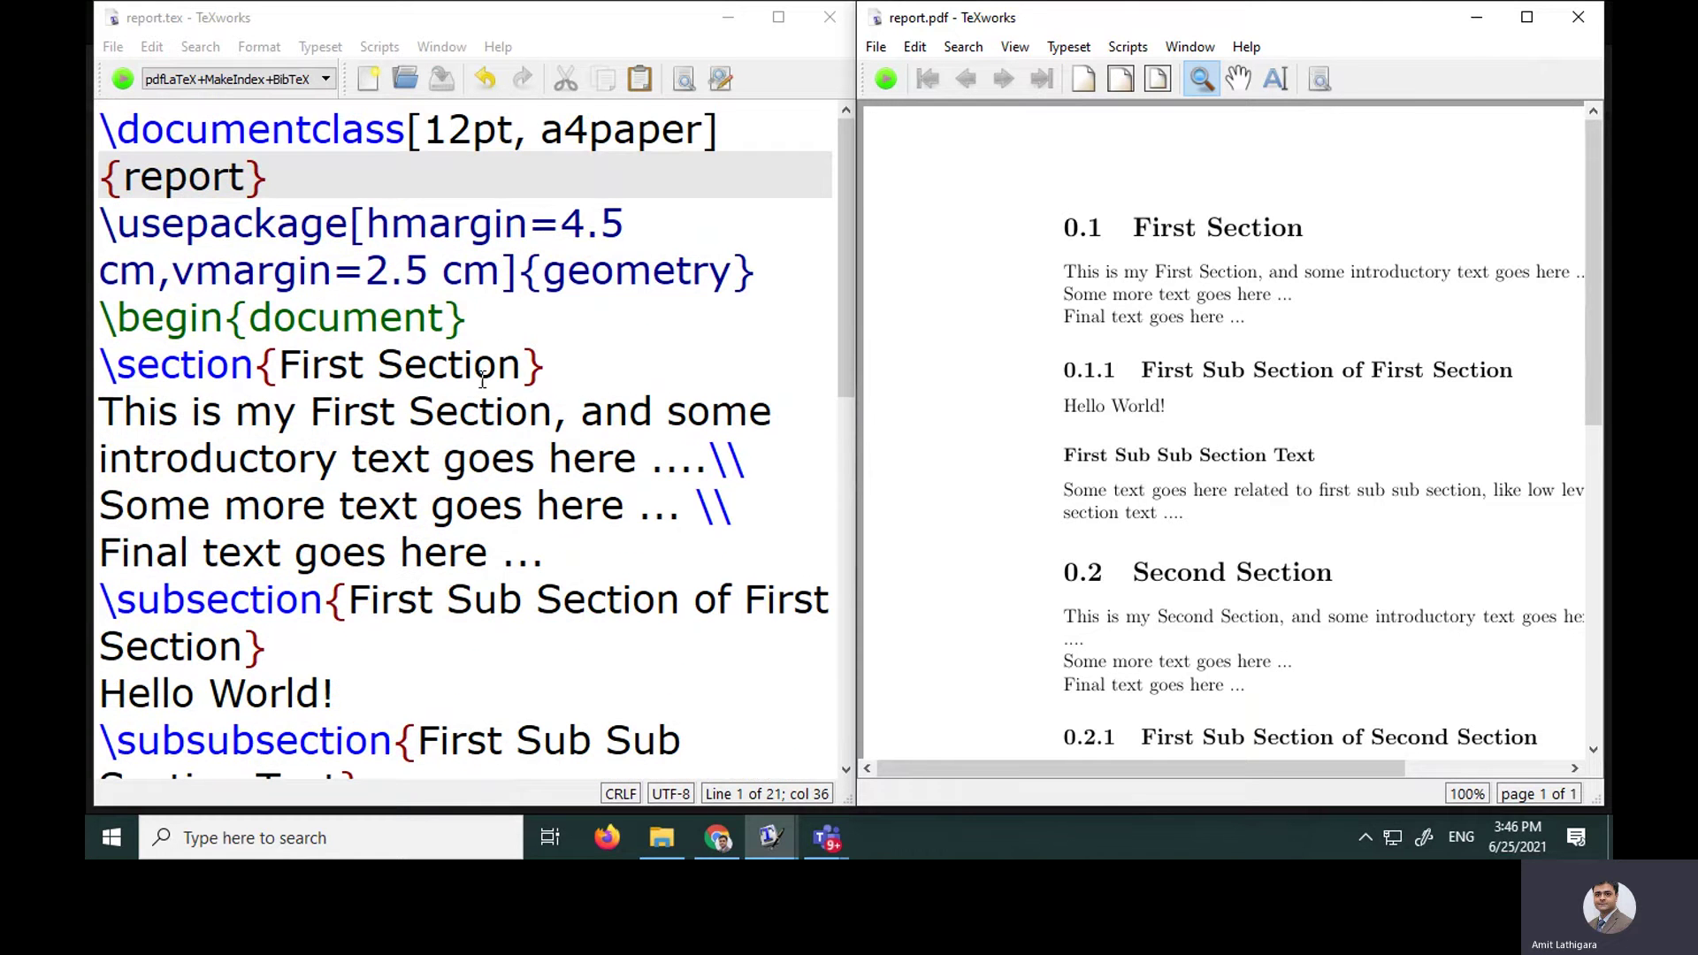
- Add \chapter{First Chapter Title} on a new line after \begin{document}
{"action": "left_click", "coordinate": [504, 327]}
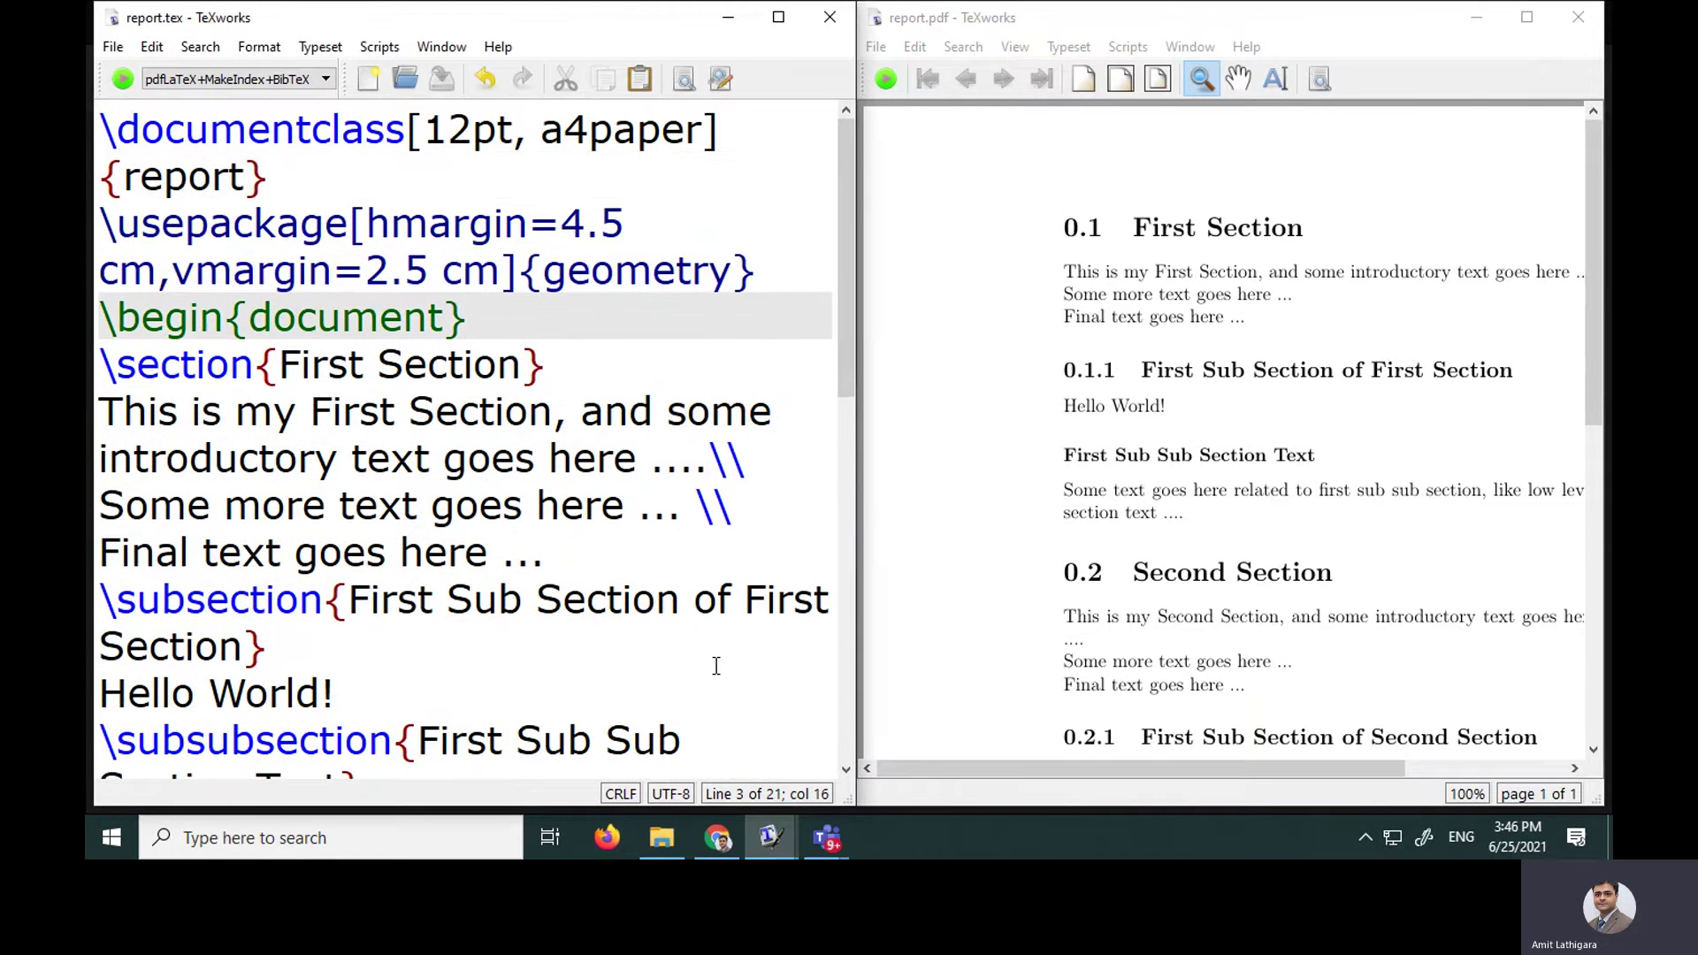
{"action": "key", "text": "Return"}
{"action": "type", "text": "\\chapter "}
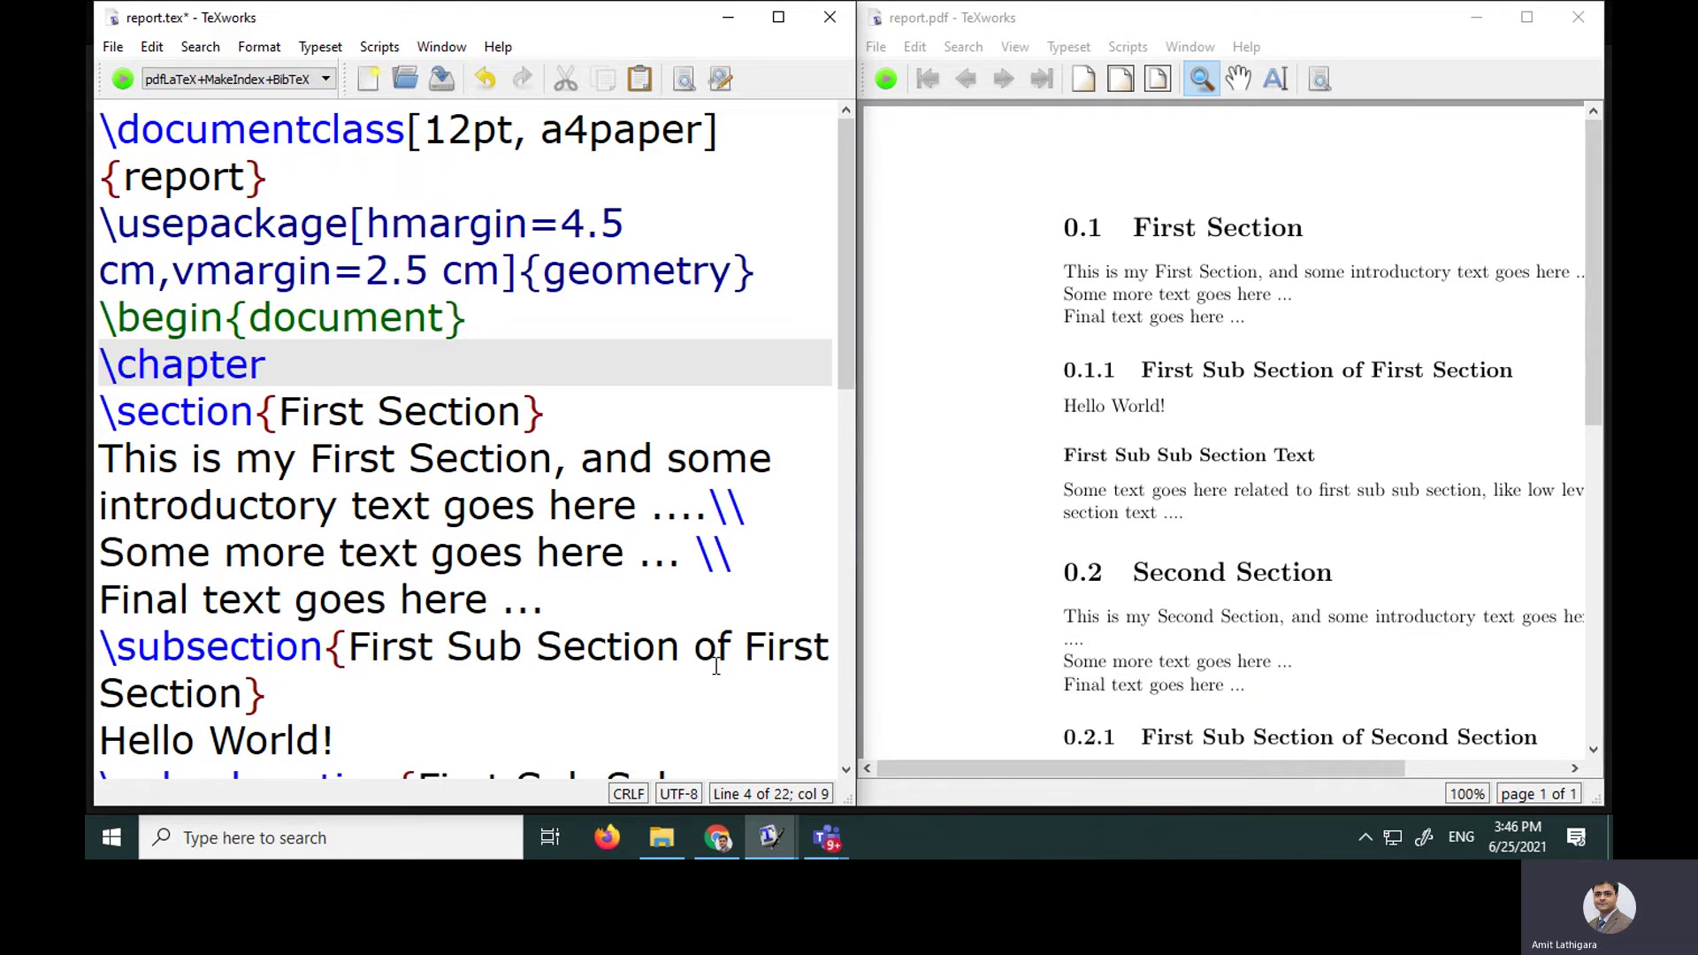
{"action": "type", "text": "{First Chapte"}
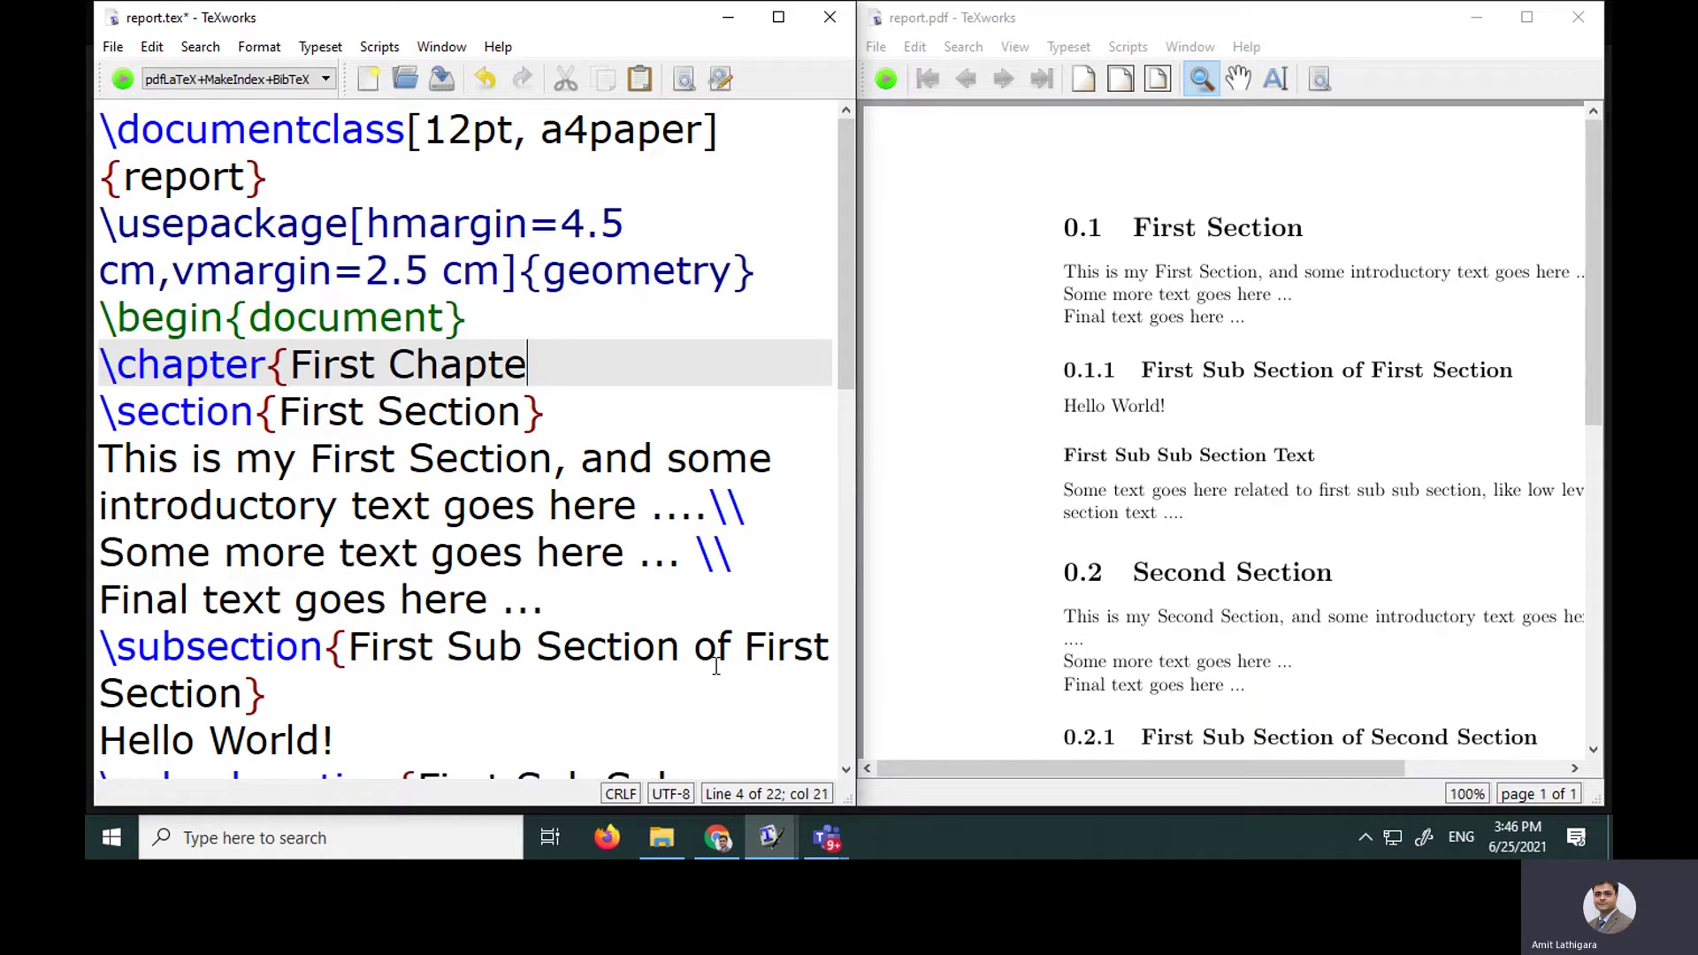
{"action": "type", "text": "r Title}"}
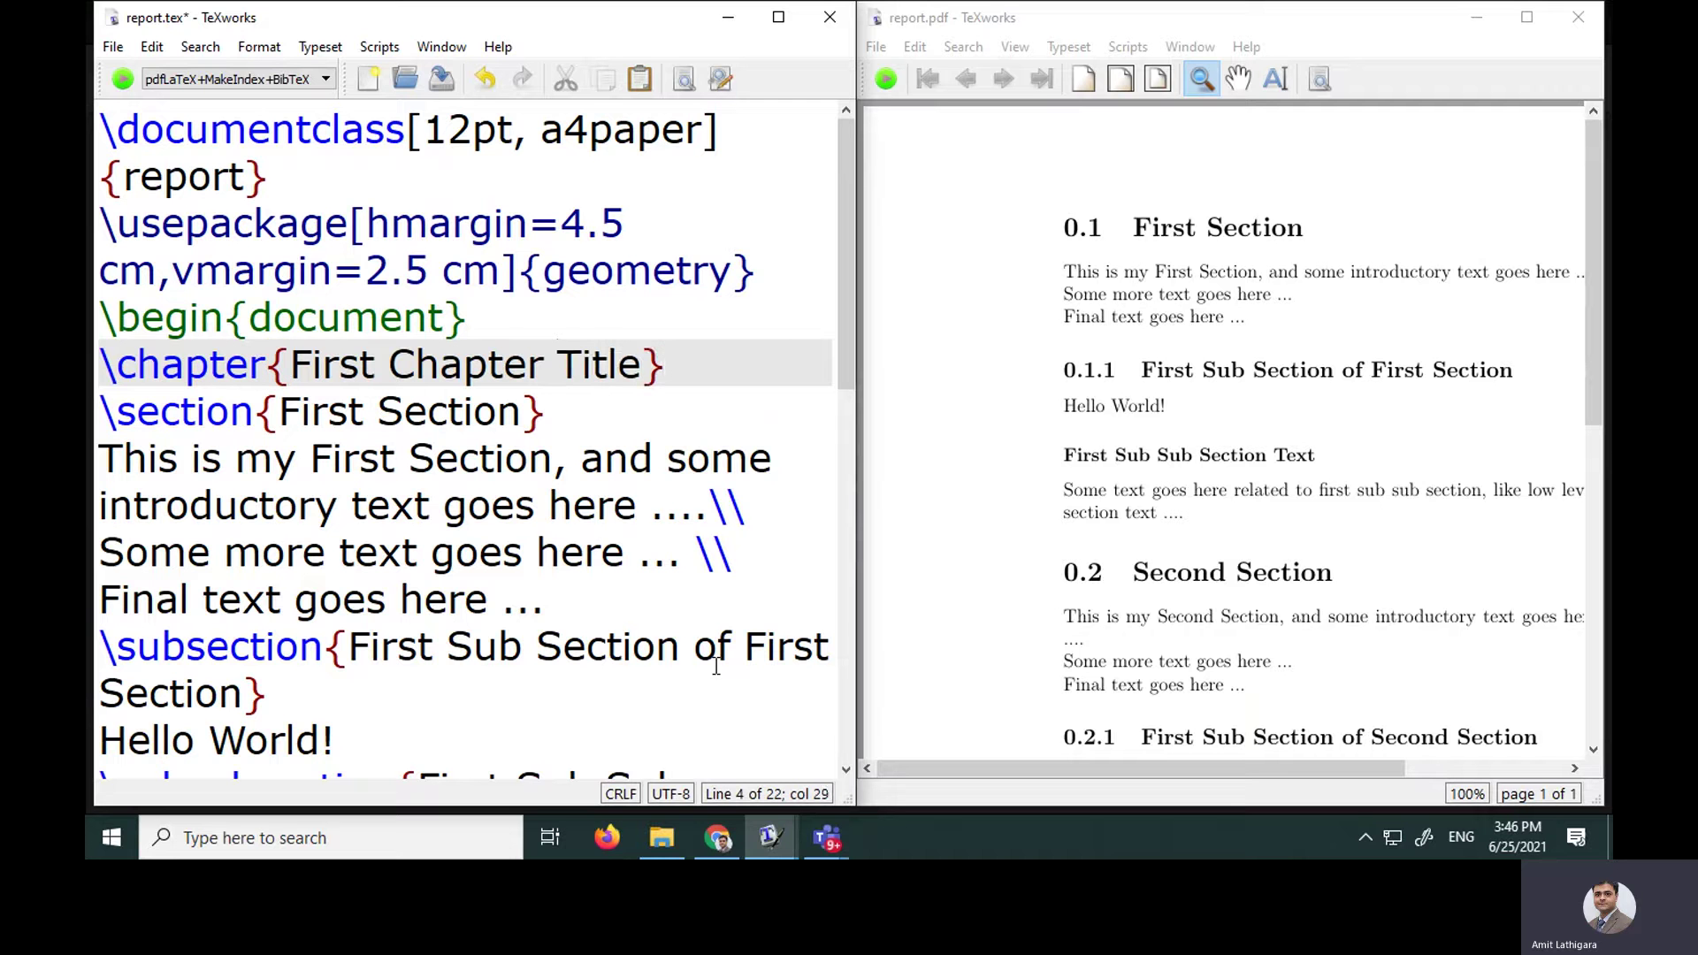
- Recompile and check the PDF shows Chapter 1 First Chapter Title with sections 1.1 and 1.2
{"action": "left_click", "coordinate": [116, 85]}
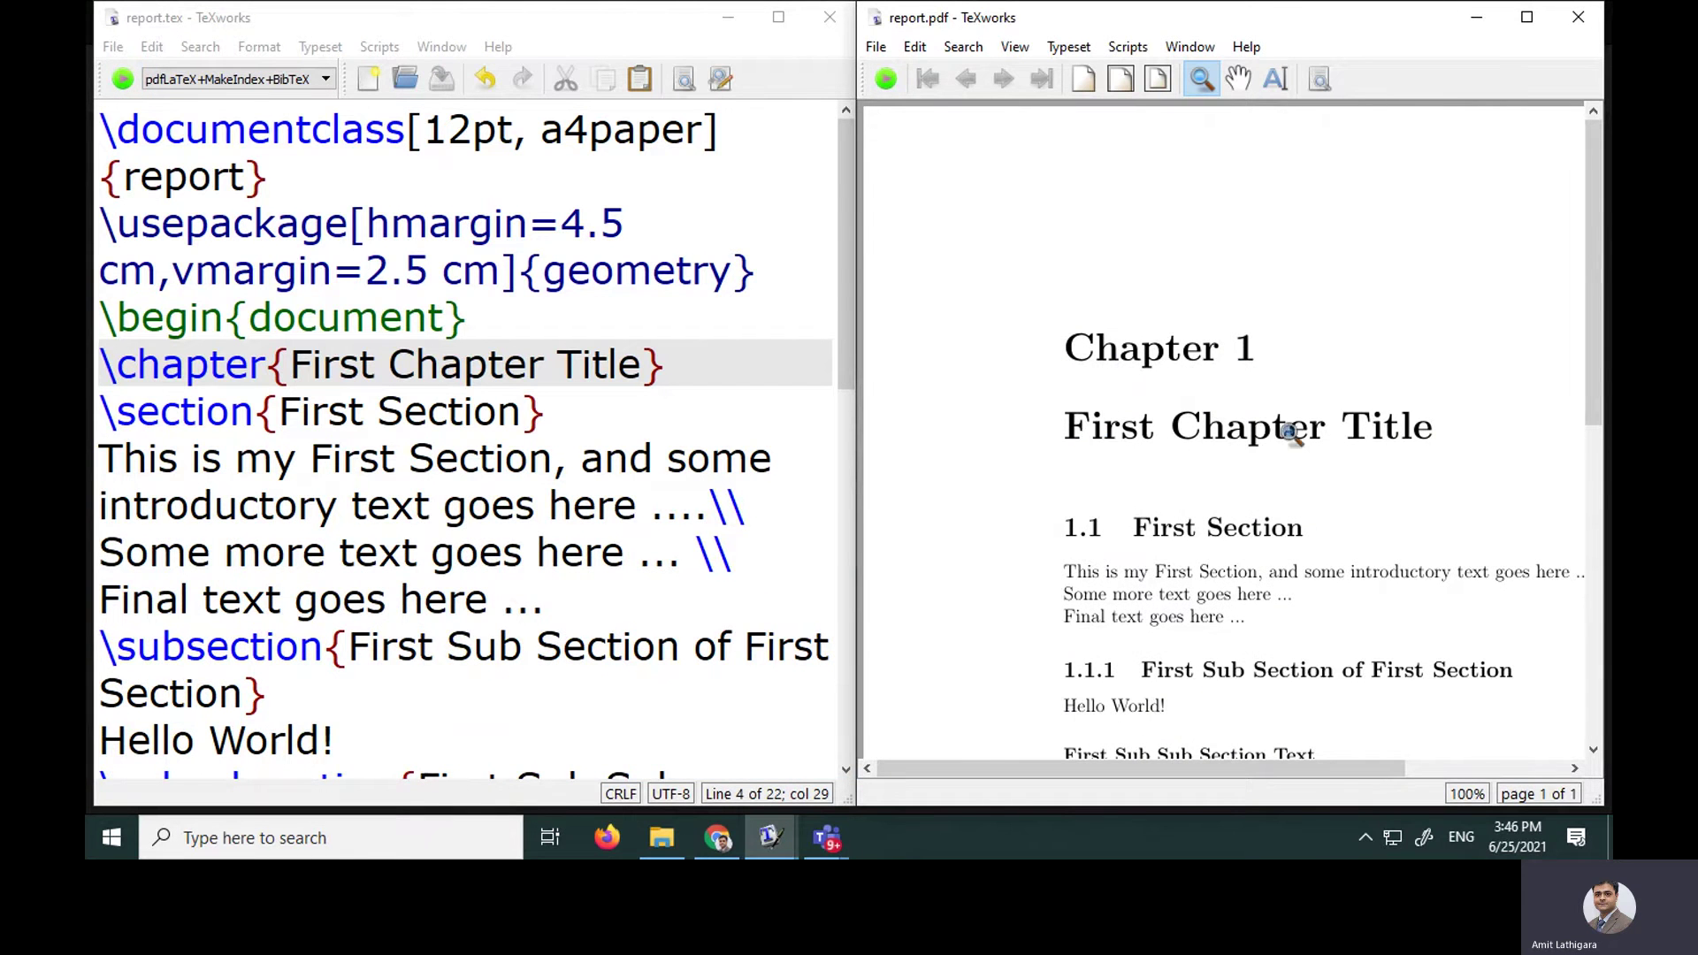
{"action": "scroll", "coordinate": [1273, 446], "scroll_direction": "down", "scroll_amount": 5}
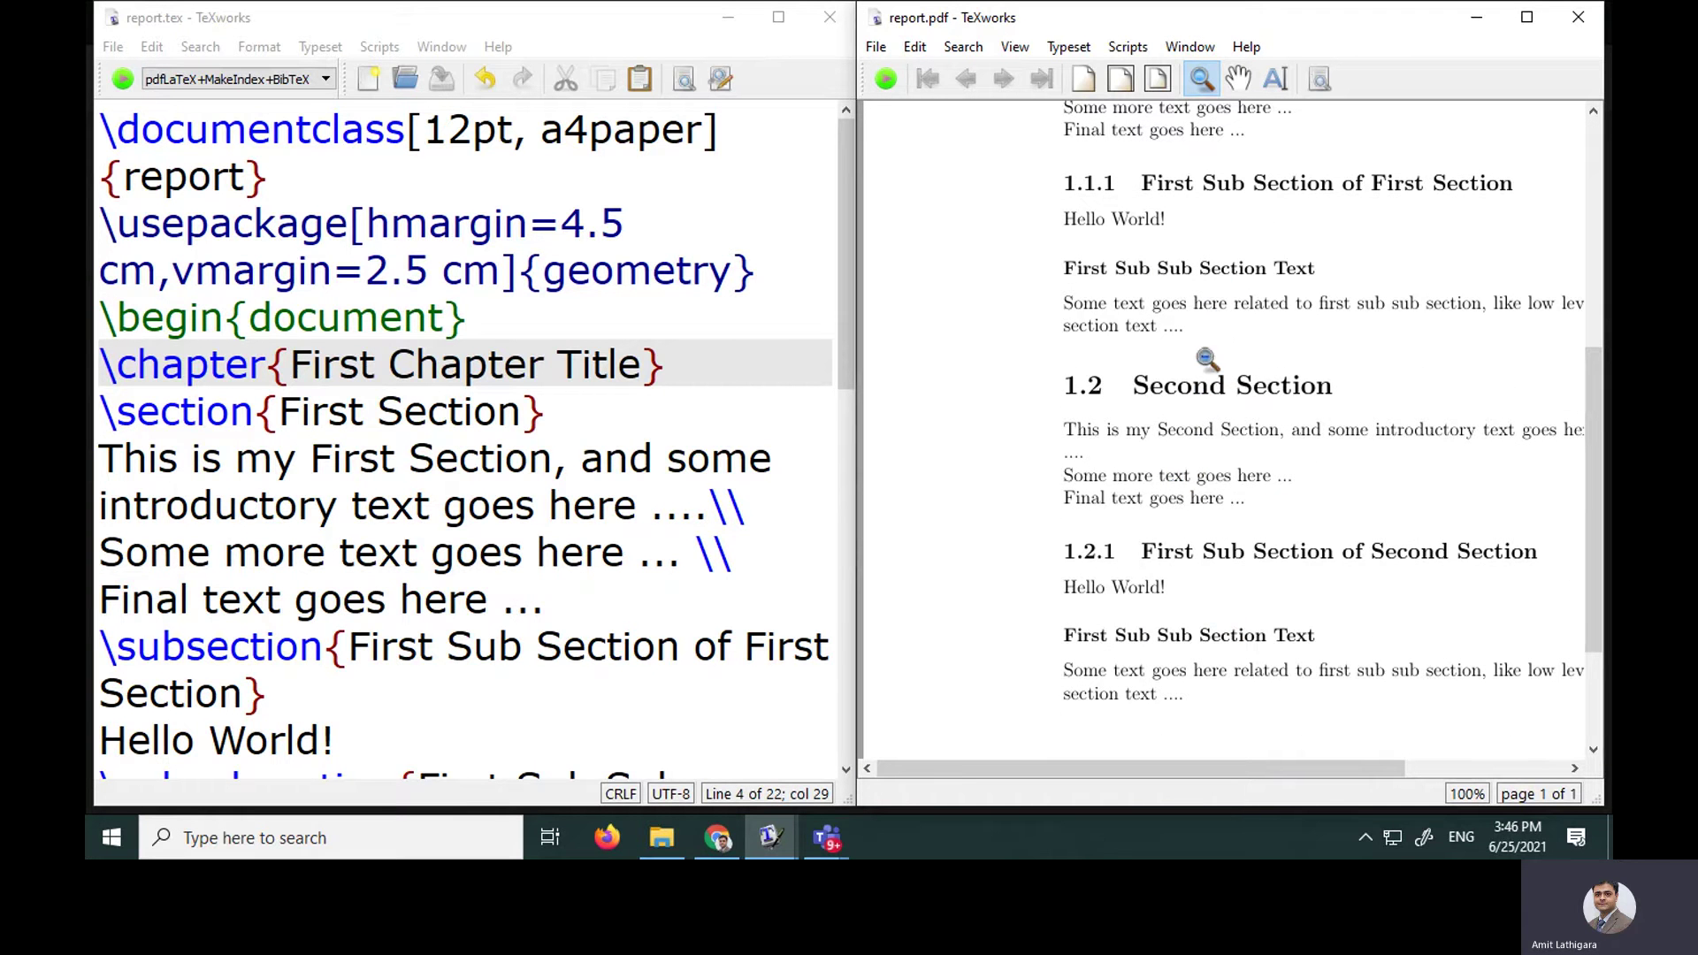
{"action": "scroll", "coordinate": [356, 460], "scroll_direction": "down", "scroll_amount": 1}
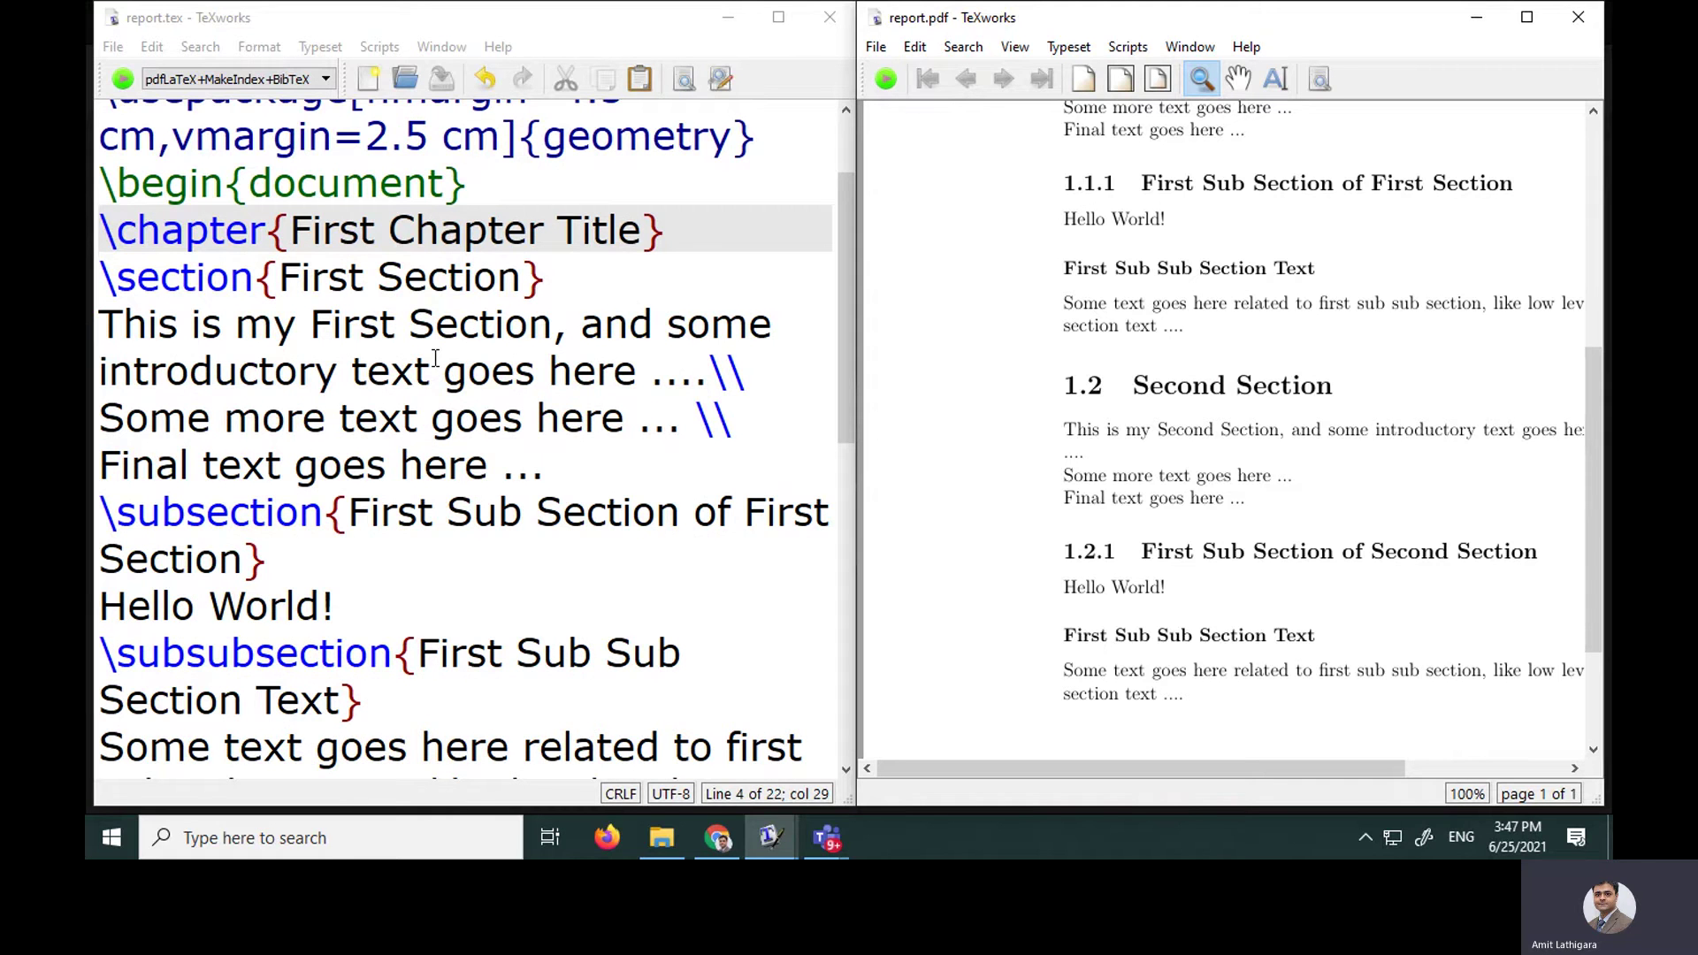
{"action": "scroll", "coordinate": [1043, 354], "scroll_direction": "up", "scroll_amount": 3}
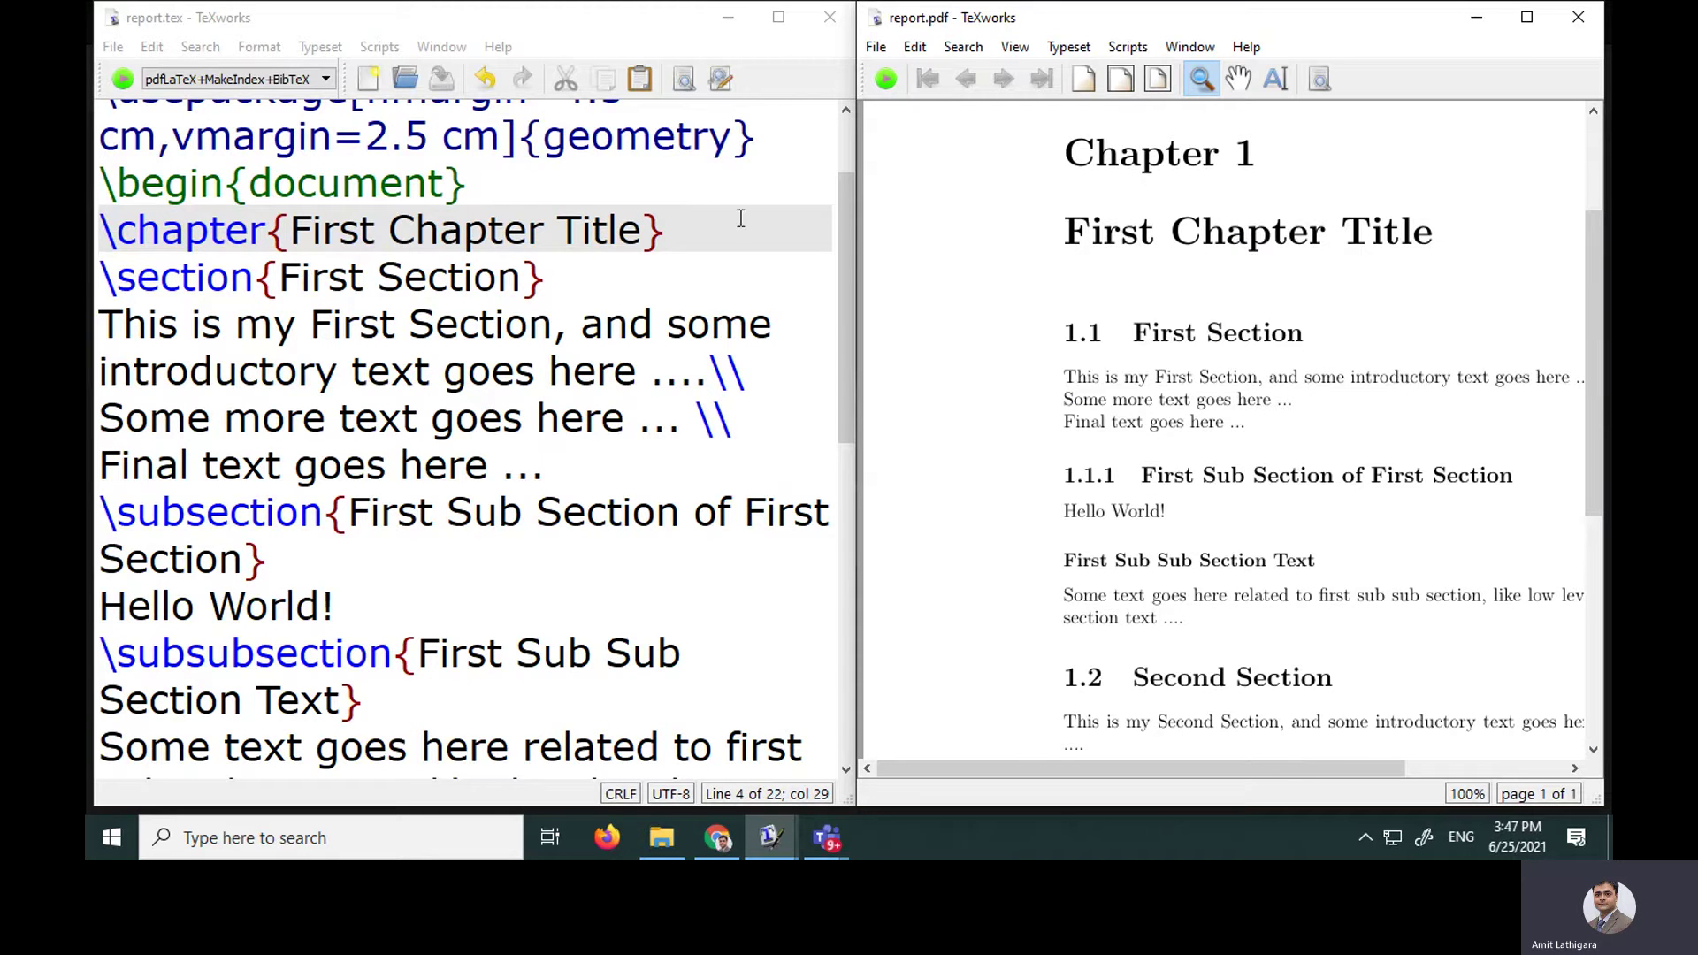
- Insert a \tableofcontents line right after \begin{document}
{"action": "scroll", "coordinate": [752, 204], "scroll_direction": "up", "scroll_amount": 1}
{"action": "left_click", "coordinate": [522, 329]}
{"action": "type", "text": "\\"}
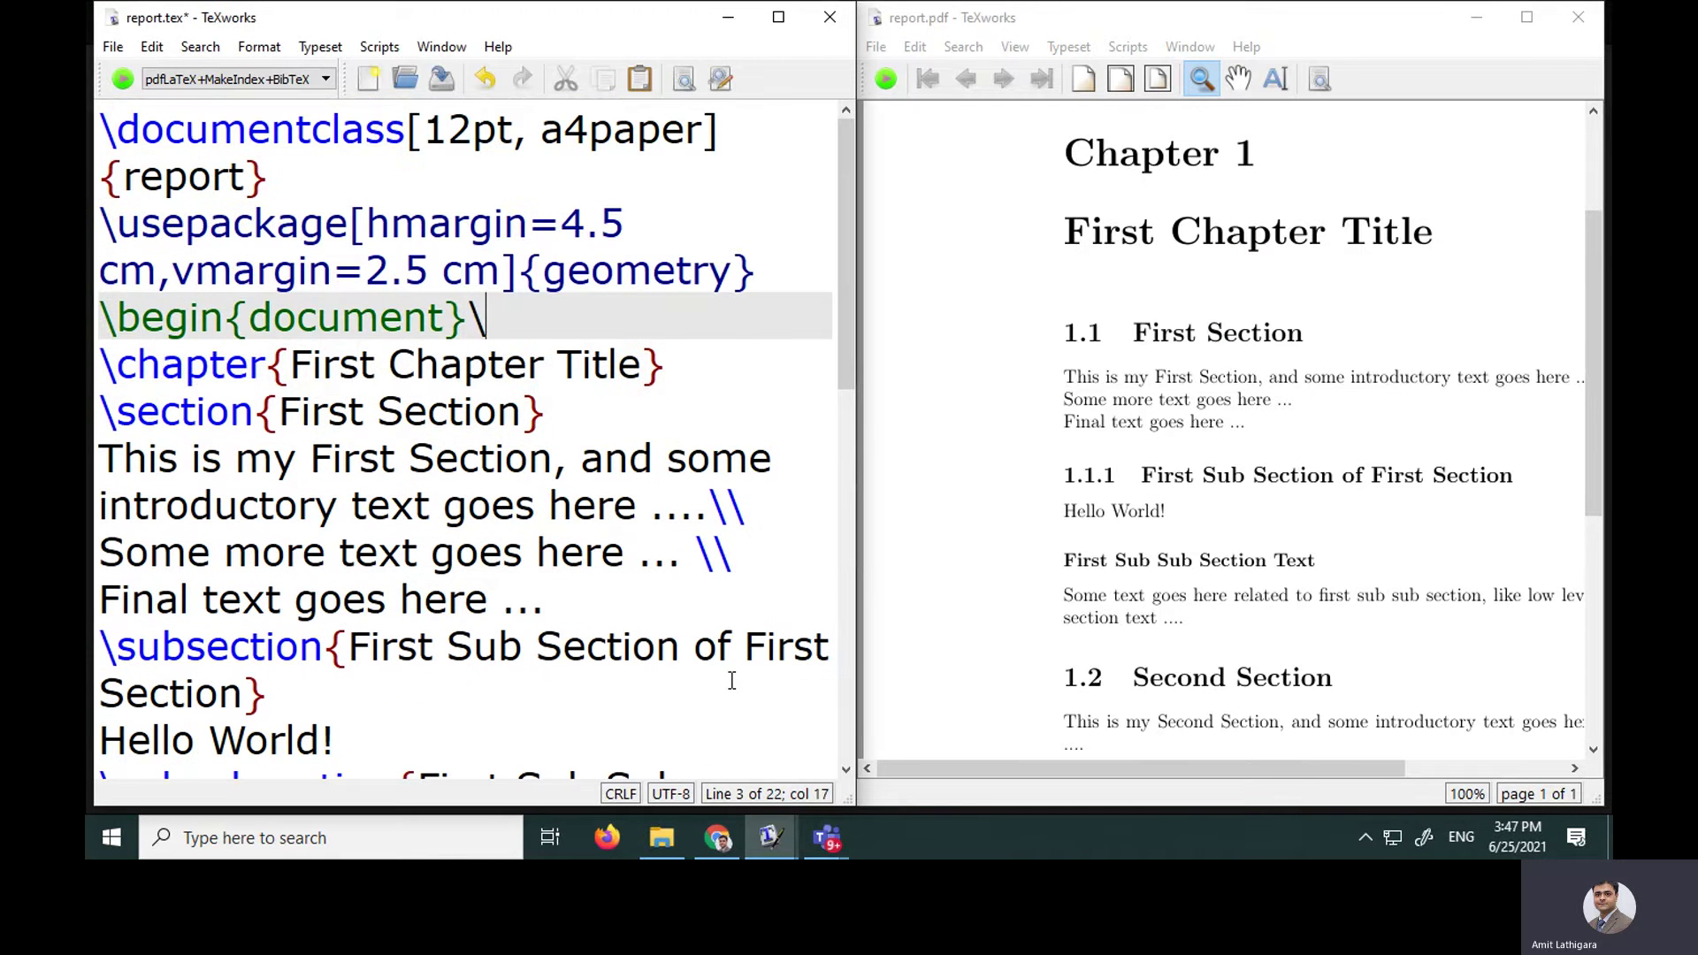
{"action": "key", "text": "BackSpace"}
{"action": "key", "text": "Return"}
{"action": "type", "text": "\\table"}
{"action": "key", "text": "BackSpace"}
{"action": "type", "text": "of con"}
{"action": "key", "text": "BackSpace"}
{"action": "key", "text": "BackSpace"}
{"action": "key", "text": "BackSpace"}
{"action": "key", "text": "BackSpace"}
{"action": "type", "text": "contents"}
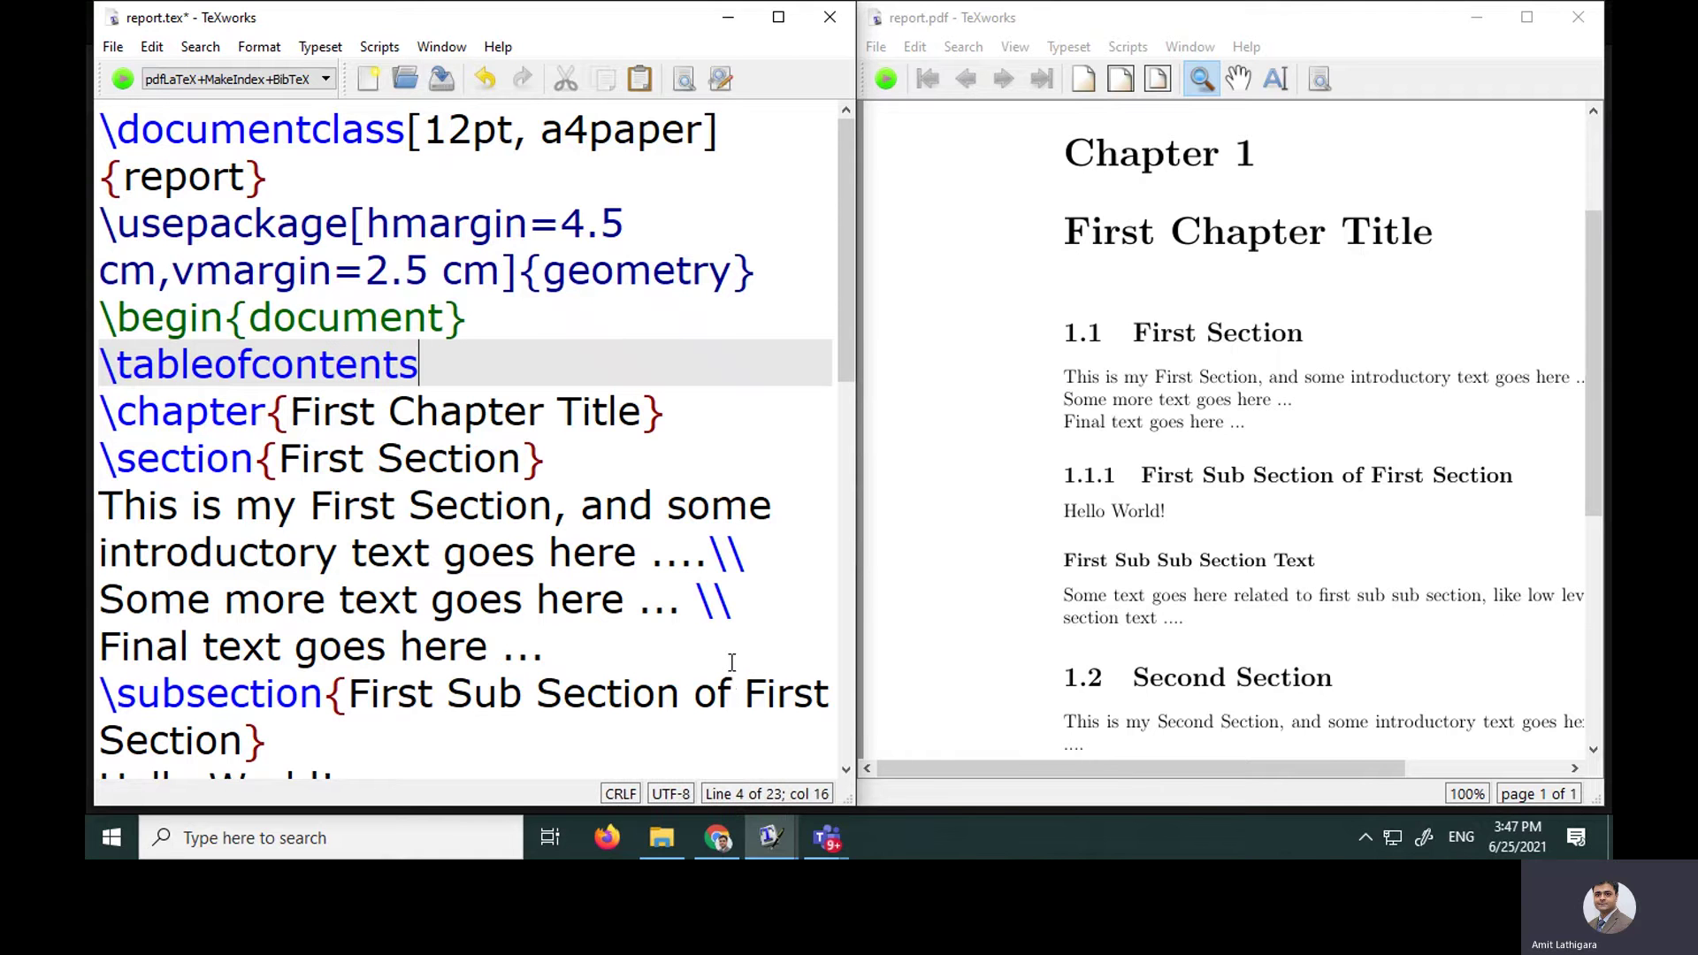
- Typeset and inspect the new Contents page with its page numbers
{"action": "left_click", "coordinate": [124, 86]}
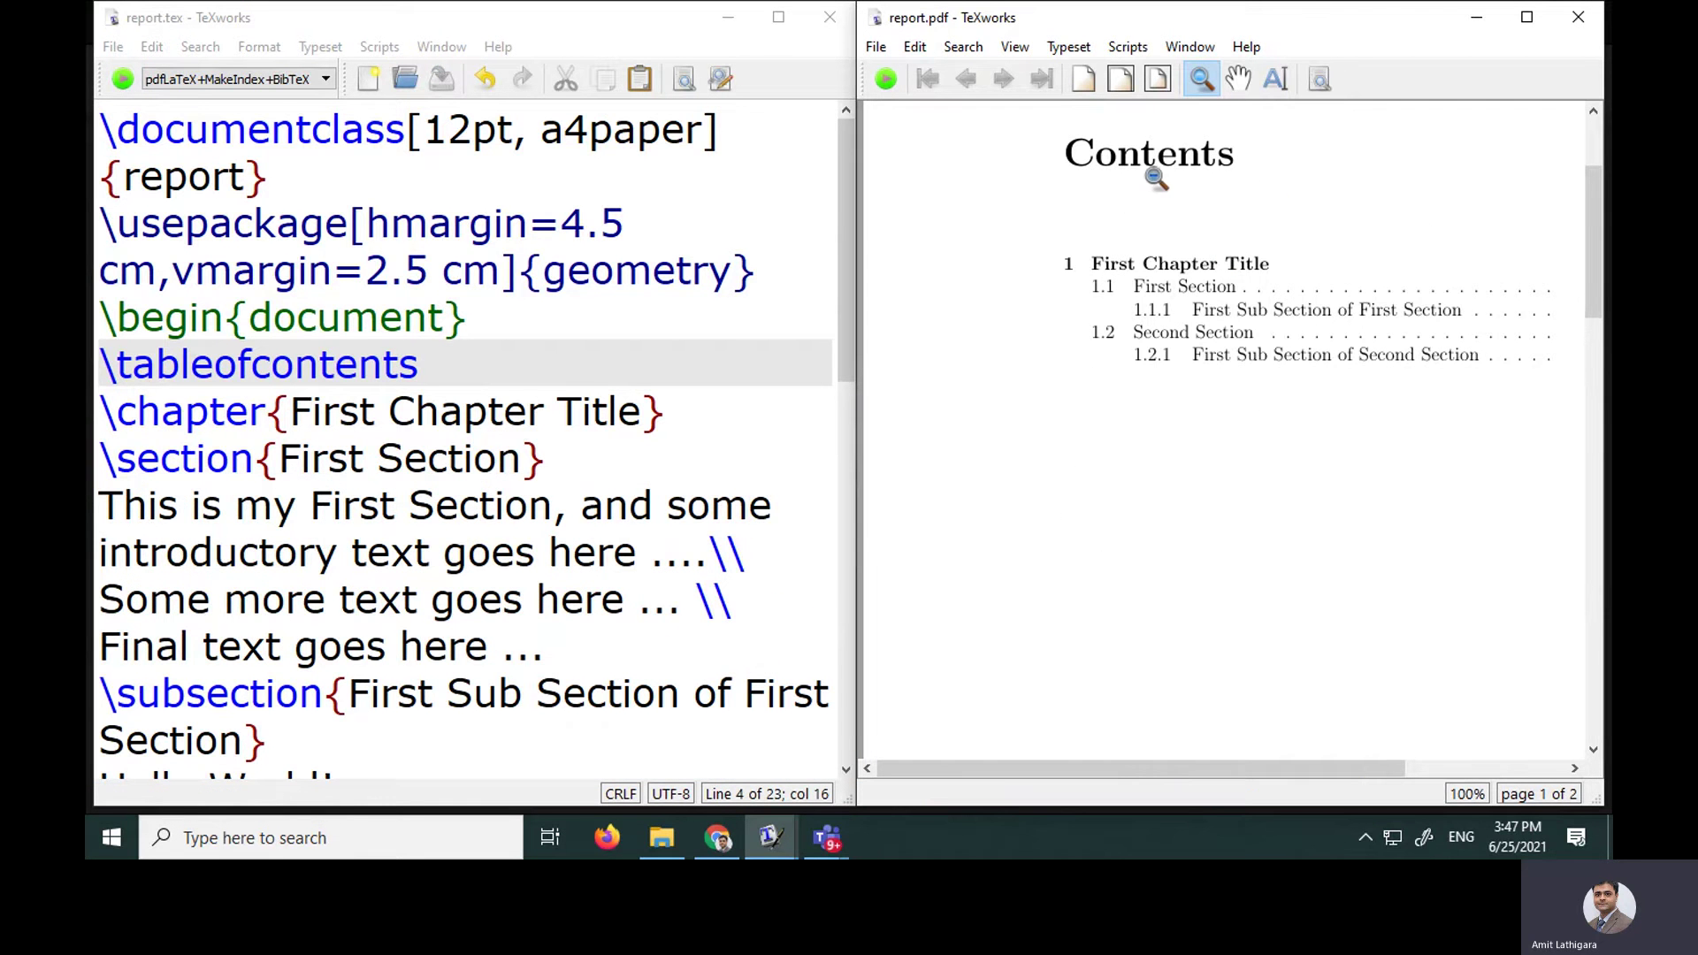
{"action": "mouse_move", "coordinate": [1172, 767]}
{"action": "left_mouse_down"}
{"action": "mouse_move", "coordinate": [1325, 766]}
{"action": "mouse_move", "coordinate": [1147, 771]}
{"action": "left_mouse_up"}
{"action": "left_click_drag", "start_coordinate": [1276, 770], "coordinate": [1232, 790]}
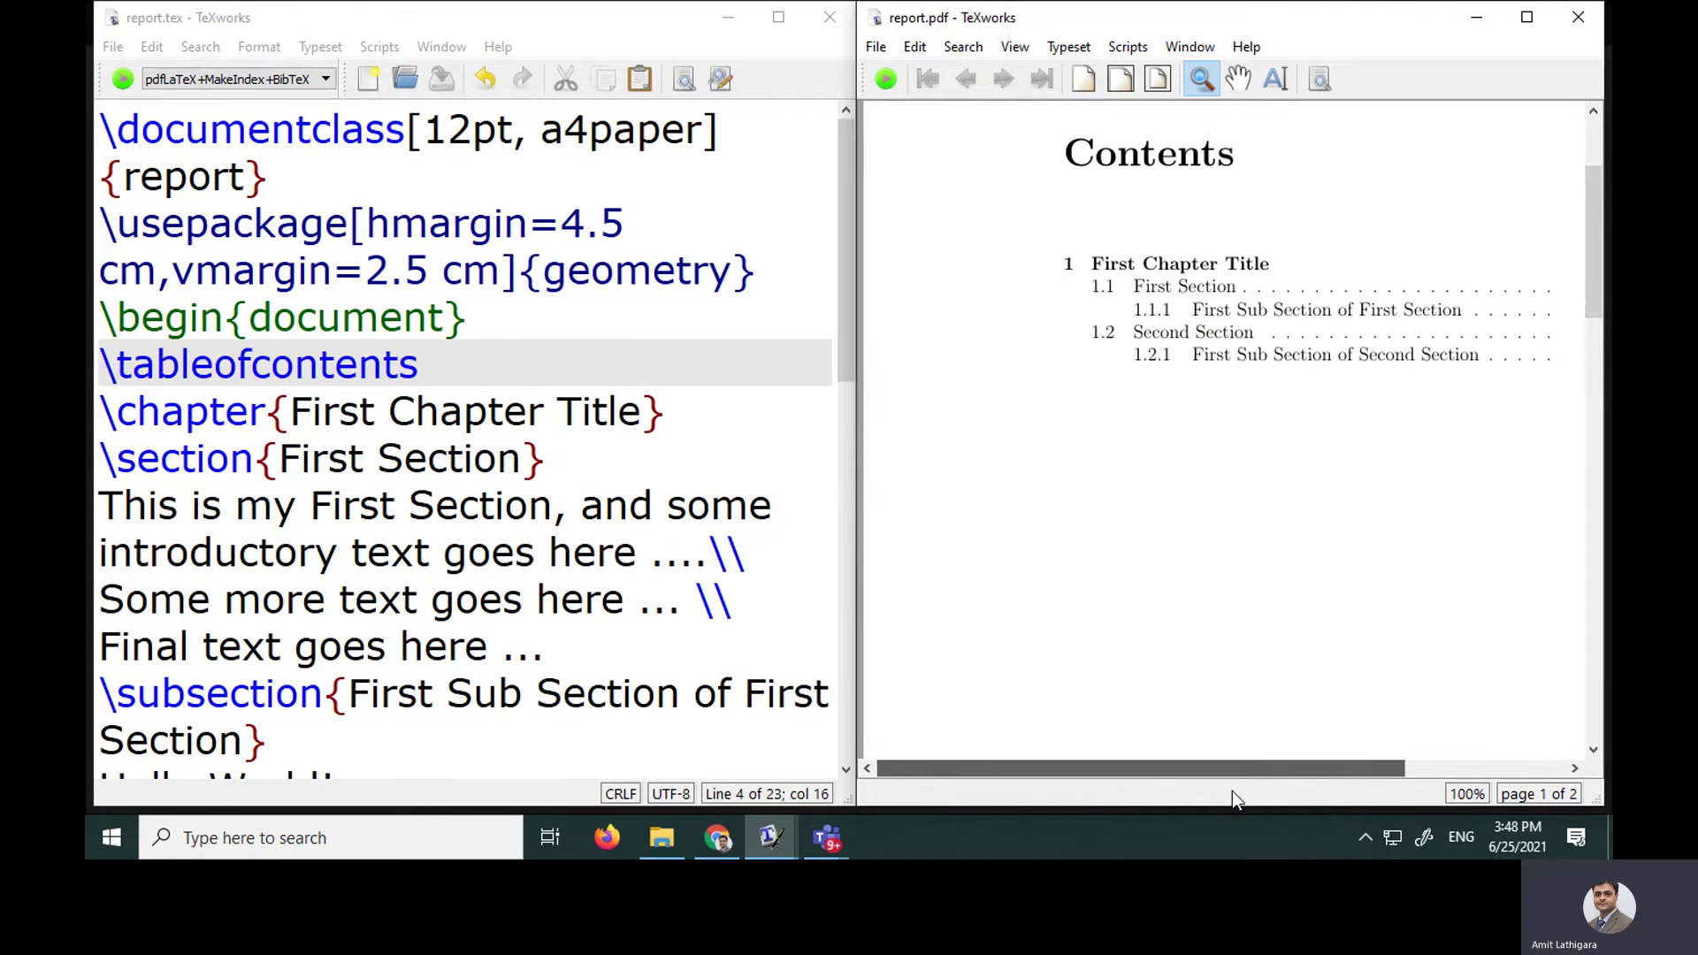
{"action": "left_click_drag", "start_coordinate": [433, 367], "coordinate": [118, 367]}
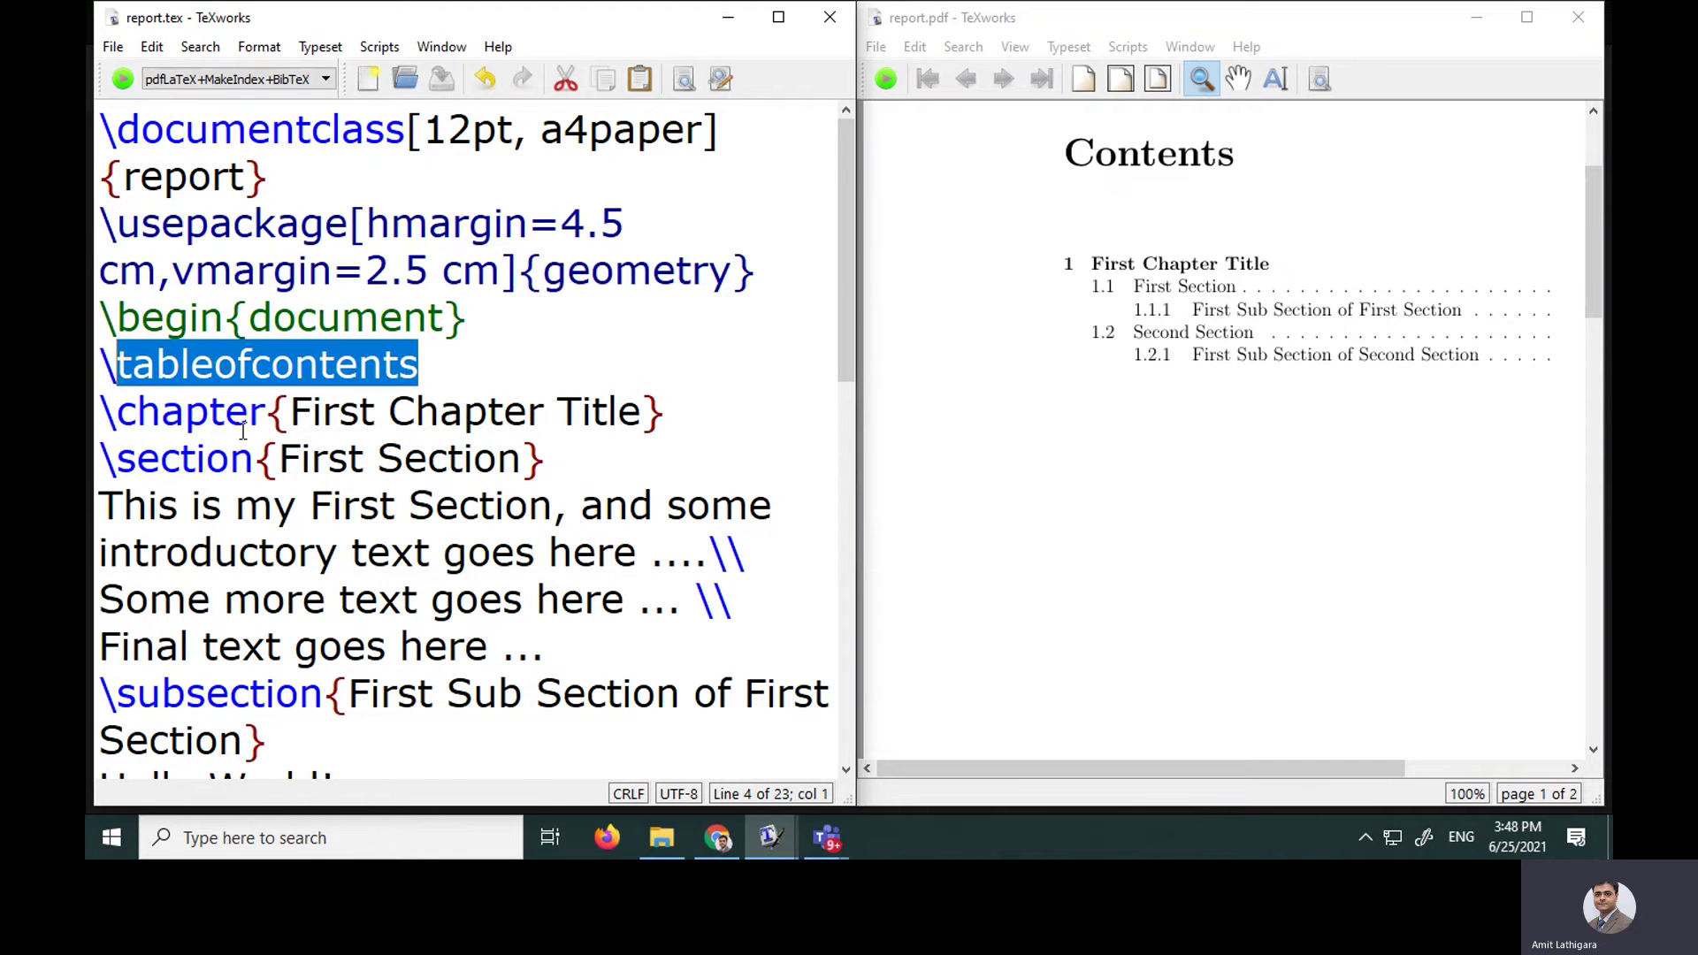
- Shorten the chapter heading to \chapter{First Chapter} and recompile the PDF
{"action": "scroll", "coordinate": [244, 431], "scroll_direction": "down", "scroll_amount": 3}
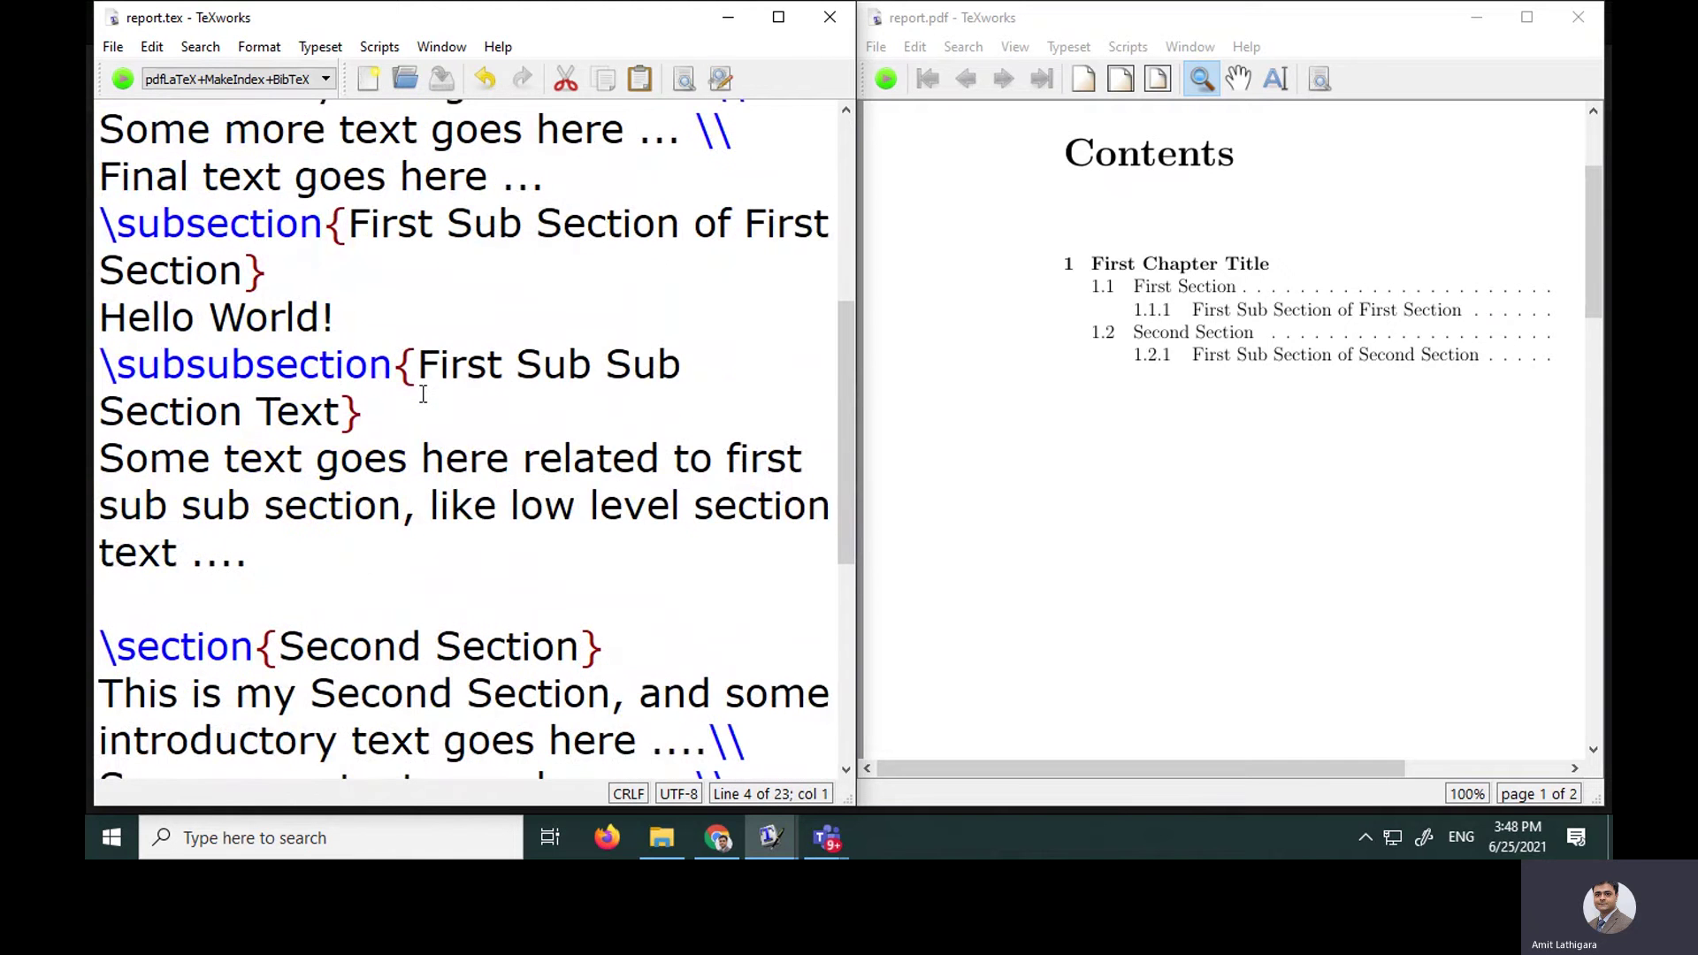
{"action": "scroll", "coordinate": [423, 394], "scroll_direction": "down", "scroll_amount": 3}
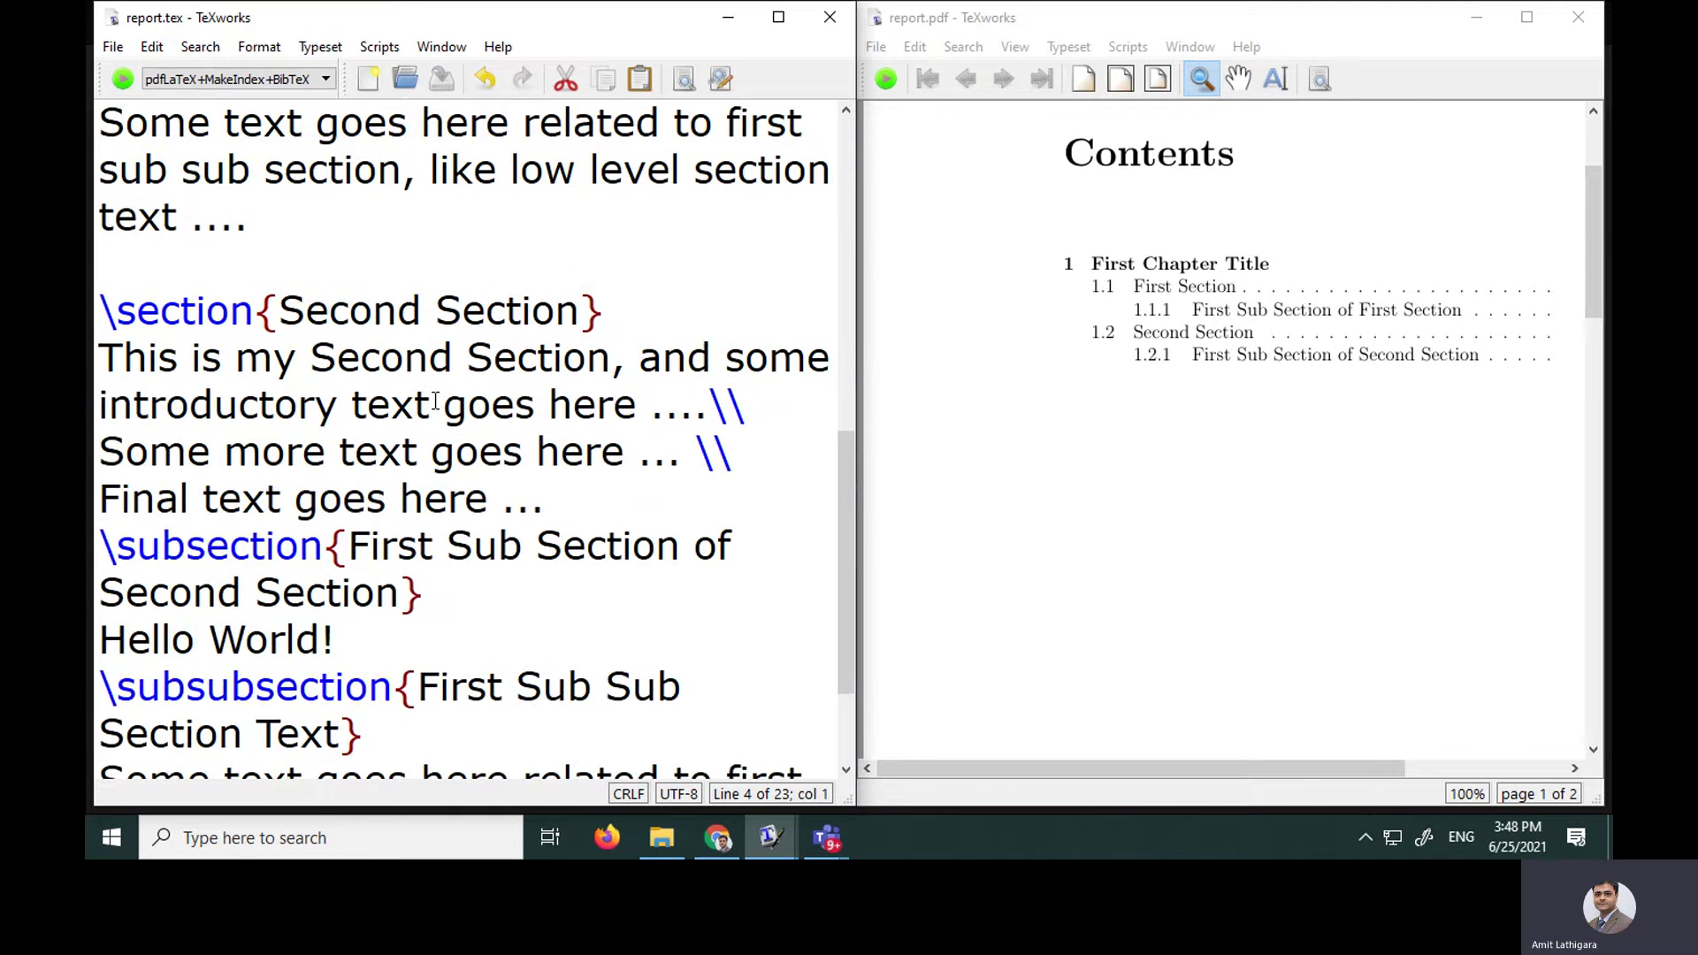
{"action": "scroll", "coordinate": [387, 460], "scroll_direction": "down", "scroll_amount": 1}
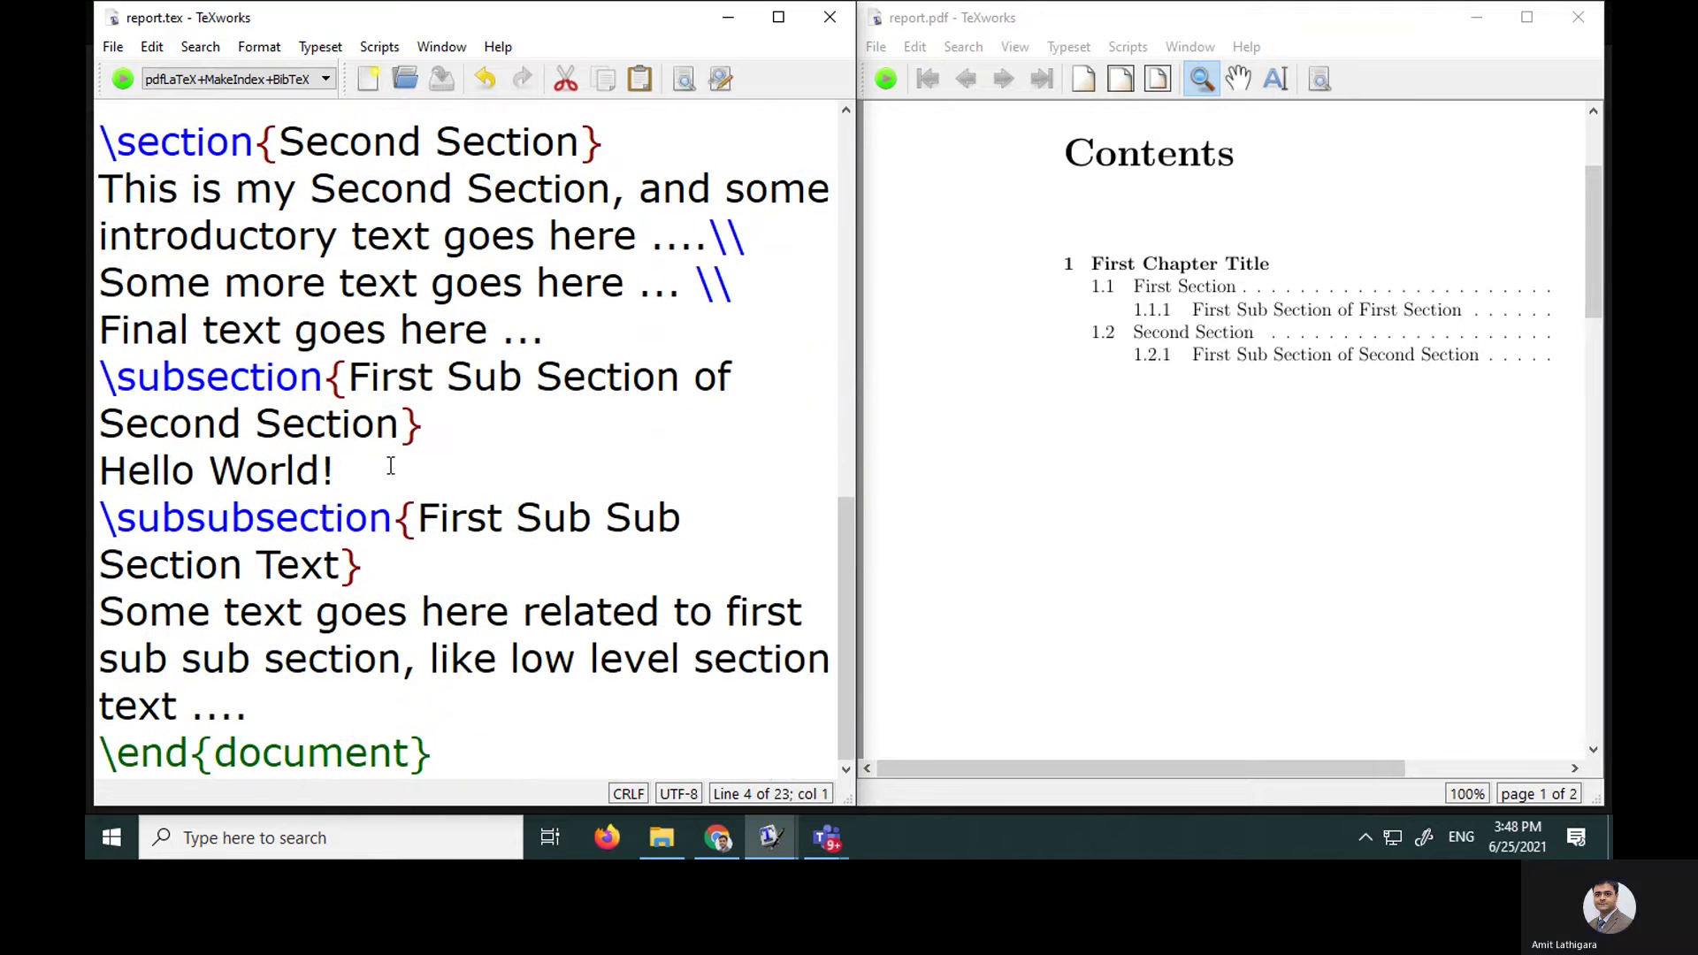
{"action": "scroll", "coordinate": [401, 498], "scroll_direction": "up", "scroll_amount": 4}
{"action": "scroll", "coordinate": [401, 498], "scroll_direction": "up", "scroll_amount": 1}
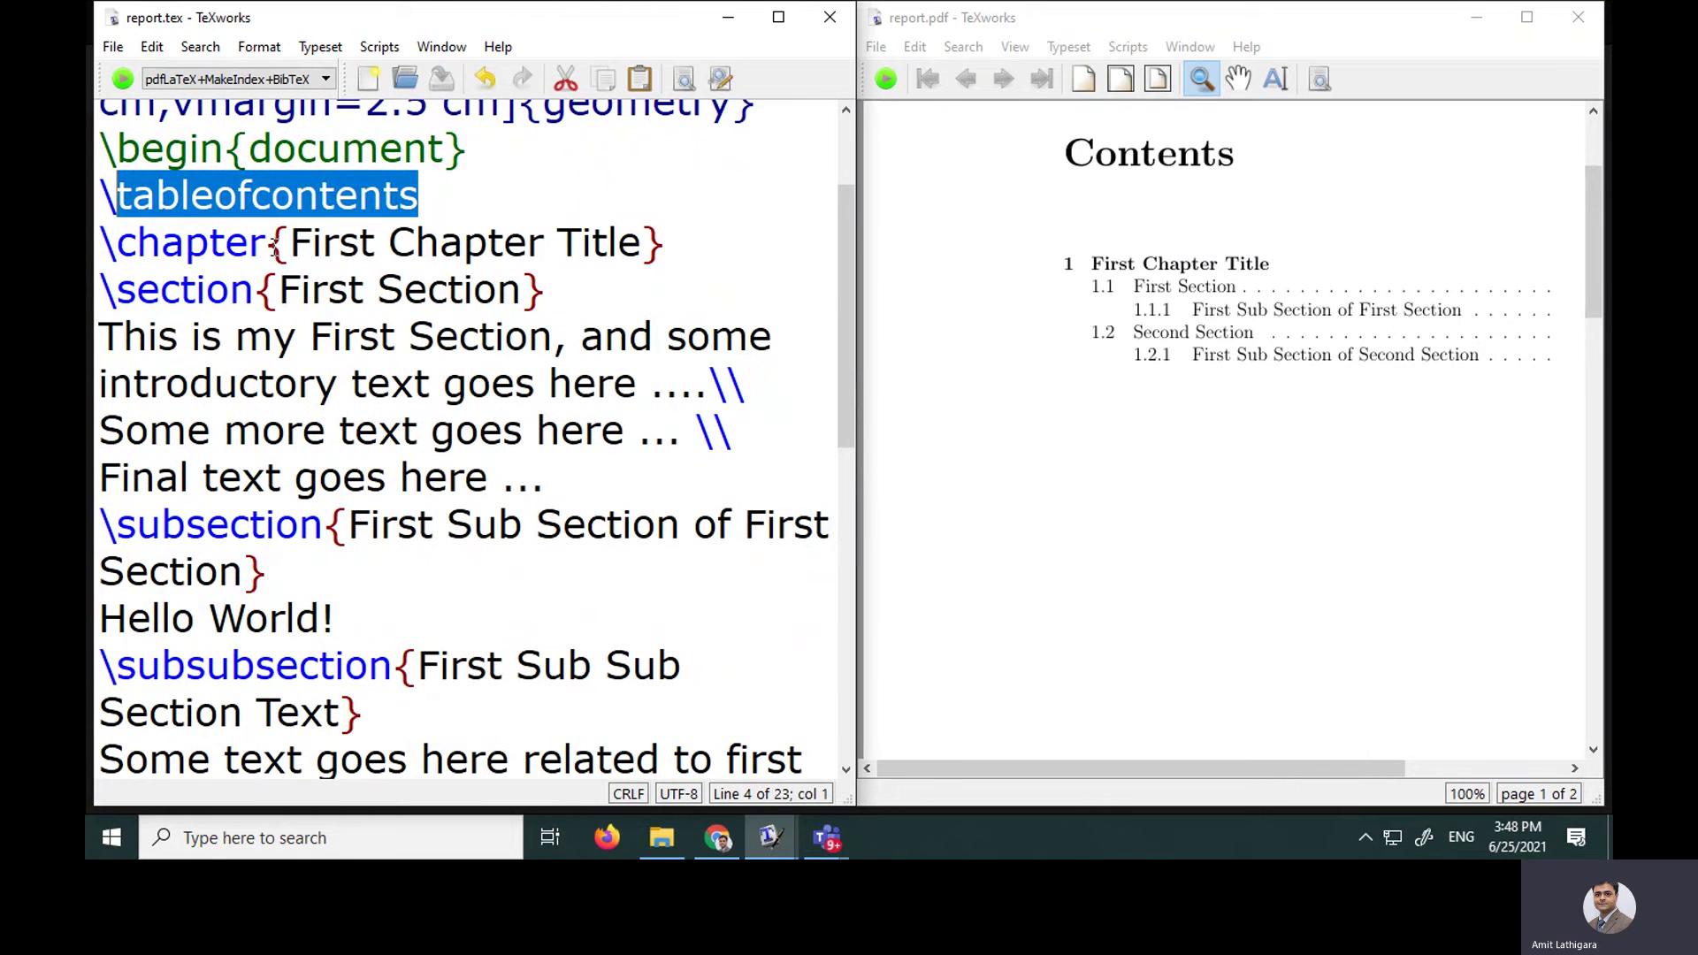
{"action": "left_click_drag", "start_coordinate": [559, 243], "coordinate": [640, 247]}
{"action": "key", "text": "BackSpace"}
{"action": "key", "text": "BackSpace"}
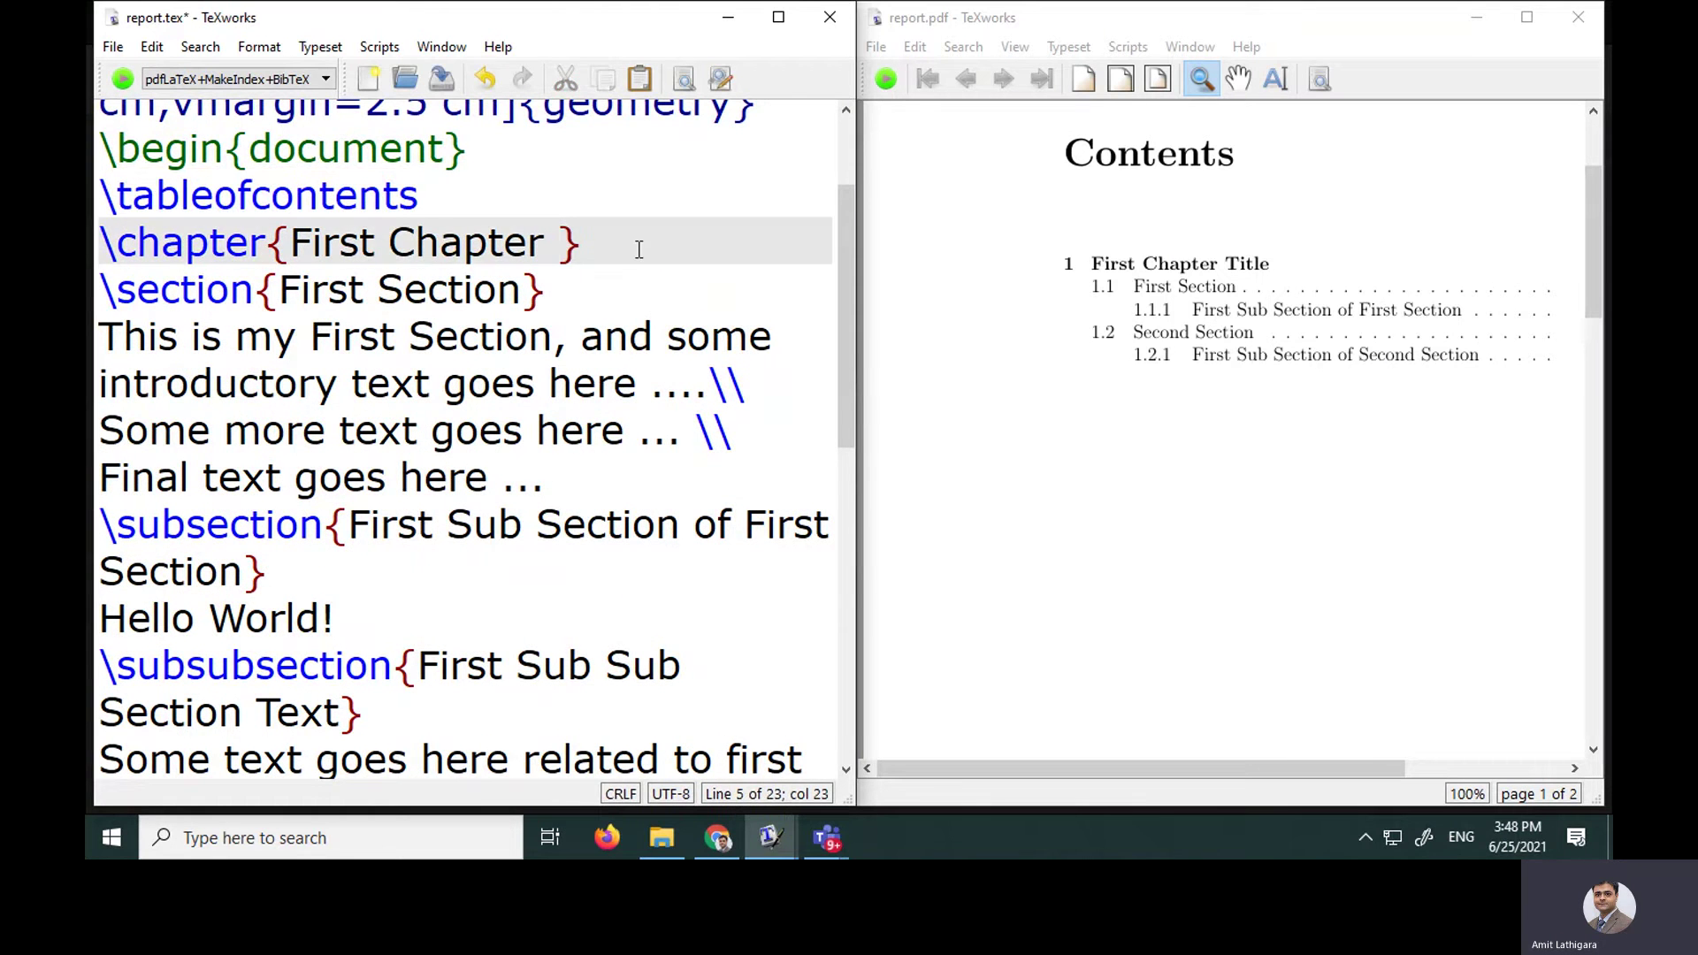
{"action": "left_click", "coordinate": [122, 80]}
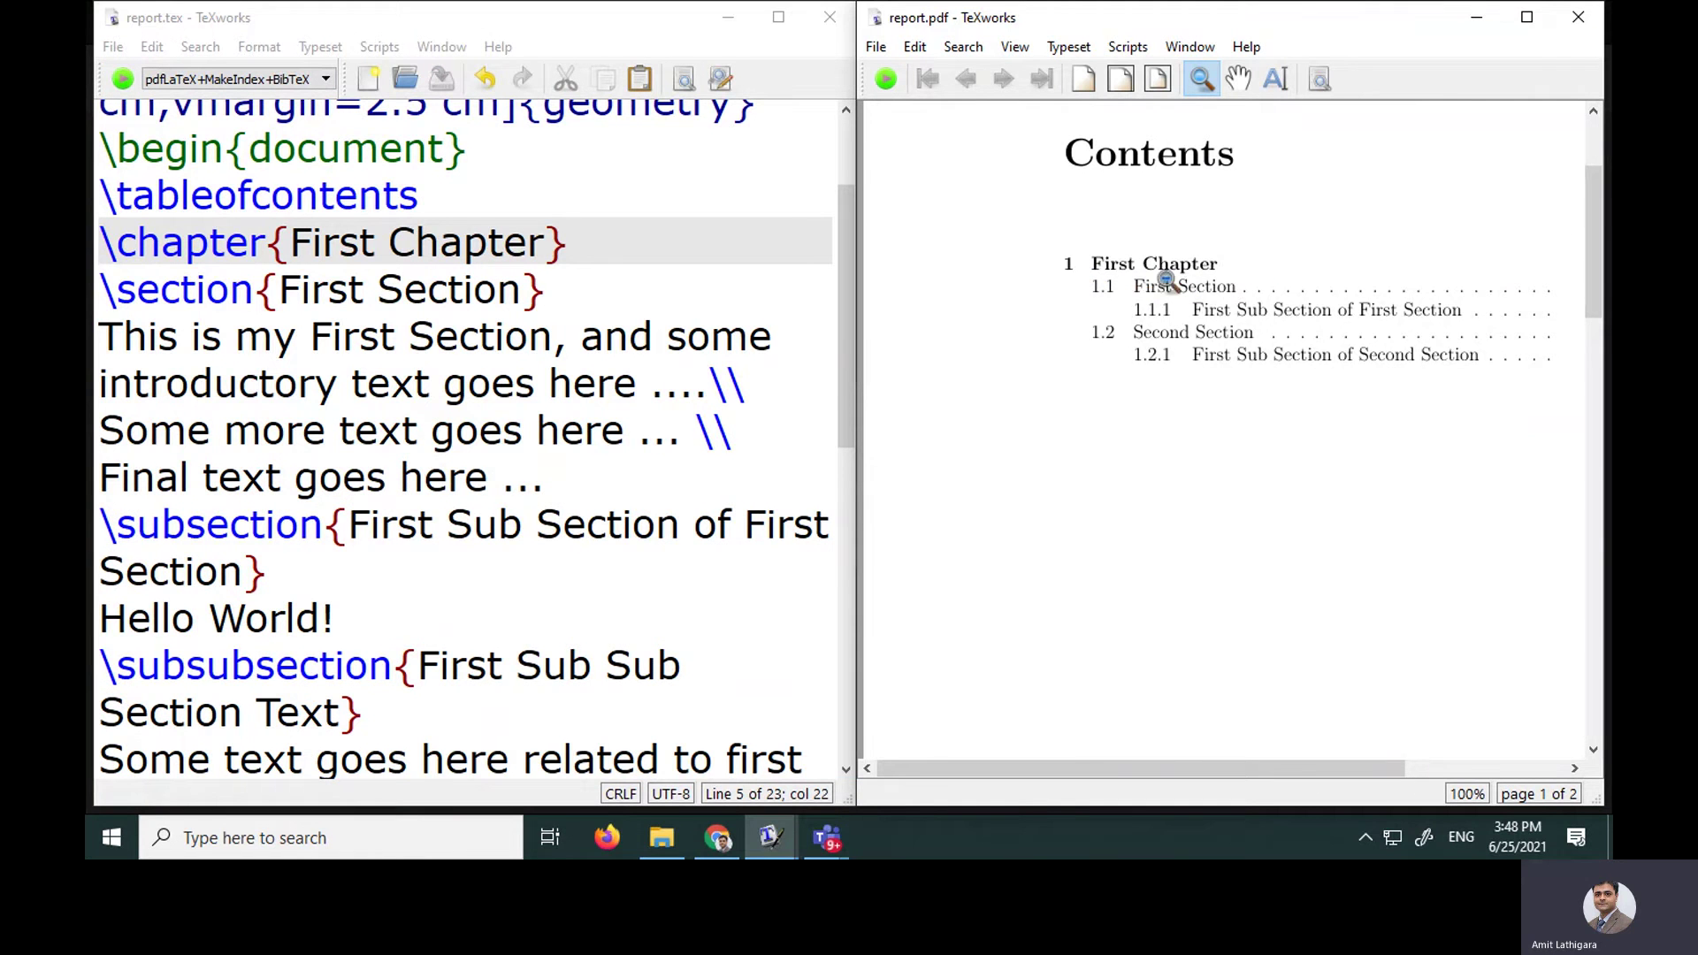
{"action": "scroll", "coordinate": [1291, 402], "scroll_direction": "down", "scroll_amount": 10}
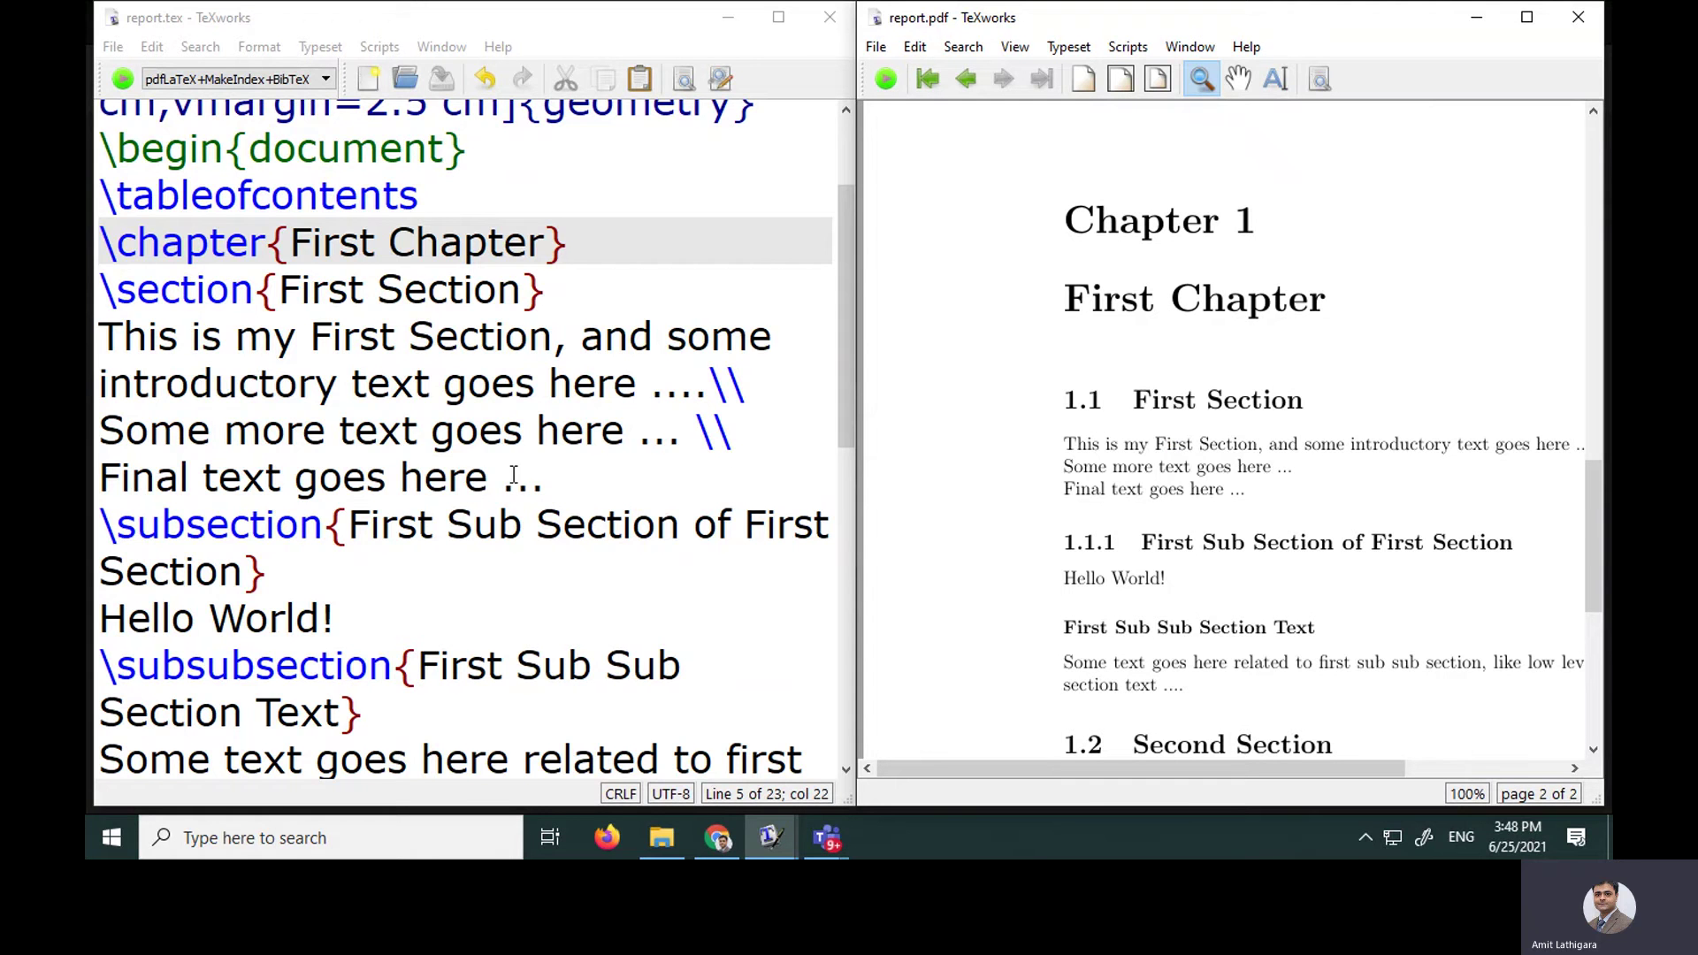
{"action": "scroll", "coordinate": [513, 476], "scroll_direction": "down", "scroll_amount": 3}
{"action": "scroll", "coordinate": [432, 473], "scroll_direction": "down", "scroll_amount": 1}
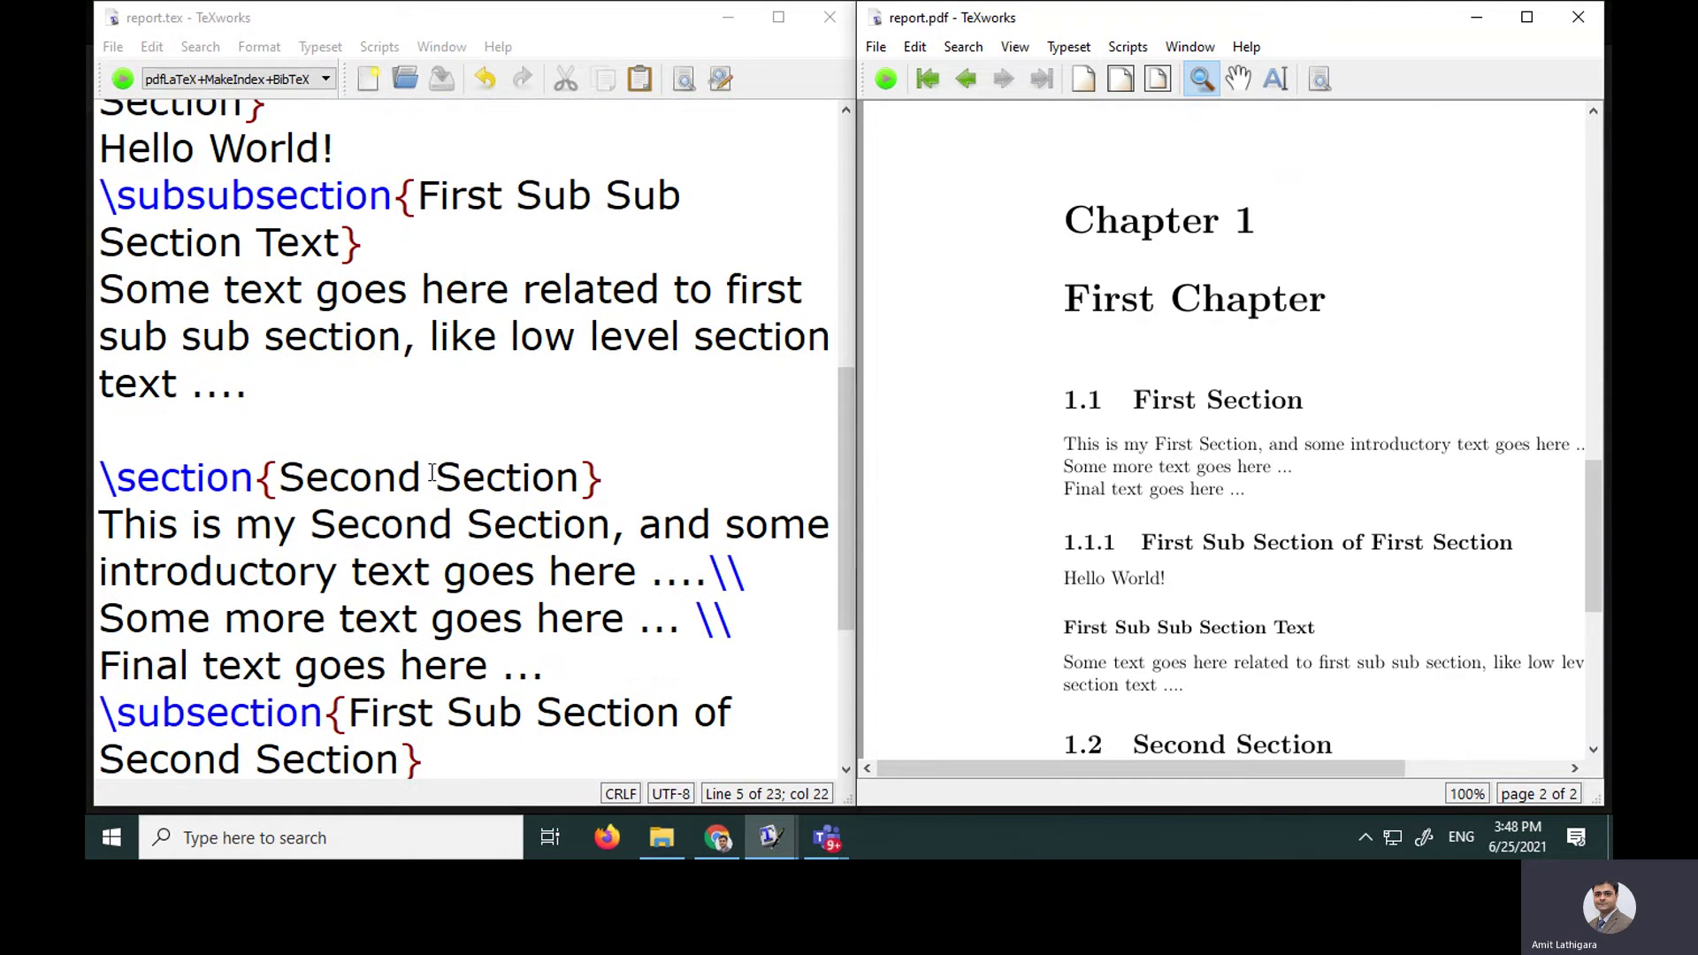
- Complete the heading as 'Second Section Title' and typeset, checking sections 1.2 and 1.2.1
{"action": "left_click", "coordinate": [590, 478]}
{"action": "type", "text": "Title"}
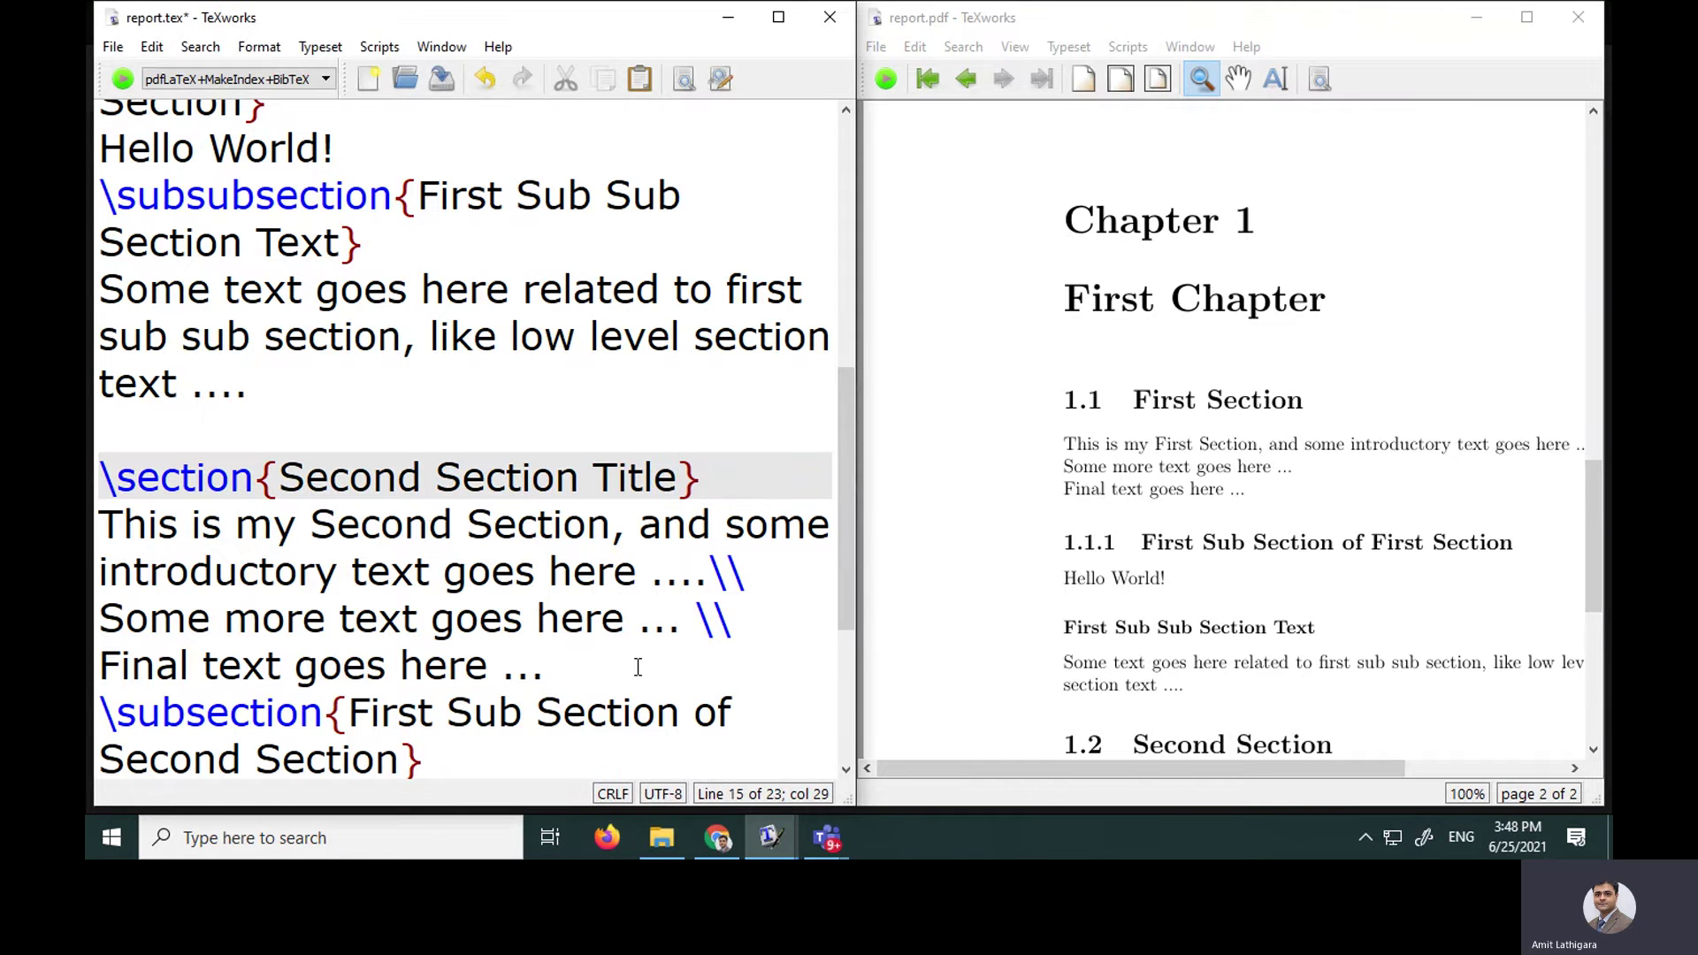
{"action": "key", "text": "ctrl+t"}
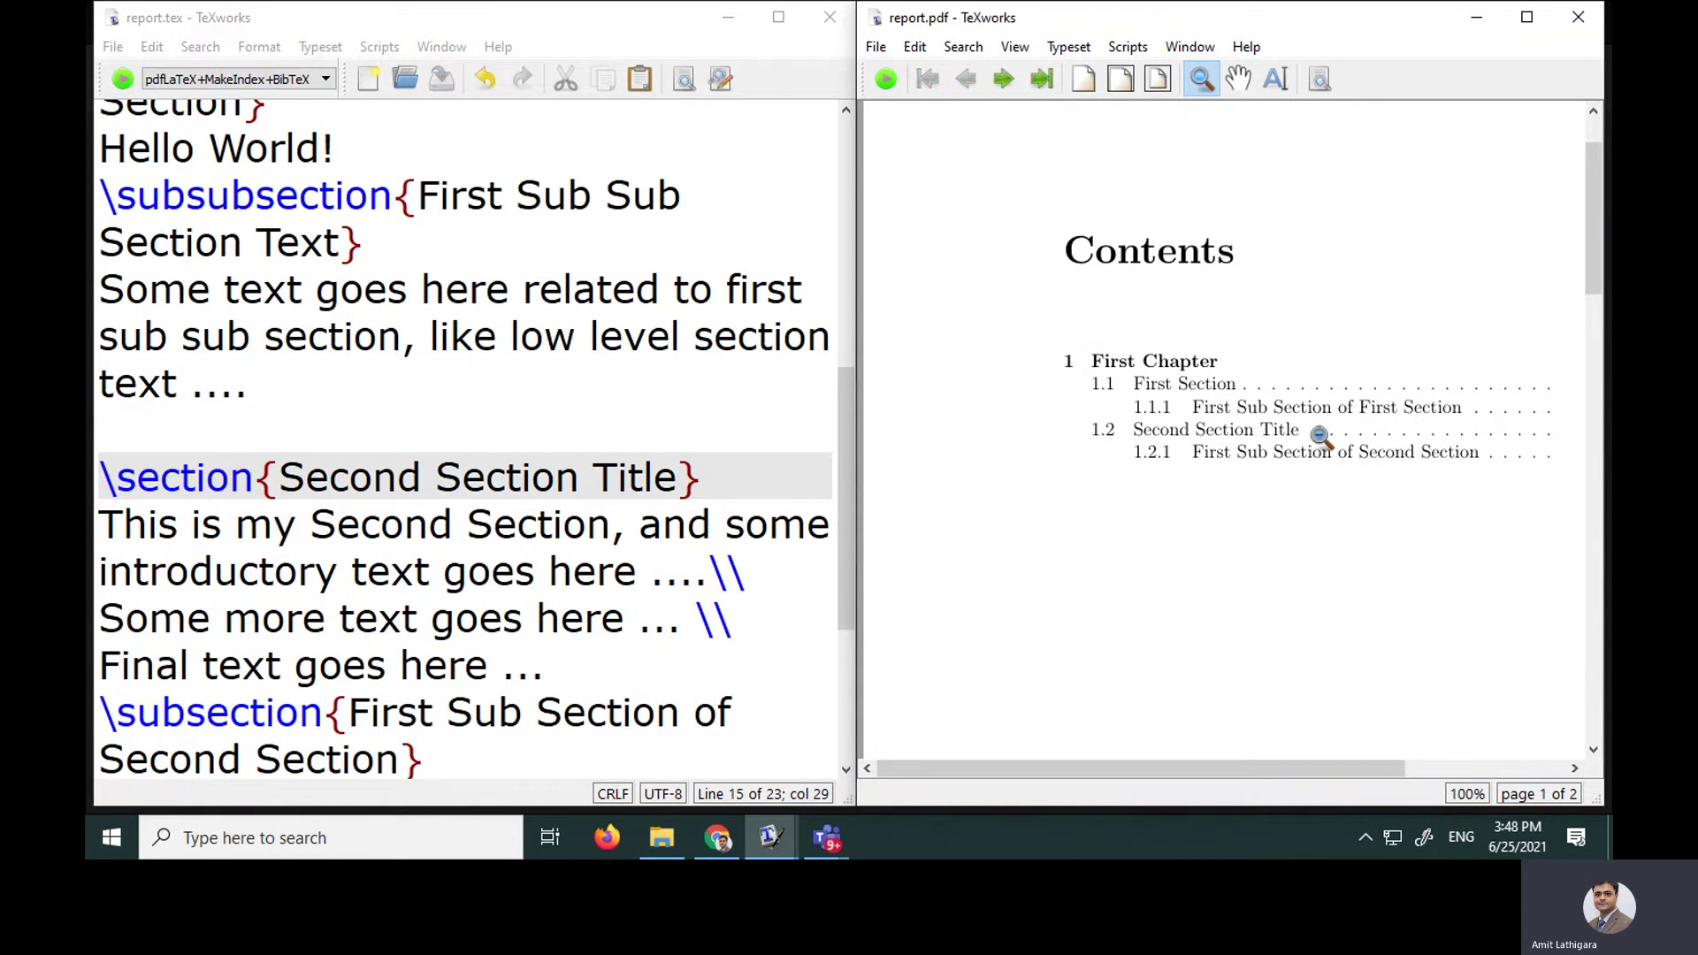
{"action": "scroll", "coordinate": [1323, 499], "scroll_direction": "down", "scroll_amount": 5}
{"action": "scroll", "coordinate": [1323, 499], "scroll_direction": "down", "scroll_amount": 10}
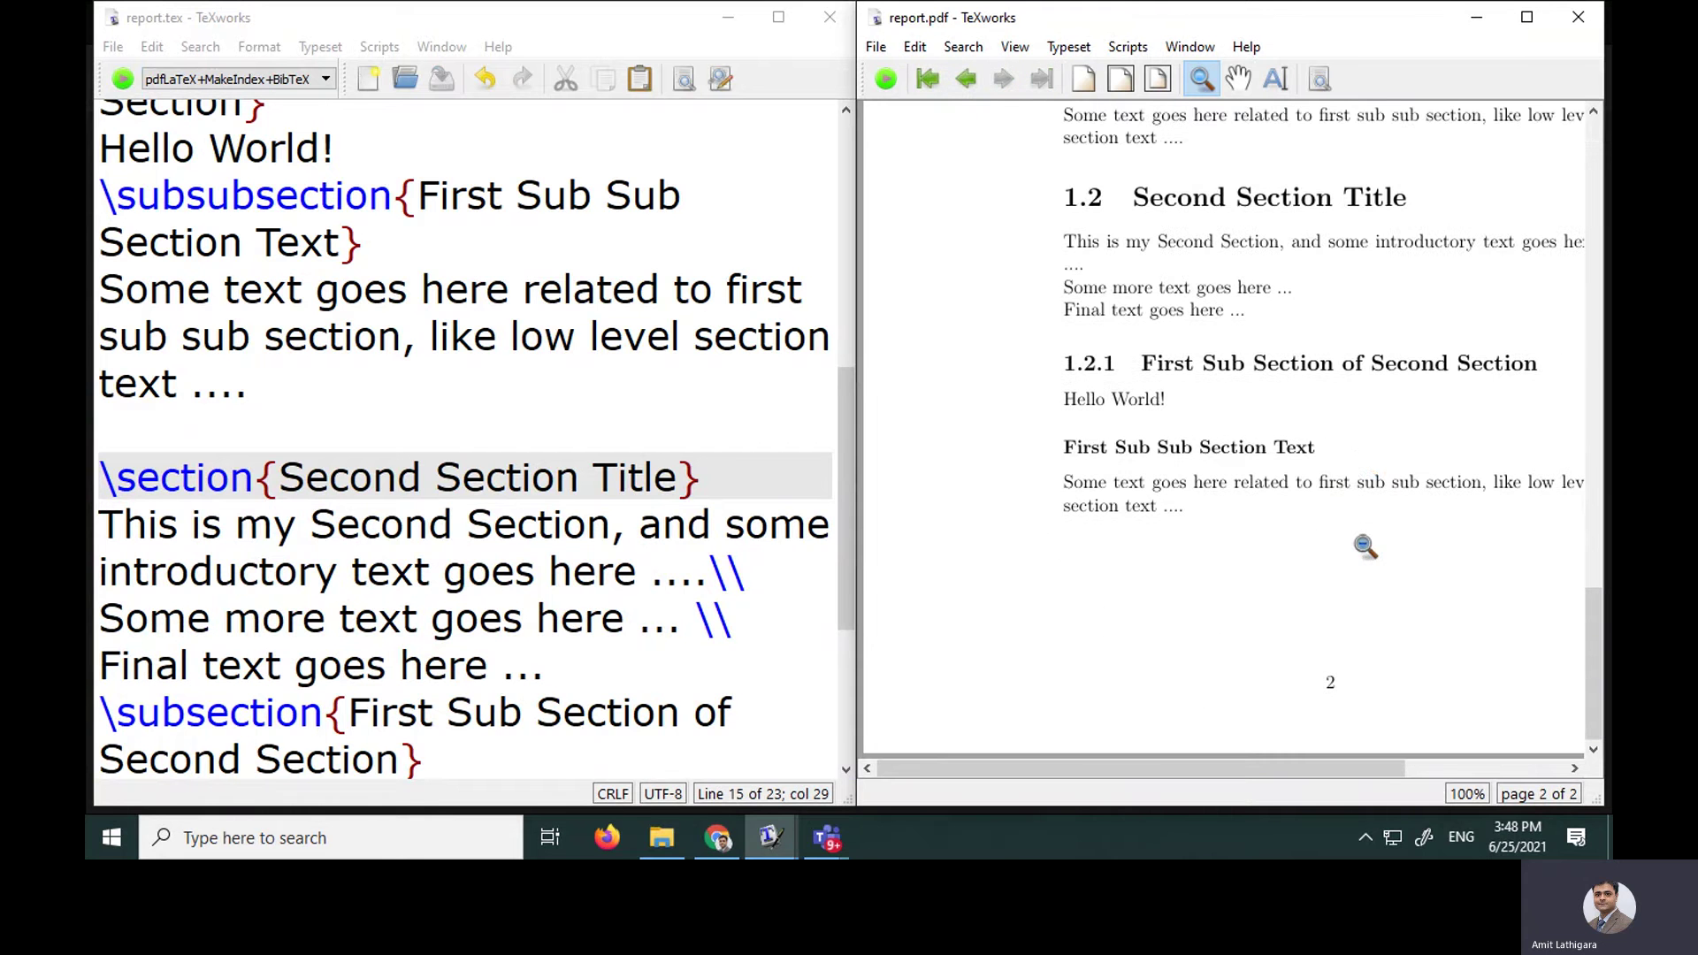
{"action": "scroll", "coordinate": [480, 512], "scroll_direction": "up", "scroll_amount": 5}
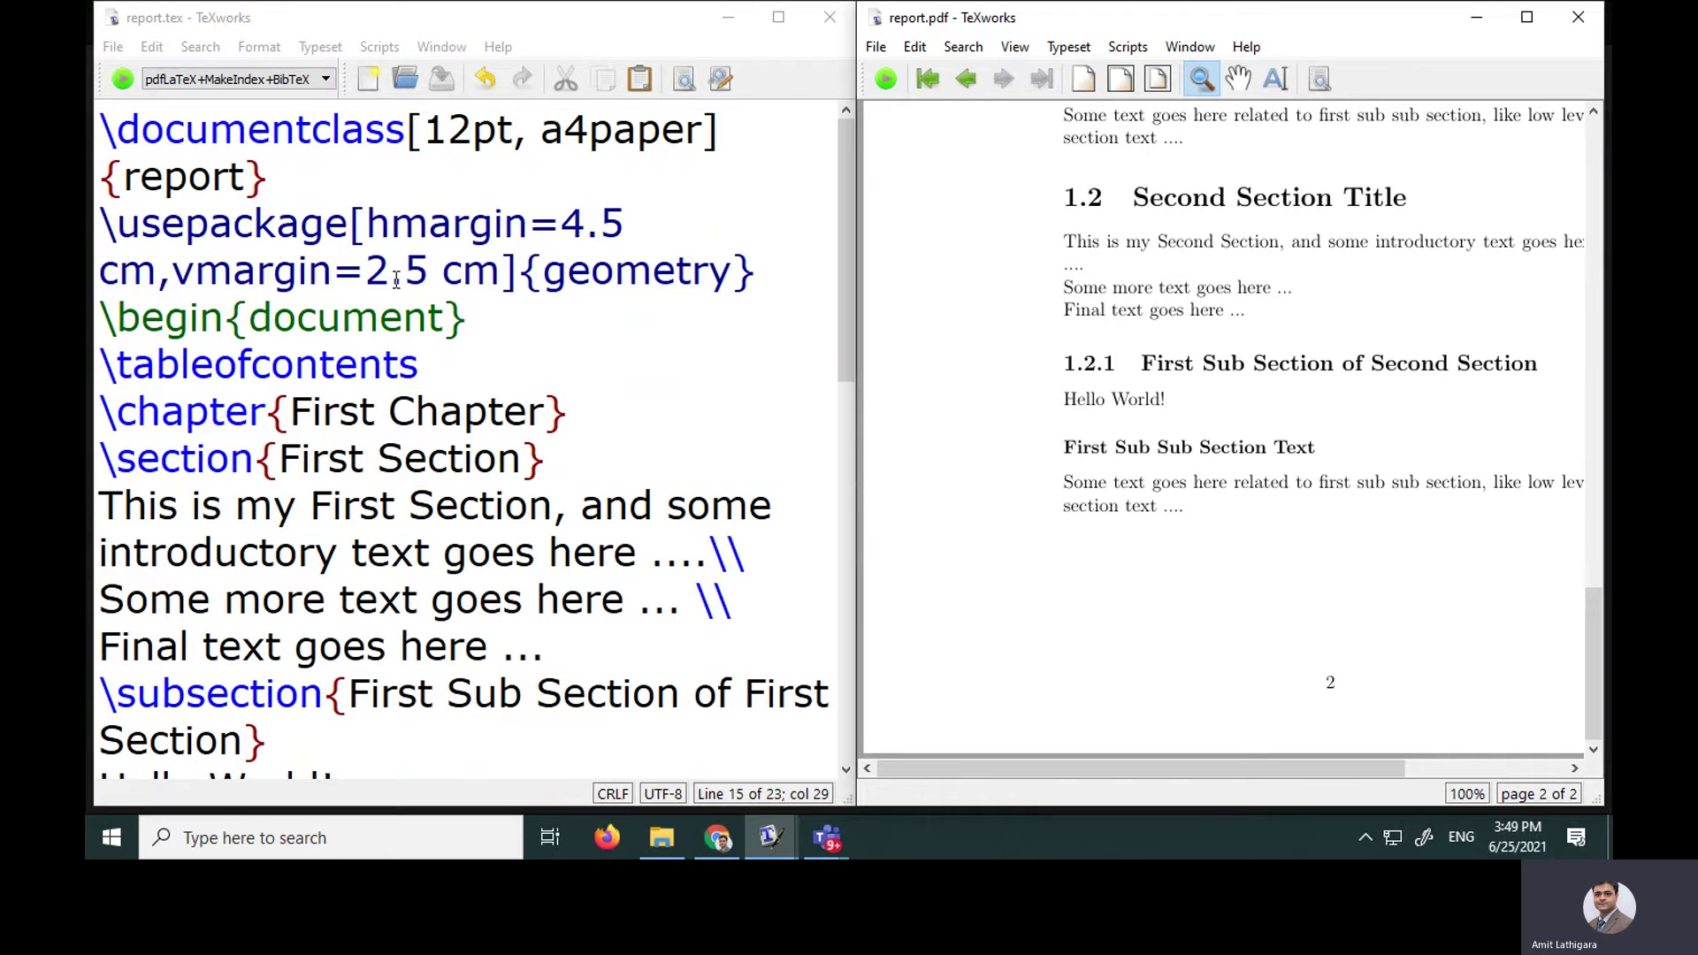
- Add \title{Report Writing} and an \author line with the author's name after the geometry line
{"action": "left_click", "coordinate": [794, 281]}
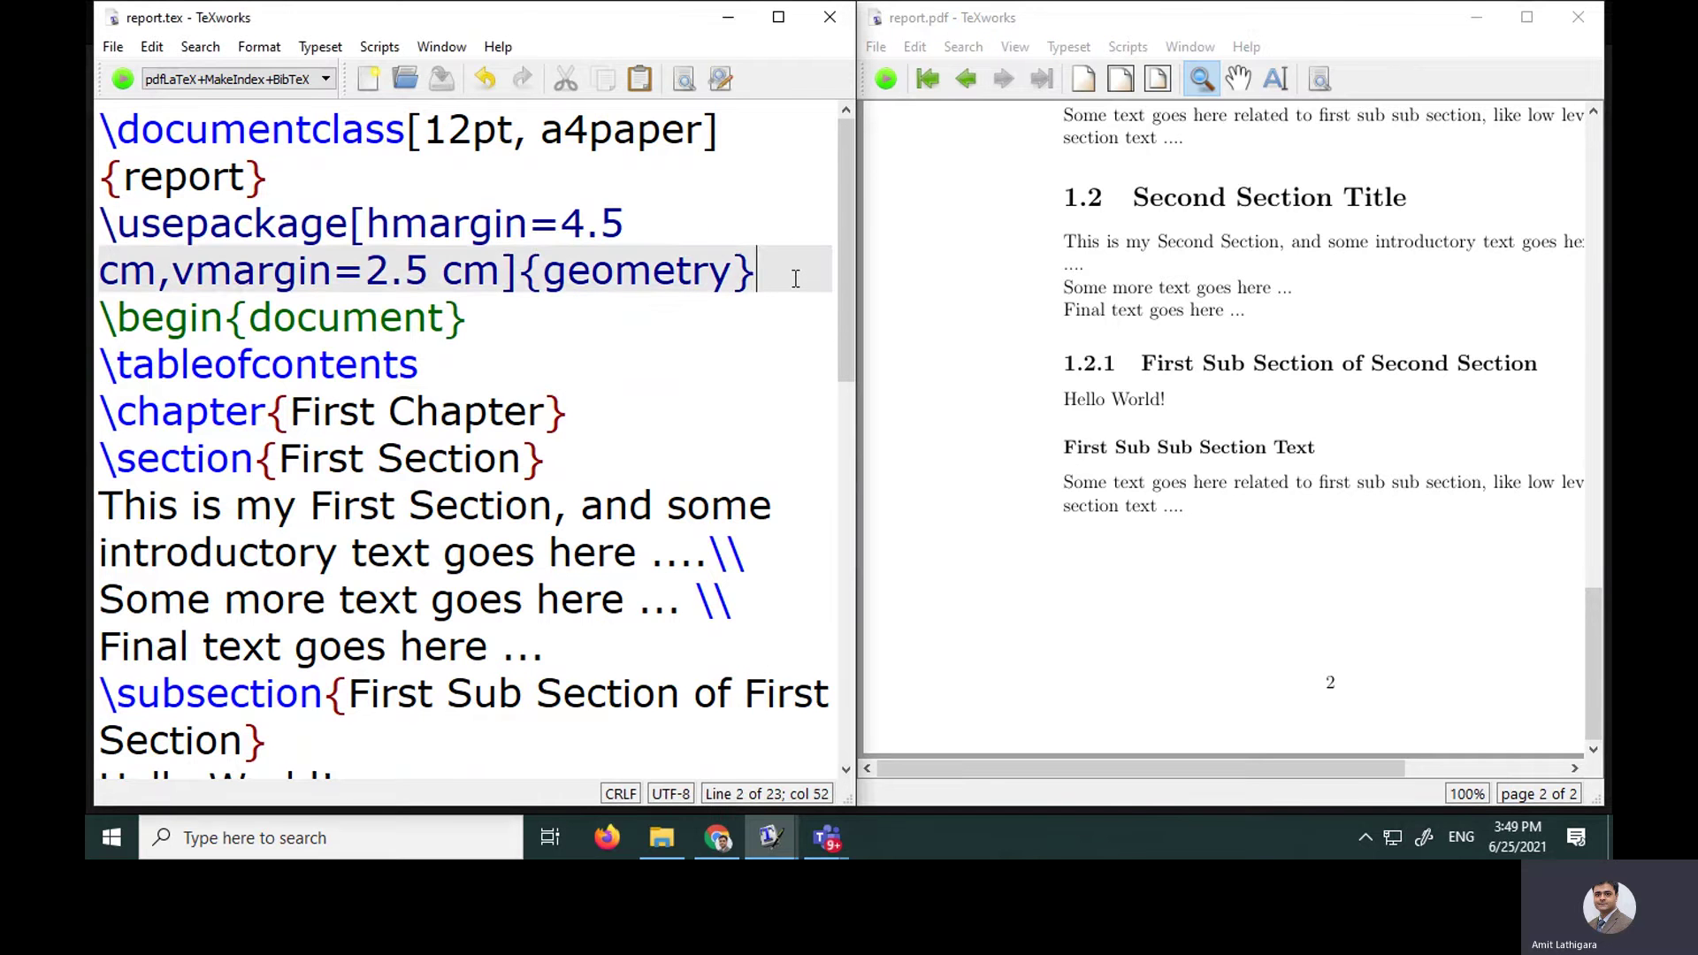
{"action": "key", "text": "Return"}
{"action": "type", "text": "\\title{Report"}
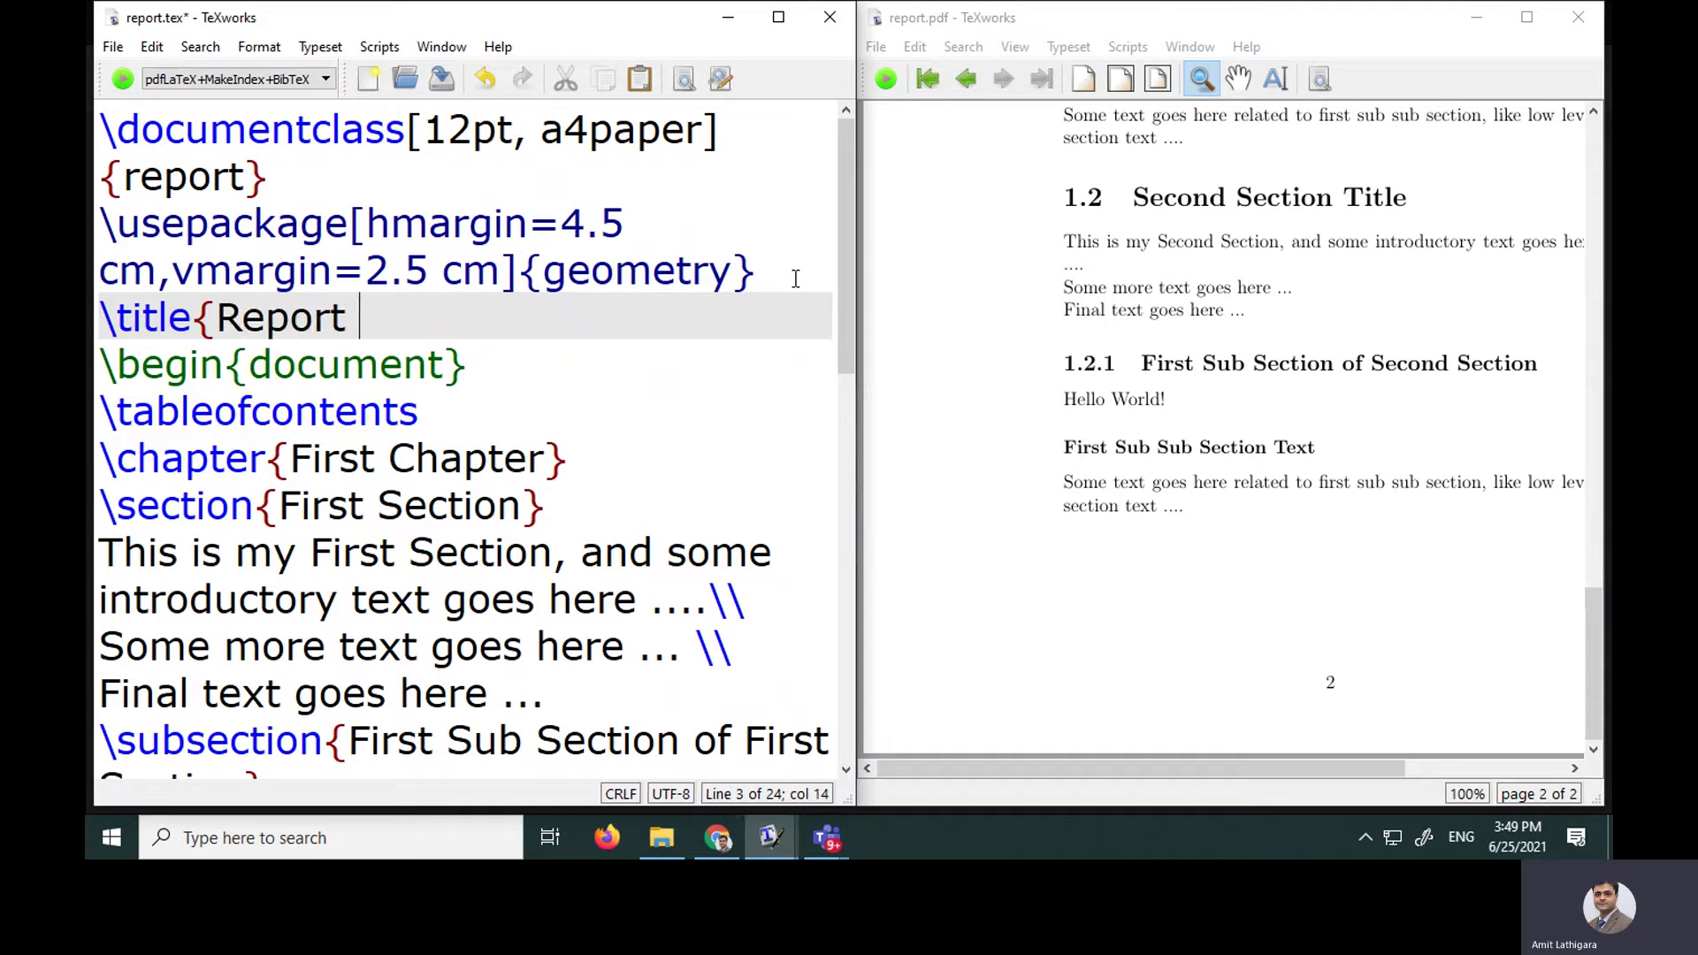
{"action": "type", "text": " Writing}"}
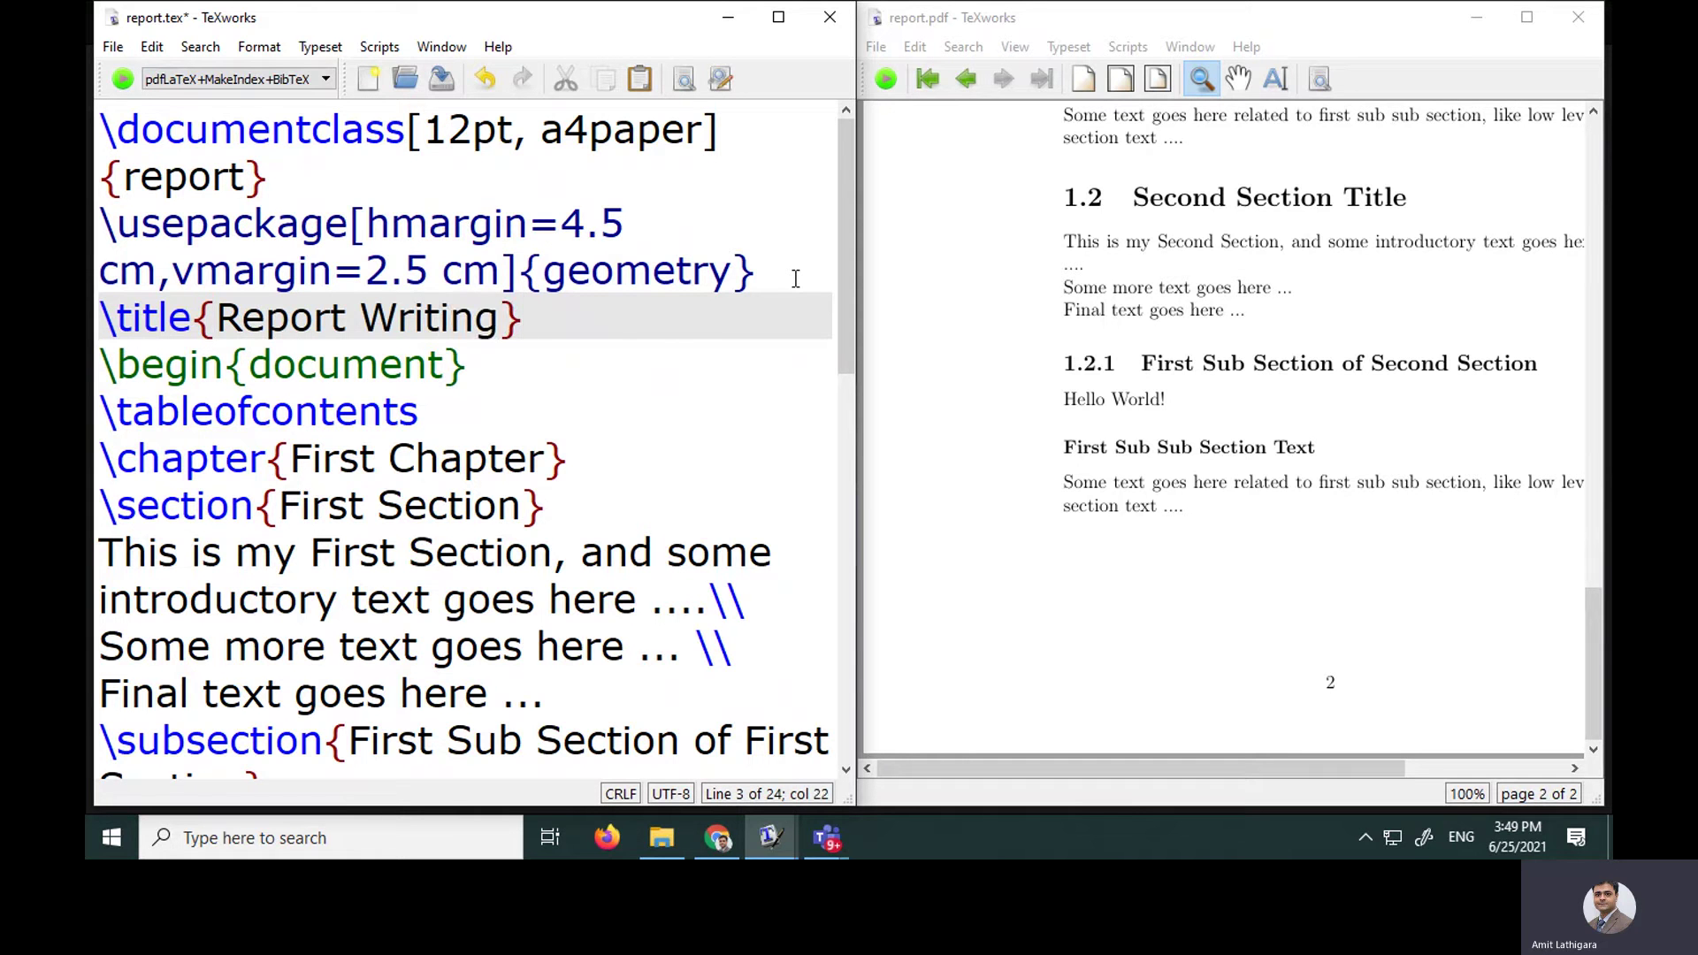
{"action": "key", "text": "Return"}
{"action": "type", "text": "\\"}
{"action": "type", "text": "uth"}
{"action": "key", "text": "BackSpace"}
{"action": "key", "text": "BackSpace"}
{"action": "key", "text": "BackSpace"}
{"action": "type", "text": "author"}
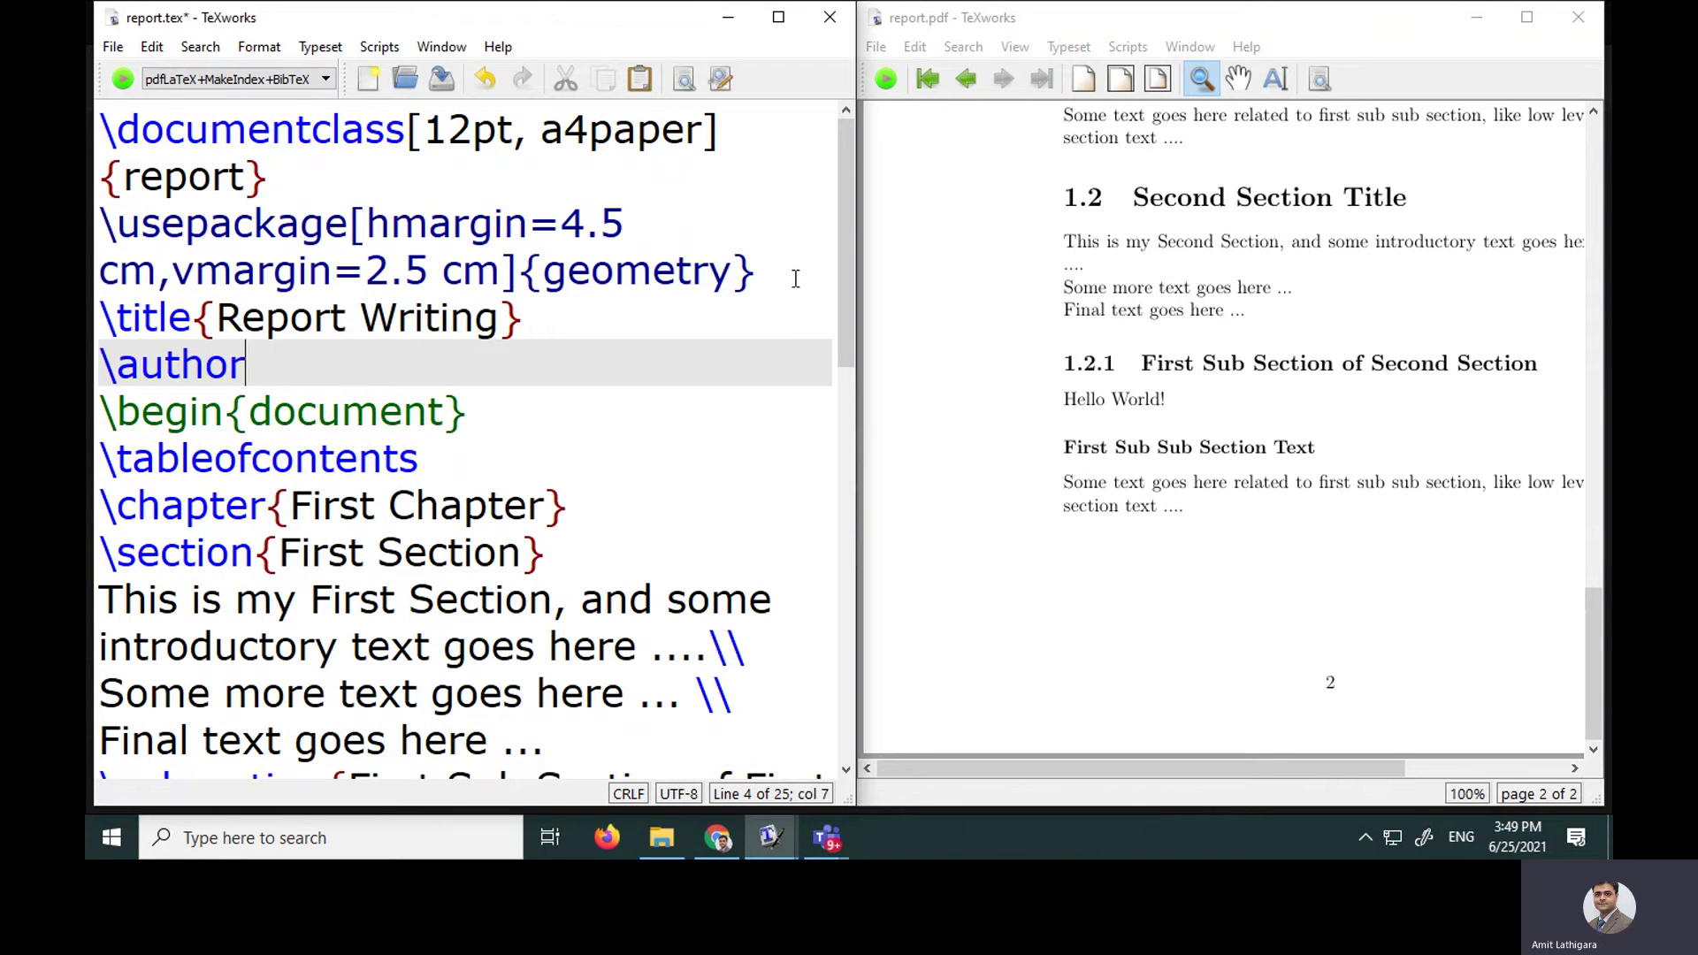
{"action": "type", "text": "{Dr. Ami"}
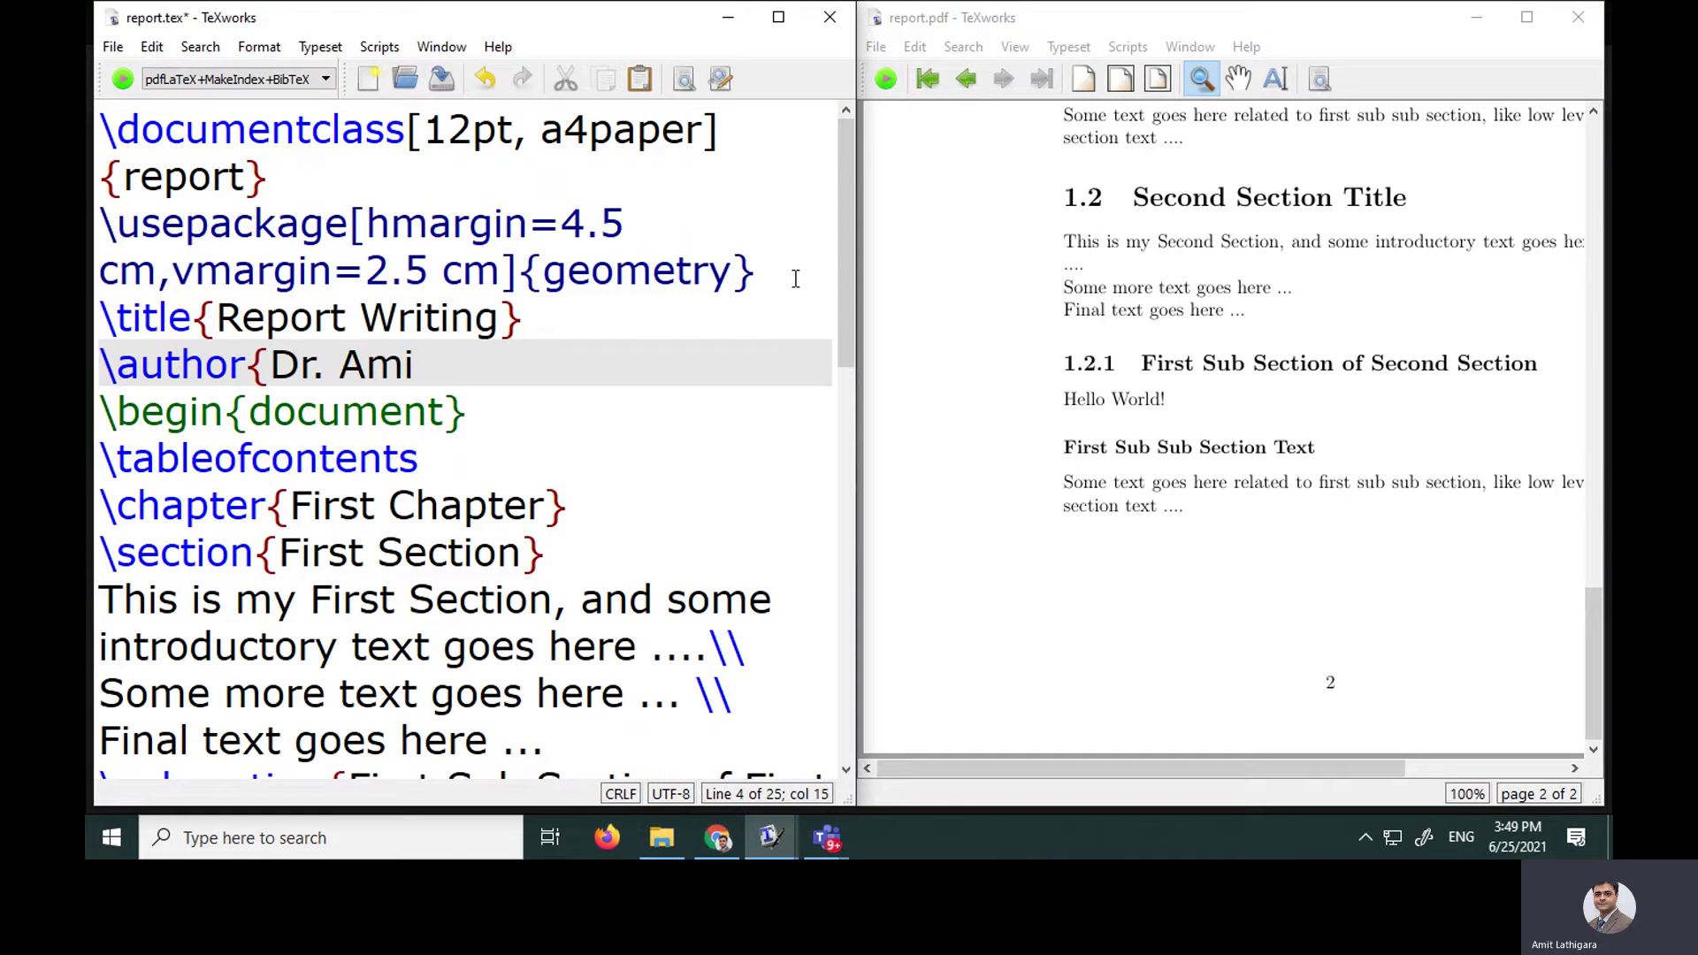
{"action": "type", "text": "t Lathigara"}
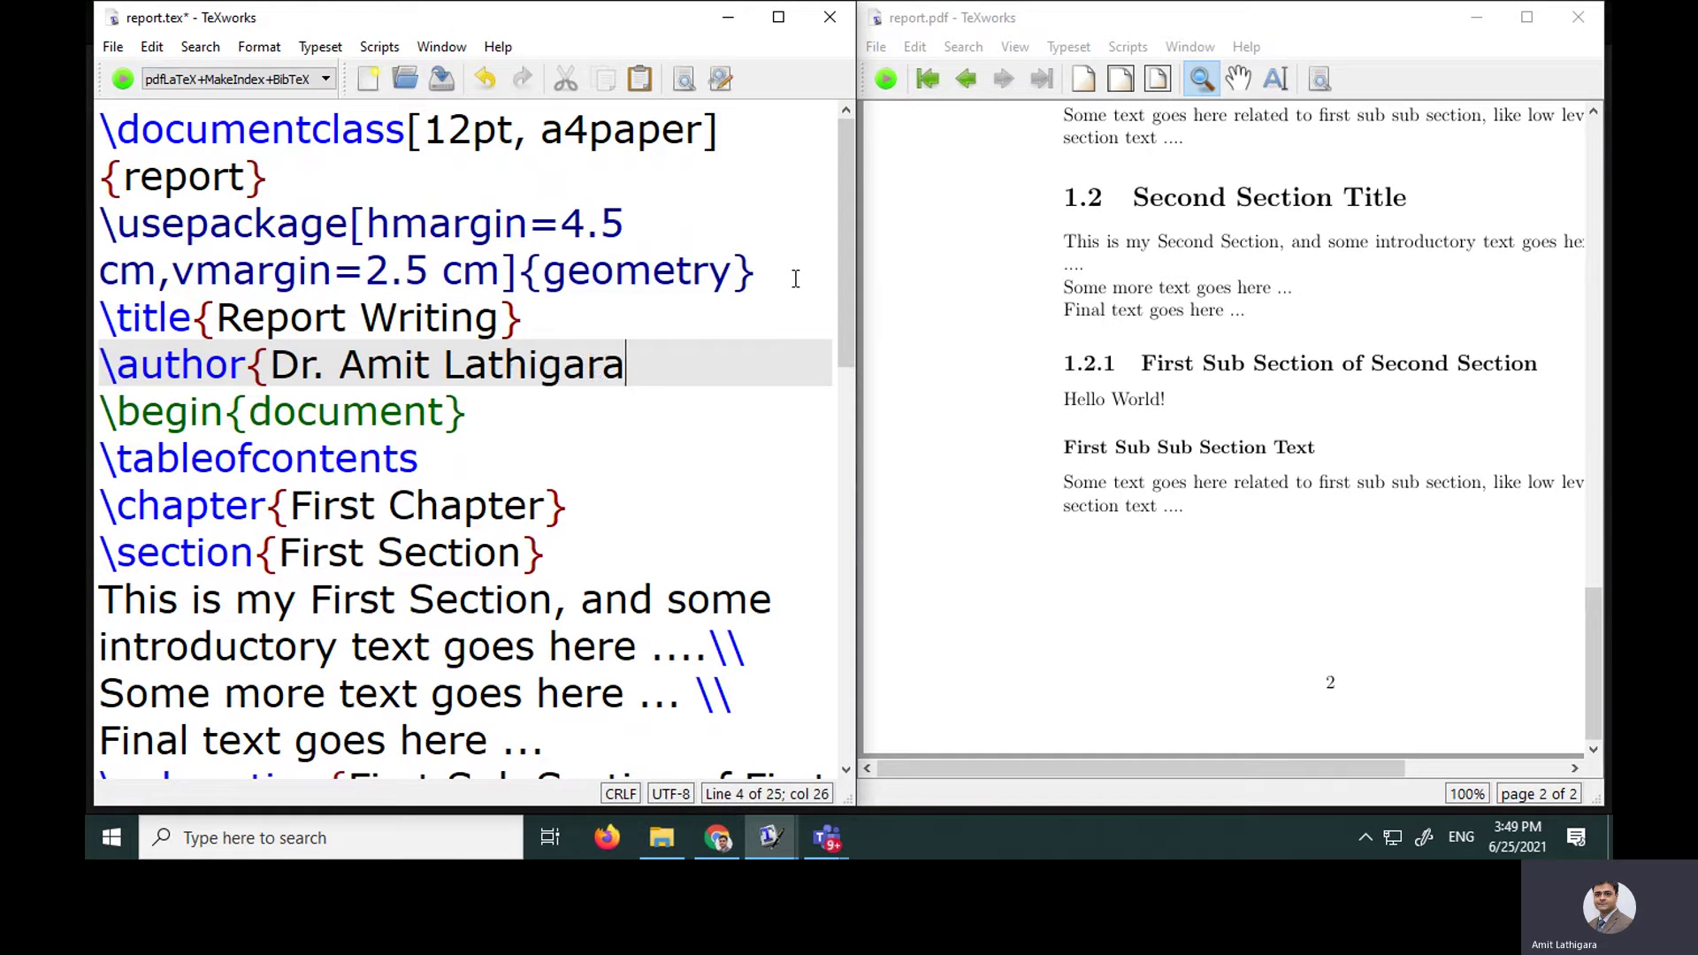
{"action": "type", "text": "}"}
- Add \date{\today}, then save and typeset the document
{"action": "key", "text": "Return"}
{"action": "type", "text": "\\"}
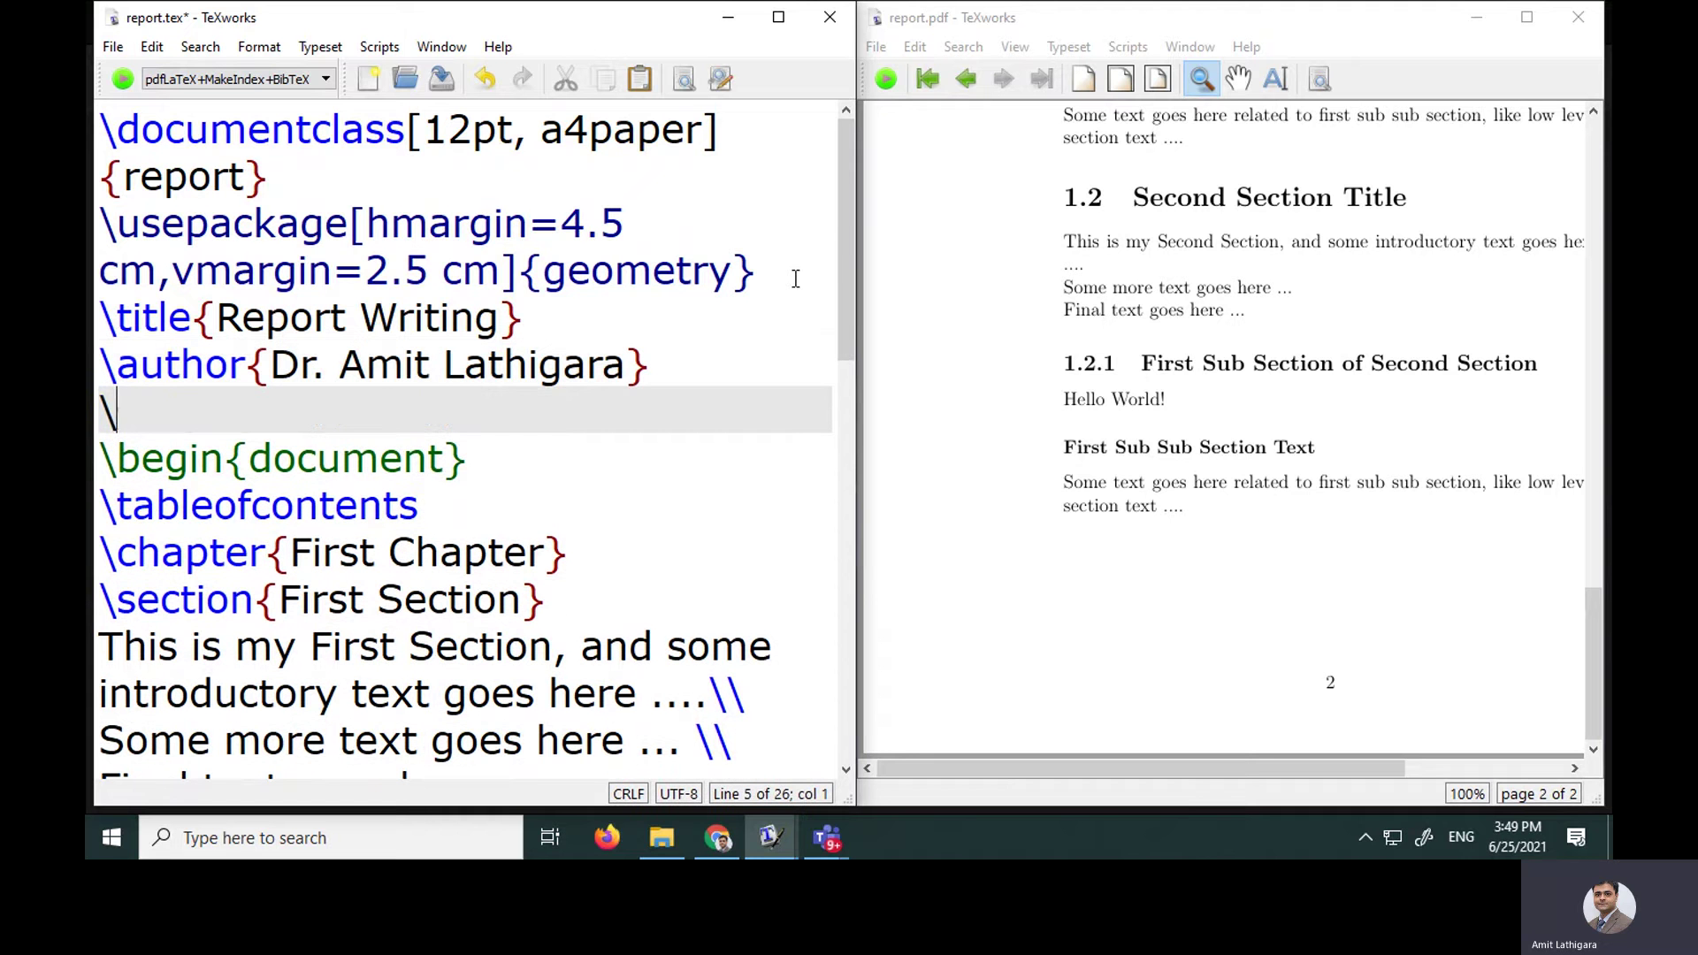
{"action": "type", "text": "date"}
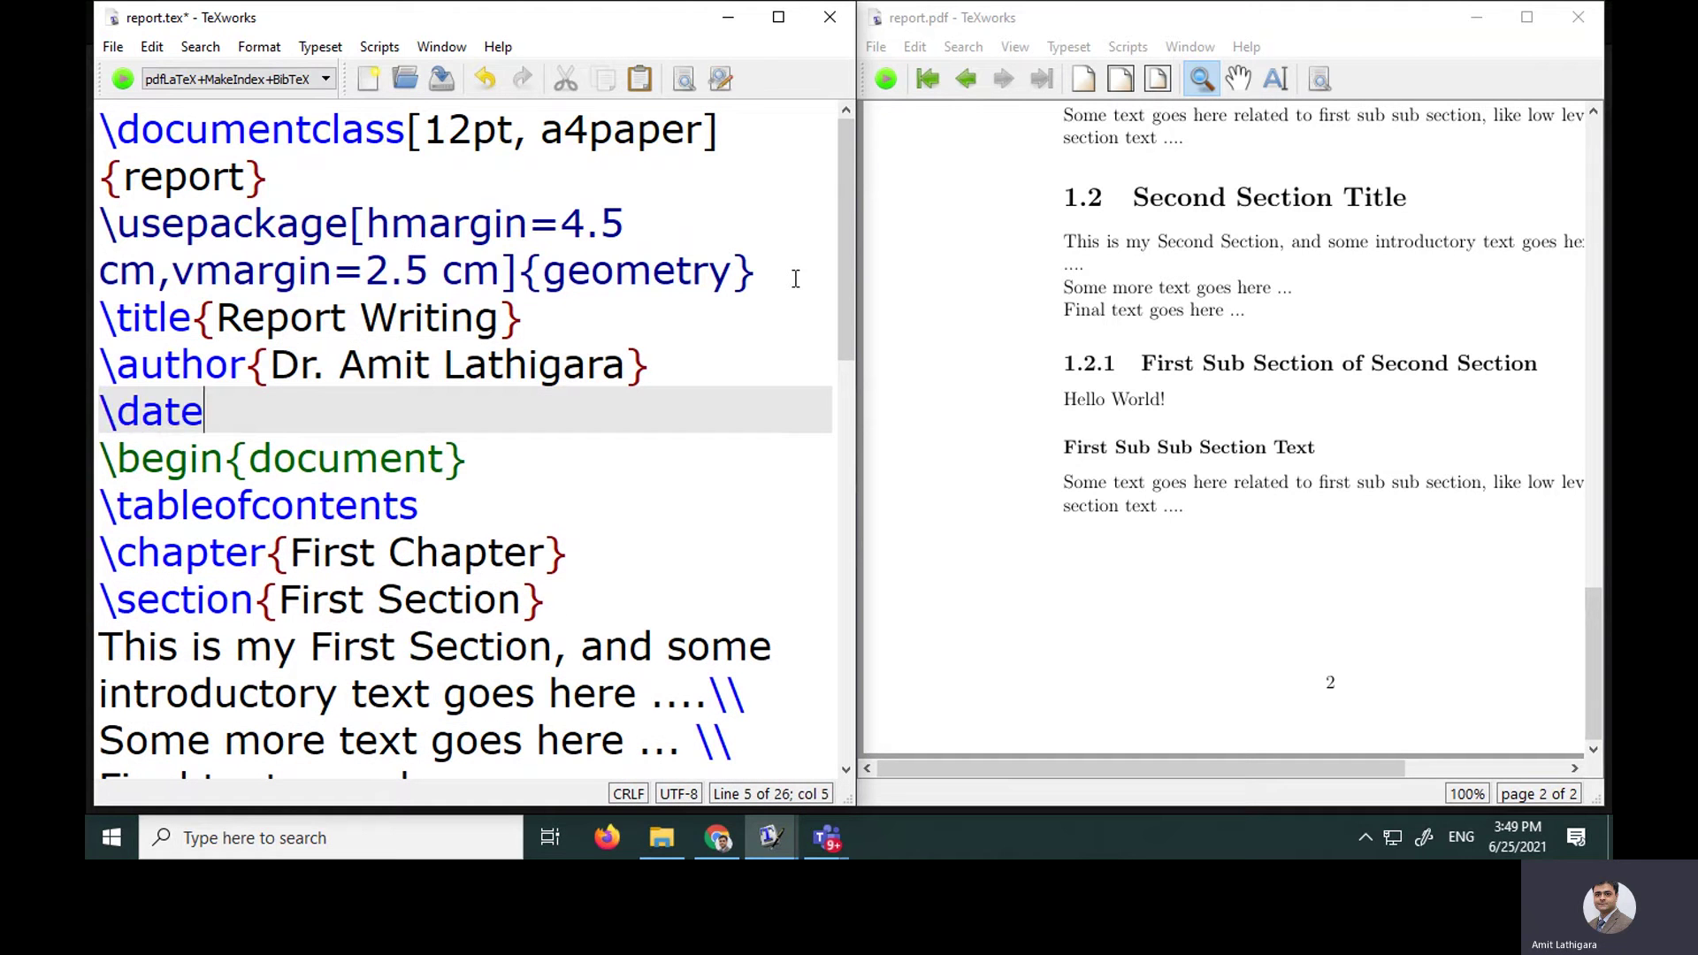
{"action": "type", "text": "{\\totd"}
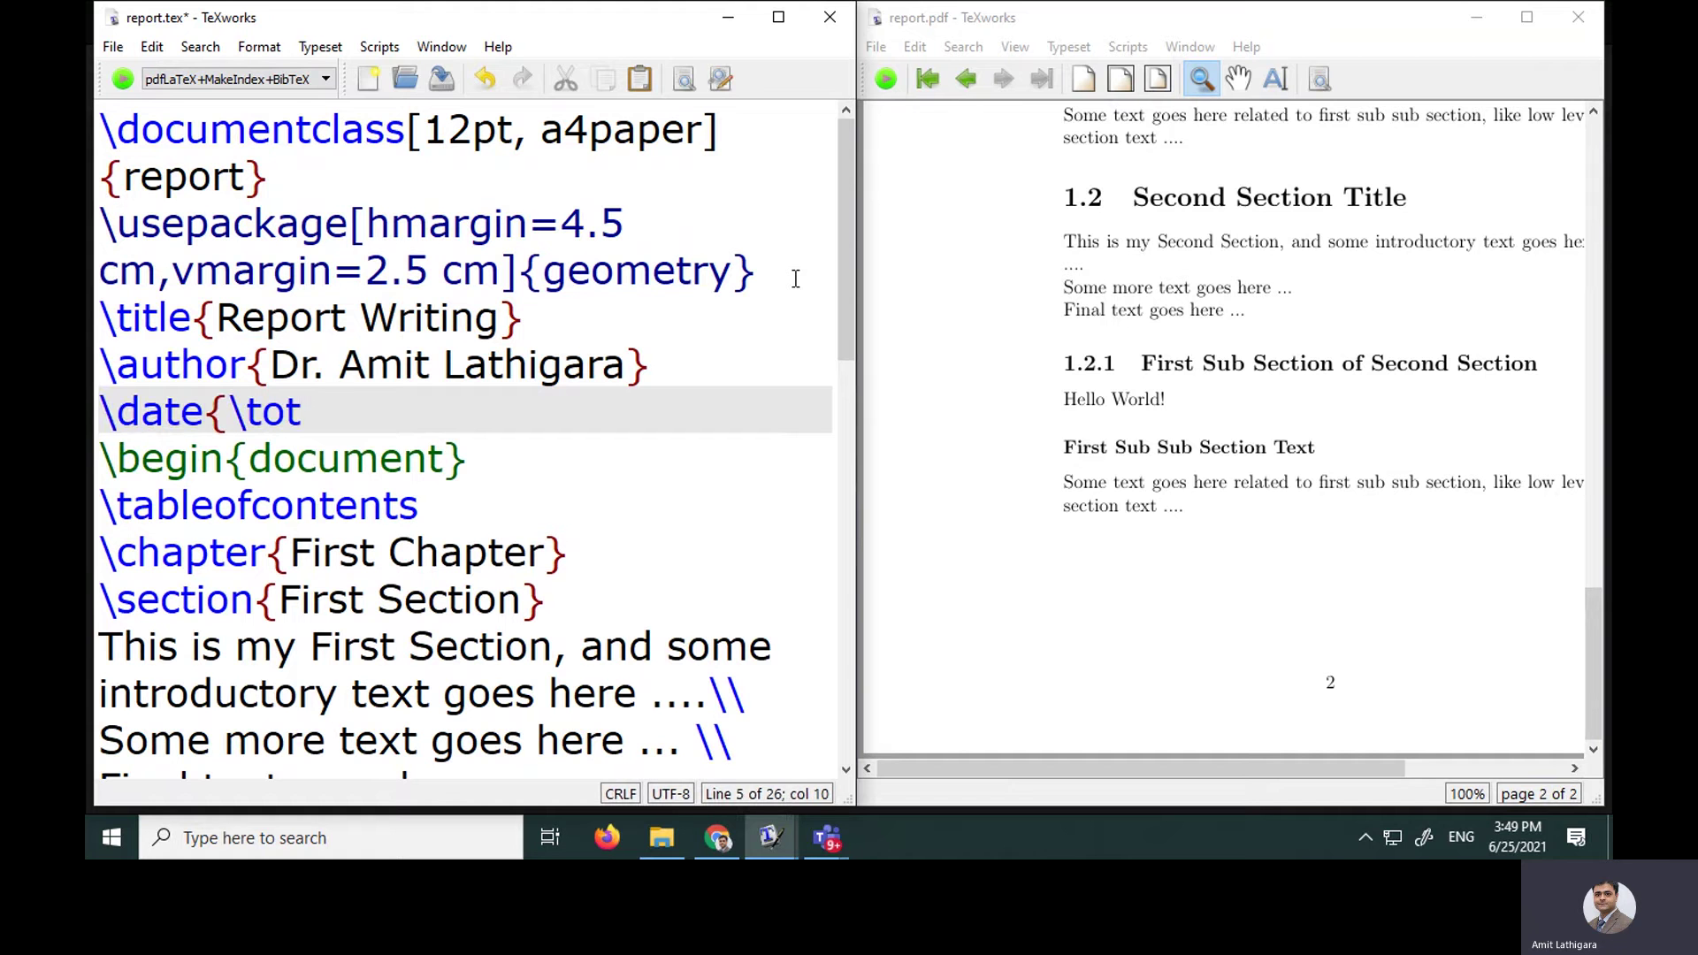
{"action": "key", "text": "BackSpace"}
{"action": "key", "text": "BackSpace"}
{"action": "type", "text": "day}"}
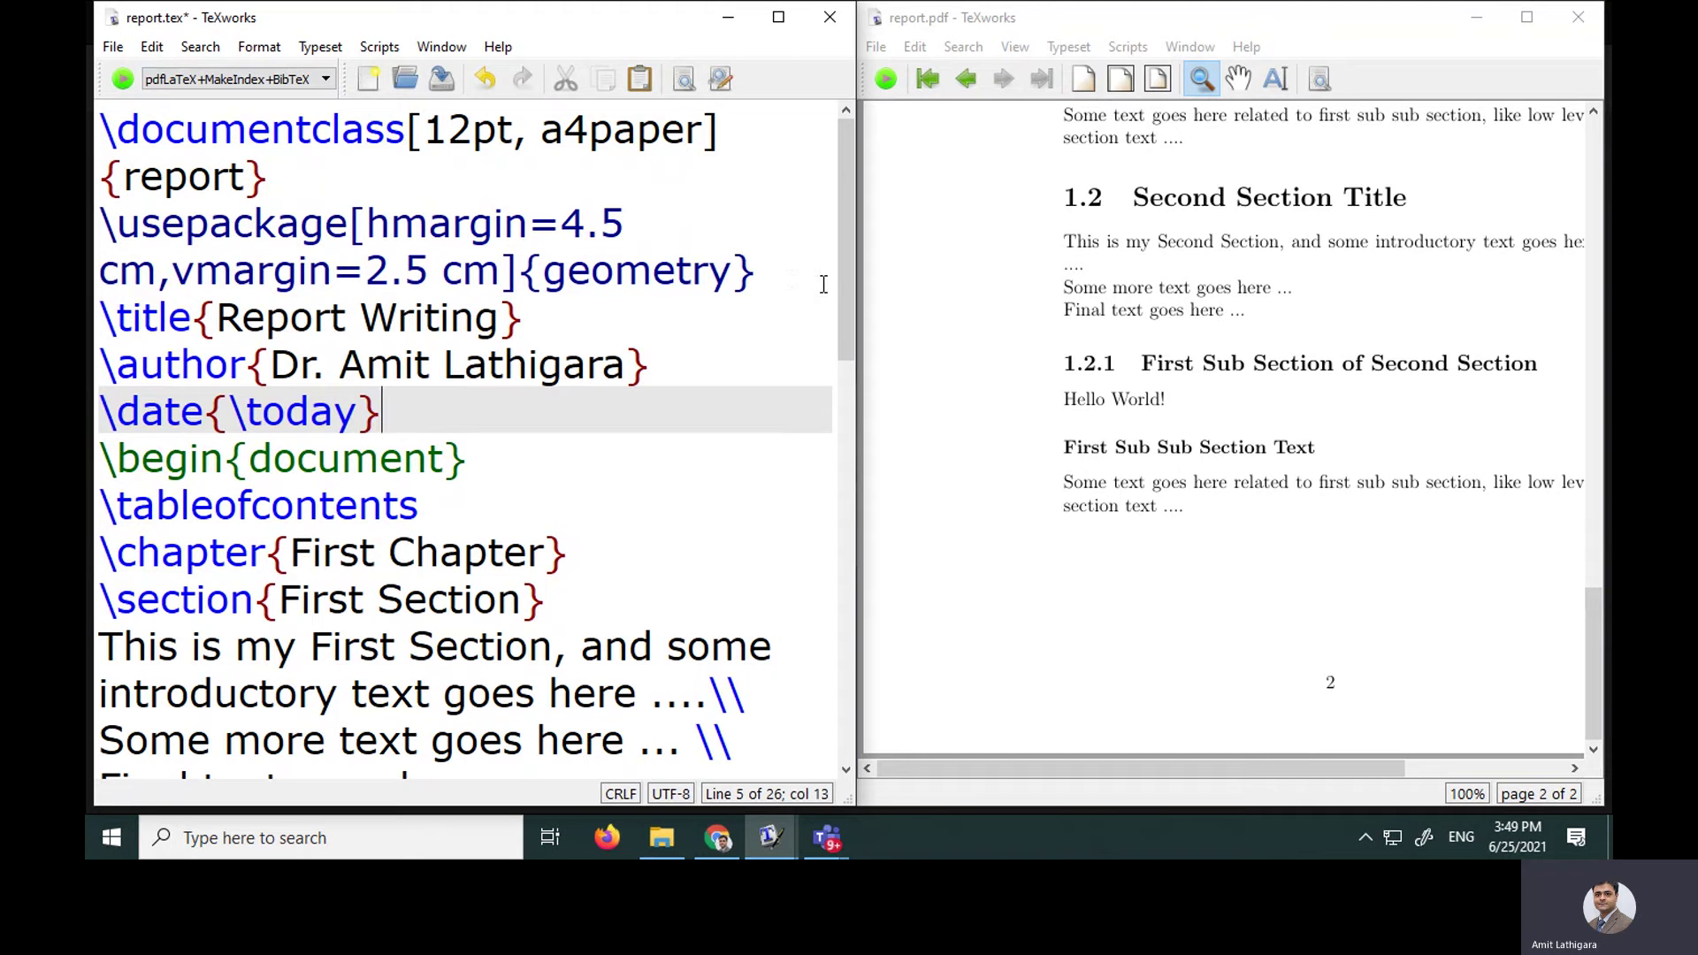
{"action": "left_click", "coordinate": [116, 80]}
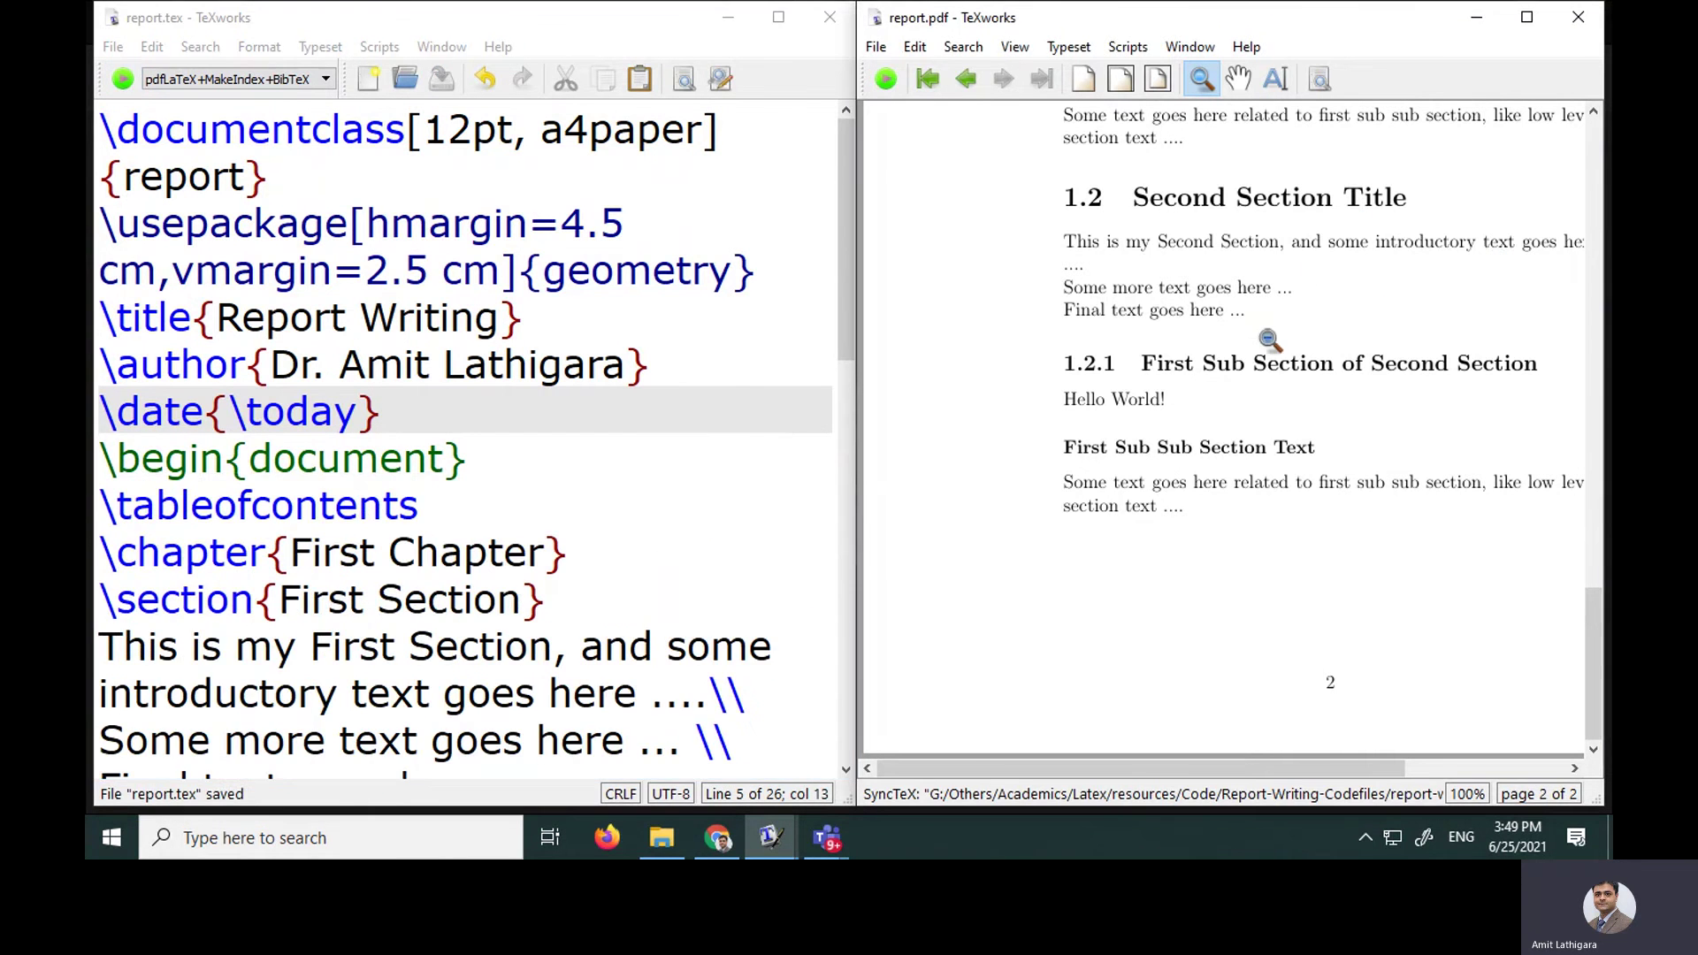
{"action": "scroll", "coordinate": [1270, 339], "scroll_direction": "up", "scroll_amount": 10}
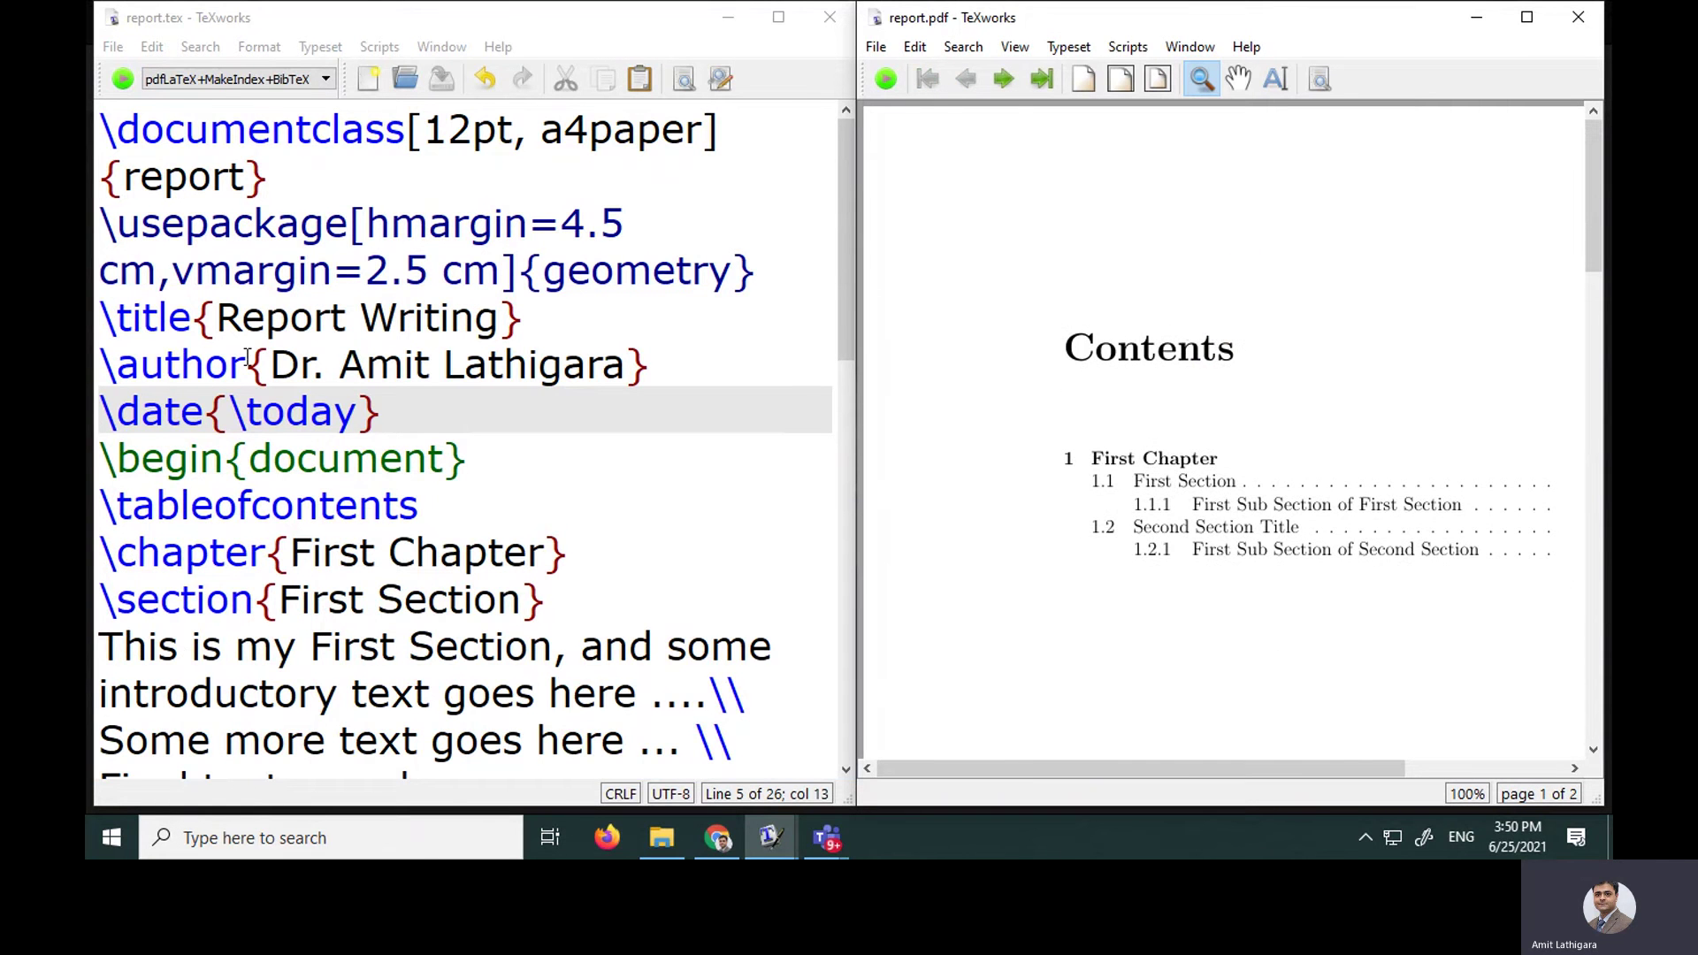
{"action": "scroll", "coordinate": [247, 357], "scroll_direction": "down", "scroll_amount": 1}
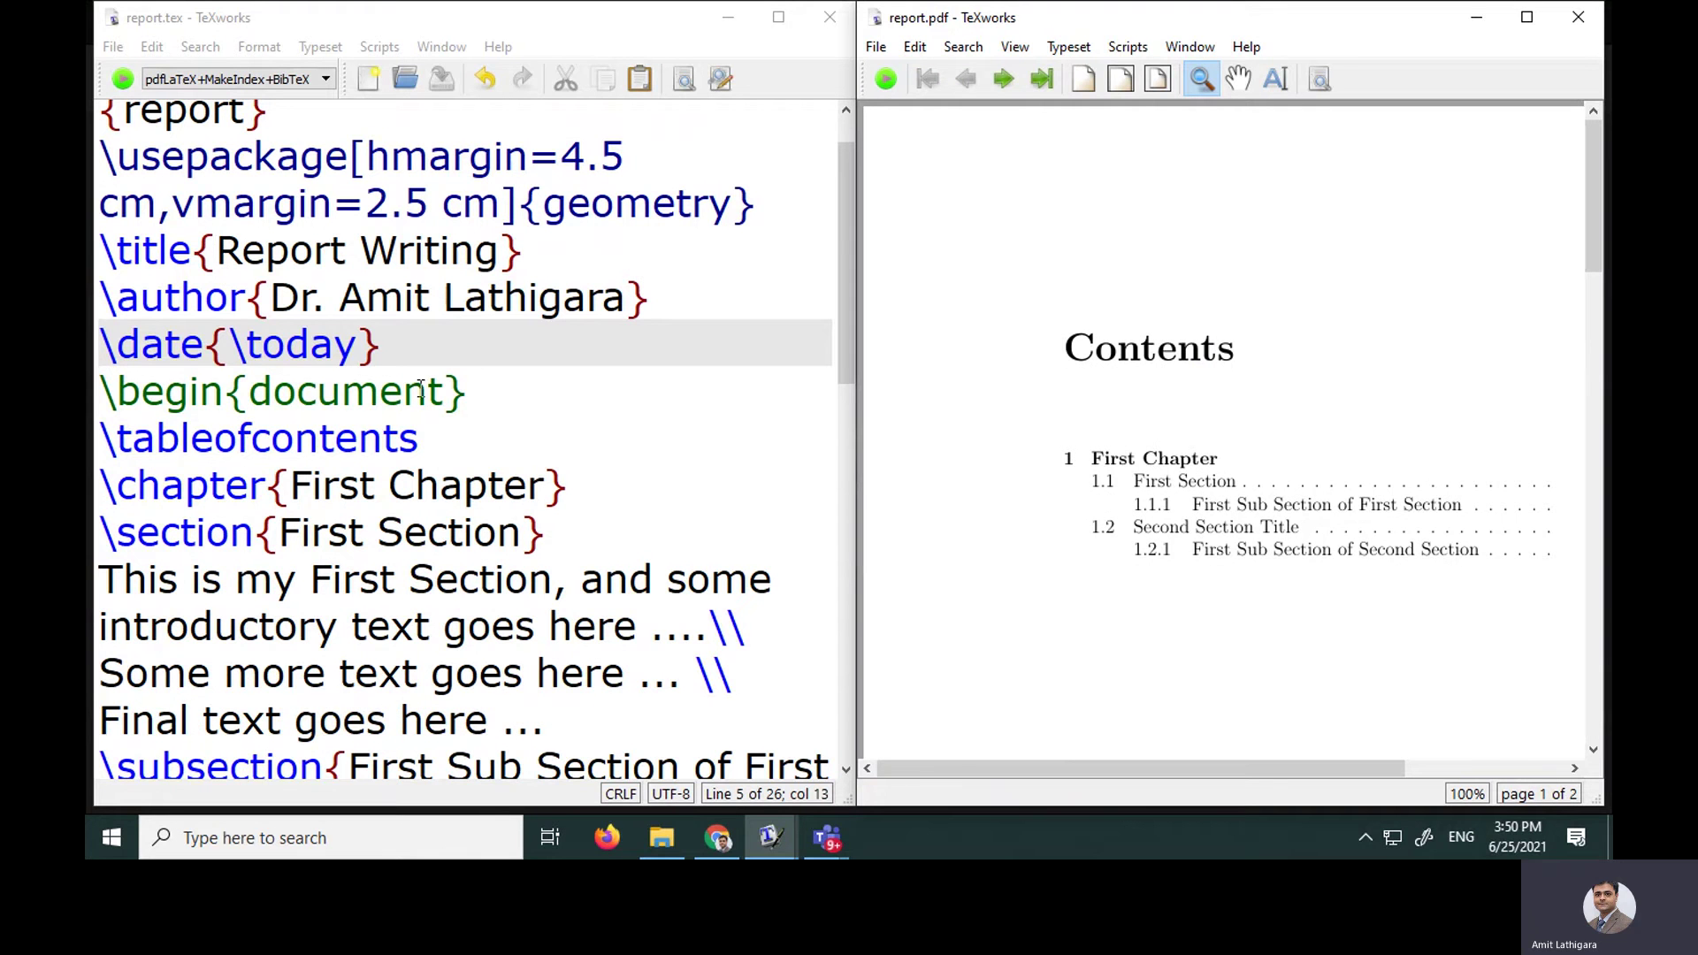
- Insert a \maketitle line right after \begin{document}
{"action": "left_click_drag", "start_coordinate": [118, 252], "coordinate": [180, 345]}
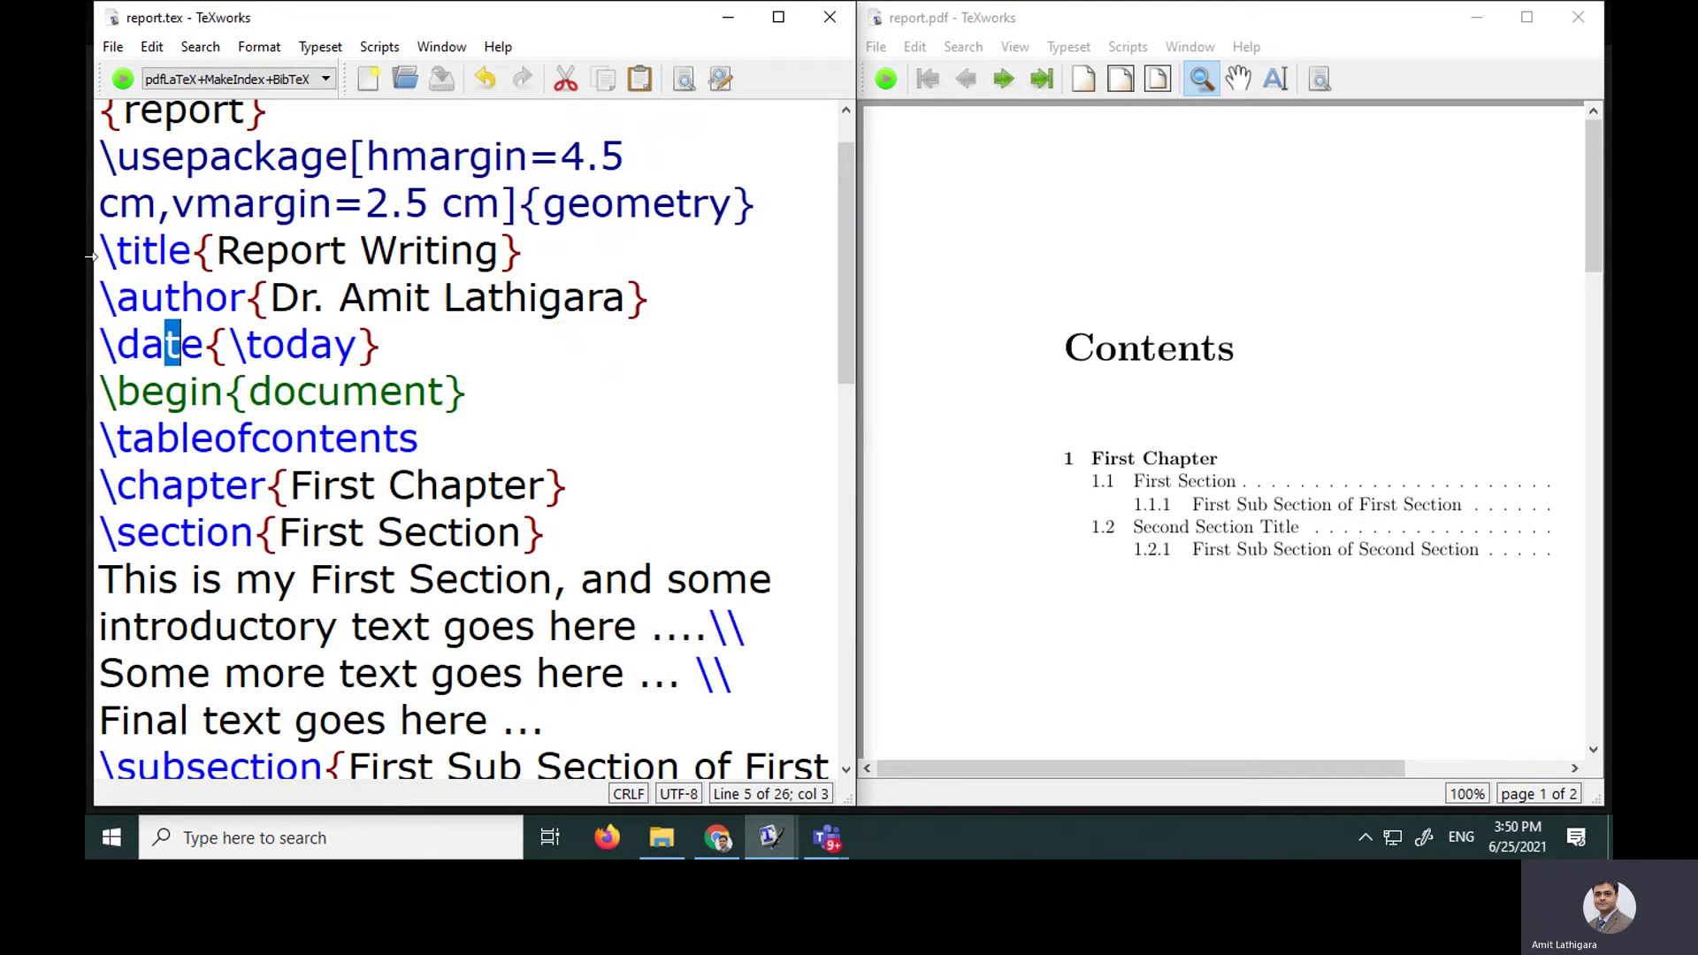
{"action": "left_click", "coordinate": [555, 383]}
{"action": "type", "text": "\\"}
{"action": "key", "text": "BackSpace"}
{"action": "key", "text": "Return"}
{"action": "type", "text": "\\maketitle"}
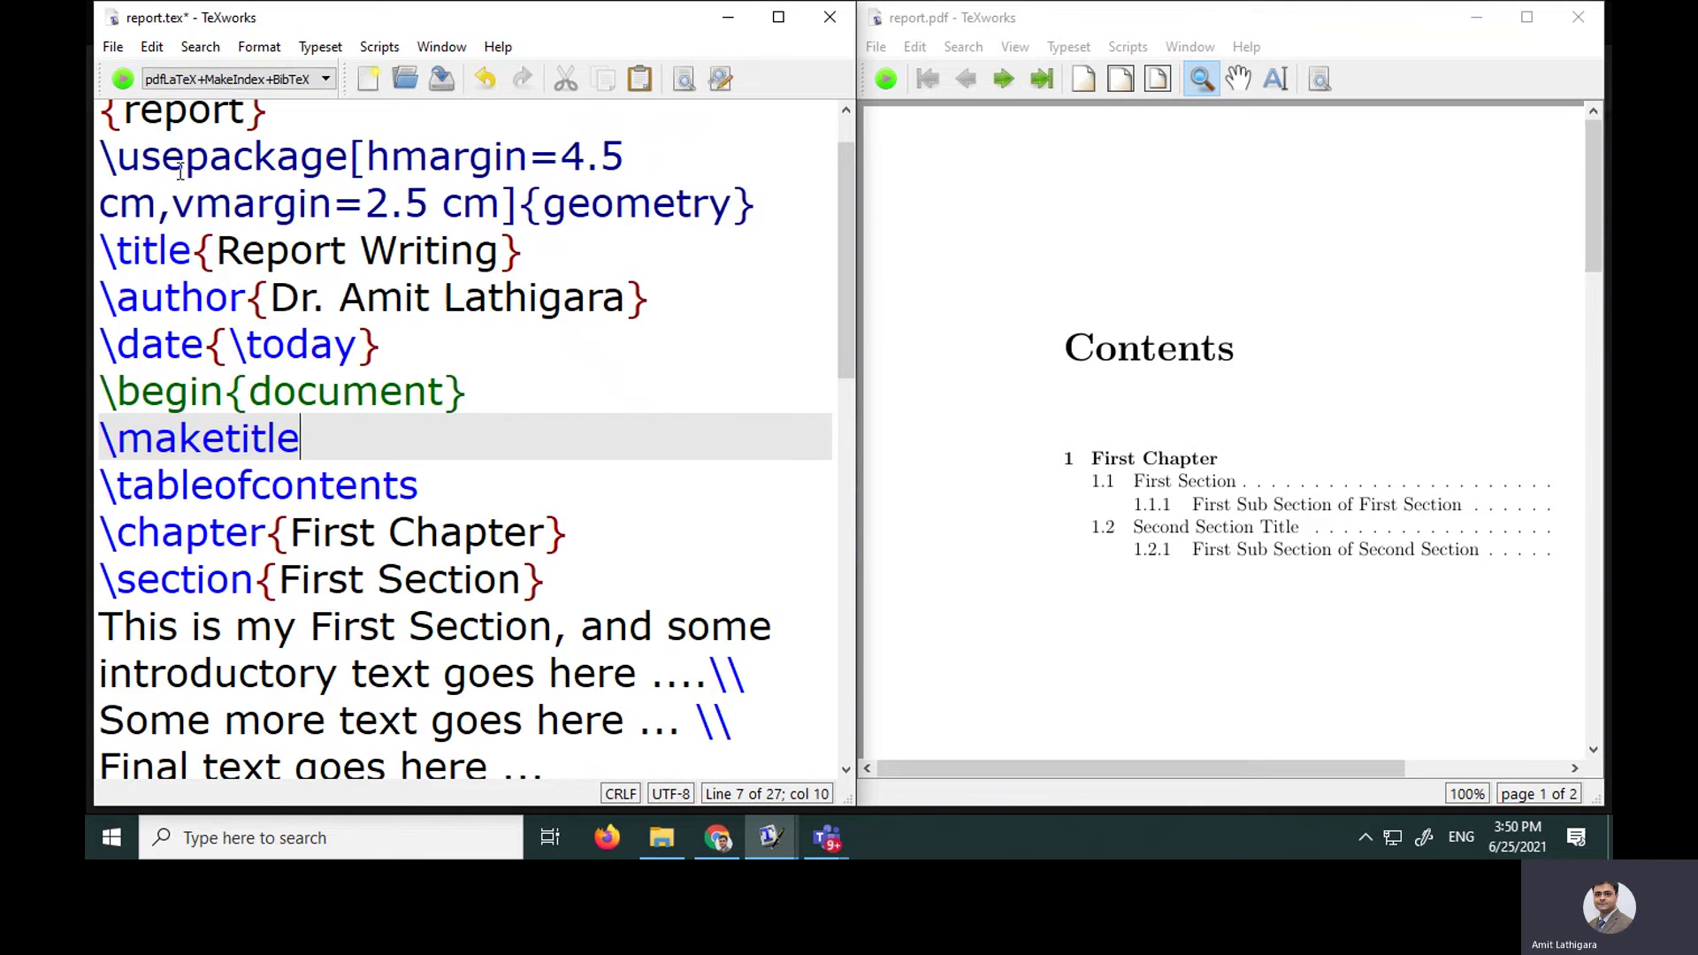
- Typeset and scroll through the three-page PDF opening with the Report Writing title page
{"action": "left_click", "coordinate": [114, 85]}
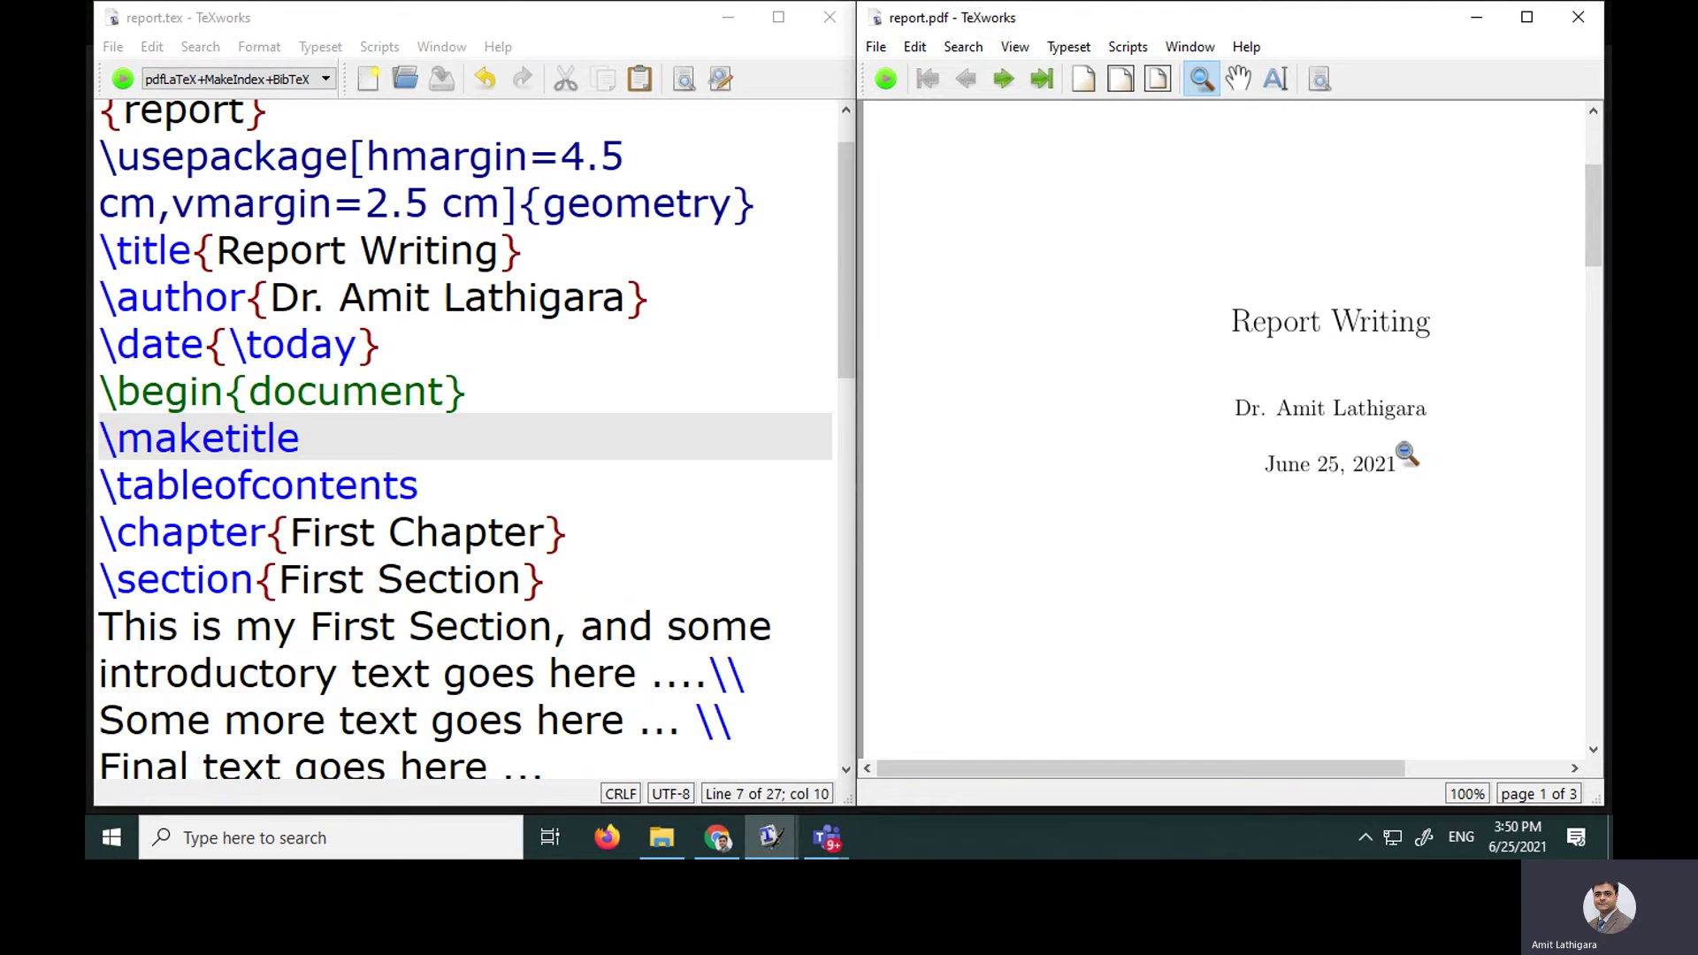
{"action": "scroll", "coordinate": [1291, 477], "scroll_direction": "down", "scroll_amount": 10}
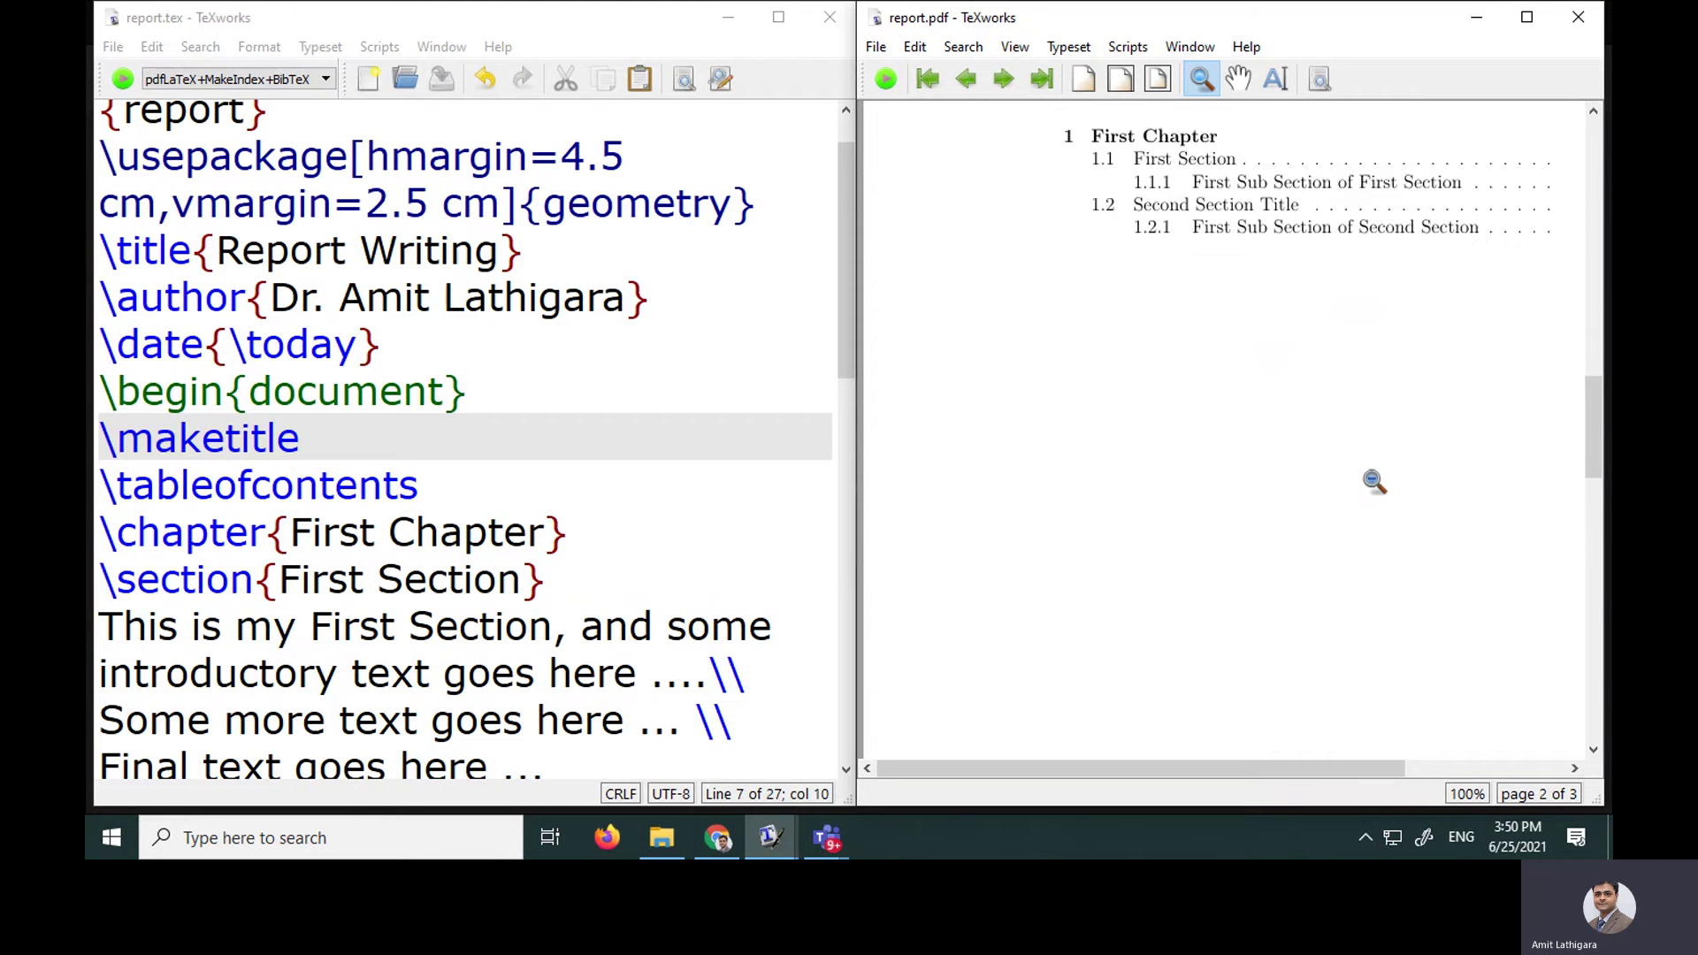
{"action": "scroll", "coordinate": [1255, 433], "scroll_direction": "down", "scroll_amount": 10}
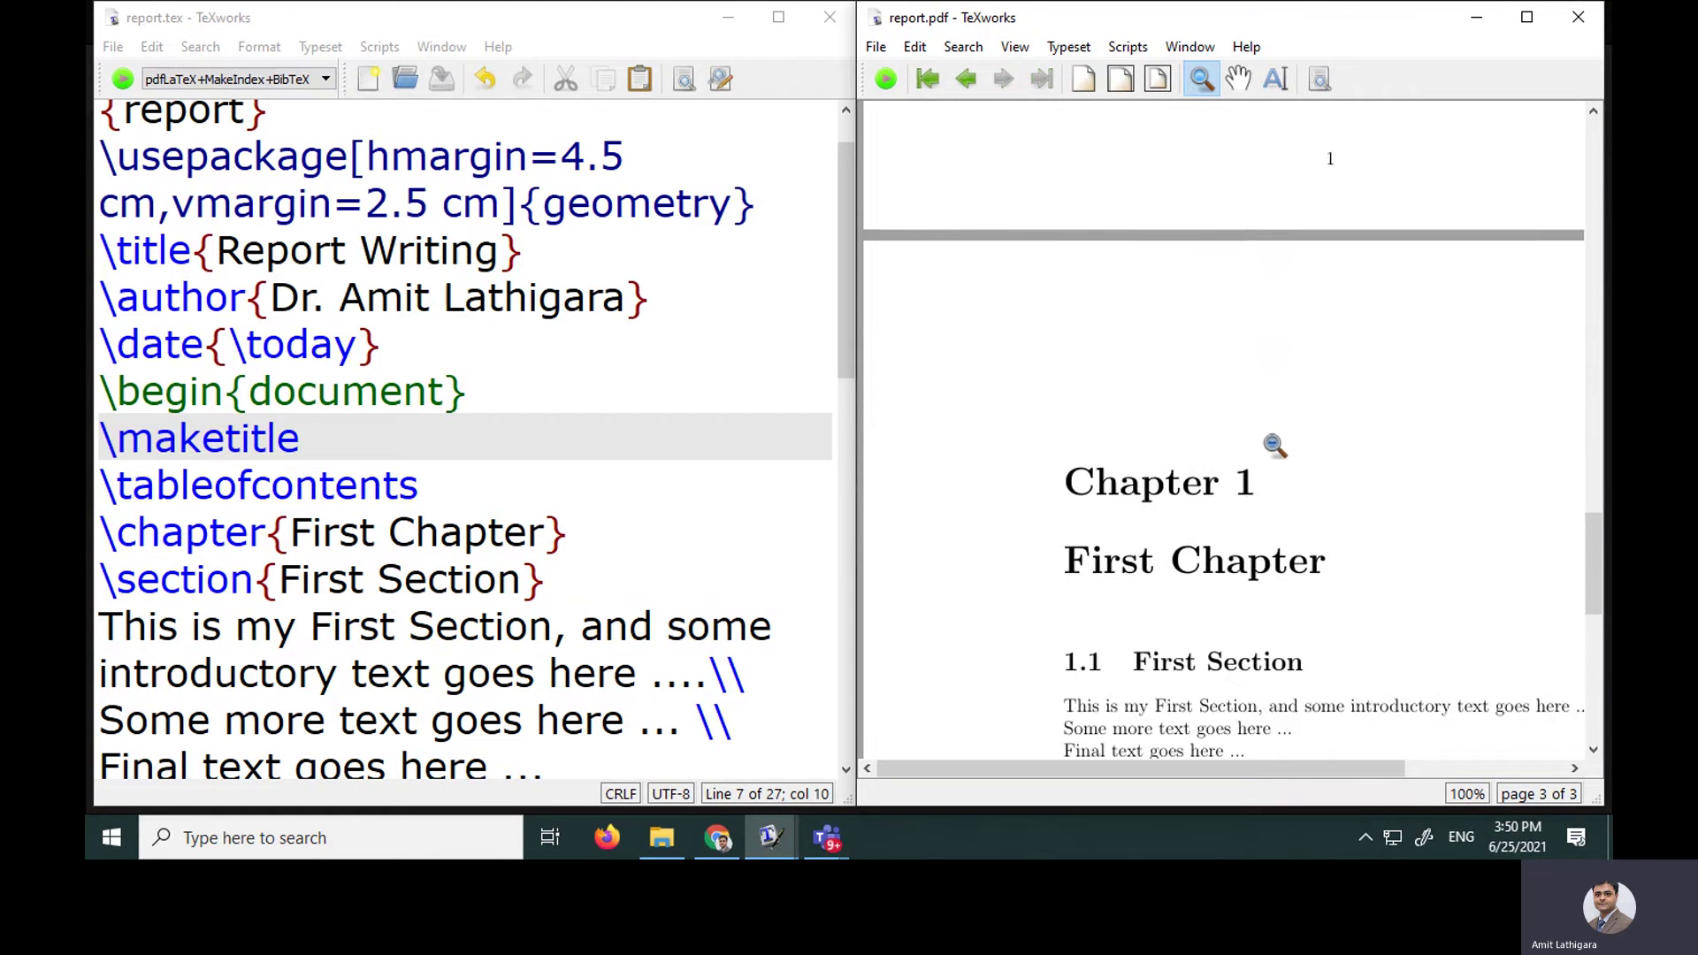
{"action": "scroll", "coordinate": [1300, 363], "scroll_direction": "up", "scroll_amount": 5}
{"action": "scroll", "coordinate": [1281, 406], "scroll_direction": "down", "scroll_amount": 10}
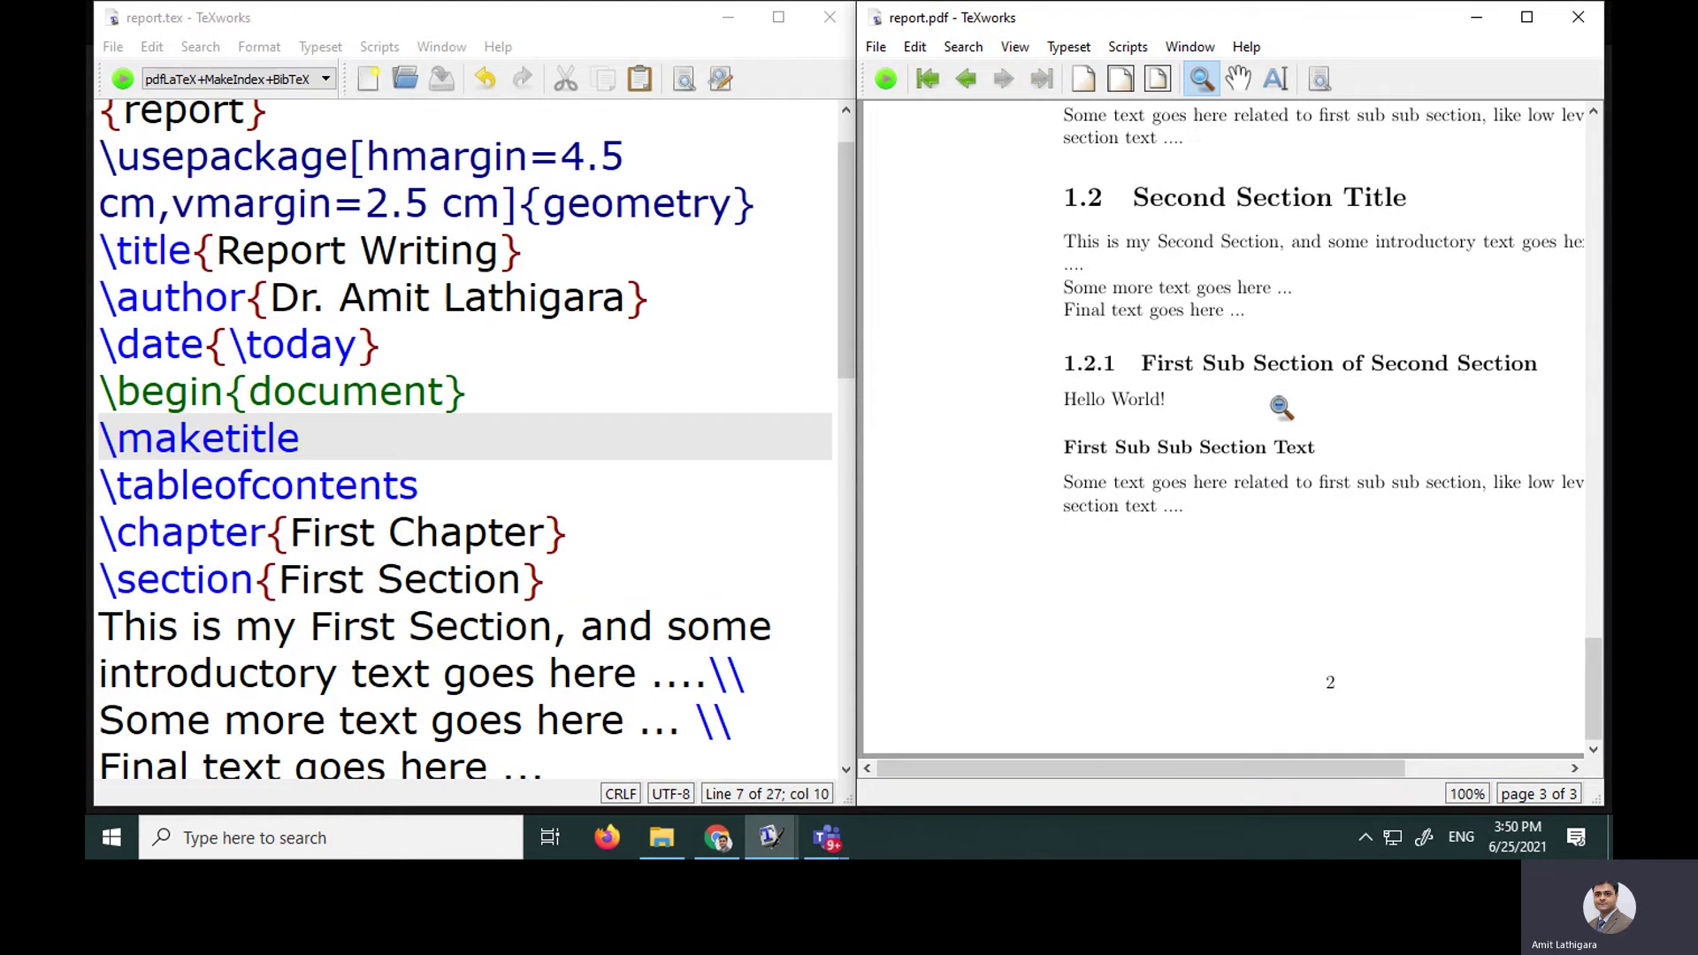